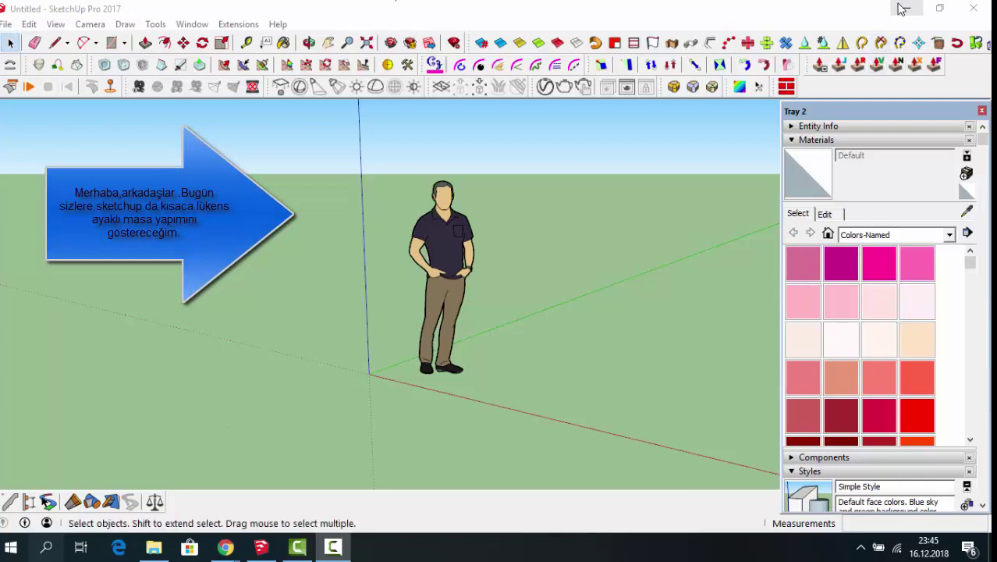
Step: Restore the window down and dock the Large Tool Set toolbar along the left edge
click(941, 10)
drag(12, 105, 15, 100)
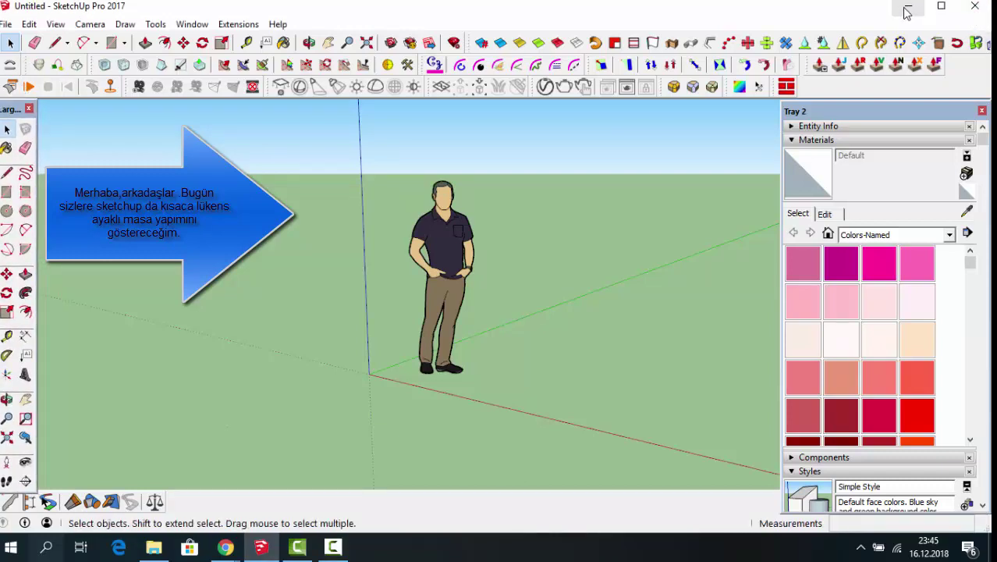
Step: Import the 'ayak' JPEG picture of the table legs from the Masaüstü folder
click(6, 24)
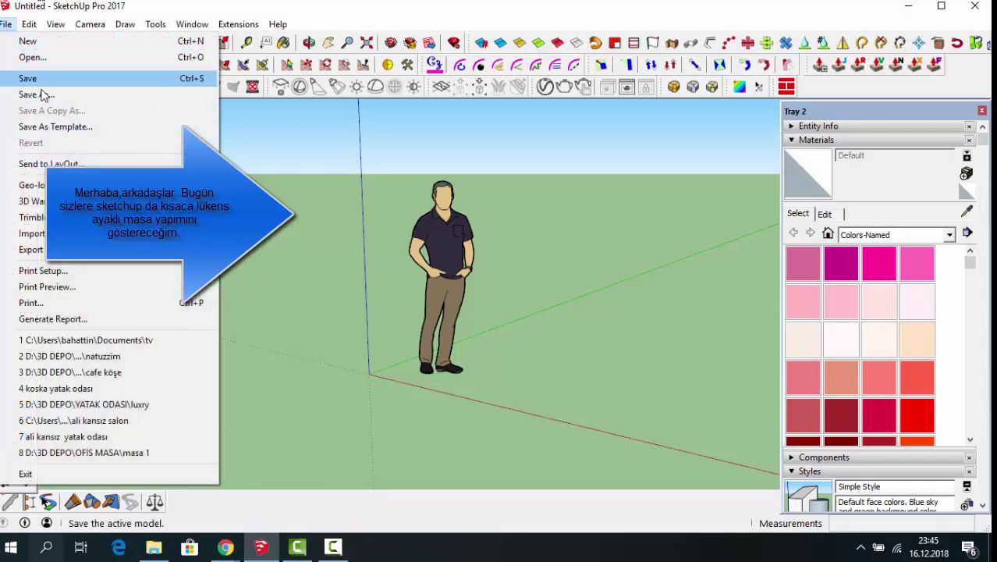
click(628, 383)
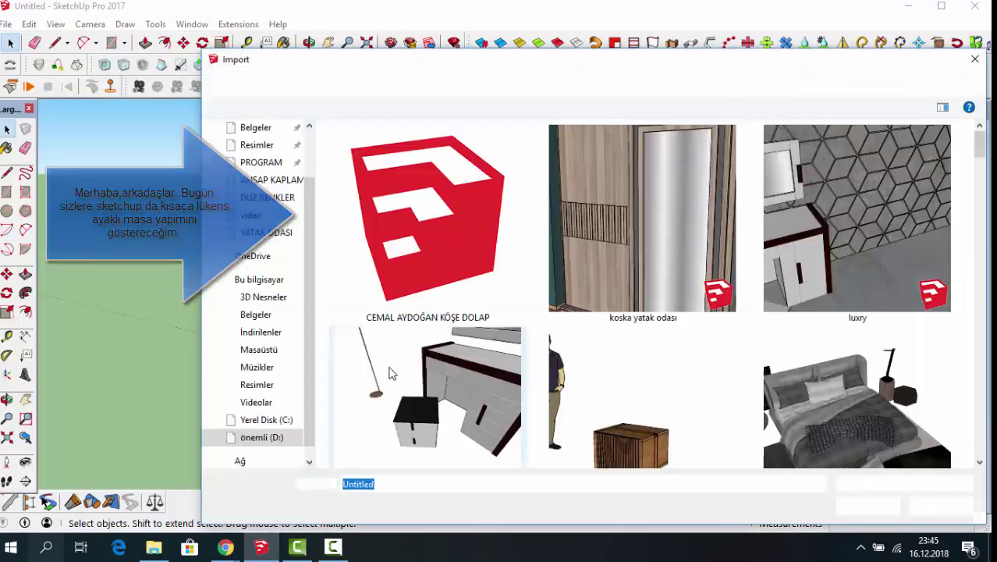
scroll(266, 386, down, 1)
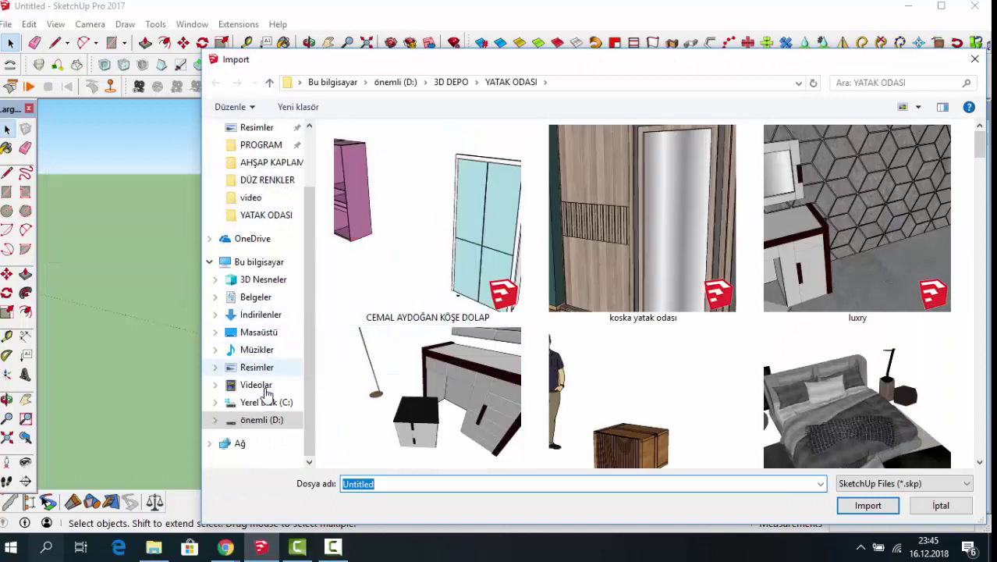
click(258, 332)
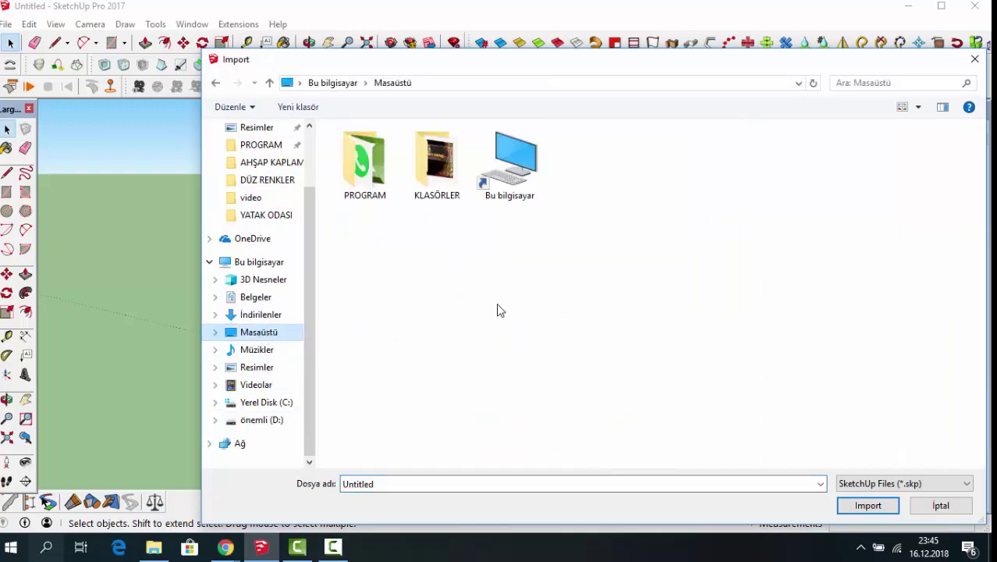
click(935, 485)
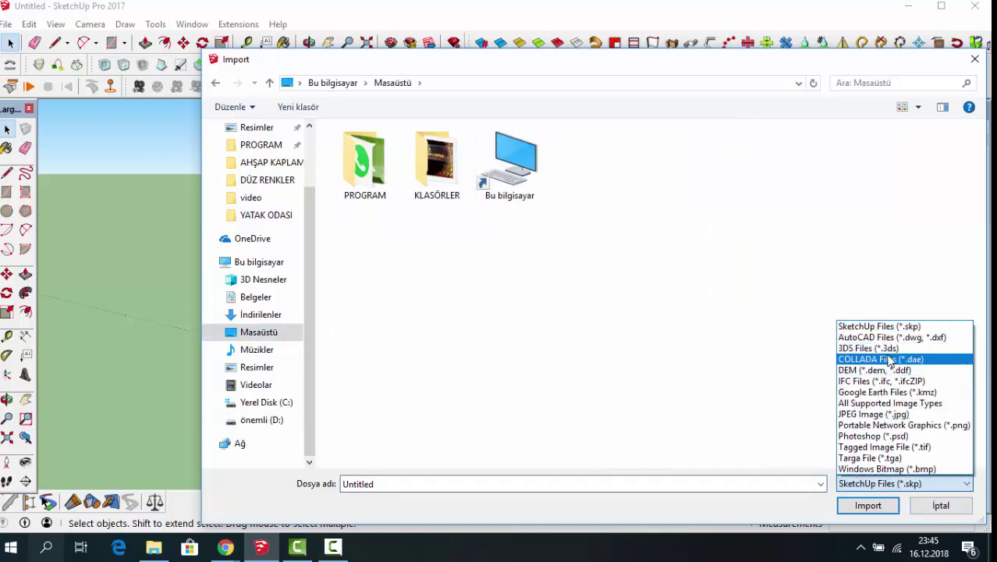
click(890, 413)
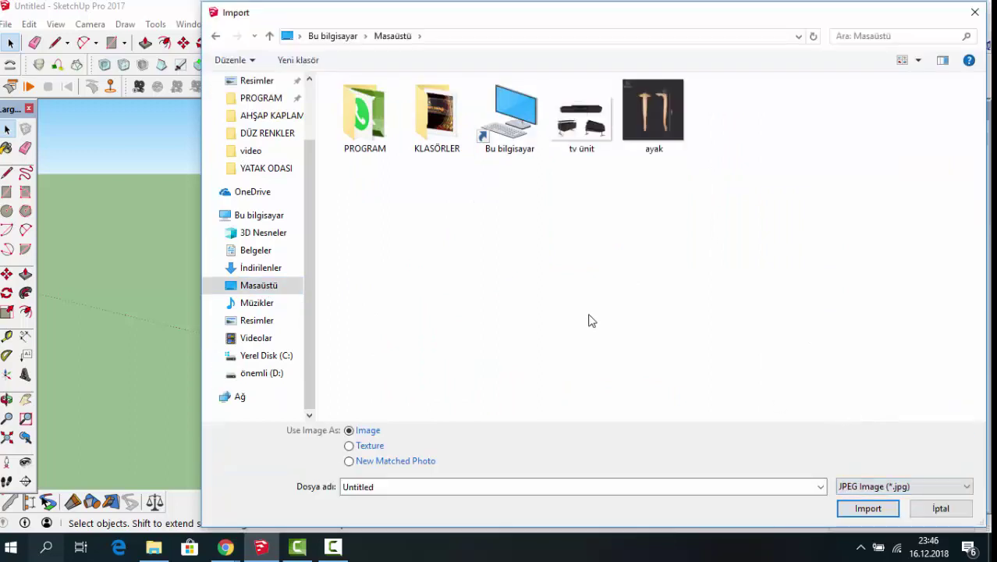
double_click(649, 122)
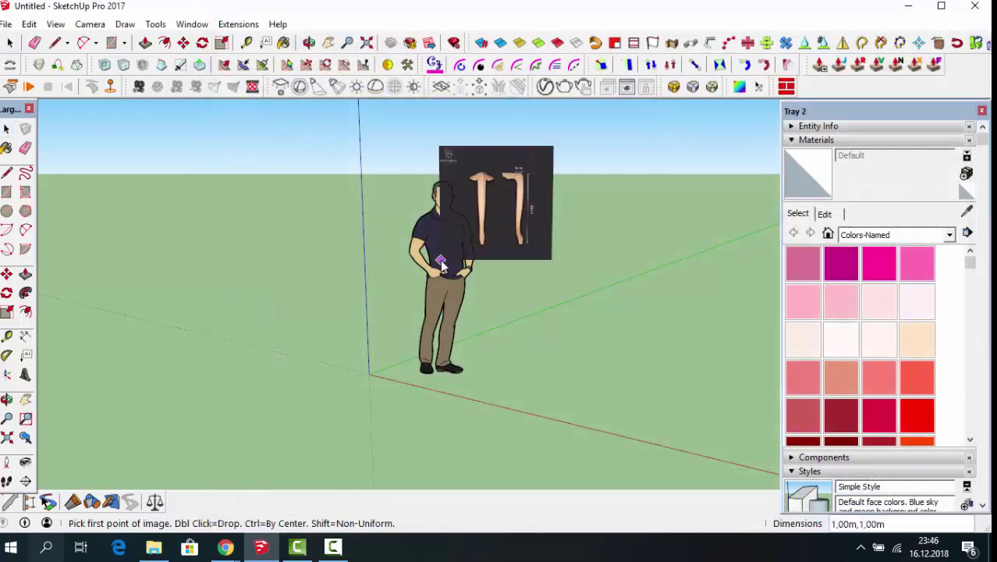
Step: Place the ayak image at the origin and rotate it 90° to stand upright
click(369, 374)
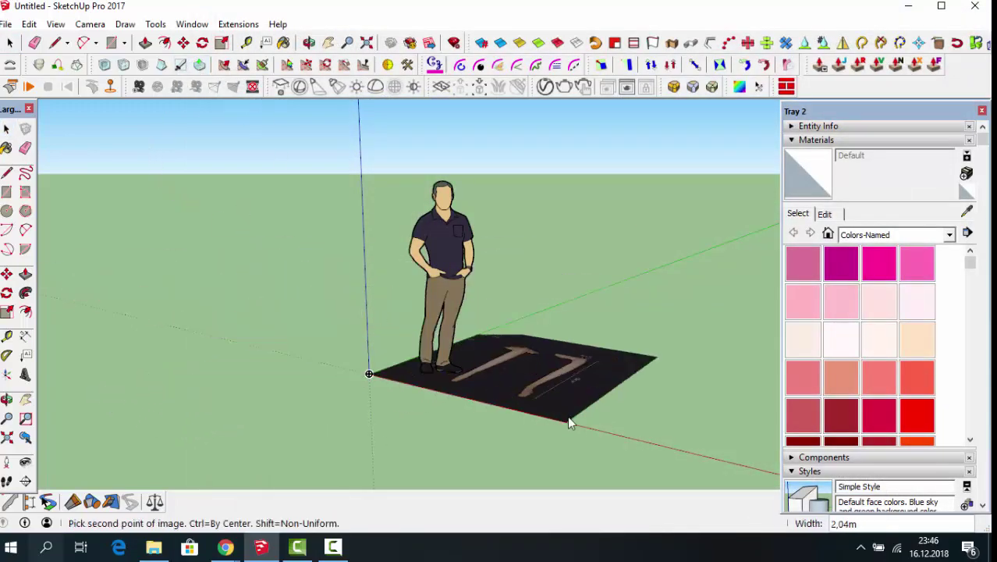
click(571, 417)
click(309, 42)
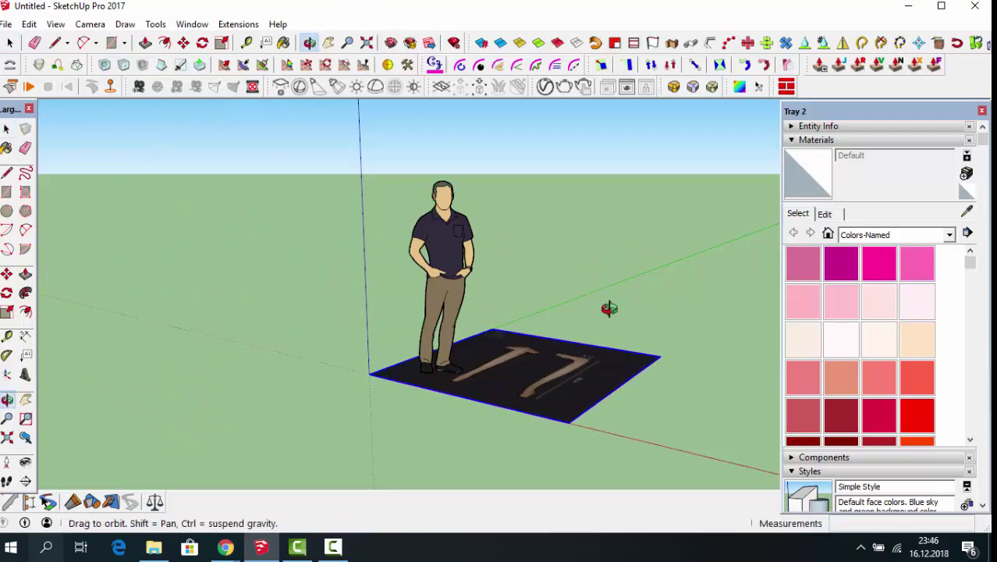
mouse_move(605, 305)
mouse_down()
mouse_move(356, 346)
mouse_move(393, 358)
mouse_up()
scroll(391, 415, down, 3)
scroll(480, 320, up, 4)
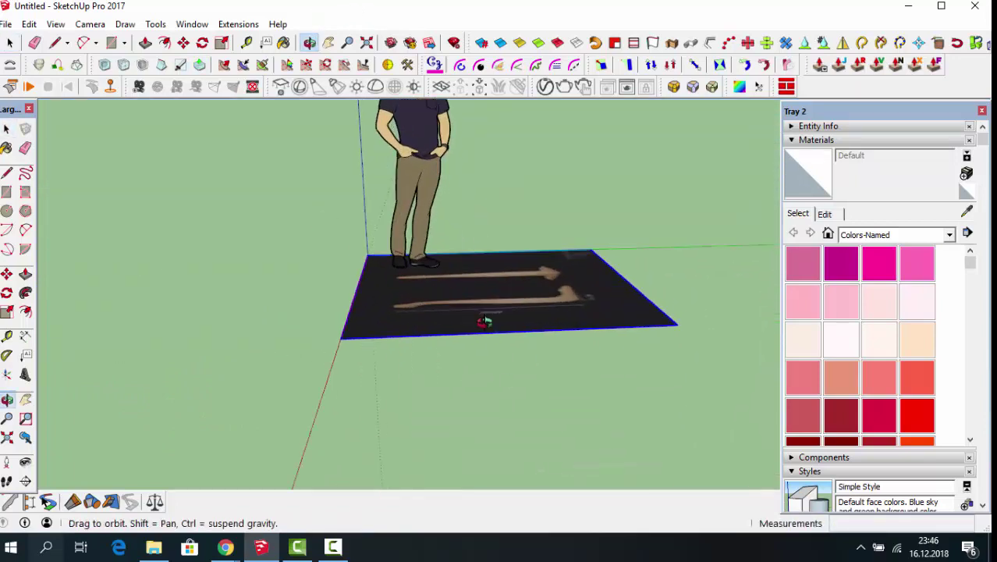
click(183, 42)
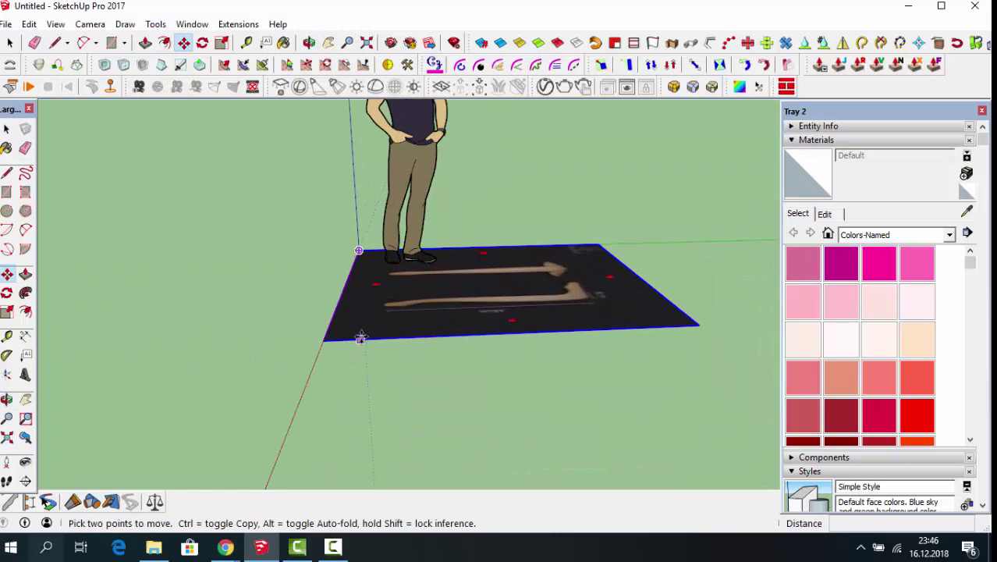
click(512, 320)
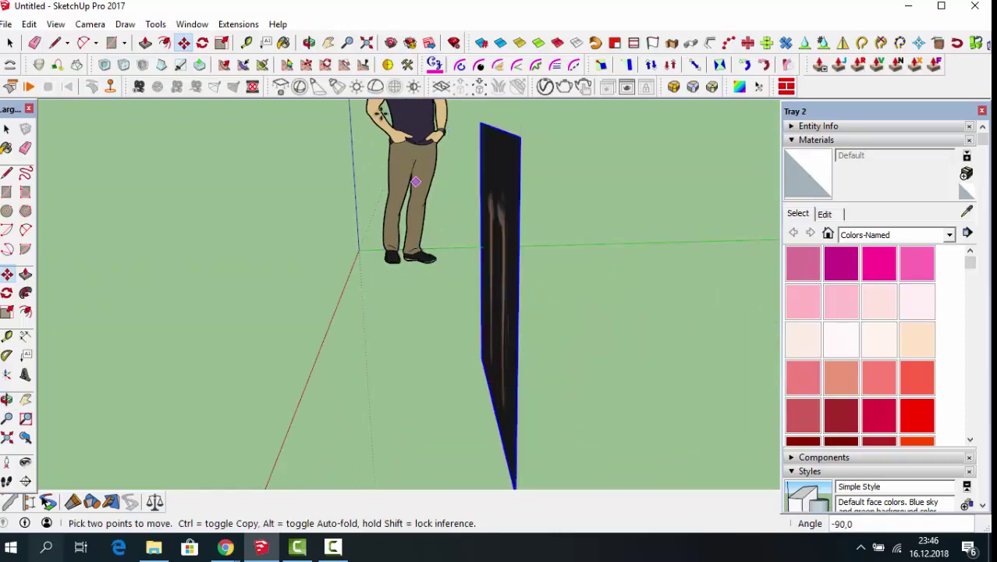
Step: Orbit to face the image and erase the standing man figure
middle_drag(377, 406, 583, 391)
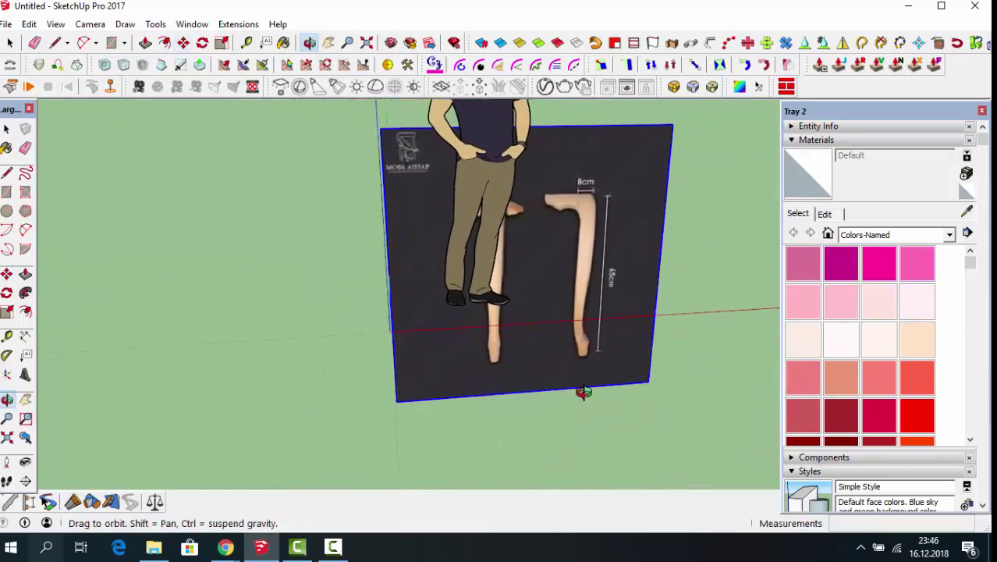
drag(583, 392, 569, 383)
drag(442, 116, 455, 154)
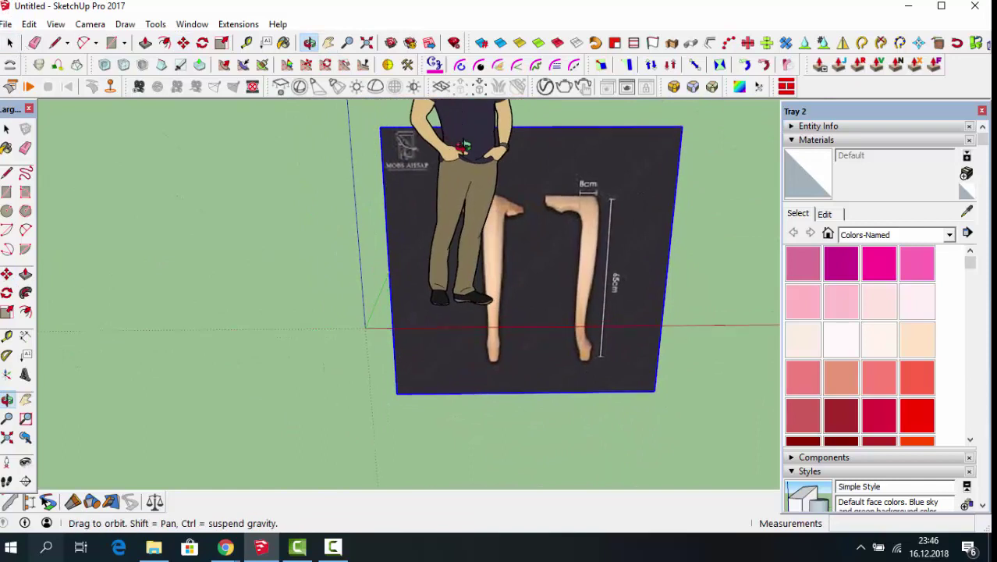
key(e)
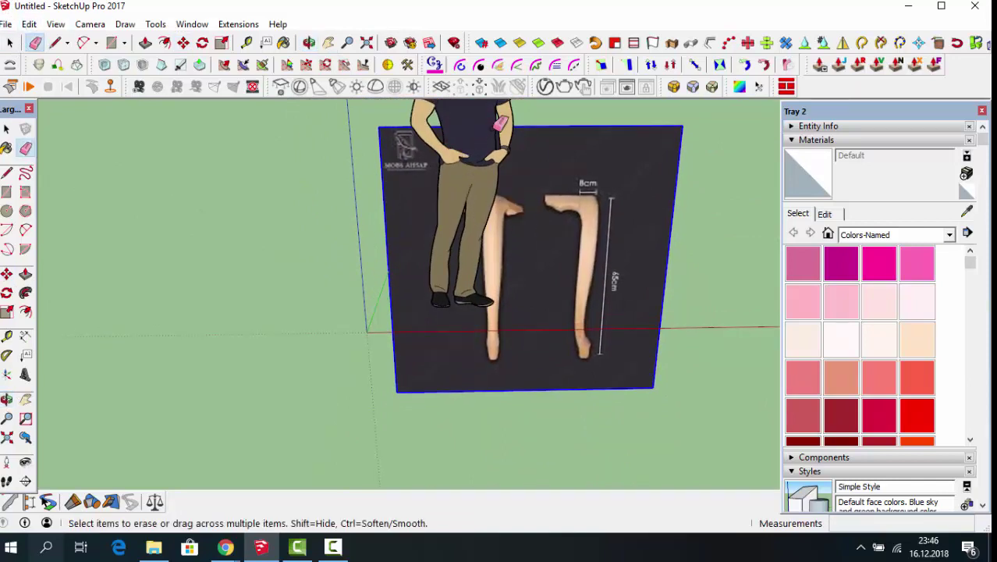
click(500, 124)
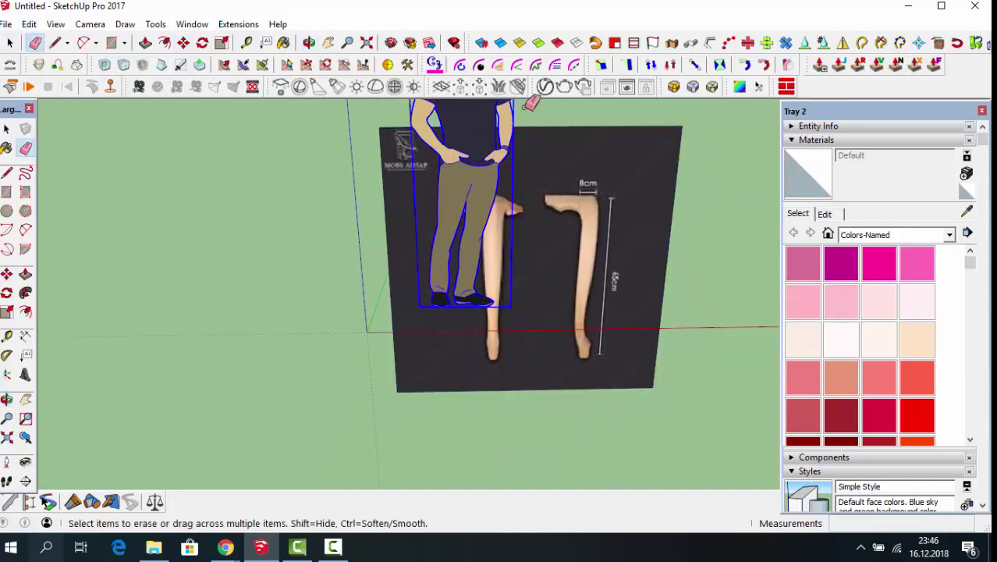
Step: Move the image's bottom-left corner onto the origin and orbit to a front eye-level view
click(184, 43)
click(399, 391)
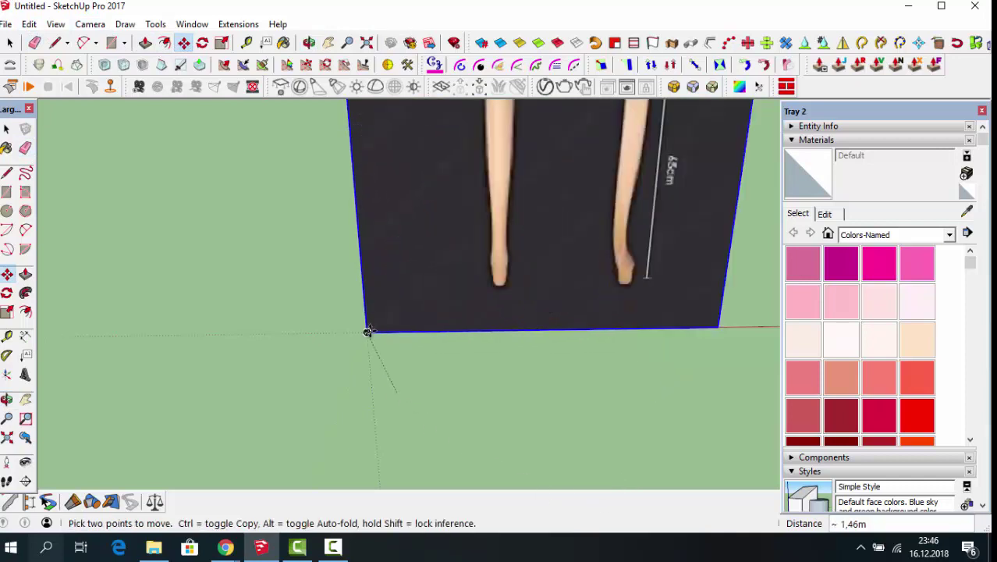
click(367, 331)
scroll(331, 398, down, 3)
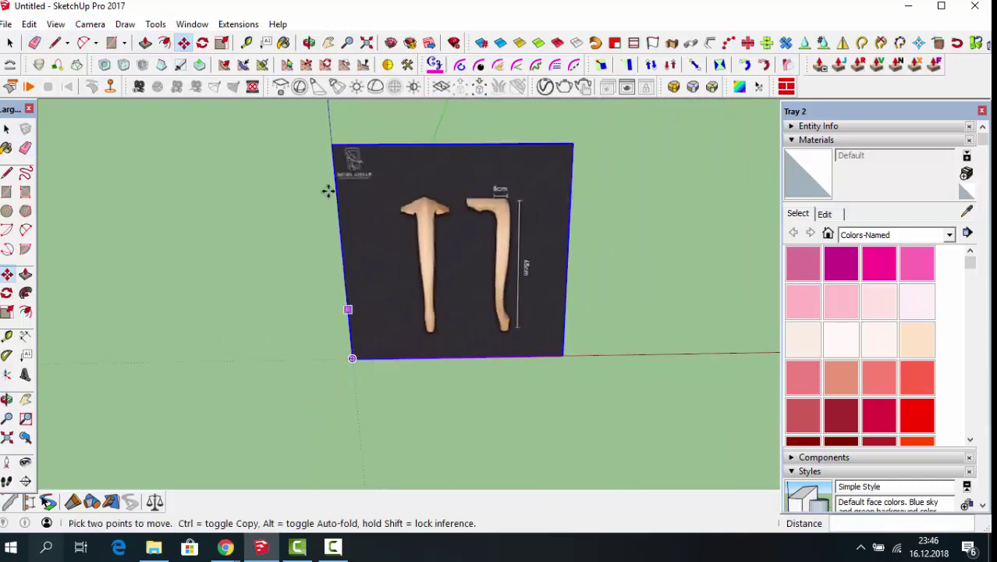
click(327, 43)
click(309, 42)
mouse_move(431, 403)
mouse_down()
mouse_move(341, 352)
mouse_move(404, 353)
mouse_up()
scroll(583, 325, up, 2)
scroll(583, 326, up, 2)
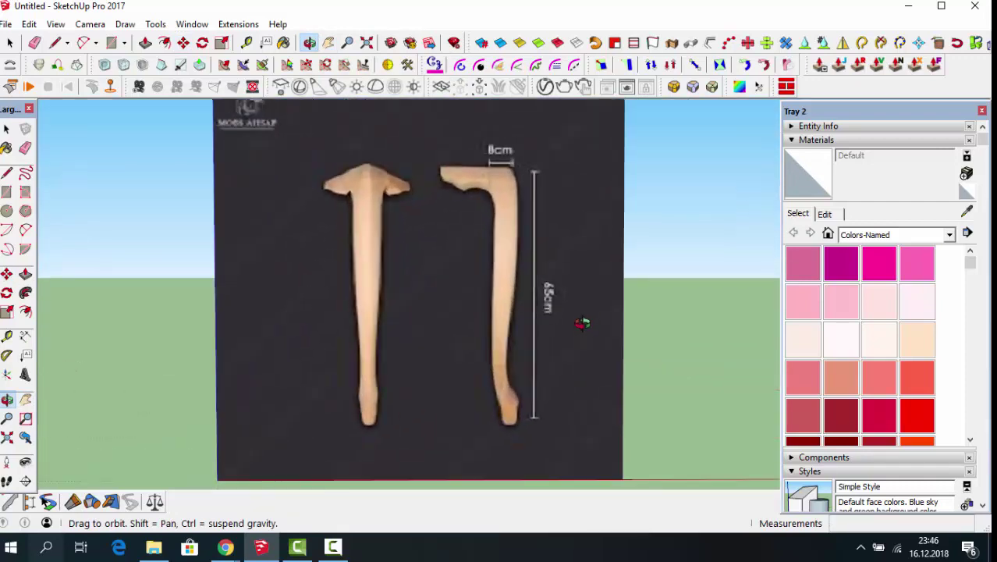
scroll(573, 304, up, 2)
scroll(573, 304, down, 2)
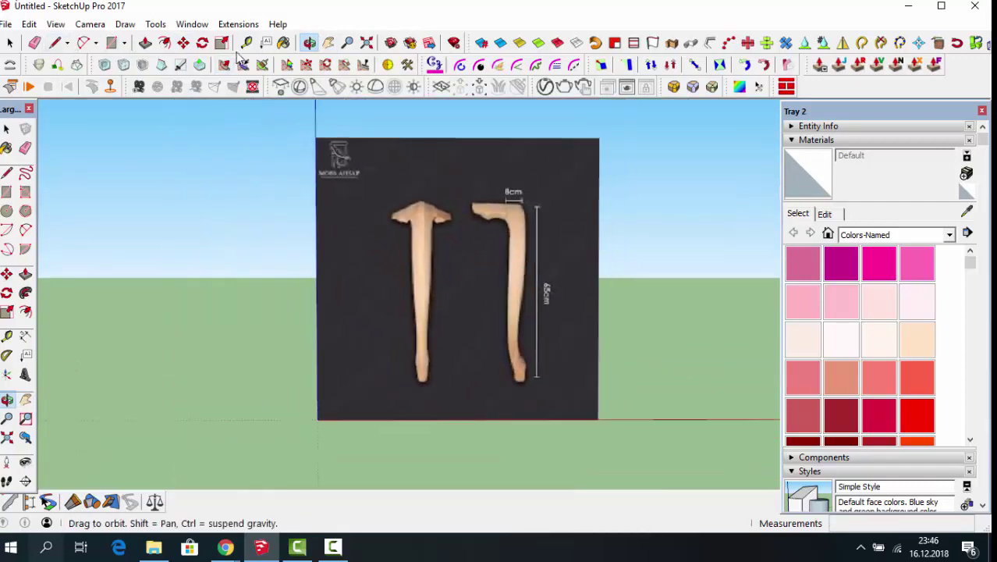
click(247, 42)
Step: Add guides at the pictured leg's foot and 0,70 m above it, then select the image
click(546, 419)
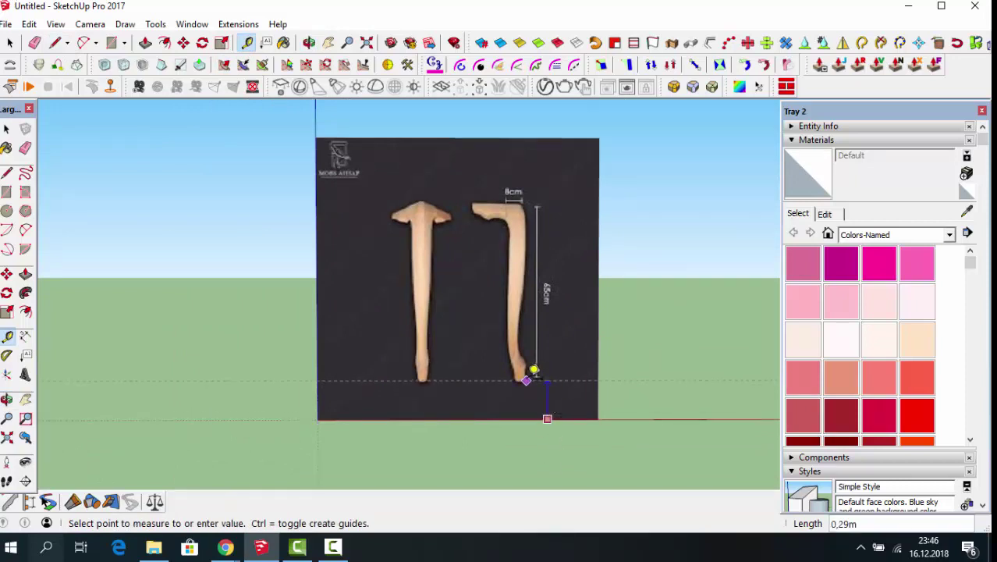
click(535, 371)
click(538, 380)
text(0,7)
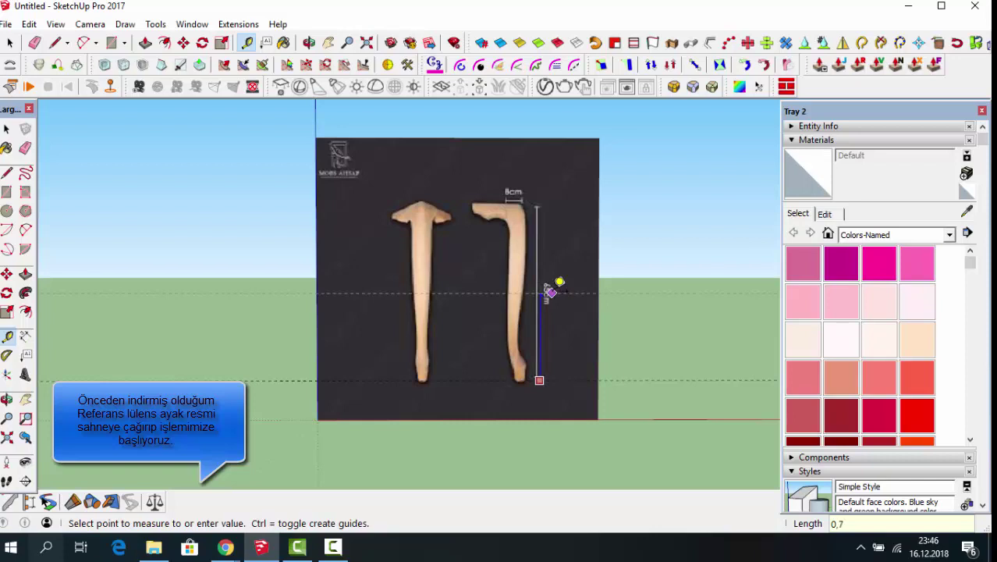
text(0)
key(Return)
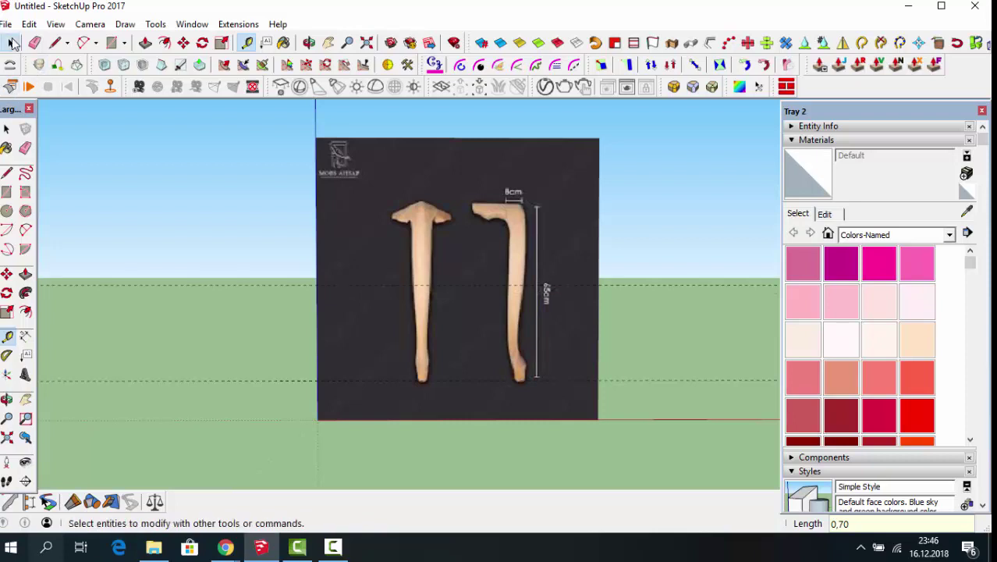
click(11, 43)
key(ctrl+a)
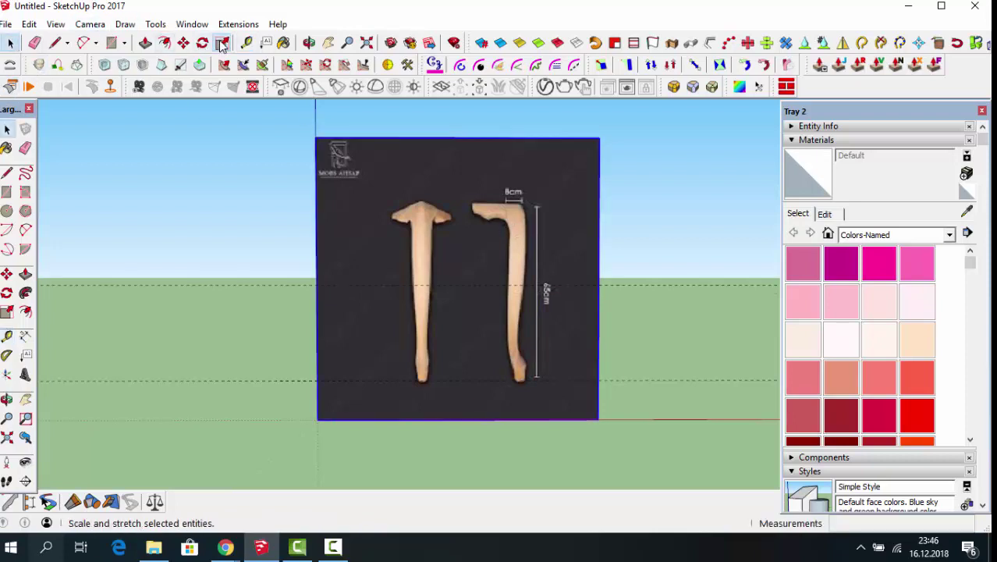
Step: Shrink the image from its top-right corner to about 0,55 scale
click(221, 43)
drag(598, 137, 496, 249)
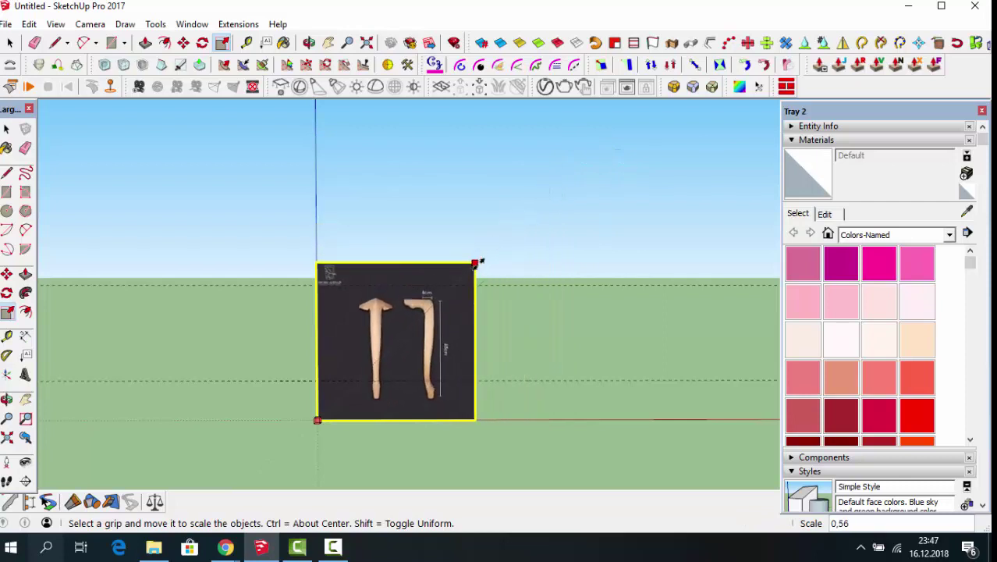
drag(499, 248, 473, 265)
scroll(428, 402, up, 2)
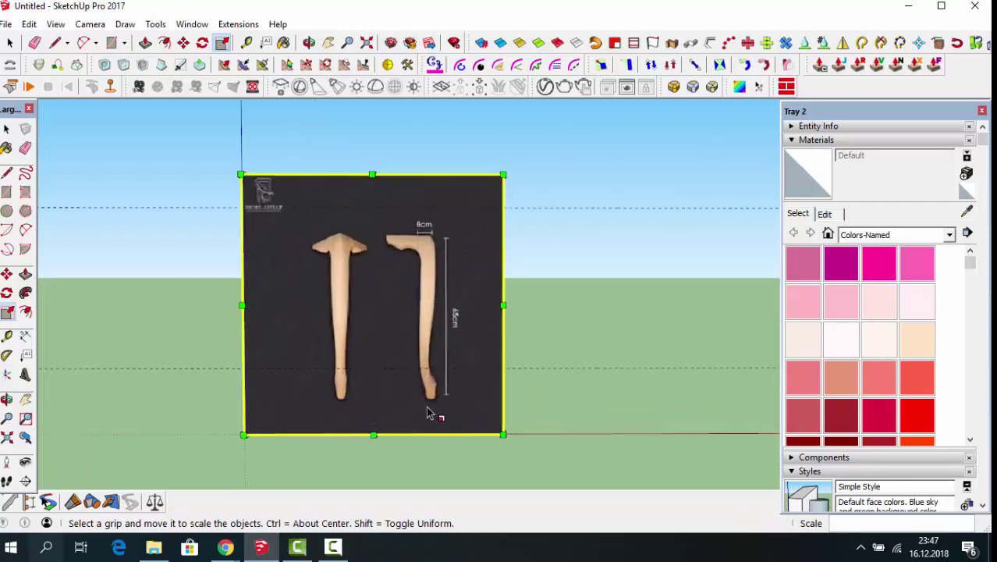
scroll(427, 402, up, 1)
Step: Move the image so the leg's foot tip sits on the lower guide
click(183, 43)
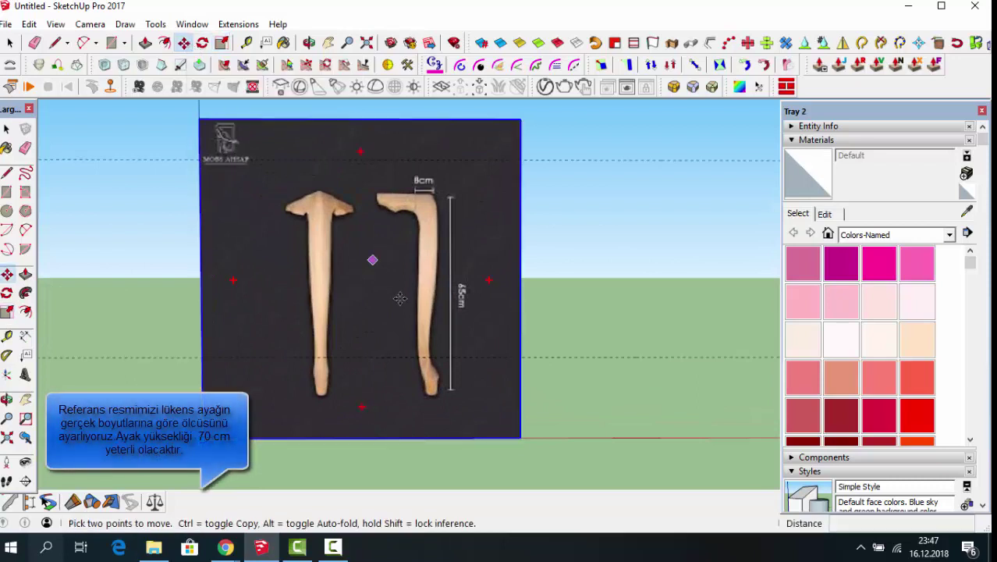
click(427, 395)
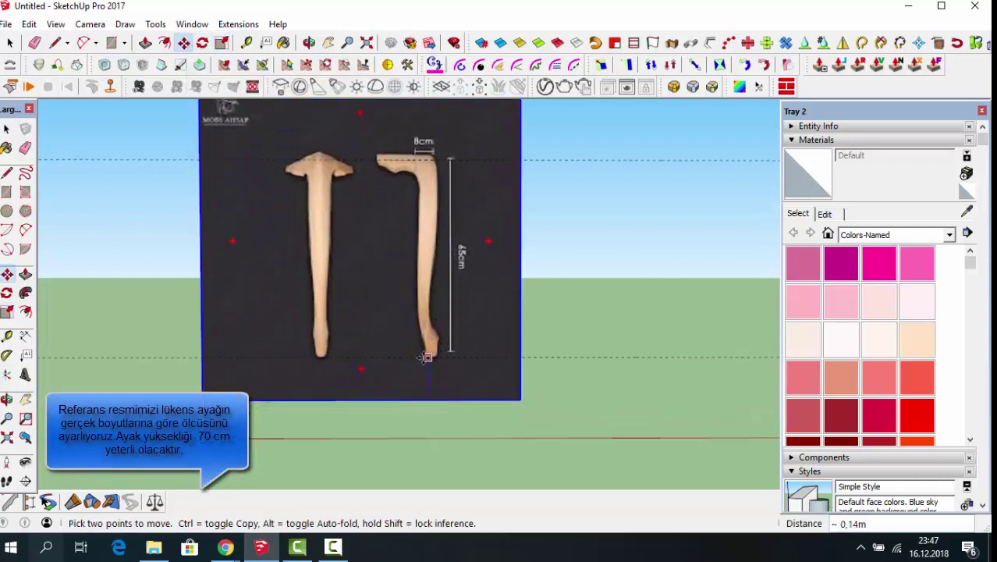
click(426, 358)
scroll(445, 452, down, 1)
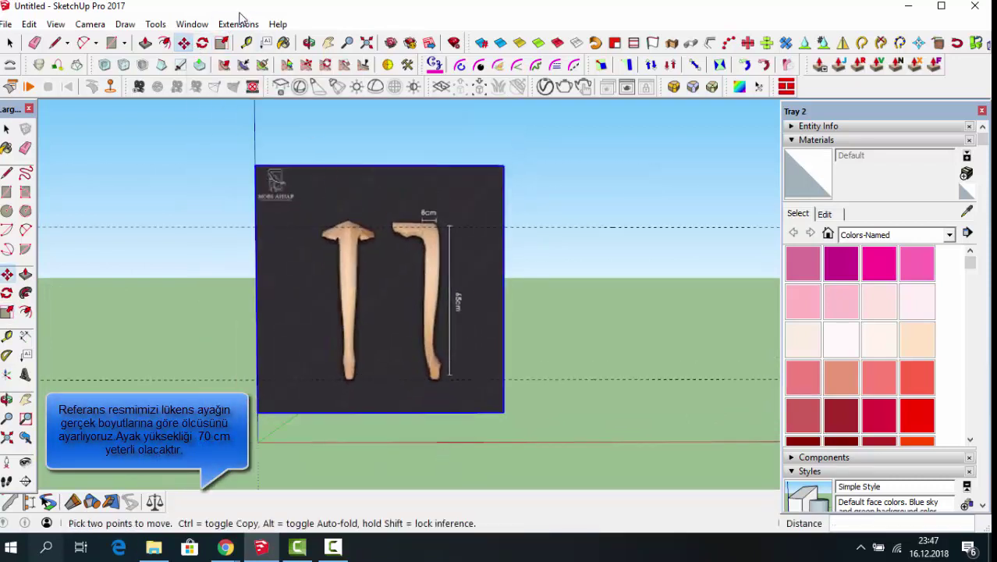
Step: Scale the image slightly smaller so the leg spans both guides
click(221, 43)
drag(503, 163, 498, 170)
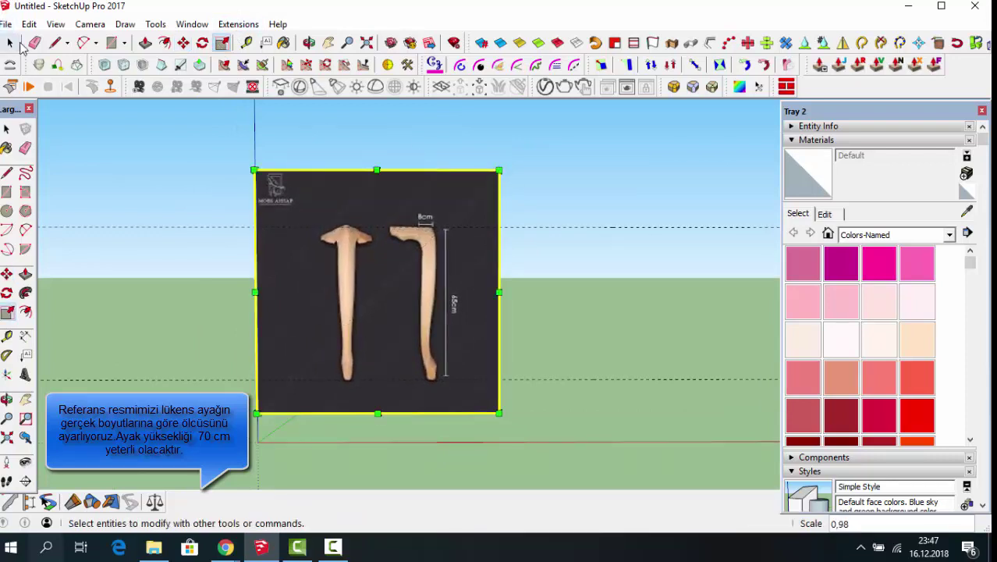
click(9, 43)
scroll(358, 313, up, 2)
Step: Zoom in on the right foot and draw a short line at its bottom
scroll(454, 431, up, 1)
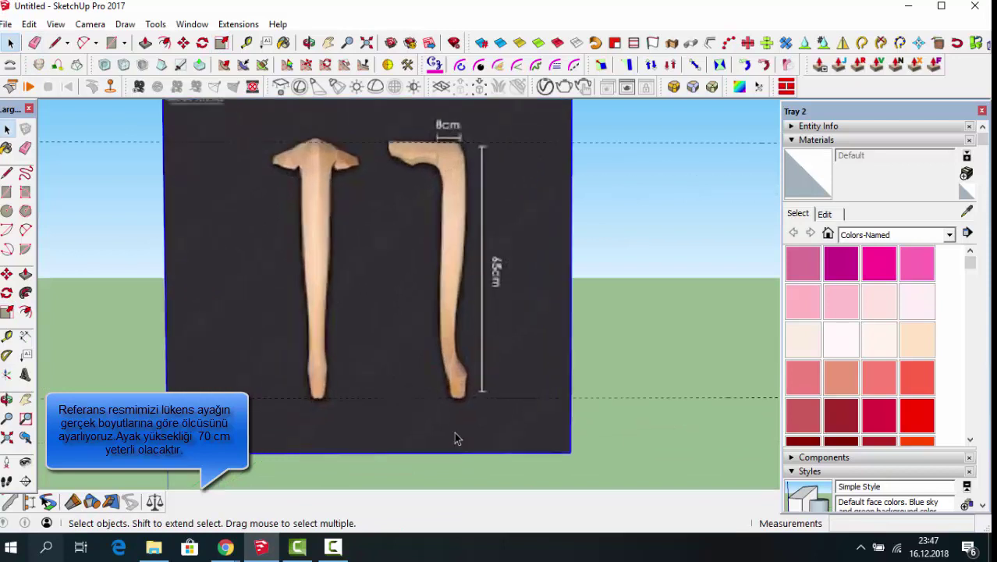
scroll(496, 363, up, 1)
scroll(453, 398, up, 1)
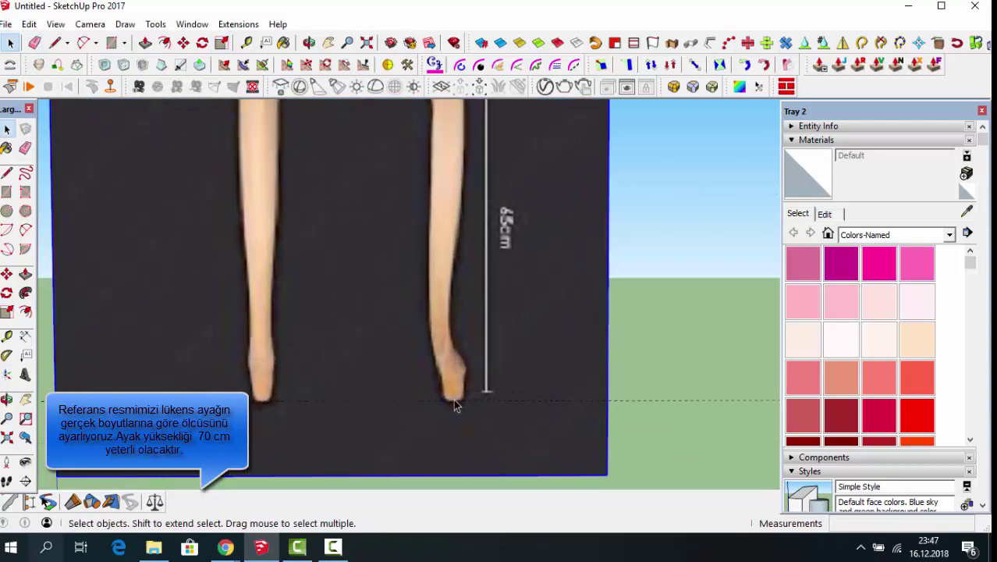
click(55, 43)
scroll(457, 413, up, 1)
scroll(465, 372, up, 1)
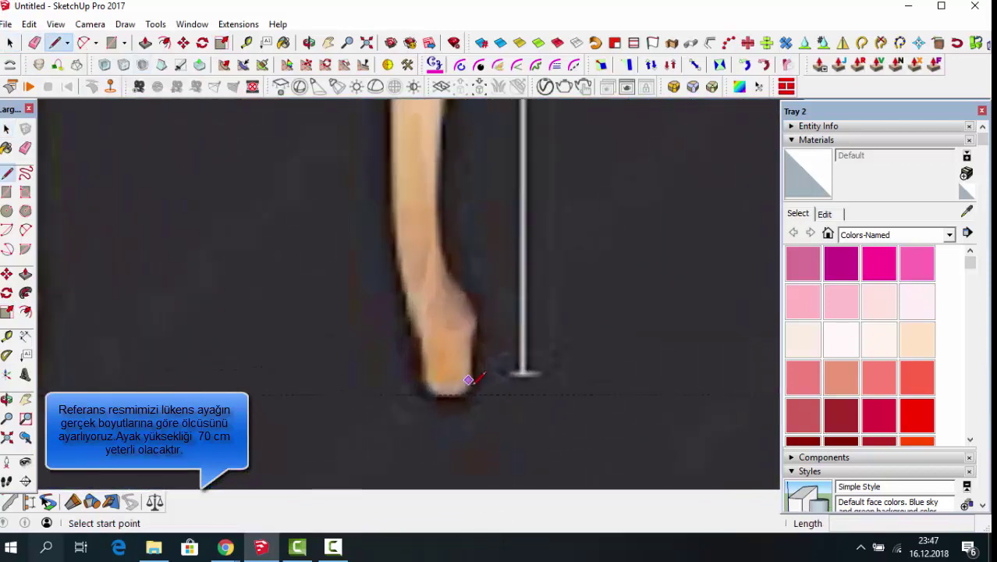
click(468, 394)
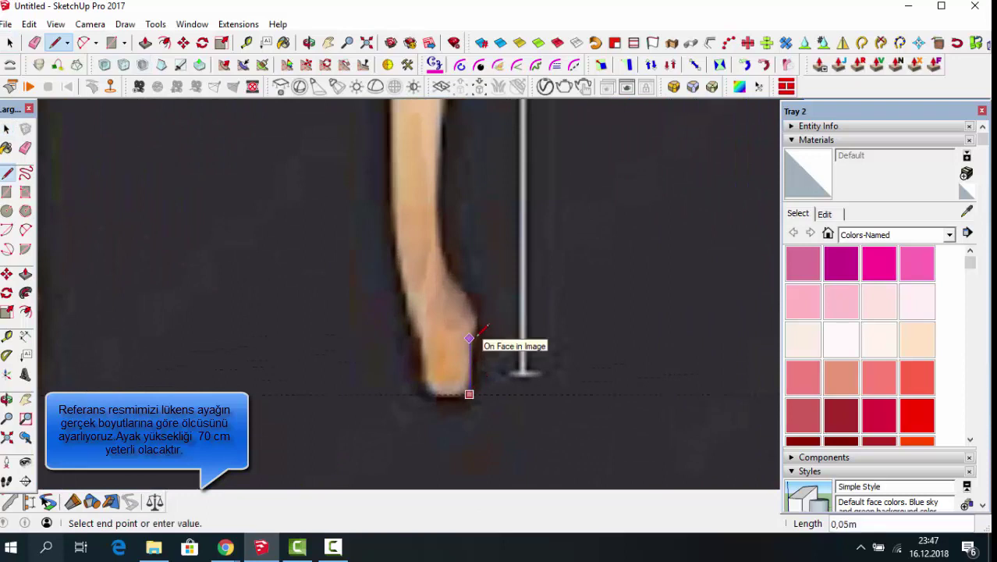
scroll(471, 337, up, 1)
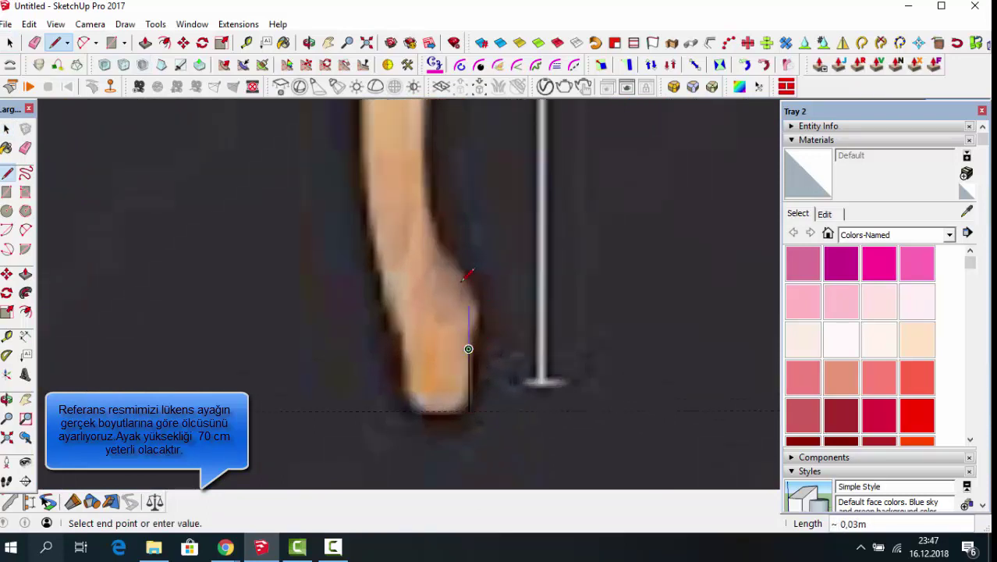
Step: Trace the heel curve with a 2-Point Arc from the line's upper end
click(84, 43)
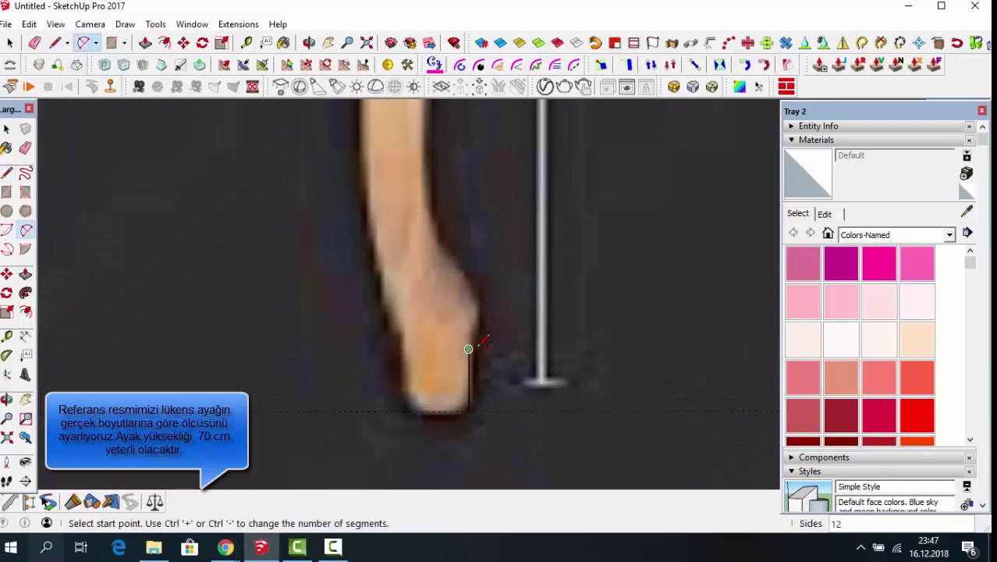
click(468, 349)
click(468, 272)
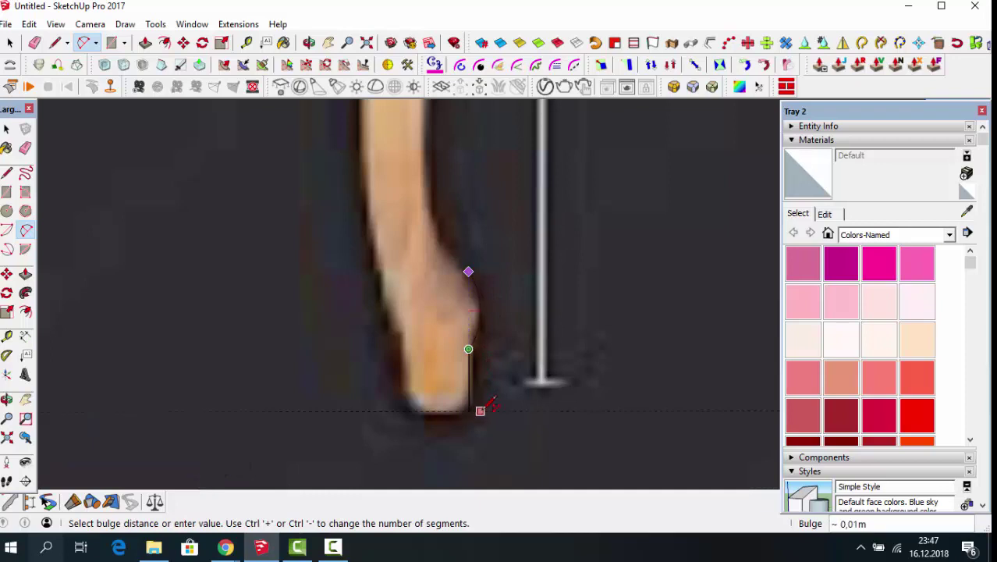
click(489, 304)
scroll(440, 331, down, 1)
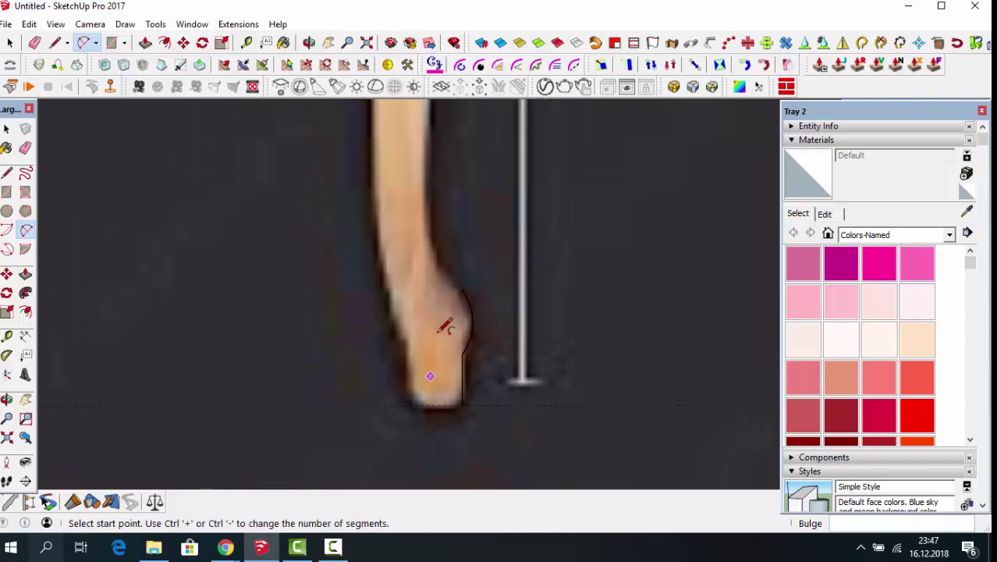
Step: Continue up the leg's outer edge with two more arcs hugging its curve
click(462, 289)
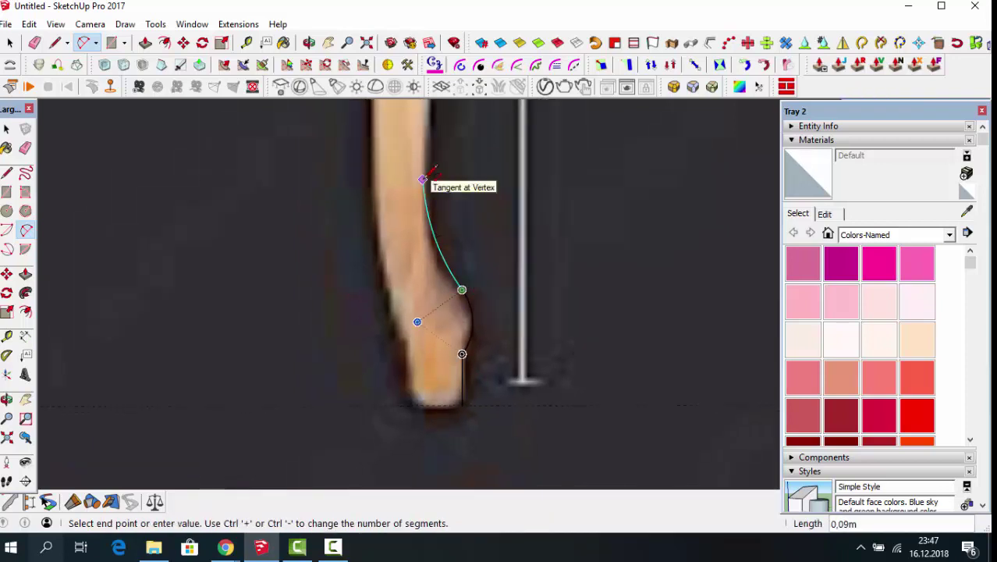
click(426, 177)
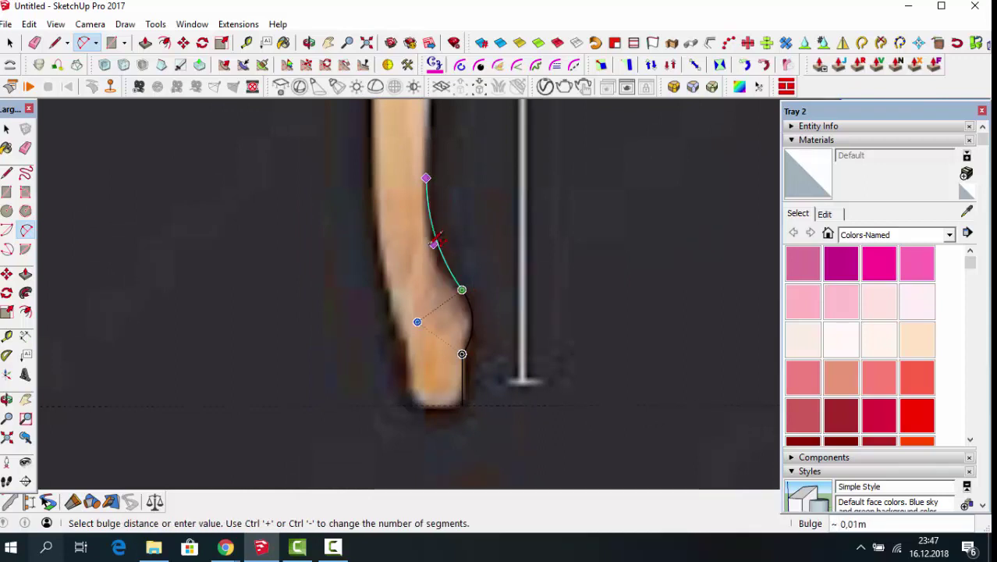
click(439, 248)
scroll(434, 378, down, 3)
scroll(438, 374, down, 2)
scroll(437, 97, up, 4)
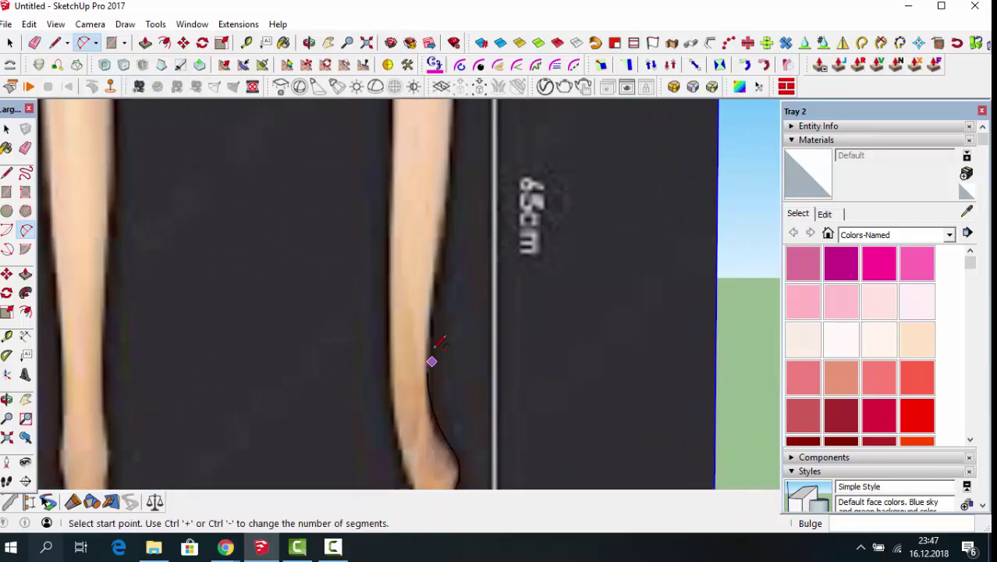
click(428, 373)
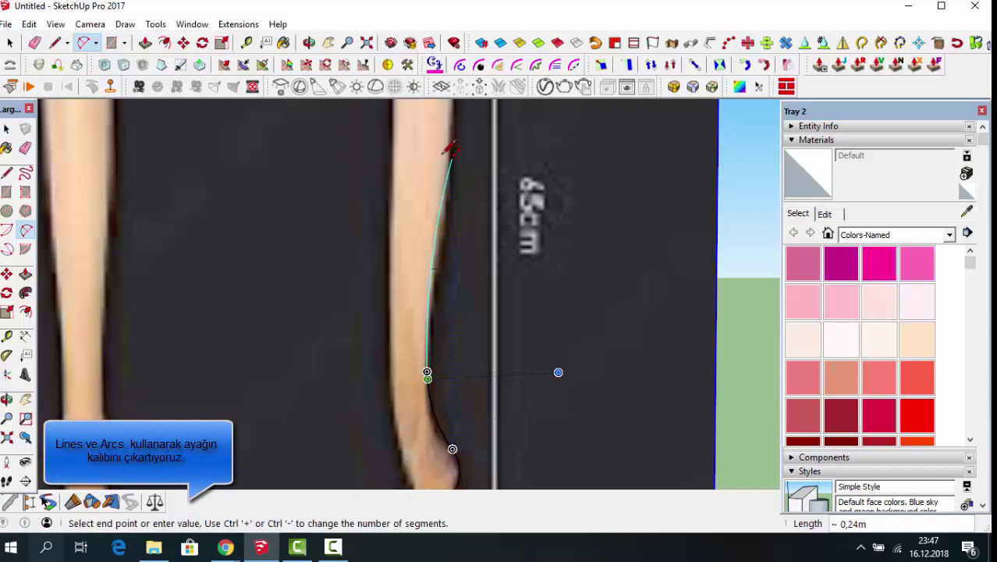
click(451, 123)
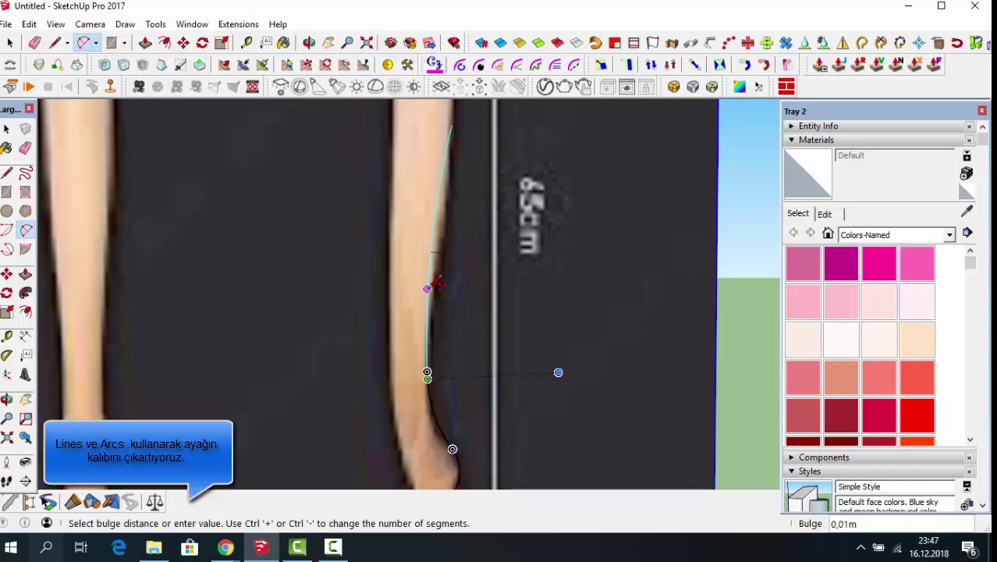
click(430, 287)
scroll(432, 298, down, 1)
Step: Draw a straight segment from the last arc's end up the leg's outer edge
click(55, 43)
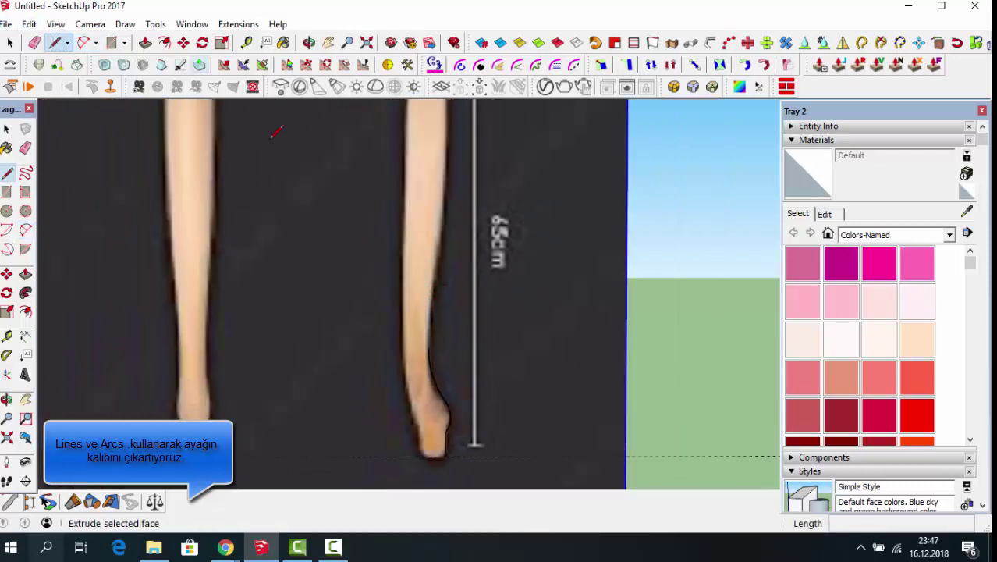
scroll(376, 279, up, 2)
scroll(376, 280, up, 1)
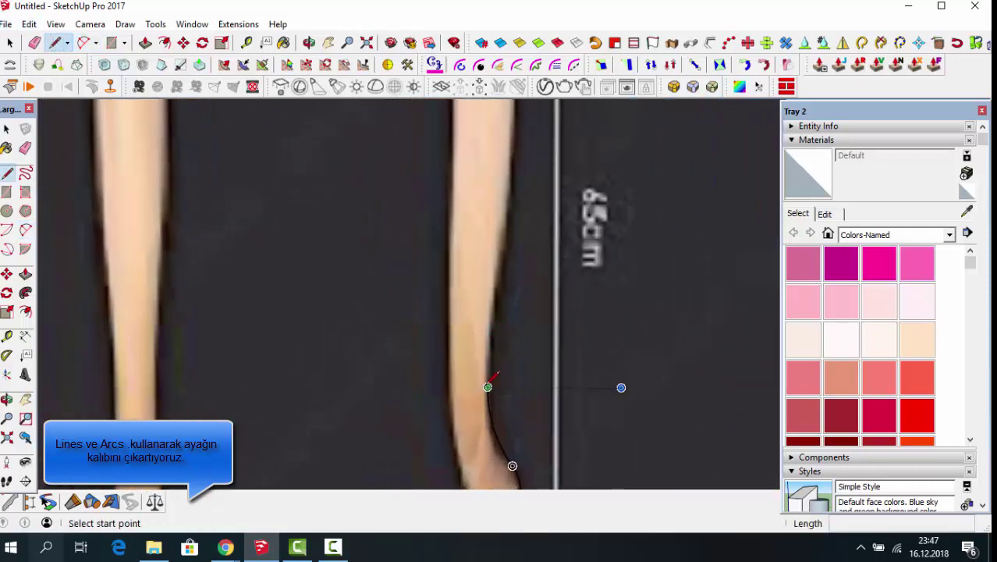
click(487, 387)
scroll(491, 351, up, 2)
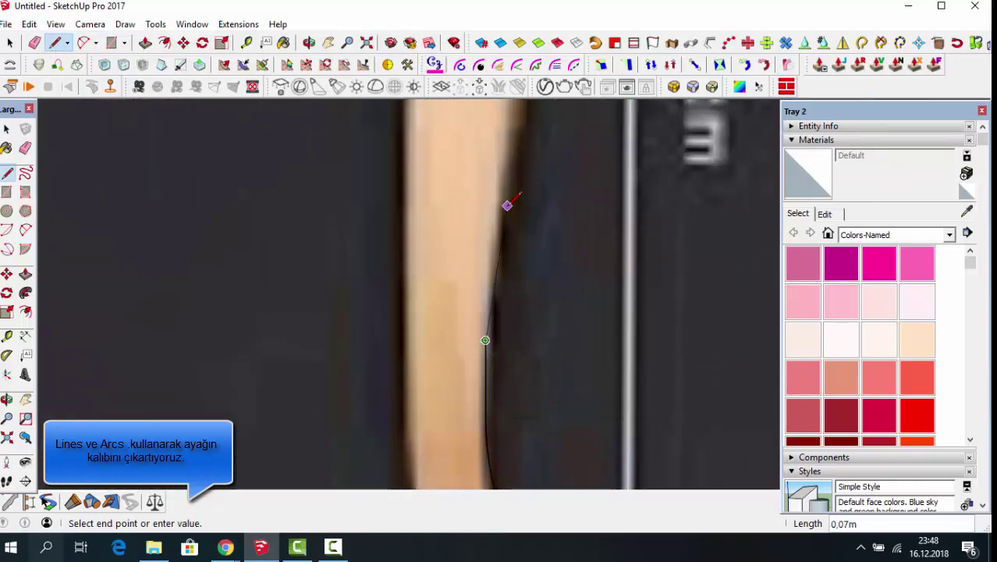
scroll(507, 205, up, 2)
scroll(446, 329, down, 2)
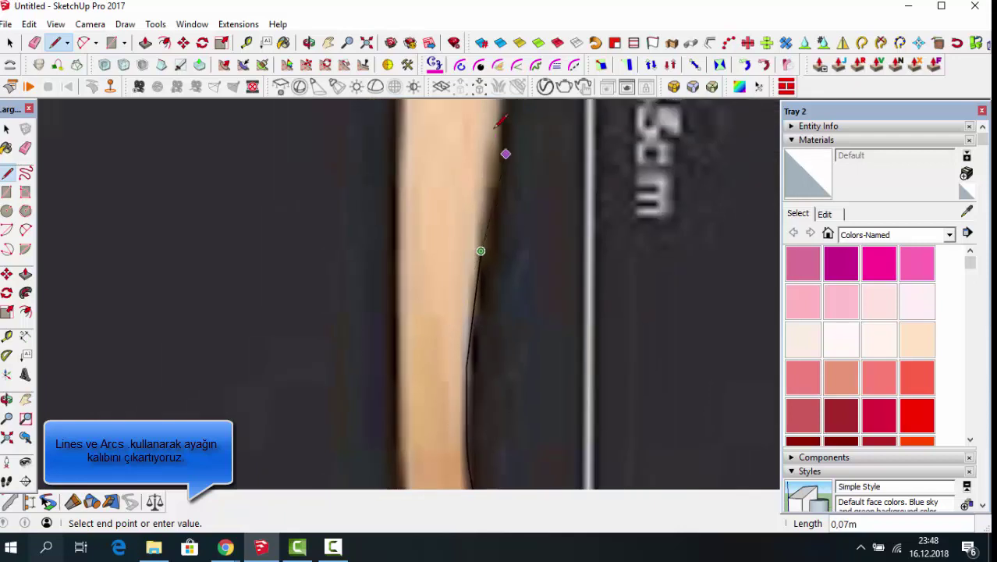
click(495, 135)
scroll(474, 200, down, 2)
scroll(465, 245, down, 2)
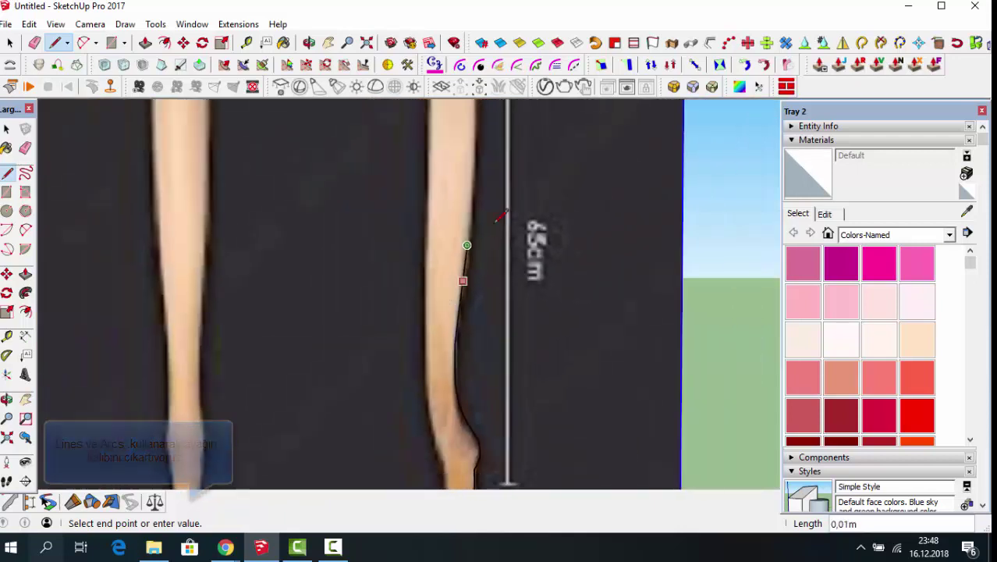
Step: Add two more straight segments continuing up toward the leg's top corner
scroll(456, 138, up, 3)
scroll(460, 203, up, 2)
scroll(464, 163, up, 3)
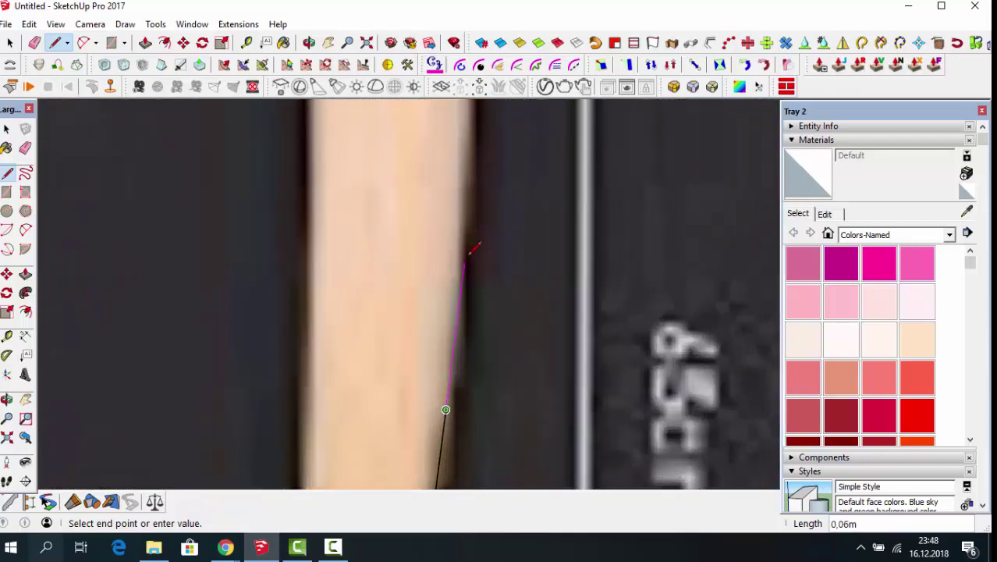
click(463, 262)
scroll(408, 427, down, 2)
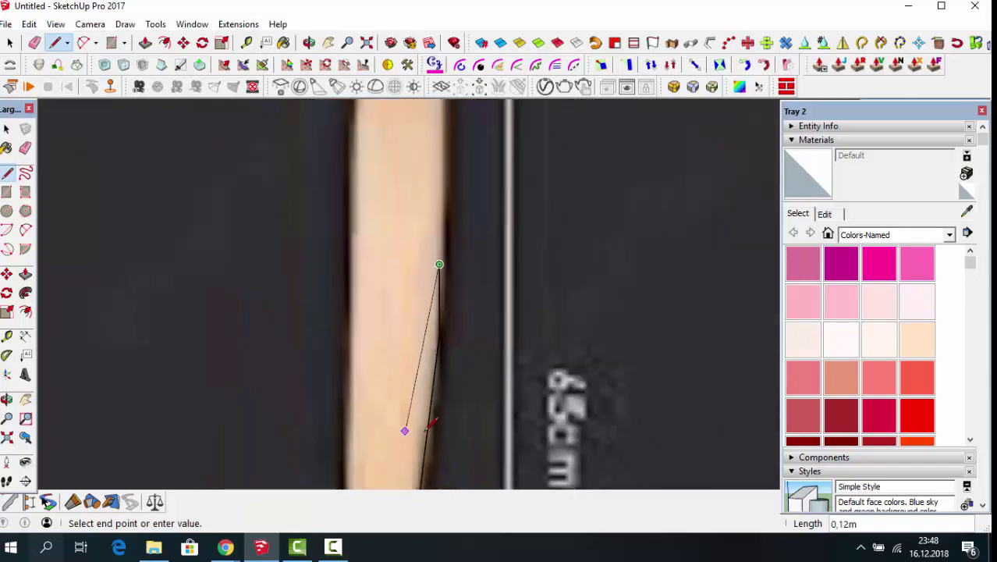
scroll(408, 189, down, 1)
scroll(435, 247, up, 2)
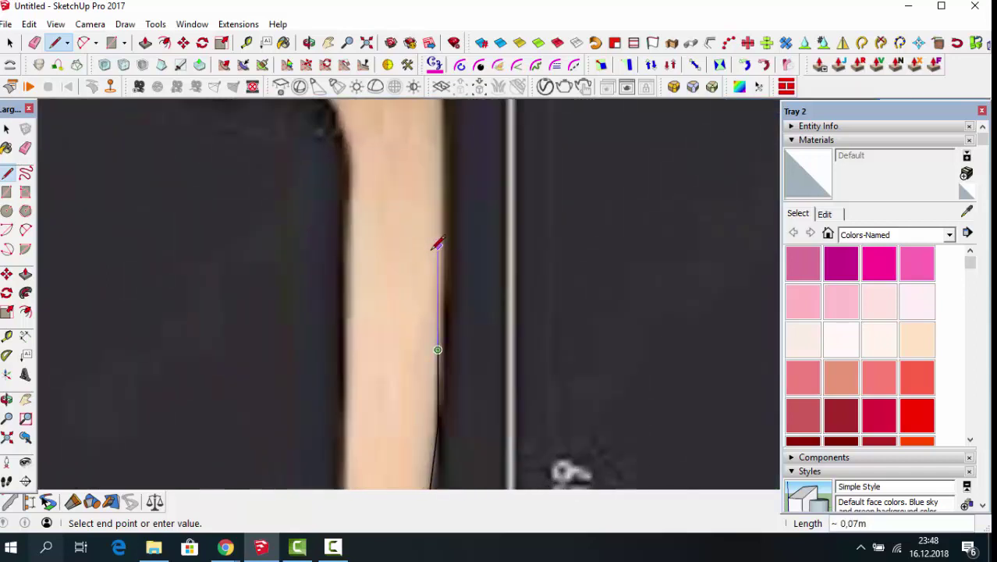
scroll(438, 259, up, 1)
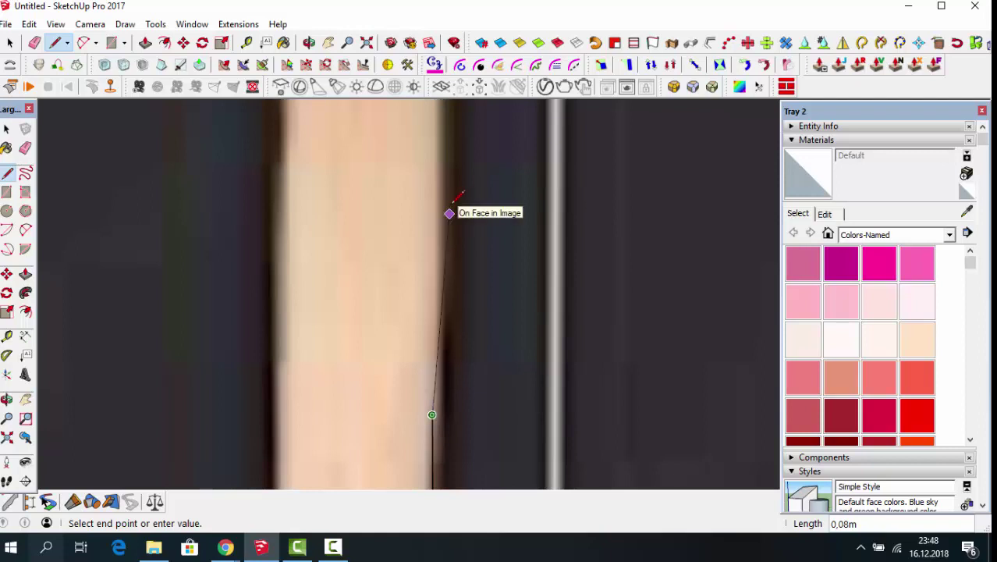
click(451, 213)
scroll(441, 246, down, 1)
scroll(437, 260, down, 1)
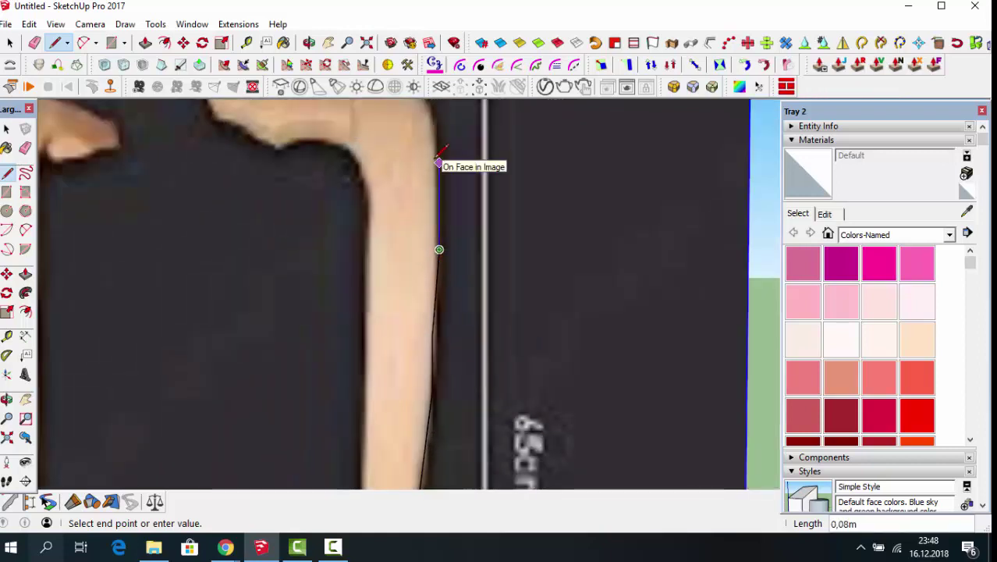
scroll(421, 195, down, 1)
scroll(418, 174, up, 1)
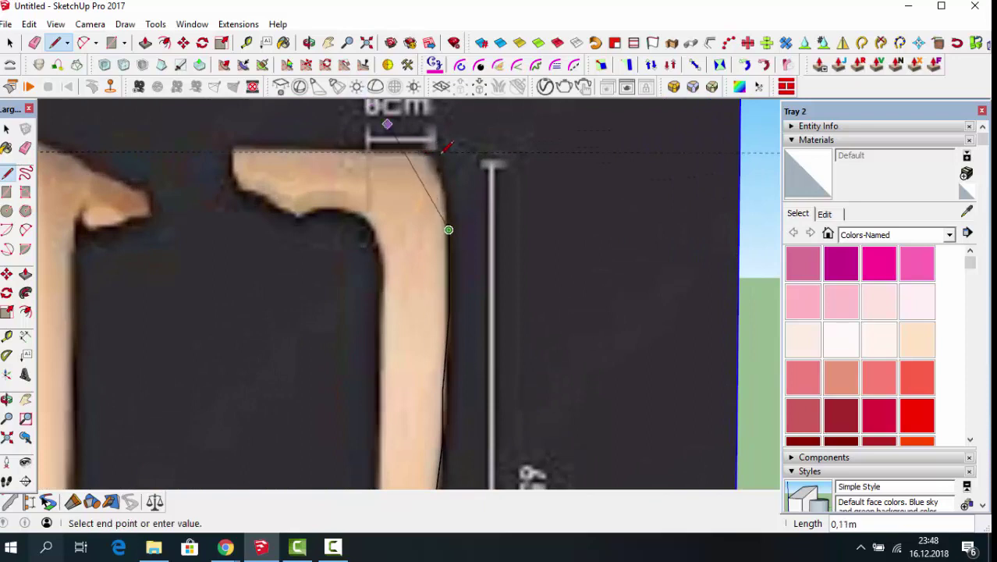
Step: Round the leg's top outer corner with a 2-Point Arc
click(84, 43)
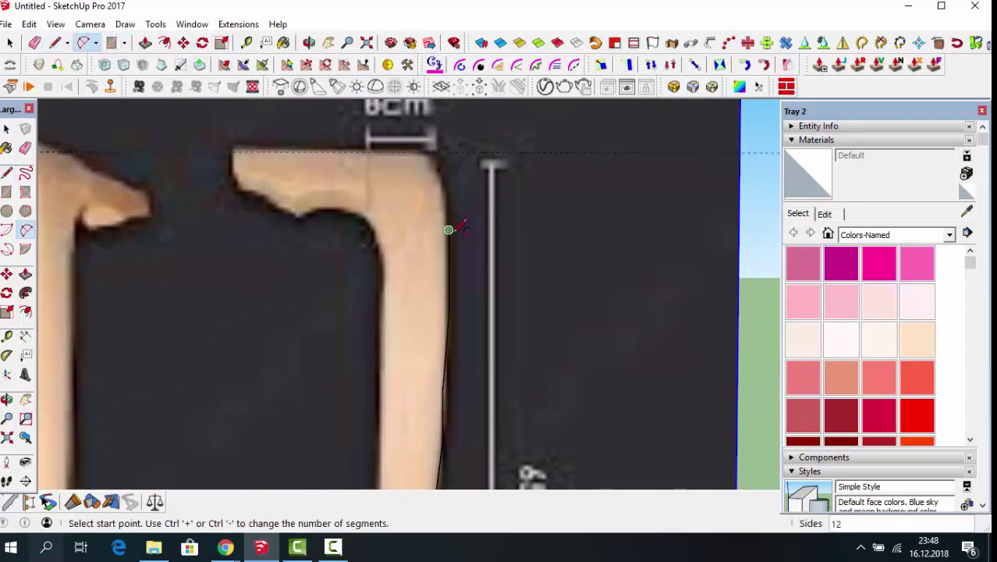
click(441, 167)
click(425, 151)
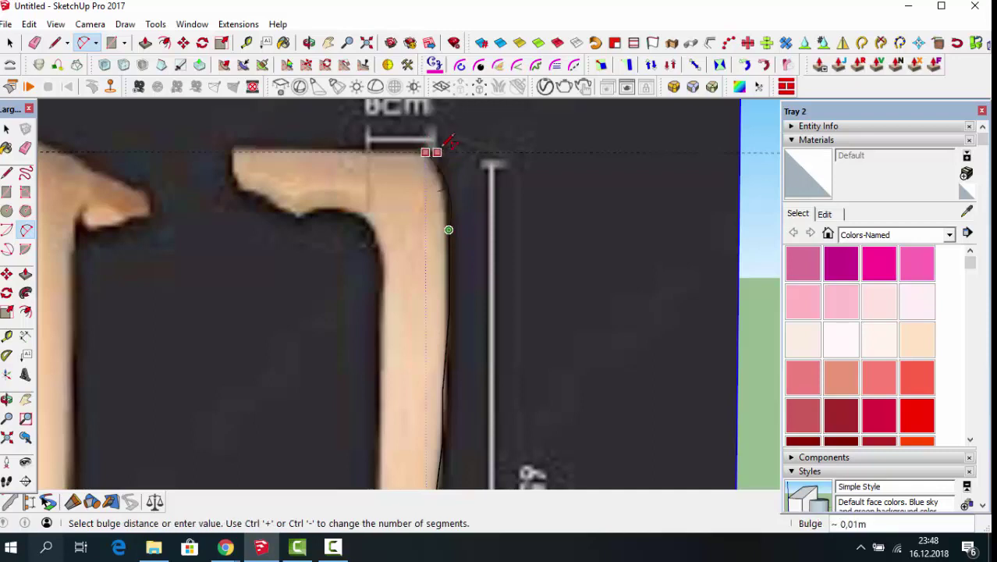
click(436, 144)
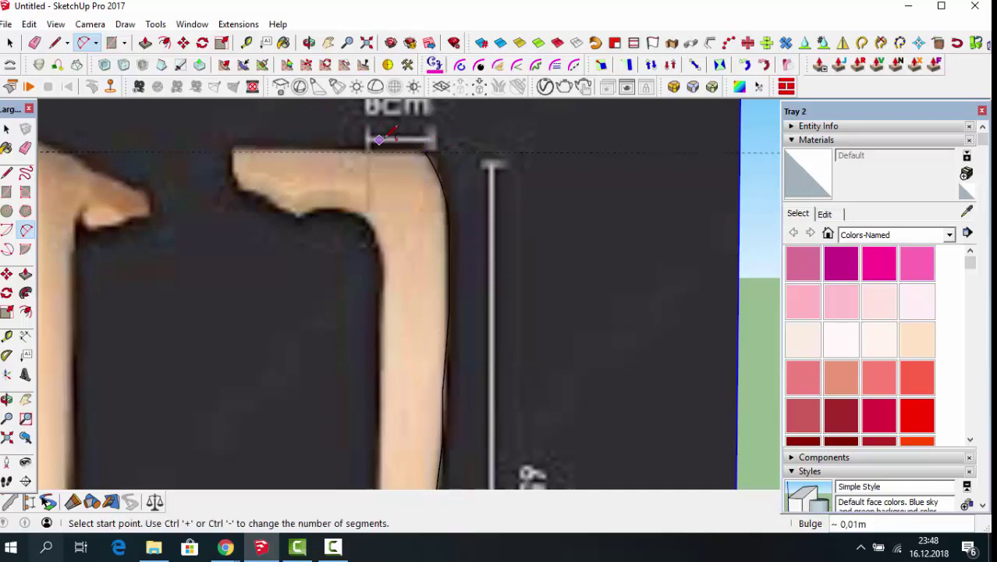
Step: Draw a straight top edge across the leg's head from the corner
click(425, 151)
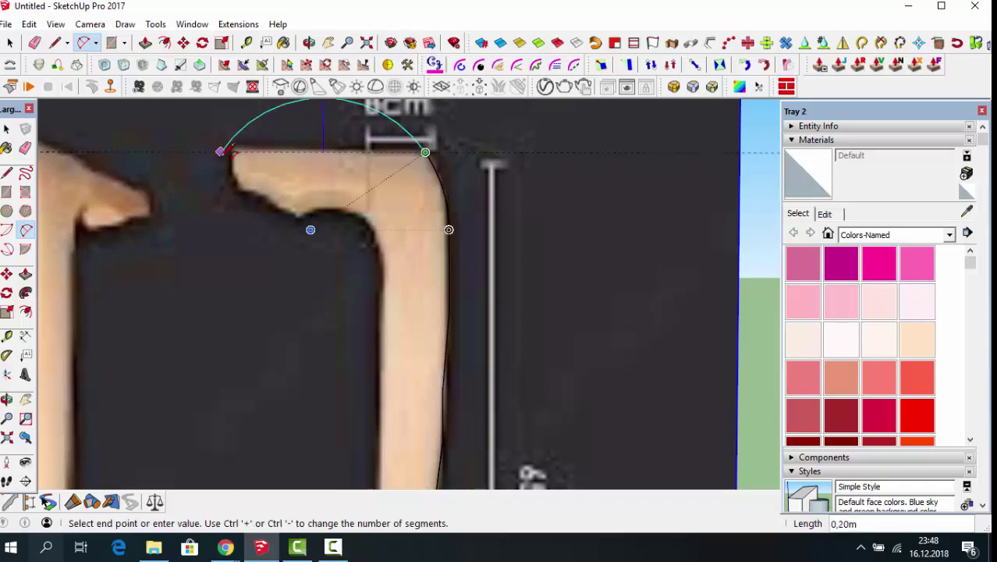
key(l)
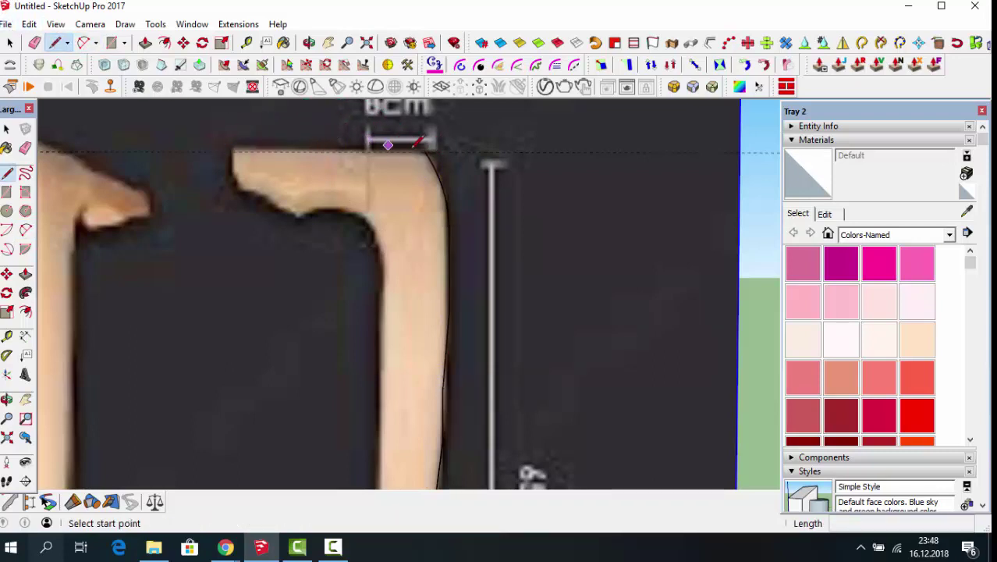
click(425, 152)
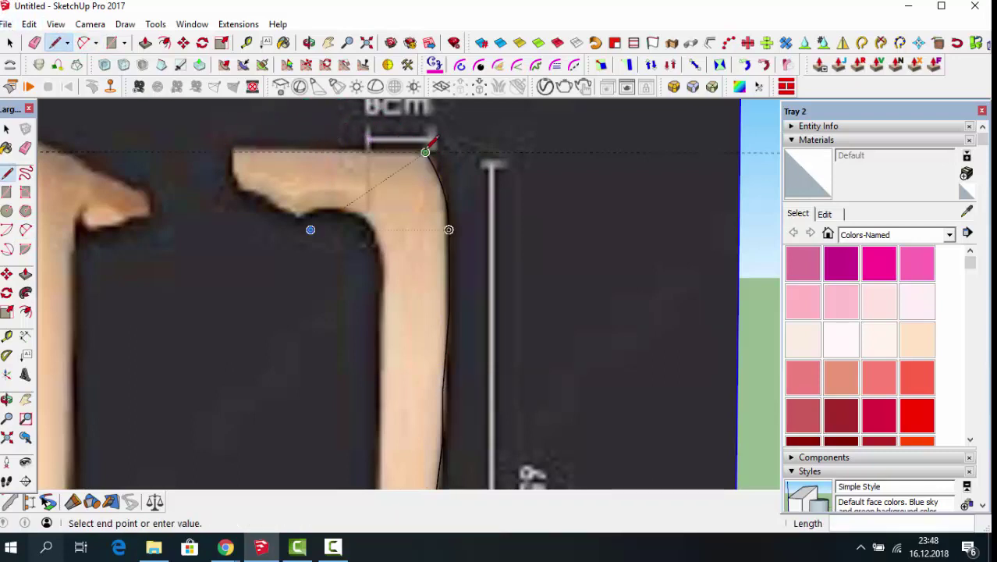
click(231, 151)
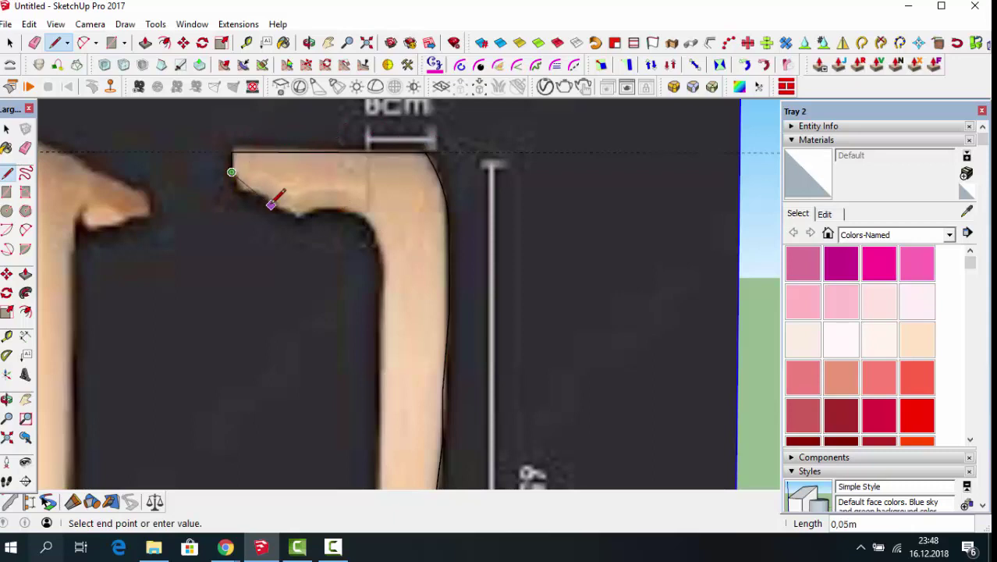
scroll(236, 188, up, 2)
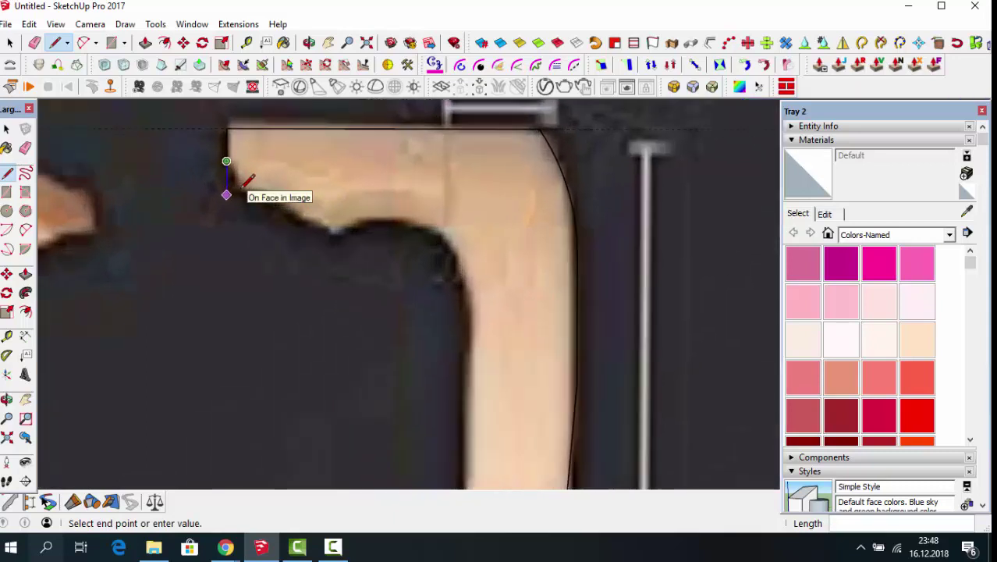
scroll(235, 189, up, 1)
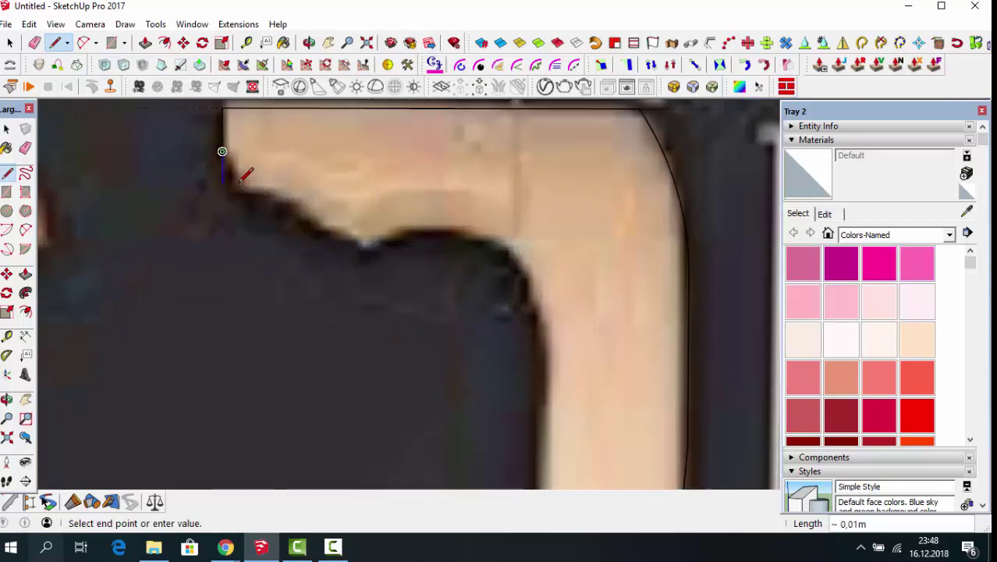
Step: Trace the curved underside of the knee with two arcs
click(82, 43)
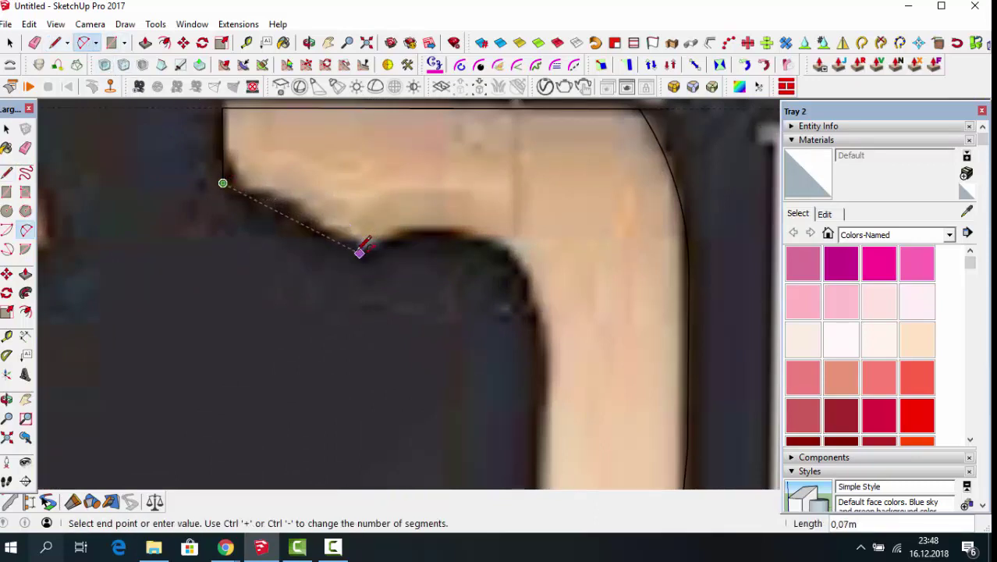
click(361, 248)
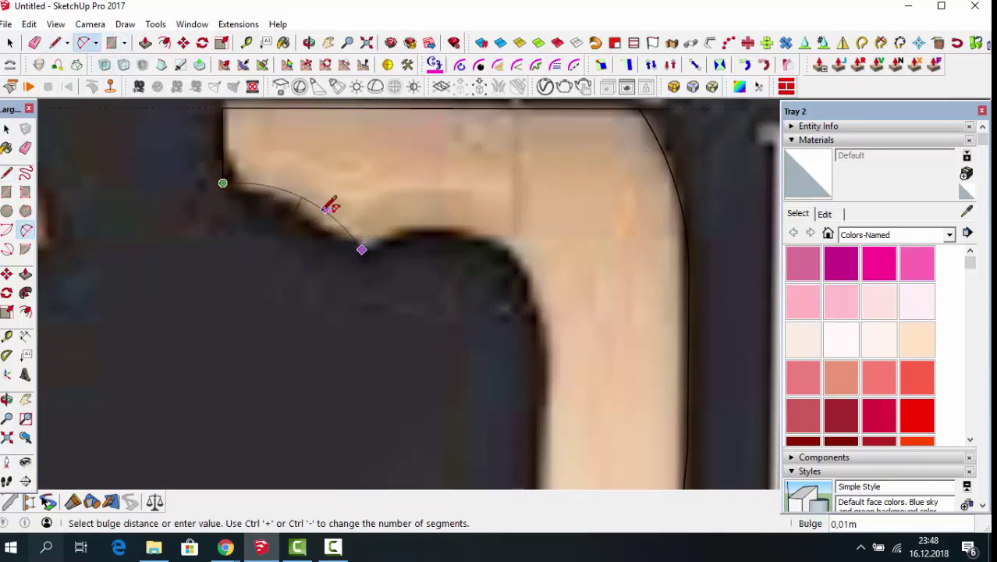
click(224, 166)
click(361, 249)
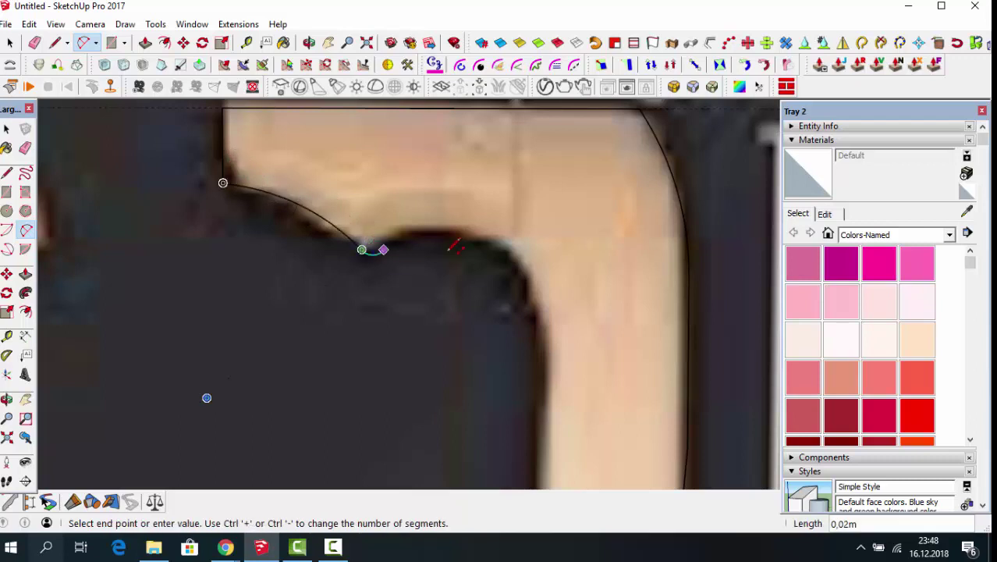
click(532, 282)
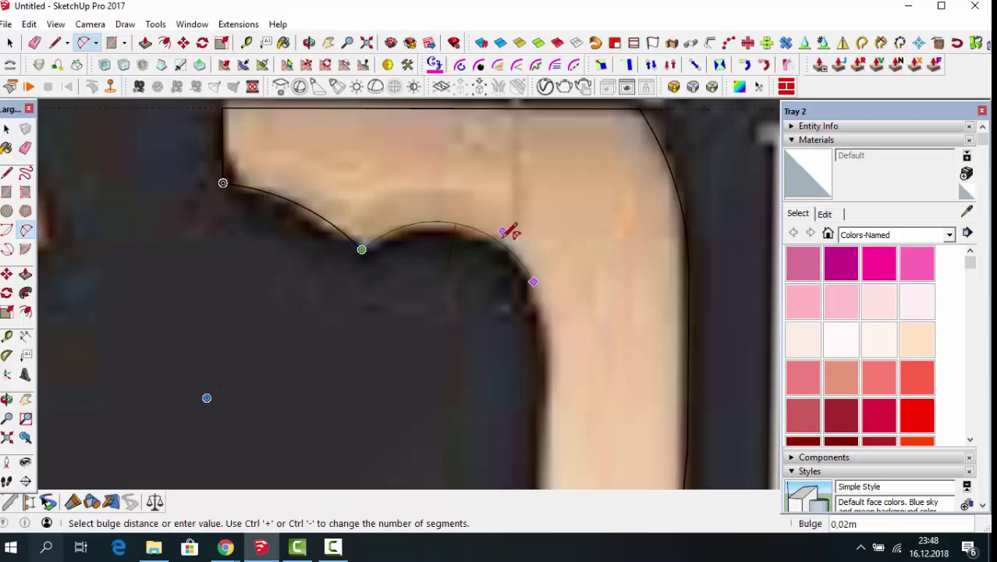
click(519, 251)
scroll(505, 219, down, 3)
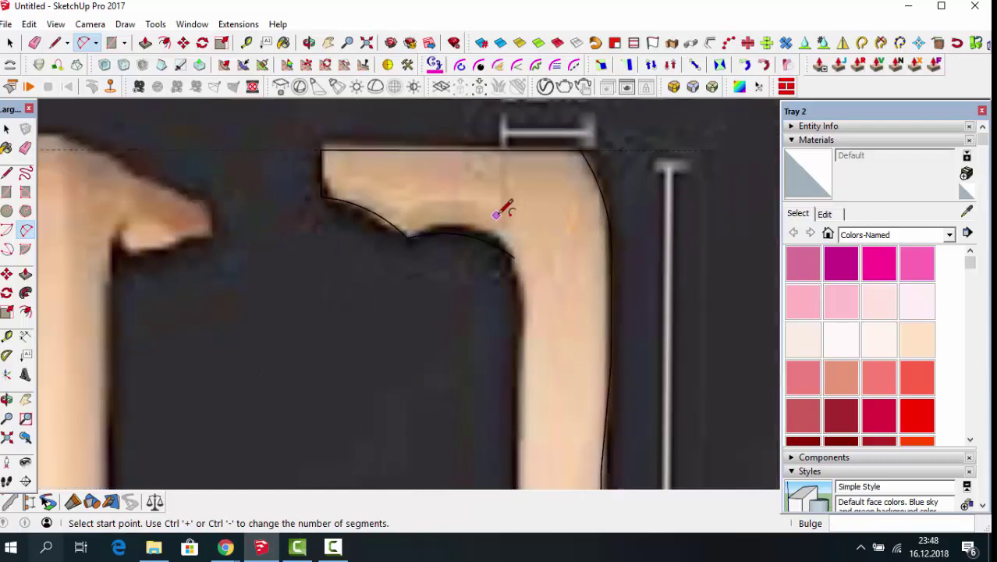
scroll(508, 226, down, 3)
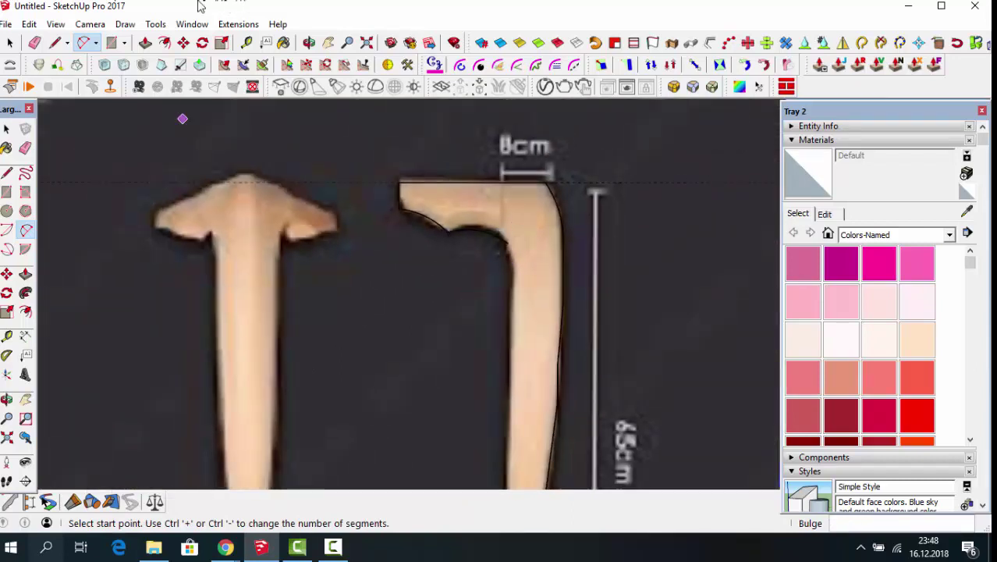
Step: Start a straight line down the leg's inner edge from the arc's end point
key(l)
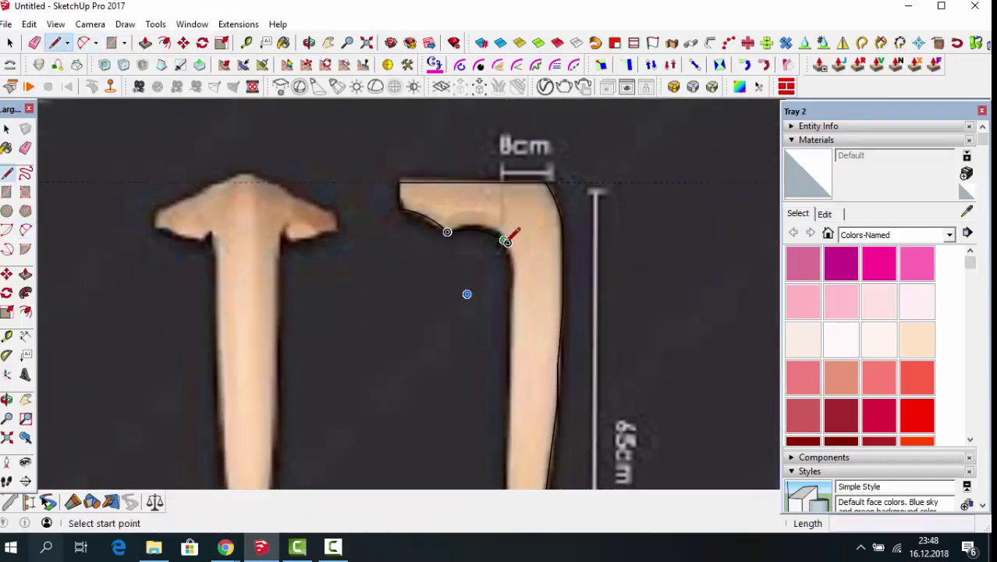
click(506, 242)
scroll(508, 350, up, 2)
scroll(505, 282, up, 2)
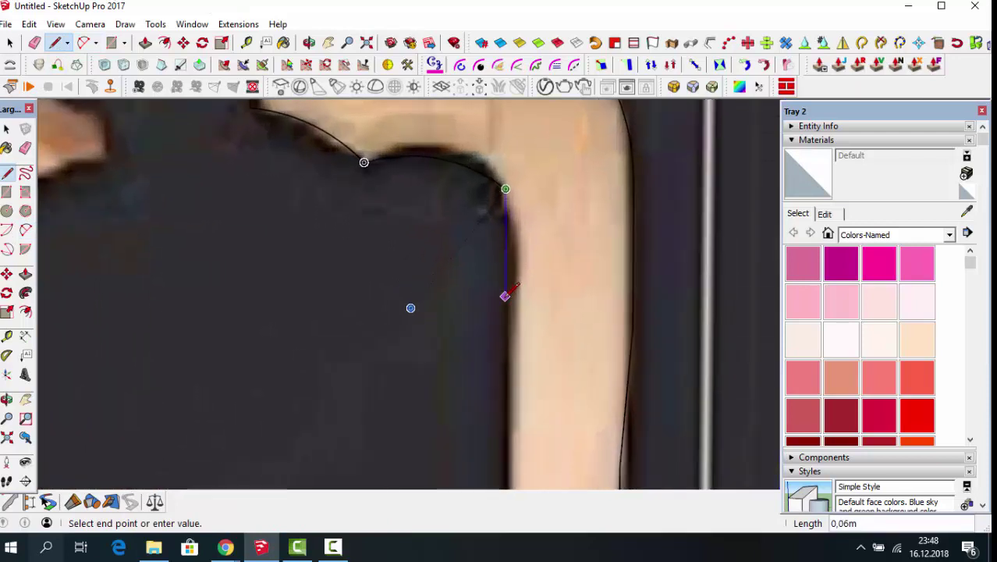
scroll(522, 227, up, 2)
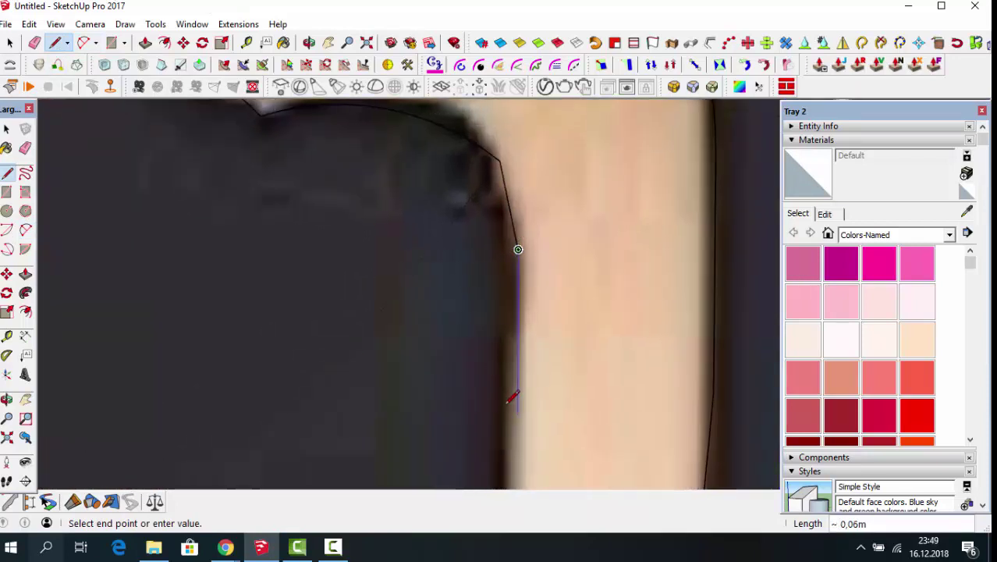
scroll(574, 156, down, 1)
scroll(563, 196, down, 2)
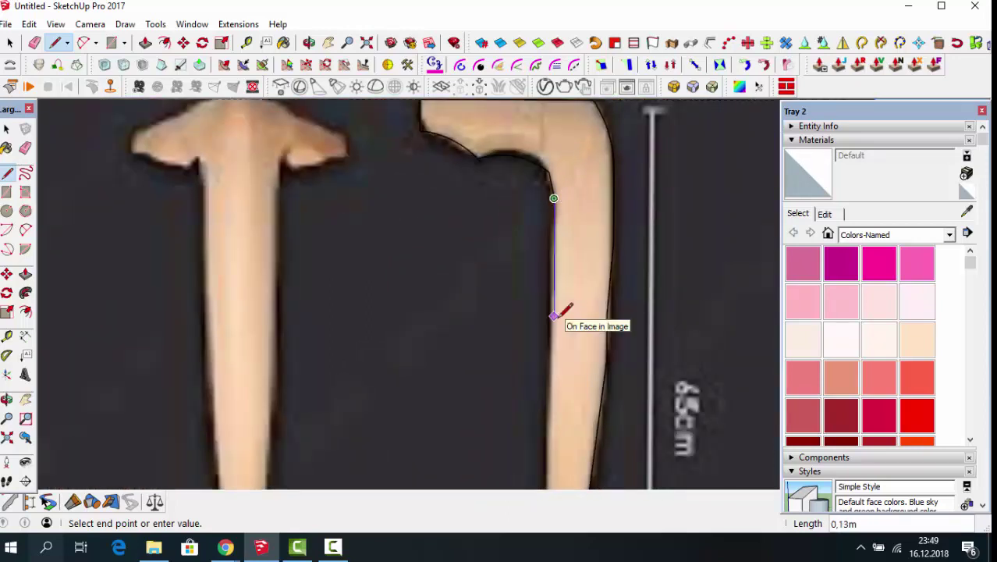
scroll(550, 327, down, 3)
scroll(542, 258, up, 3)
scroll(541, 341, up, 2)
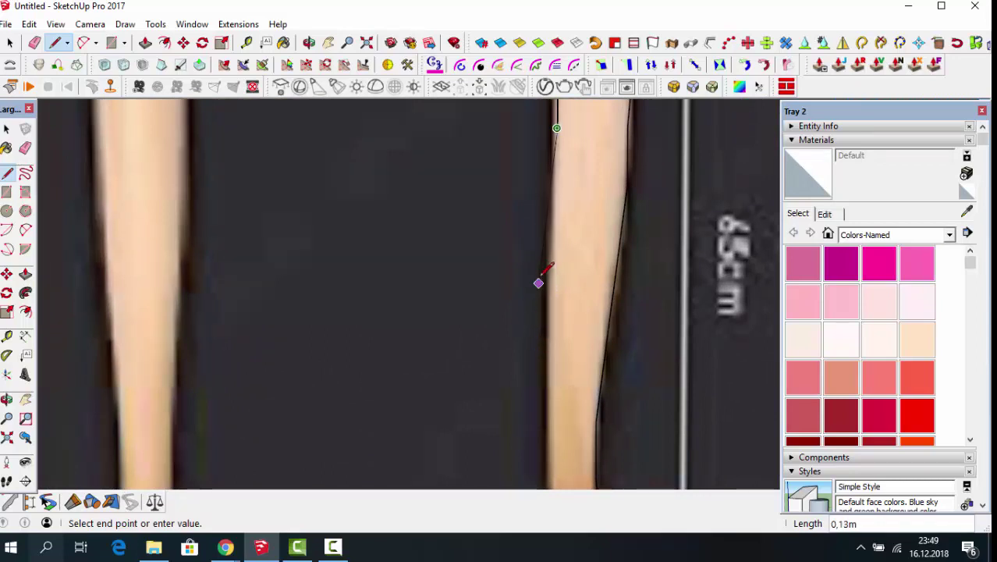
scroll(548, 270, up, 2)
scroll(543, 268, up, 1)
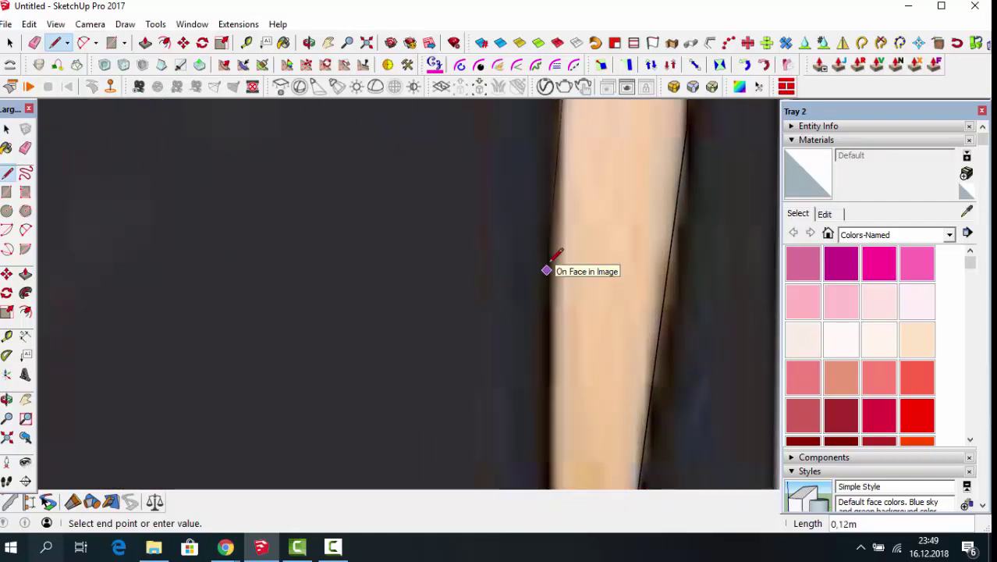
scroll(569, 343, down, 1)
scroll(565, 320, down, 1)
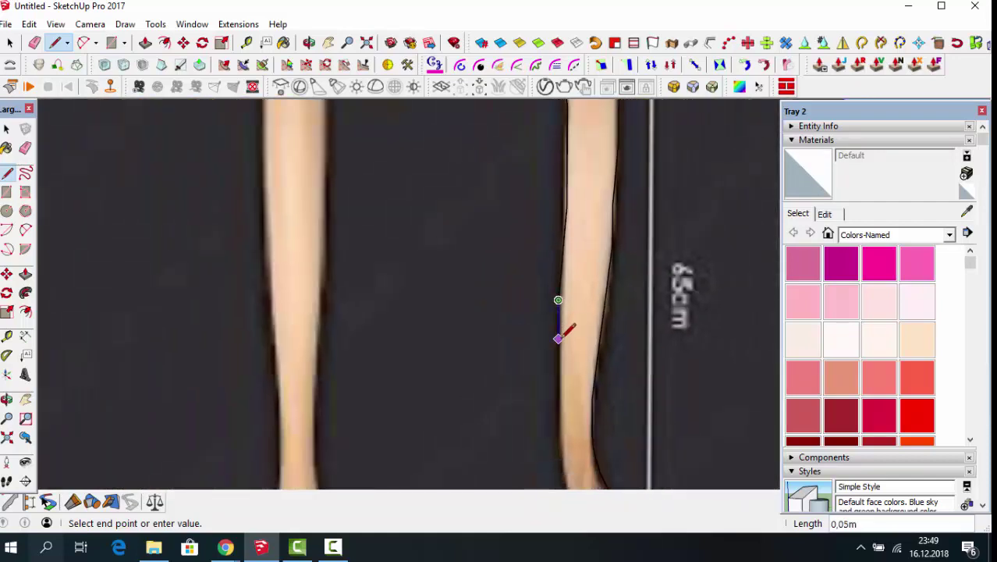
scroll(563, 334, up, 1)
scroll(565, 342, up, 1)
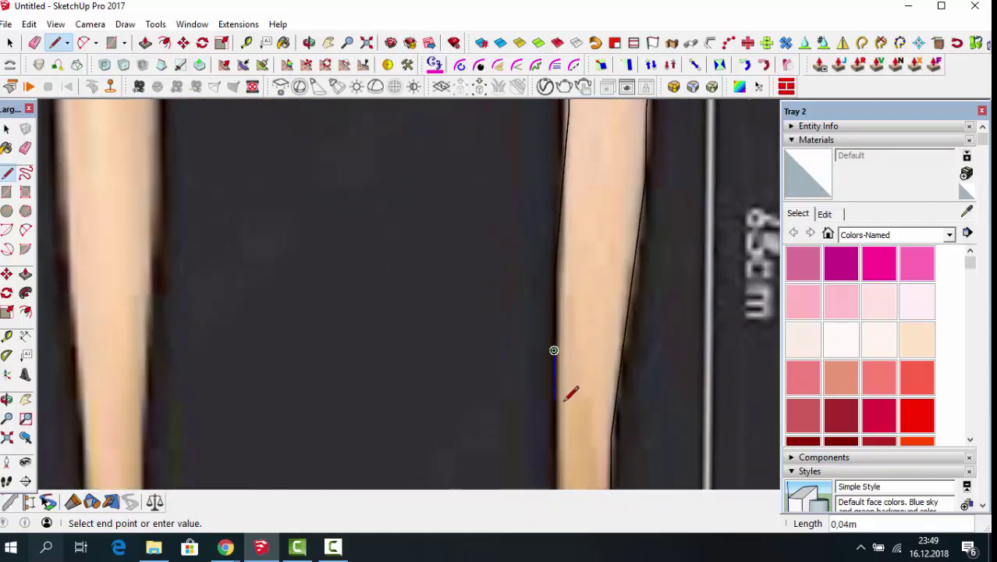
scroll(557, 197, down, 2)
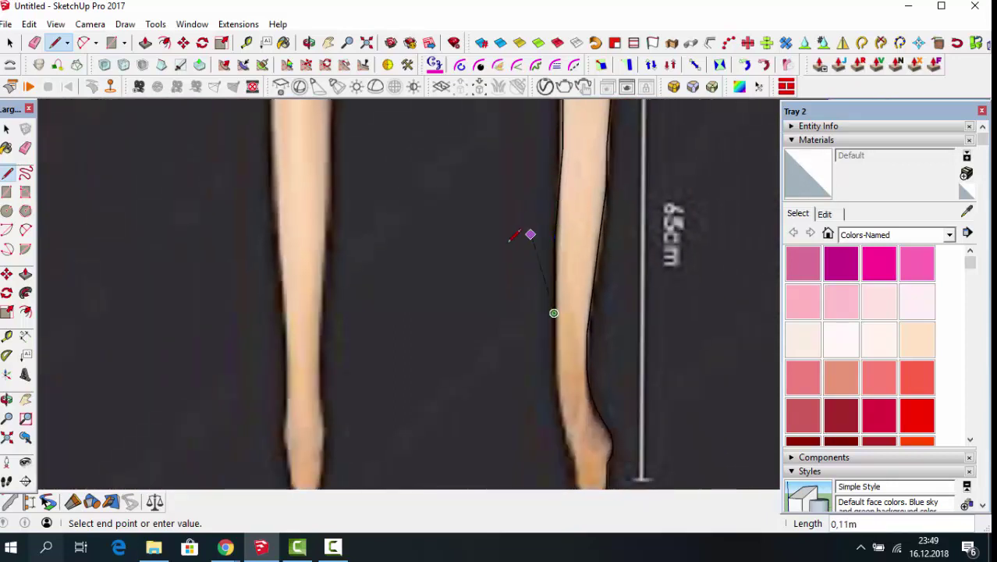
Step: Draw an arc around the ankle, from the leg edge down to the heel
click(83, 44)
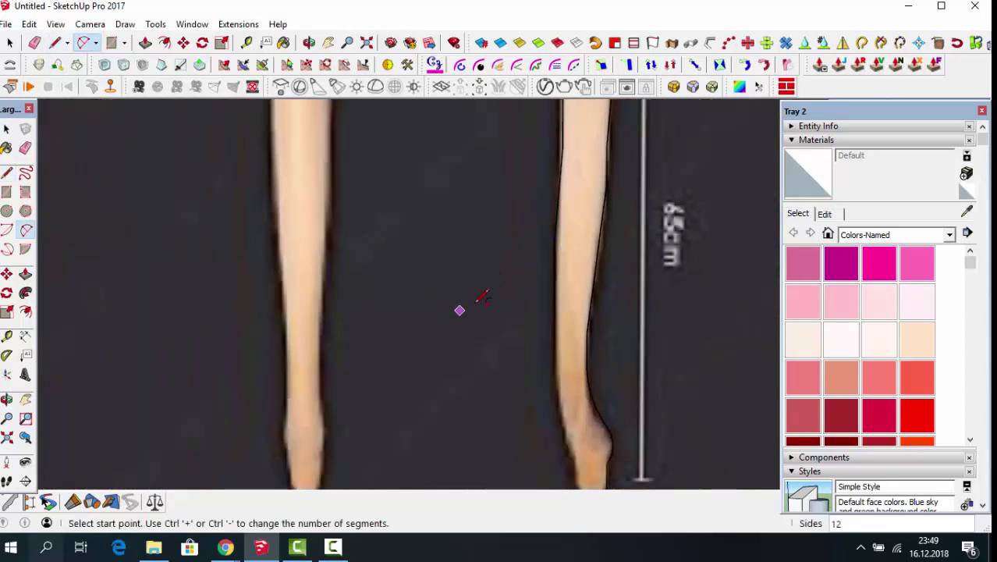
scroll(538, 316, down, 1)
scroll(534, 335, up, 2)
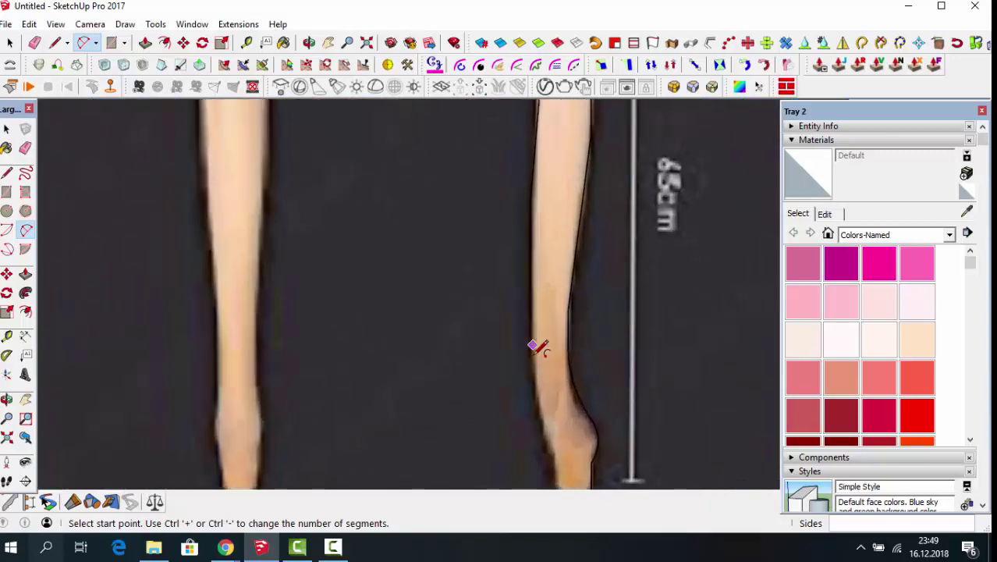
scroll(534, 343, up, 2)
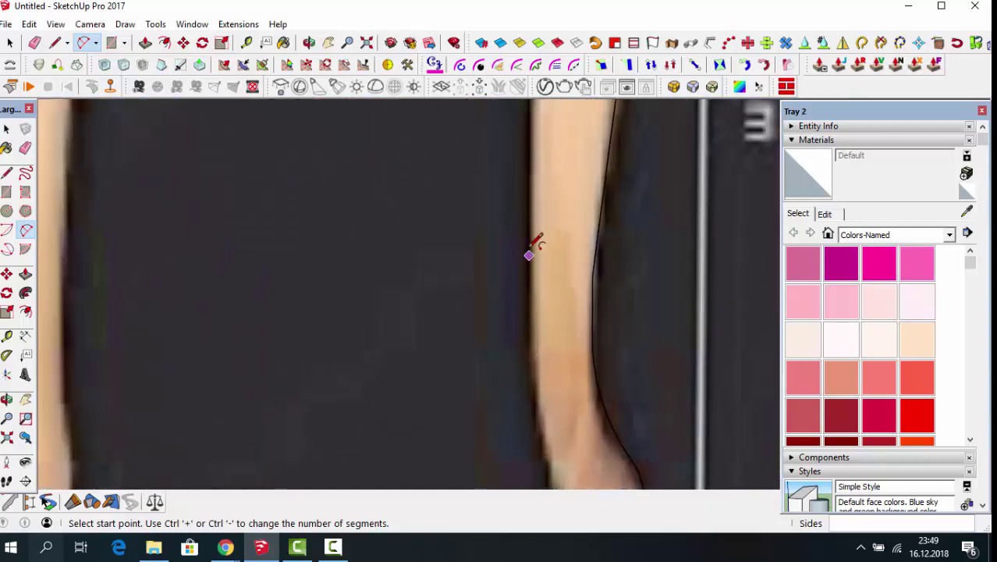
click(530, 252)
scroll(538, 312, down, 1)
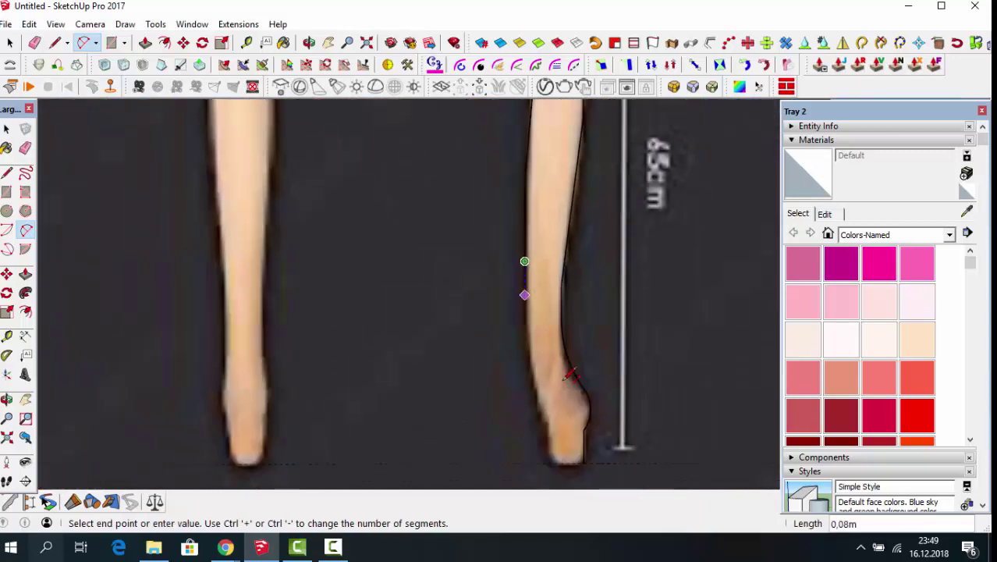
click(546, 426)
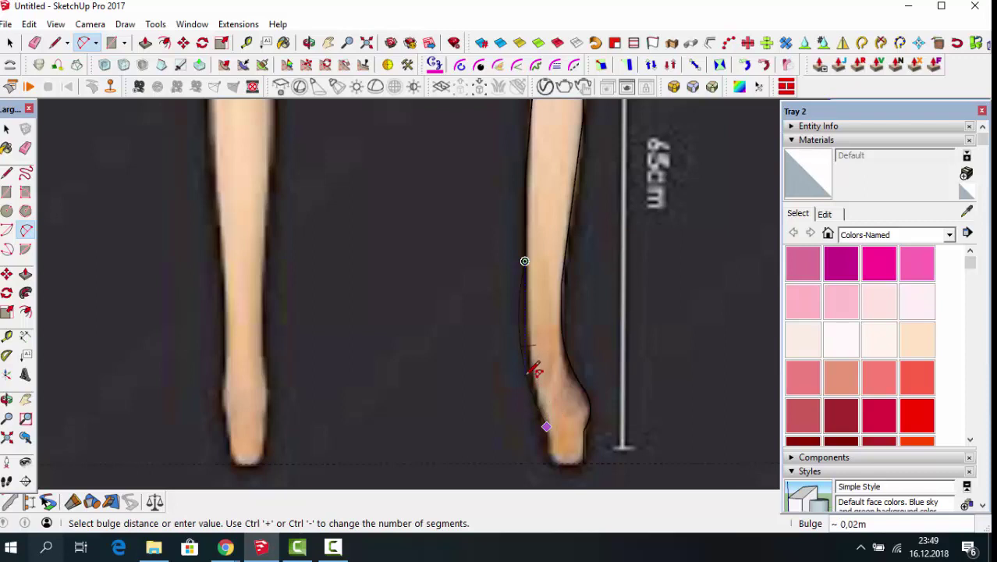
click(538, 334)
scroll(468, 234, down, 1)
scroll(390, 195, up, 1)
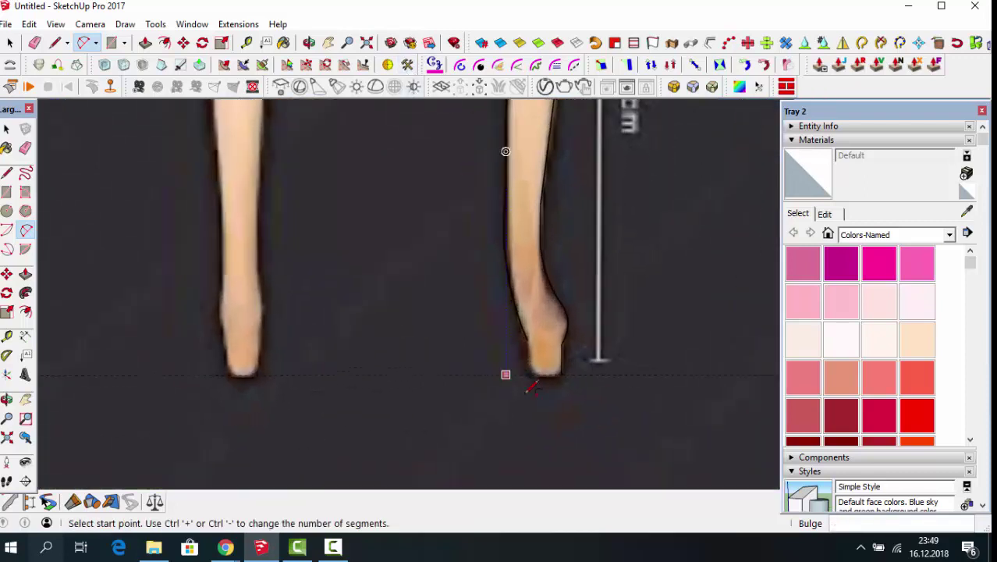
Step: Close the outline with lines from the heel down to and across the foot bottom
click(54, 42)
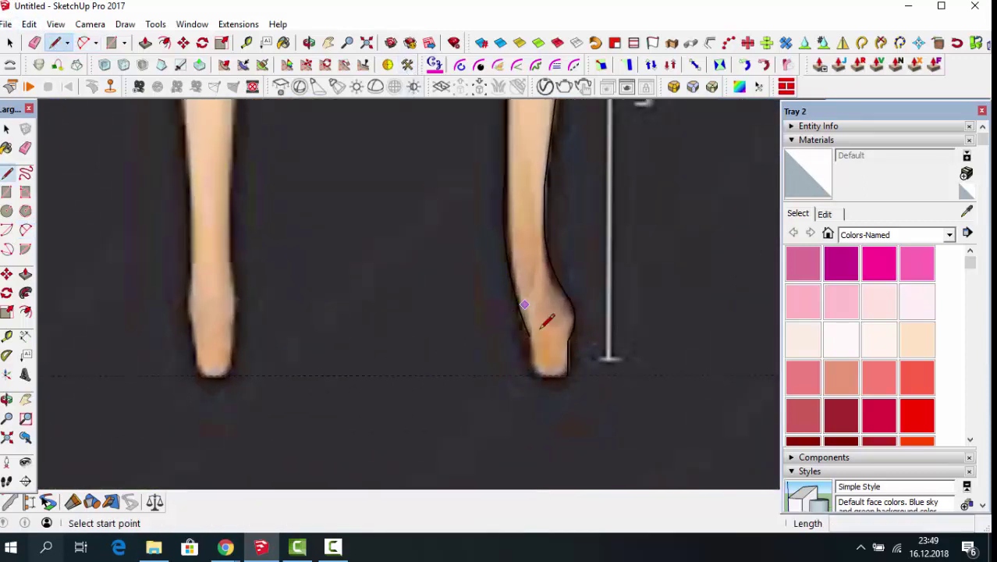
click(529, 335)
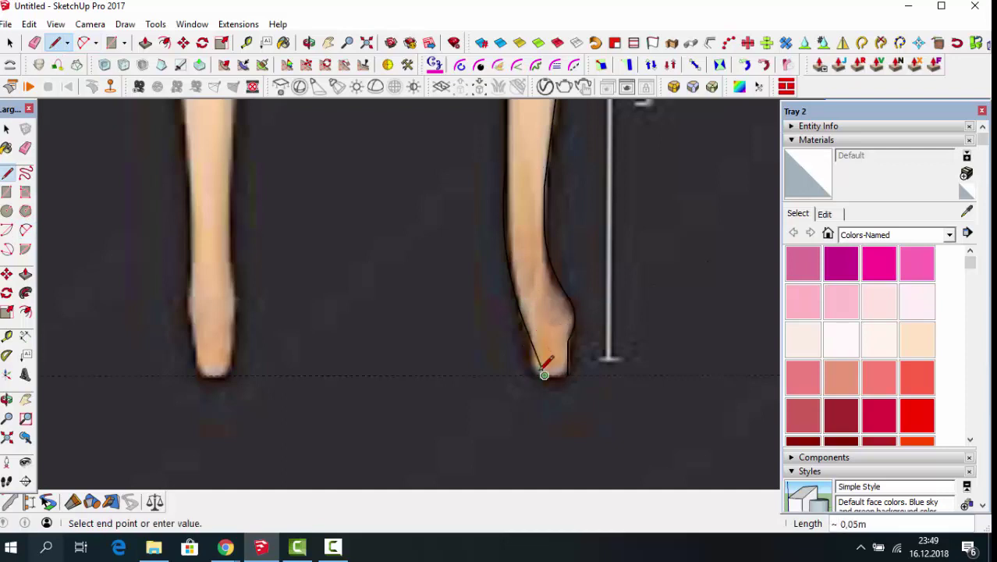
click(544, 374)
click(567, 375)
Step: Erase the reference image
scroll(546, 382, down, 3)
scroll(527, 389, down, 2)
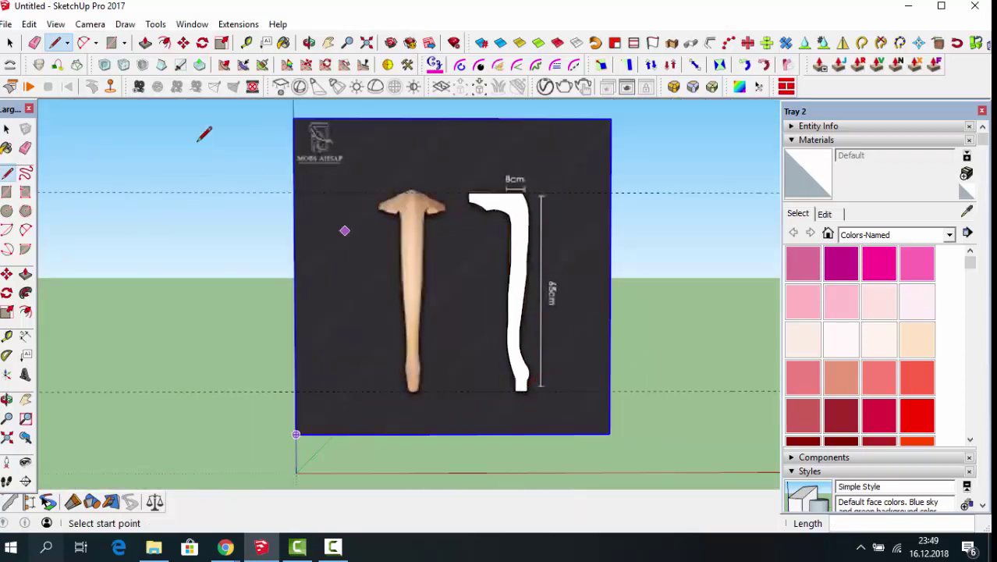
click(35, 43)
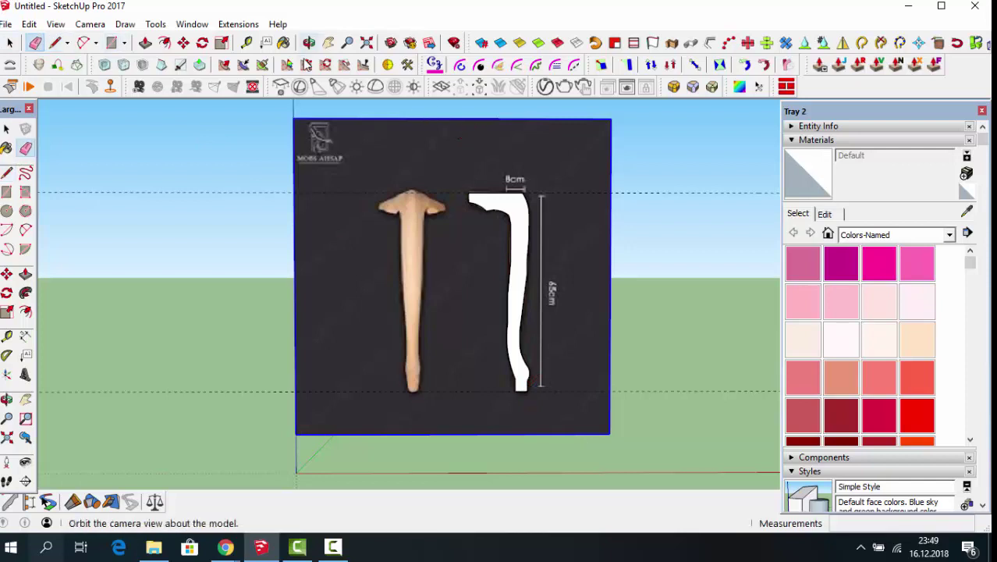
click(344, 119)
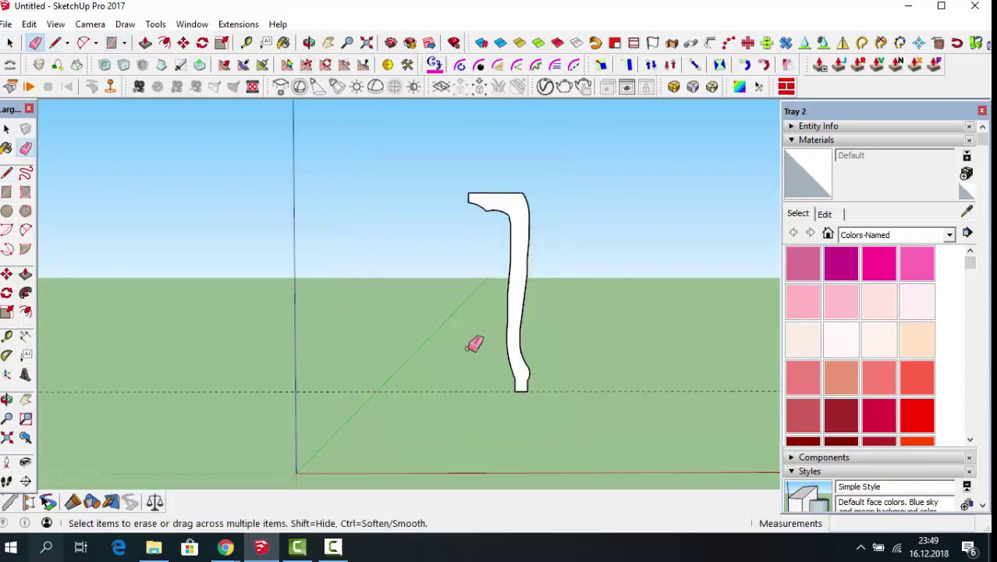
Step: Move the leg profile by its bottom corner onto the axis origin and view it at an angle
click(11, 43)
scroll(367, 270, down, 1)
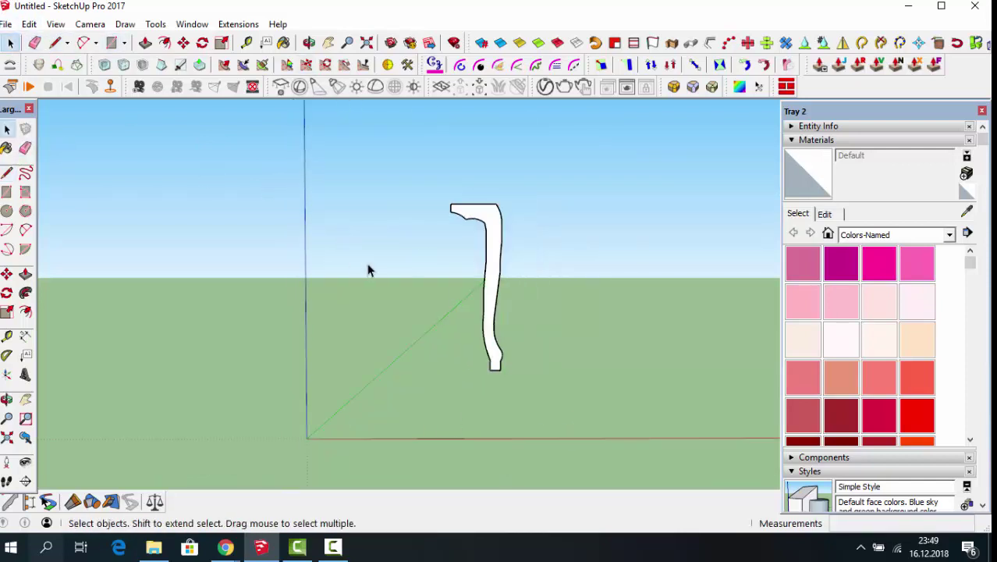
scroll(367, 270, down, 1)
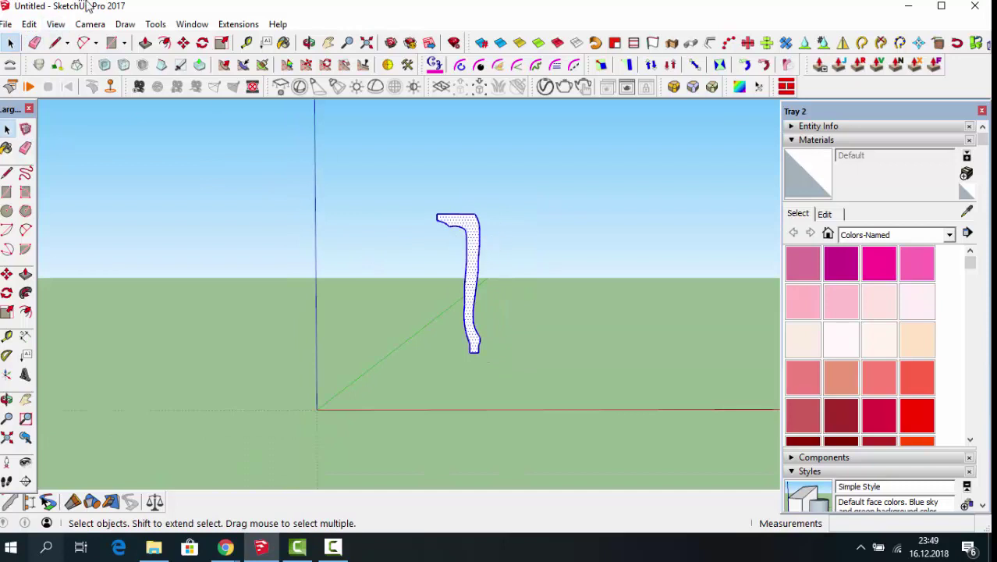
click(184, 42)
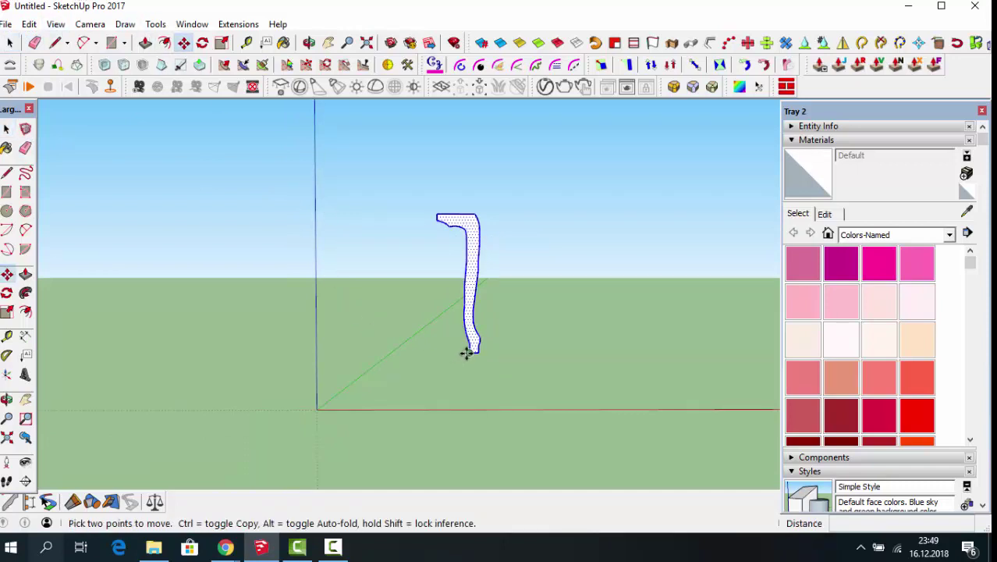
click(466, 354)
click(314, 407)
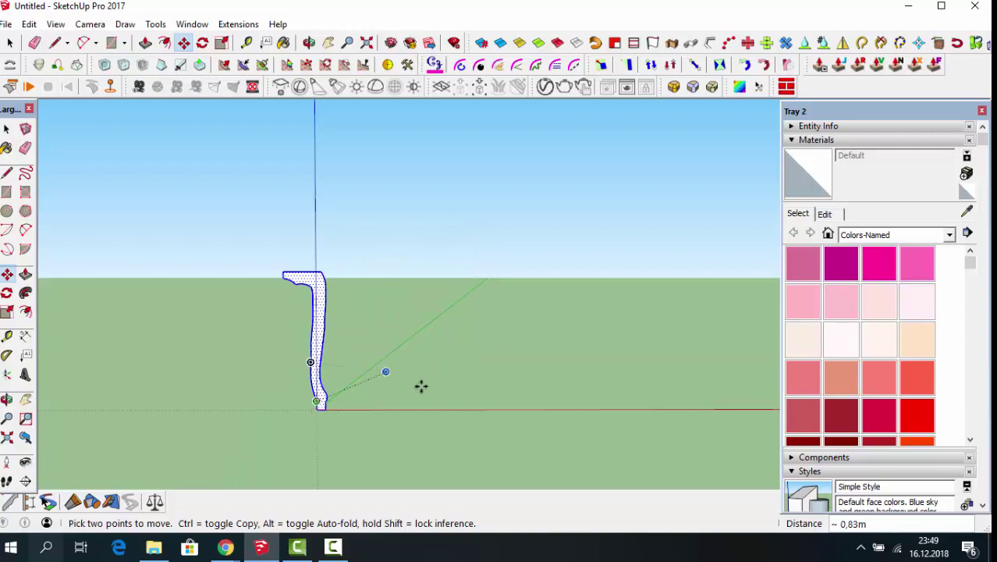
click(309, 42)
mouse_move(367, 312)
mouse_down()
mouse_move(401, 429)
mouse_move(306, 210)
mouse_move(464, 385)
mouse_move(381, 363)
mouse_move(282, 314)
mouse_up()
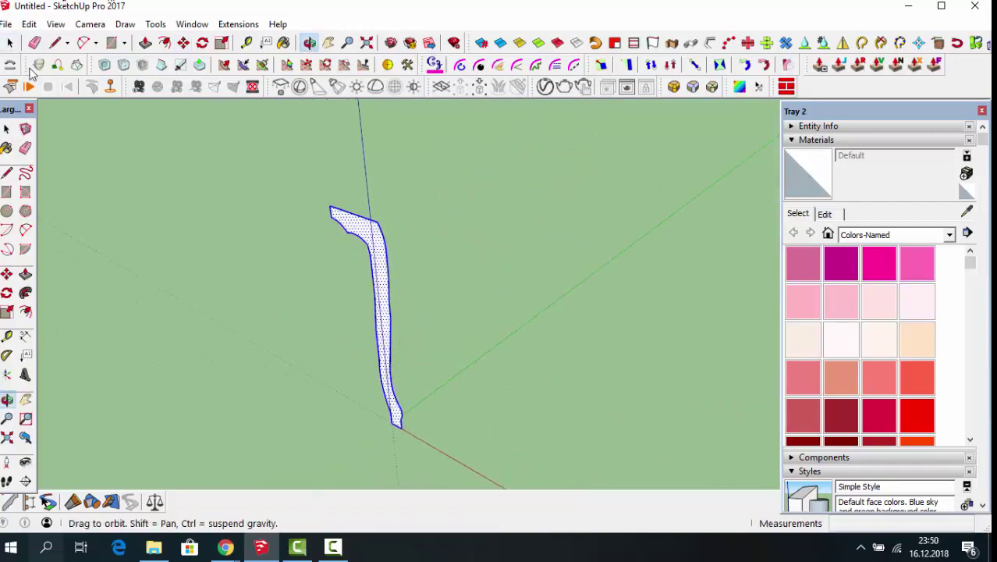
Step: Push/pull the leg profile face into a solid block 0,13 m thick
click(9, 42)
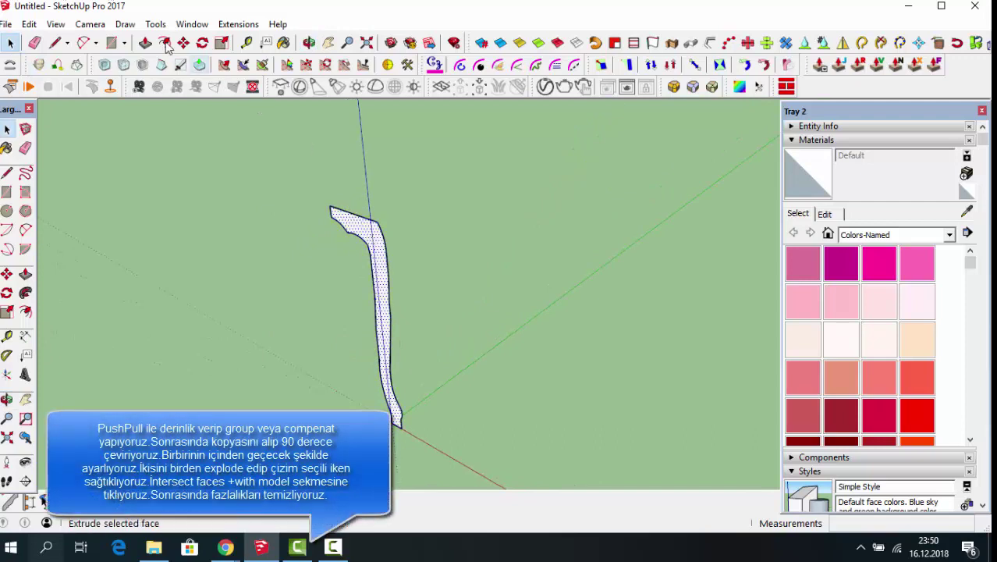
click(145, 42)
click(355, 222)
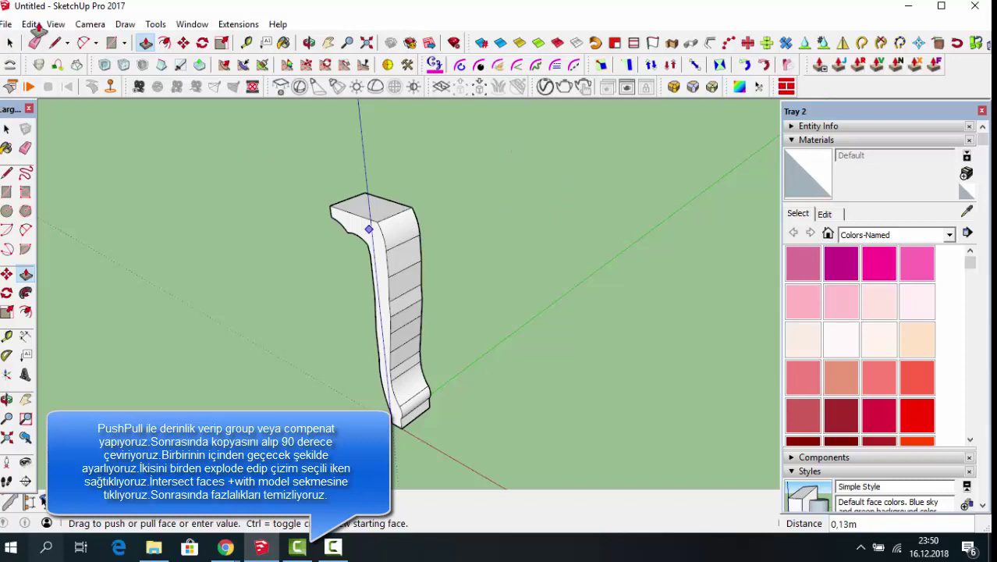
key(space)
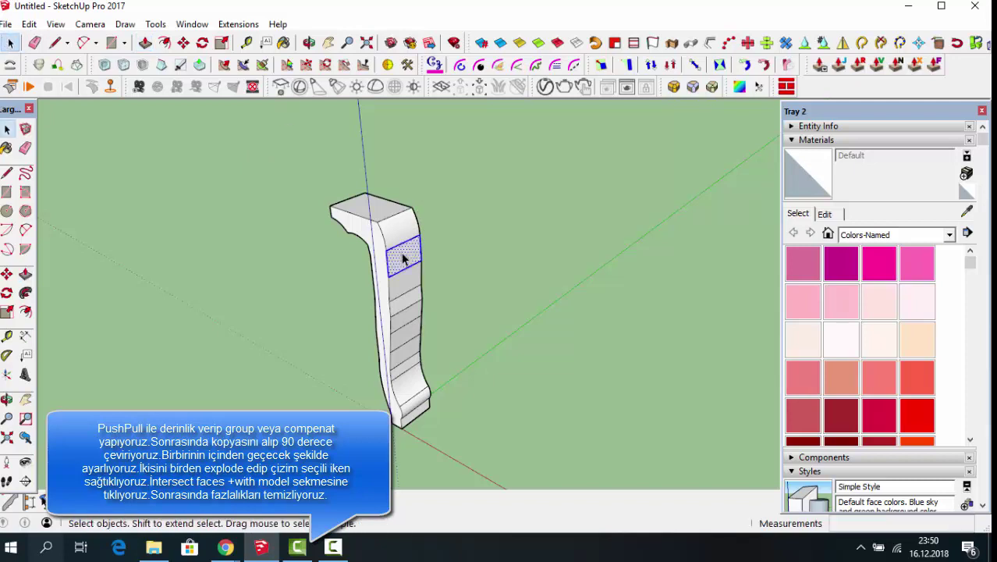
Step: Select the whole leg block and make it a component
triple_click(404, 260)
right_click(404, 260)
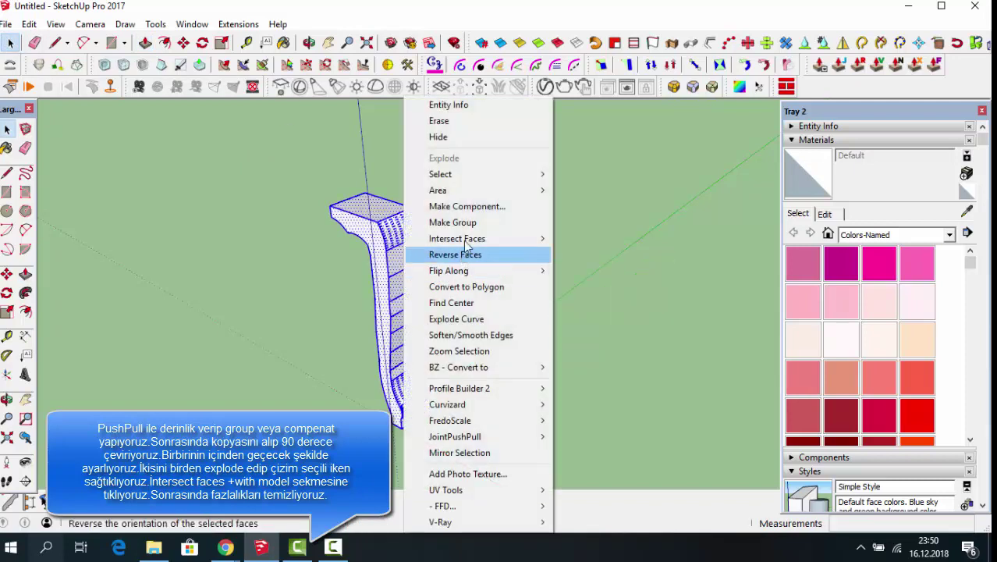
click(466, 206)
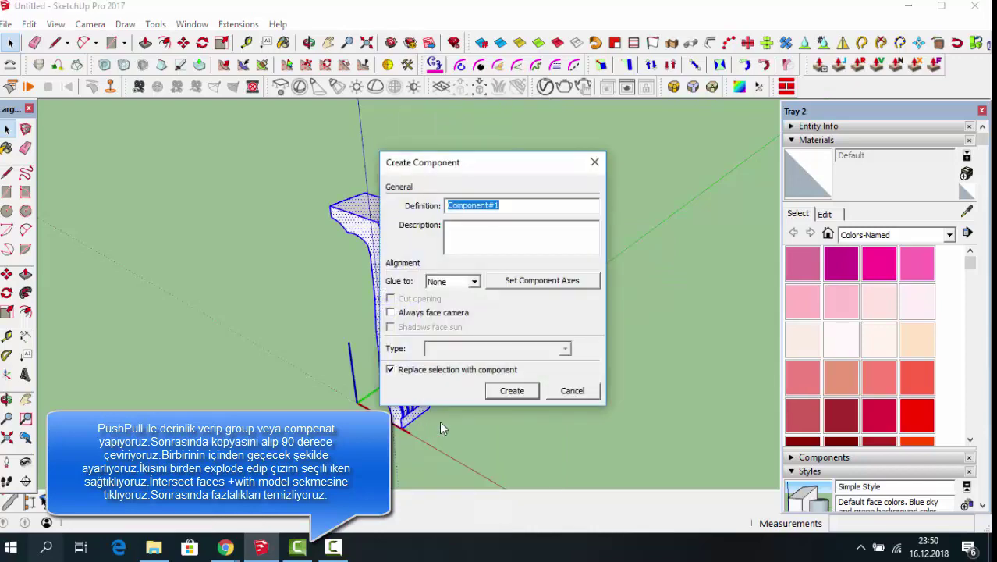
click(499, 392)
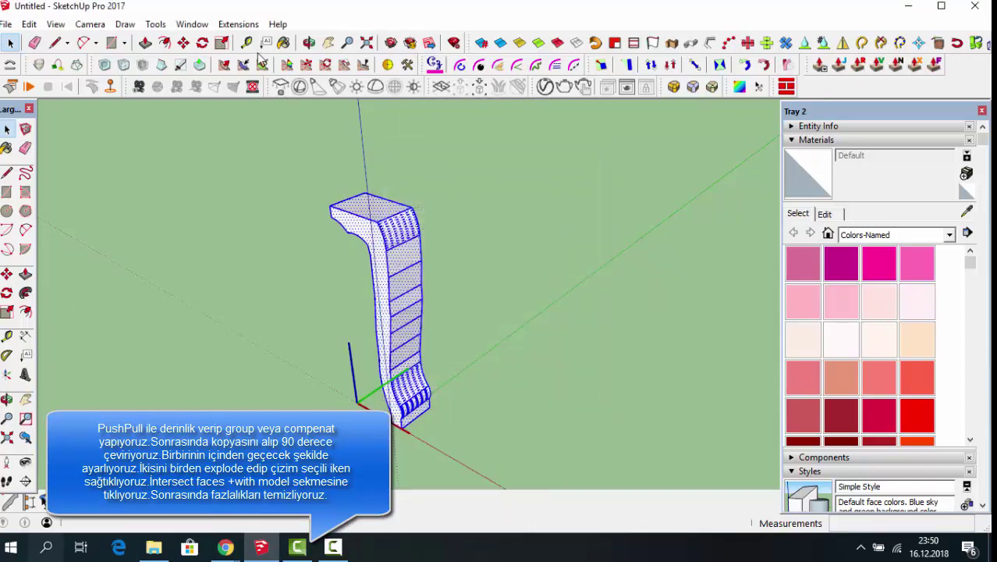
Step: Ctrl-copy the leg component to the right of the original
click(183, 43)
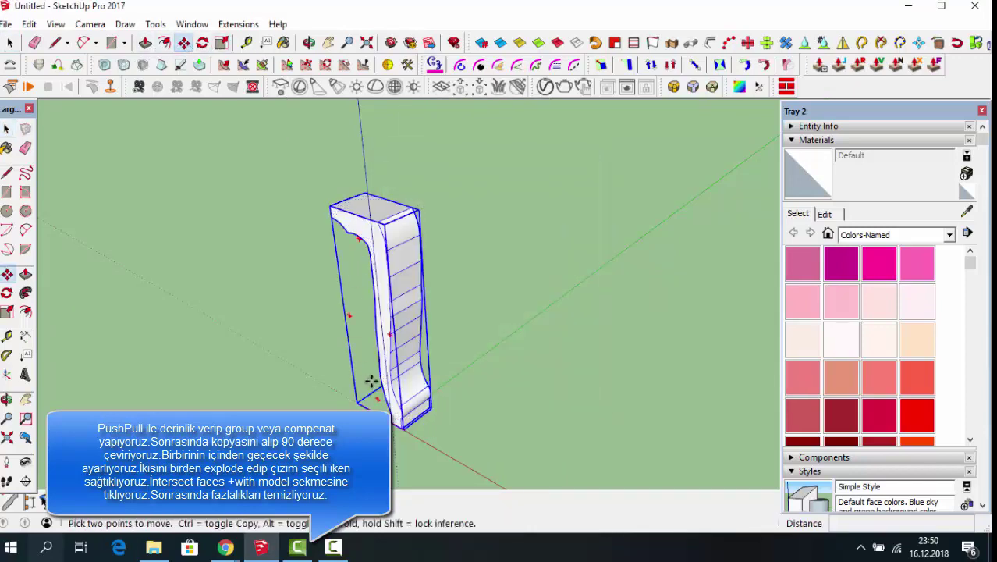
click(420, 438)
key(ctrl)
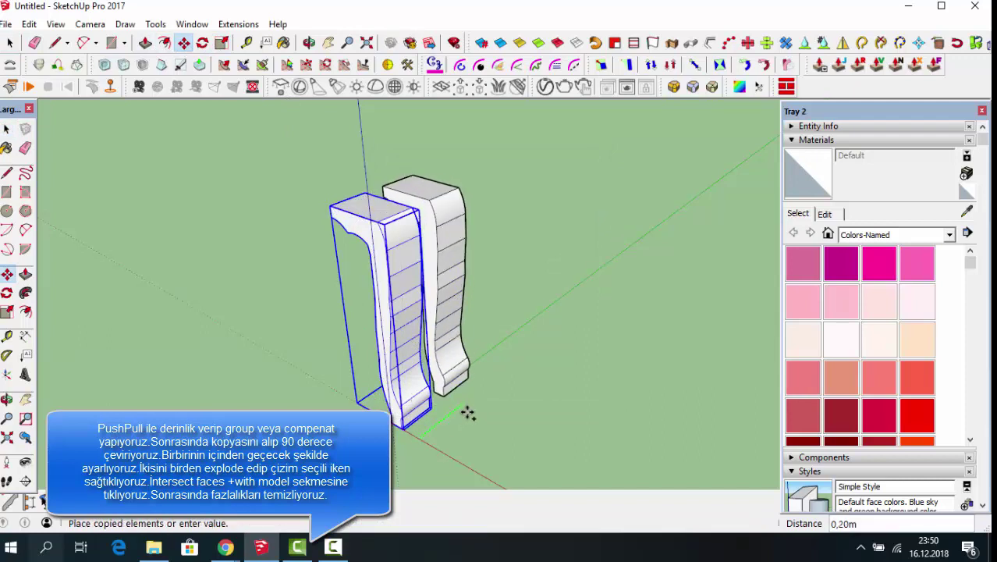
click(467, 411)
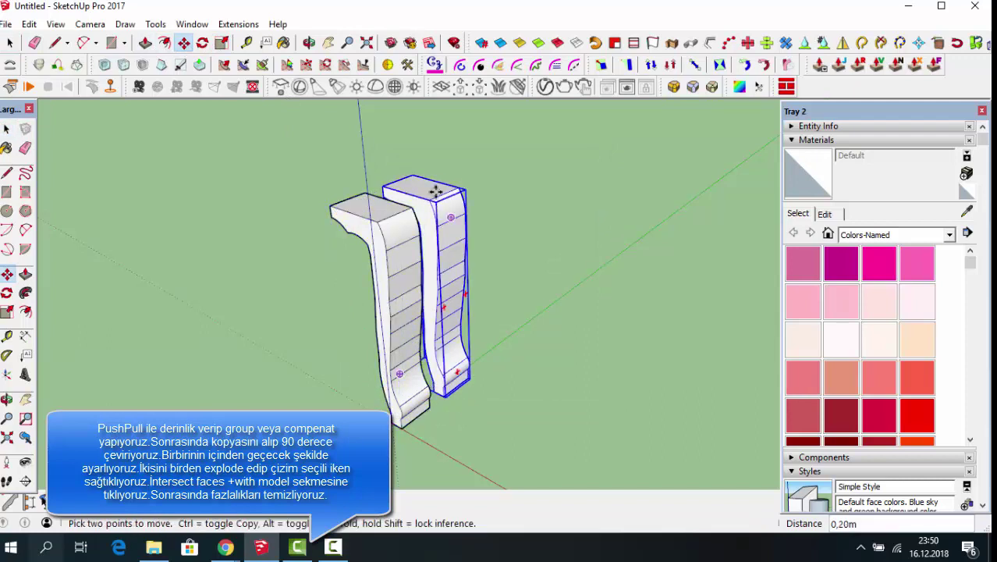
click(309, 42)
drag(468, 424, 115, 11)
Step: Rotate the copy about 90 degrees relative to the original leg
click(184, 42)
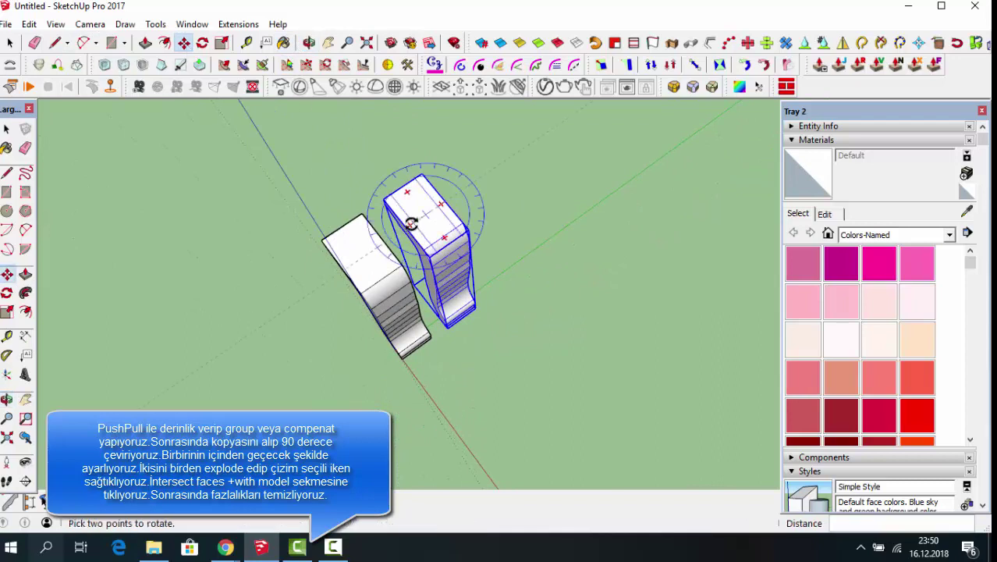
click(411, 193)
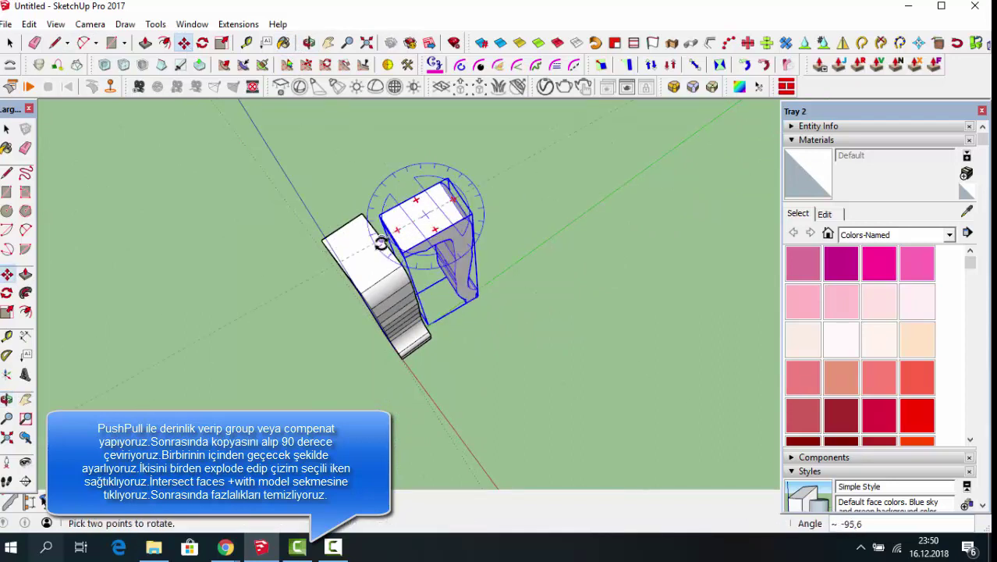
mouse_move(390, 223)
middle_down()
mouse_move(487, 174)
mouse_move(462, 208)
middle_up()
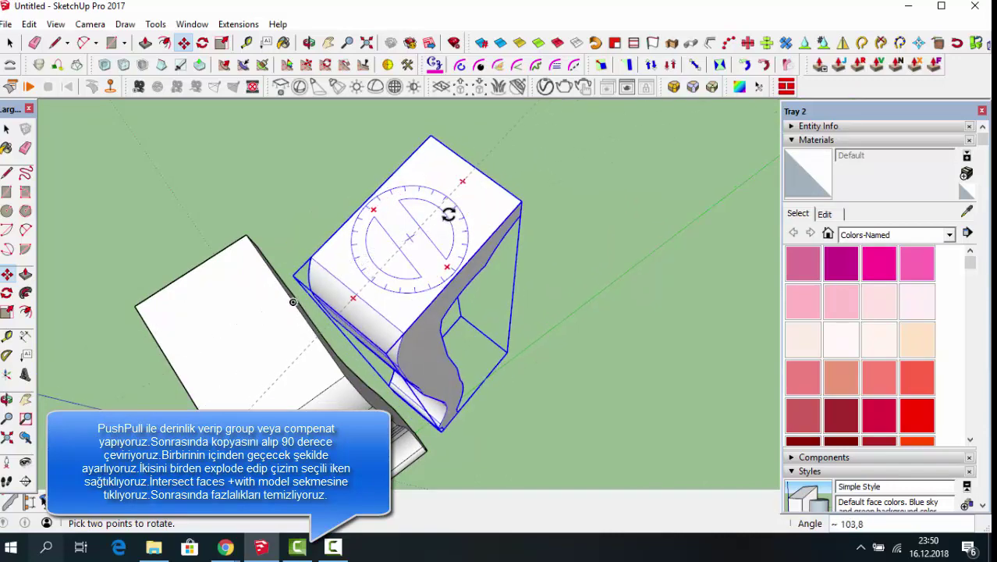
middle_drag(589, 173, 544, 171)
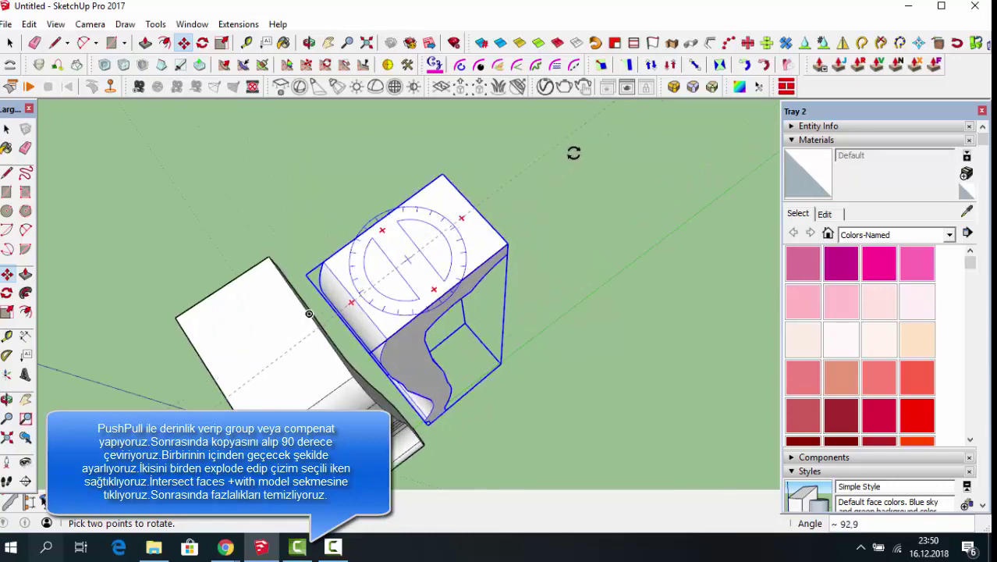
click(576, 153)
key(m)
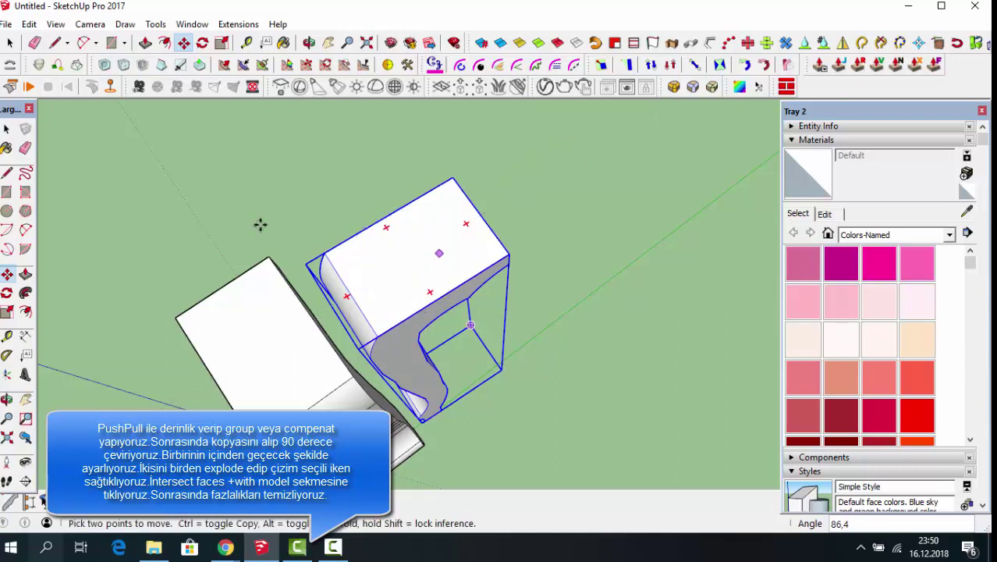
click(52, 26)
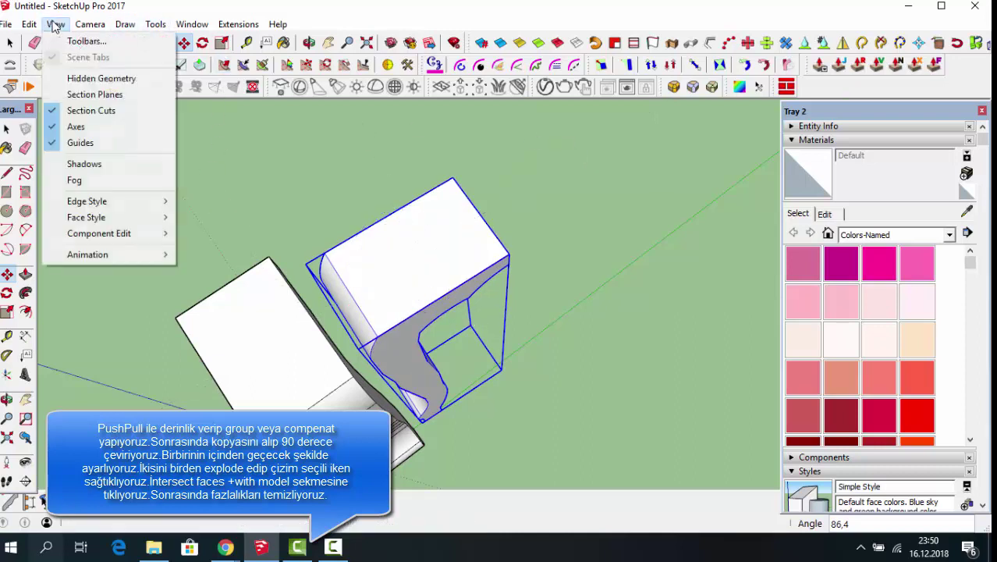
mouse_move(125, 73)
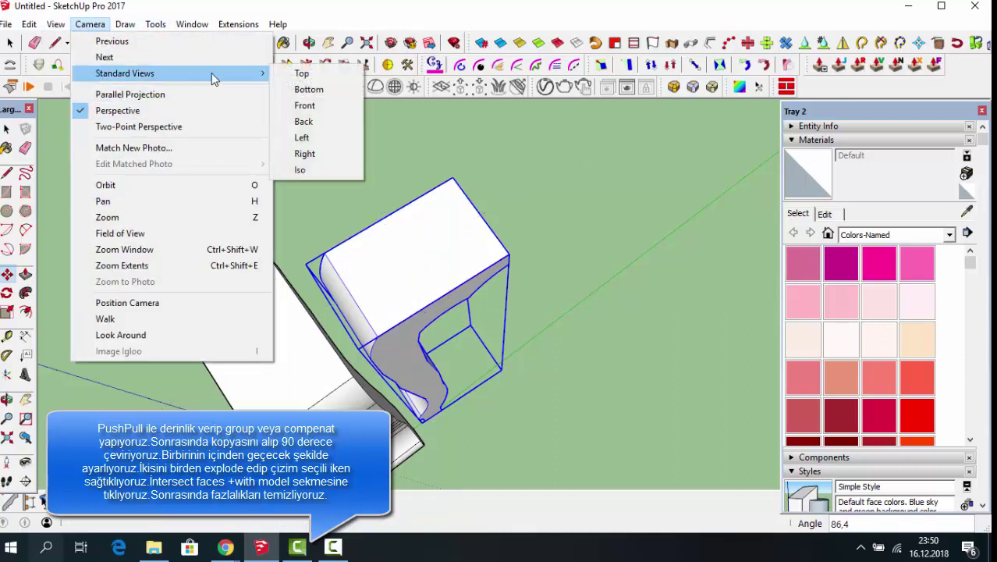
Step: Switch to the Top standard view, starting and cancelling a move of the copy
click(304, 72)
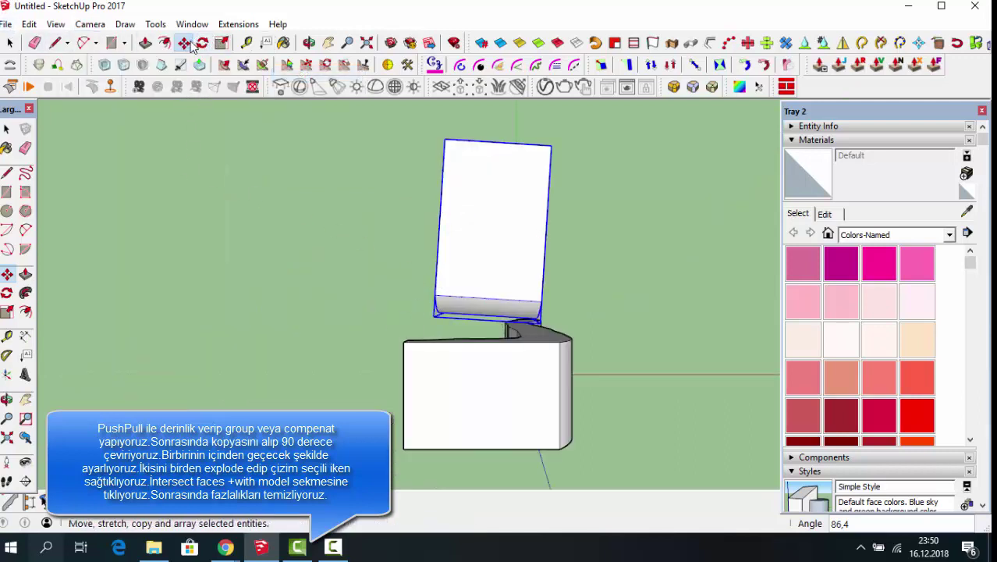
key(q)
key(m)
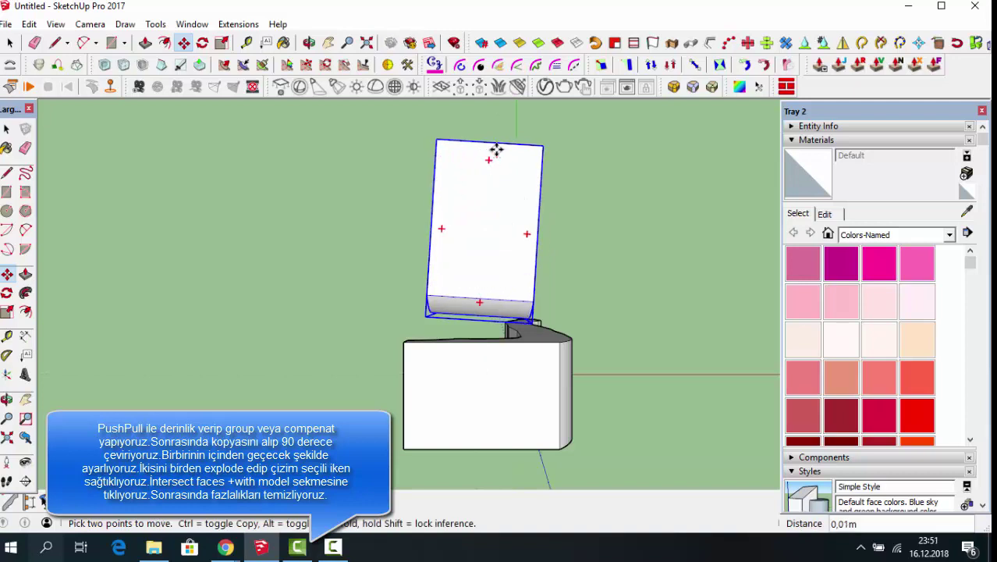
key(q)
key(m)
click(496, 162)
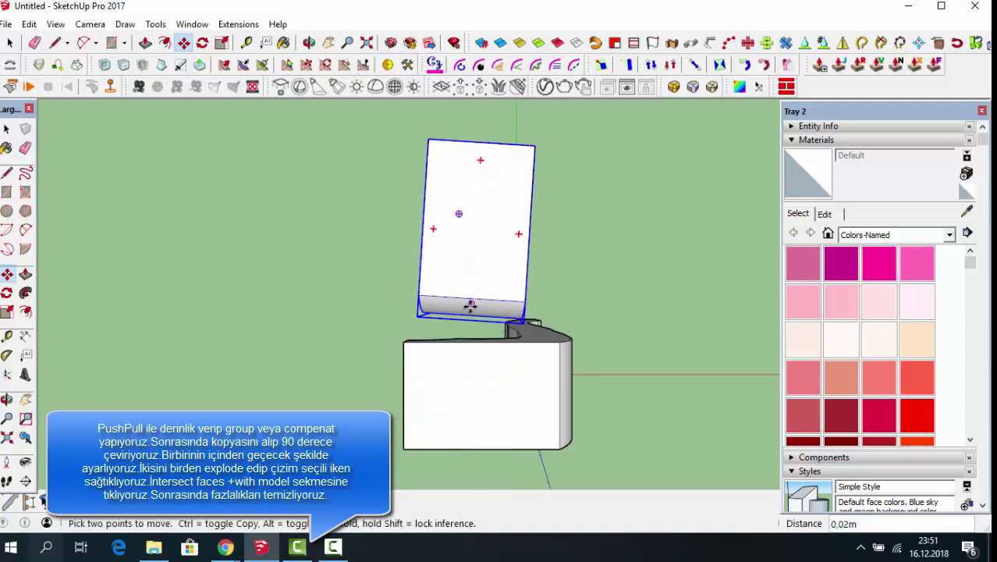
key(q)
key(m)
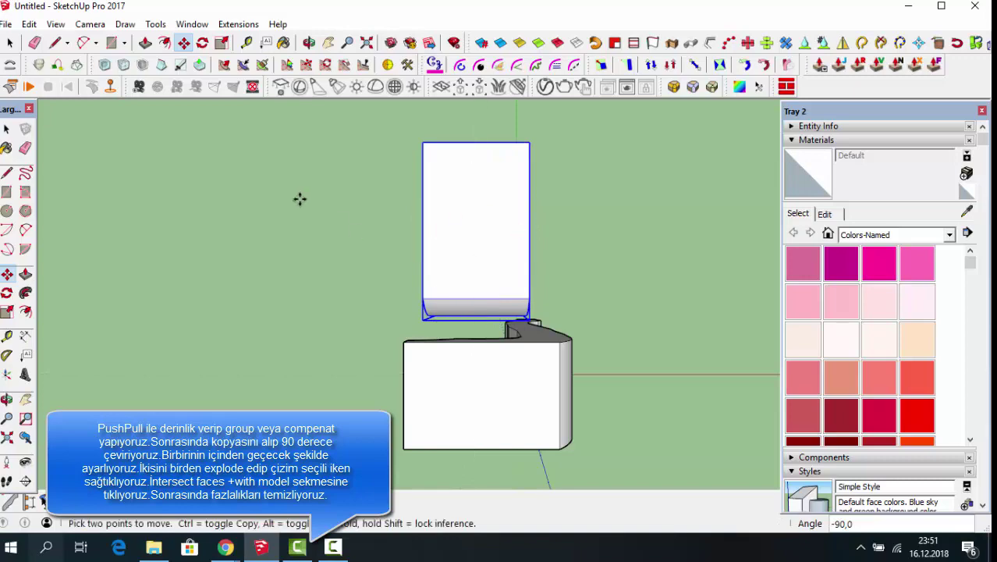
Step: Slide the rotated copy left so it overlaps the original block
click(309, 42)
drag(409, 138, 519, 386)
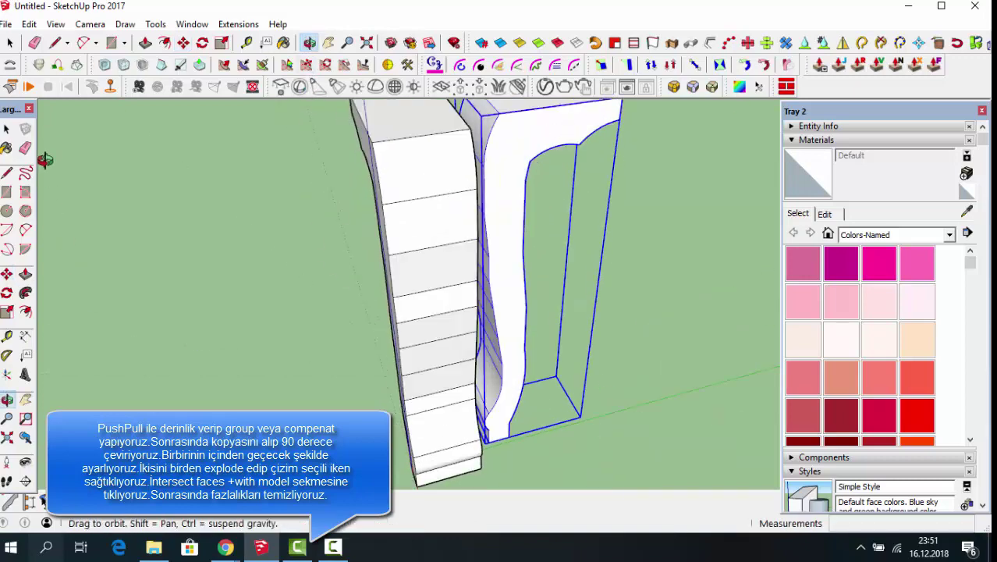
scroll(422, 302, down, 5)
scroll(422, 301, down, 2)
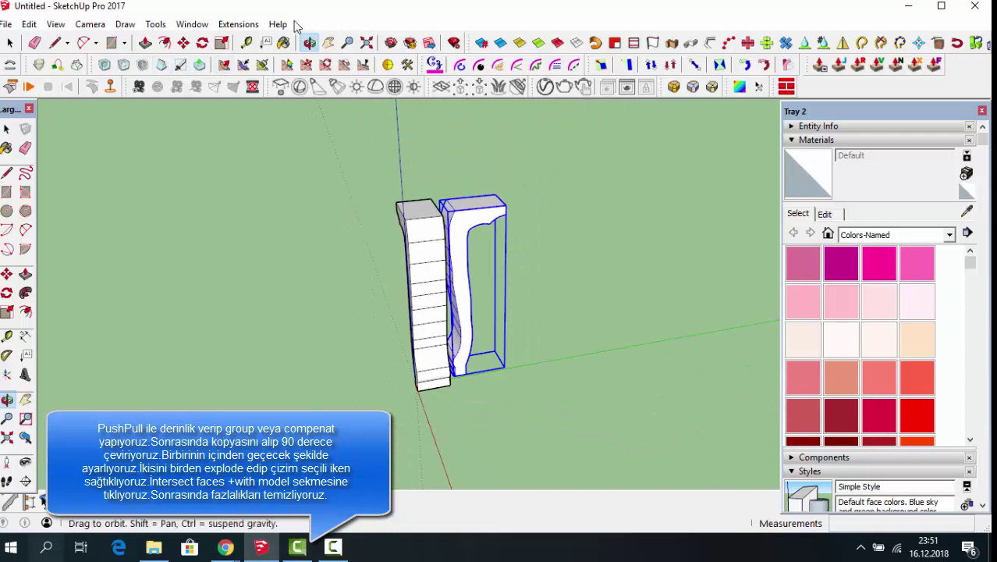
mouse_move(462, 366)
mouse_down()
mouse_move(530, 401)
mouse_move(566, 375)
mouse_move(466, 376)
mouse_up()
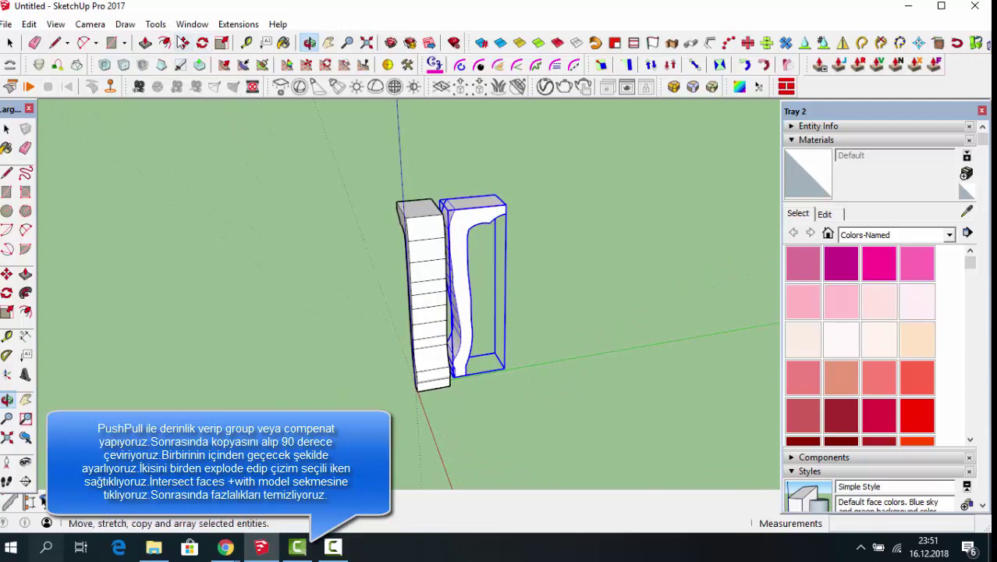
click(183, 42)
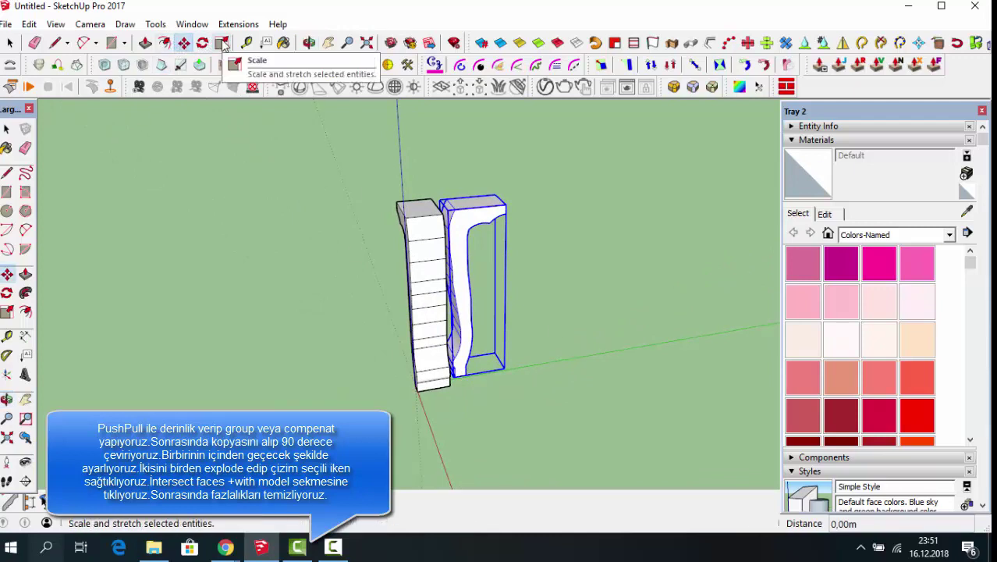
scroll(449, 372, up, 2)
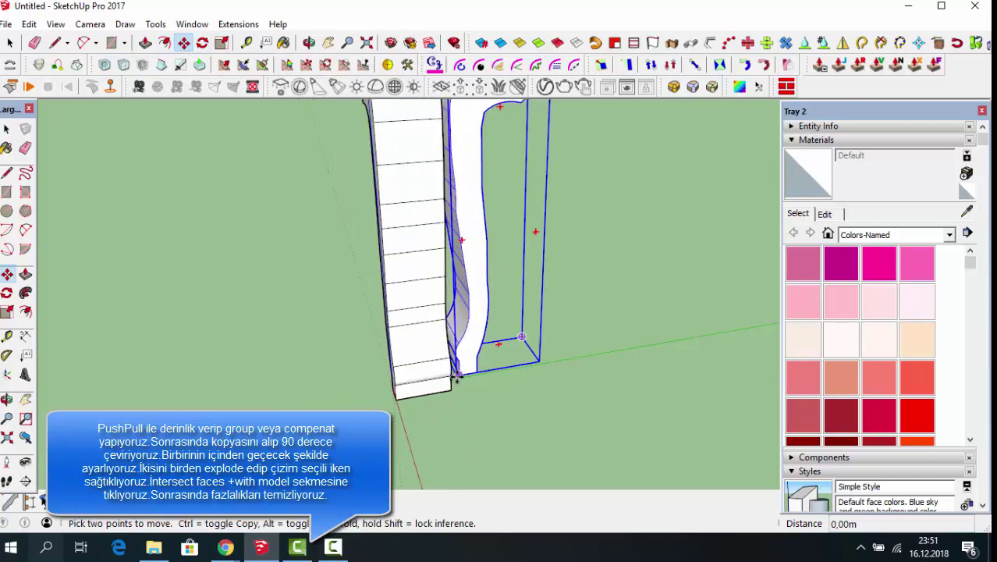
click(460, 375)
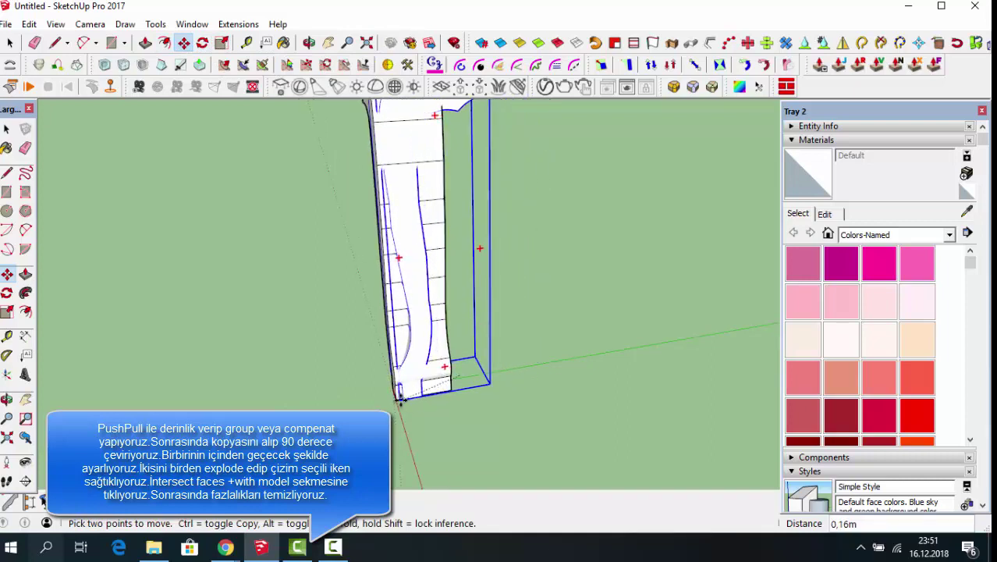
click(395, 399)
Step: Move the copy by its base corner to align with the original's base
scroll(406, 394, up, 1)
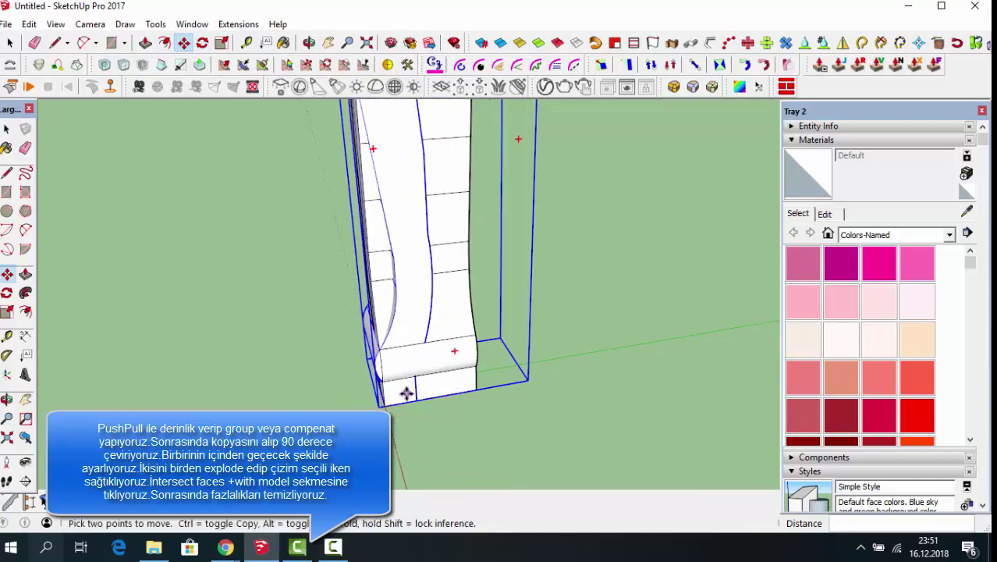
scroll(416, 398, up, 2)
click(417, 400)
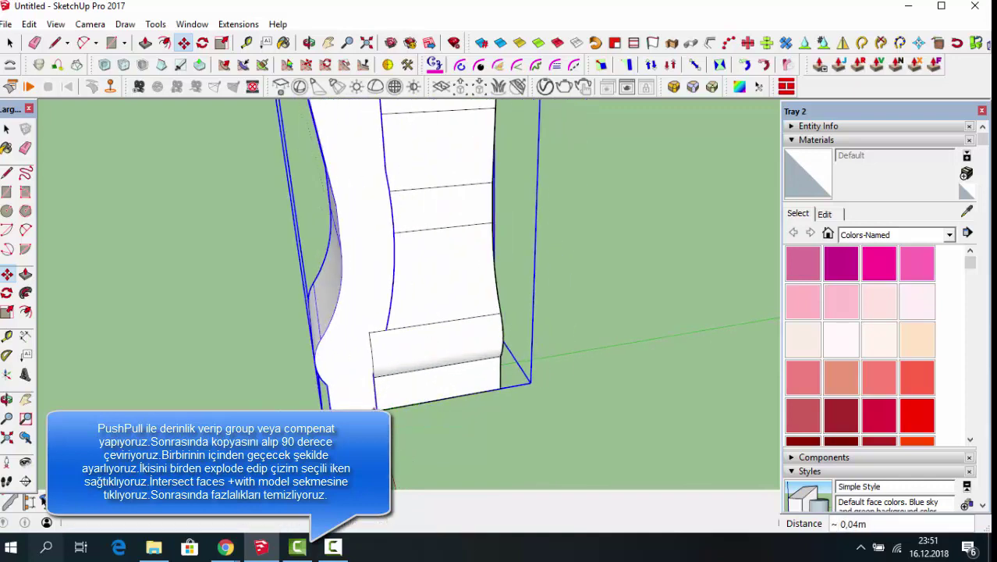
click(359, 392)
scroll(359, 393, down, 3)
scroll(359, 392, down, 1)
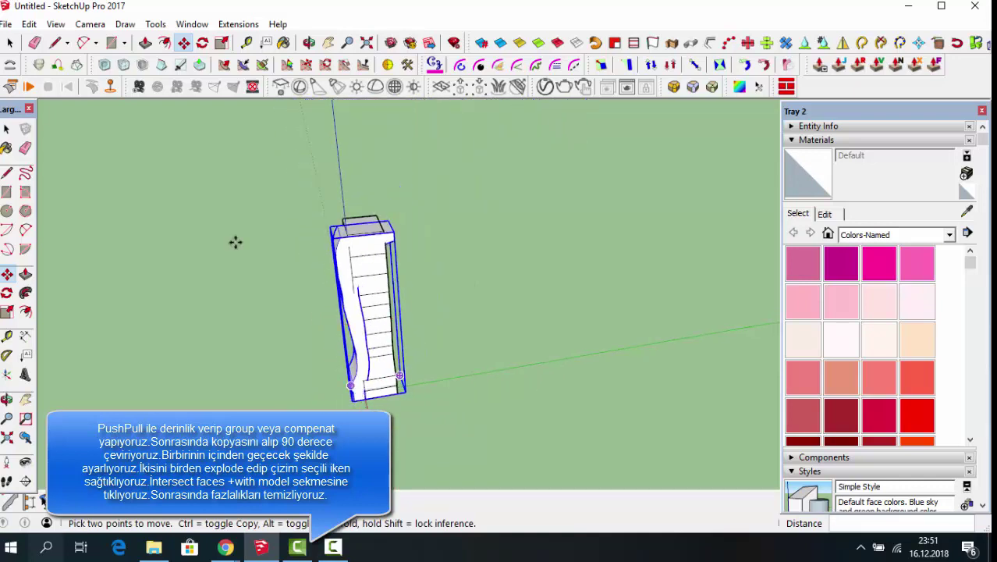
Step: Try a red-axis stretch with Scale, then cancel it to keep the width
click(227, 45)
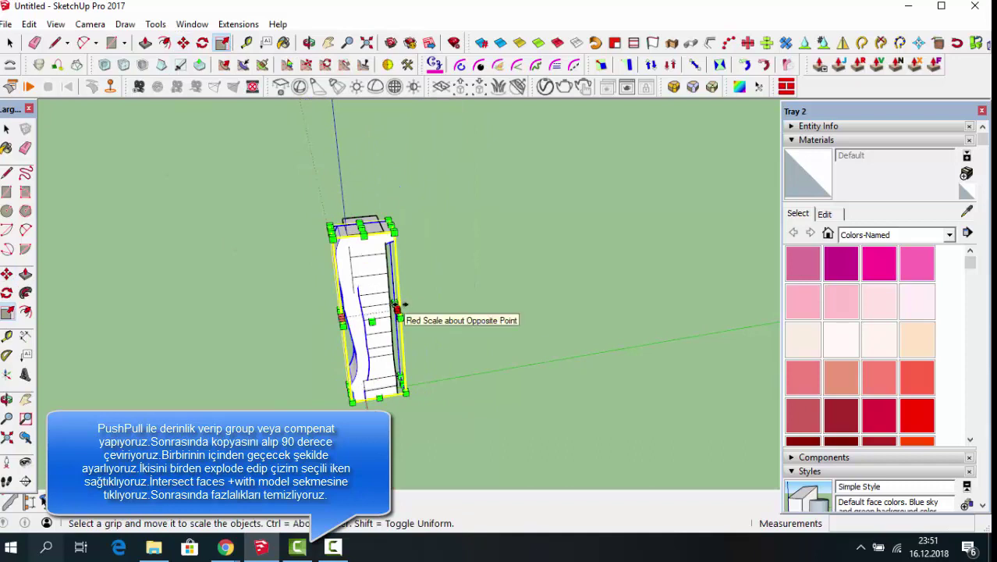
mouse_move(404, 305)
mouse_down()
mouse_move(468, 299)
mouse_move(441, 294)
mouse_up()
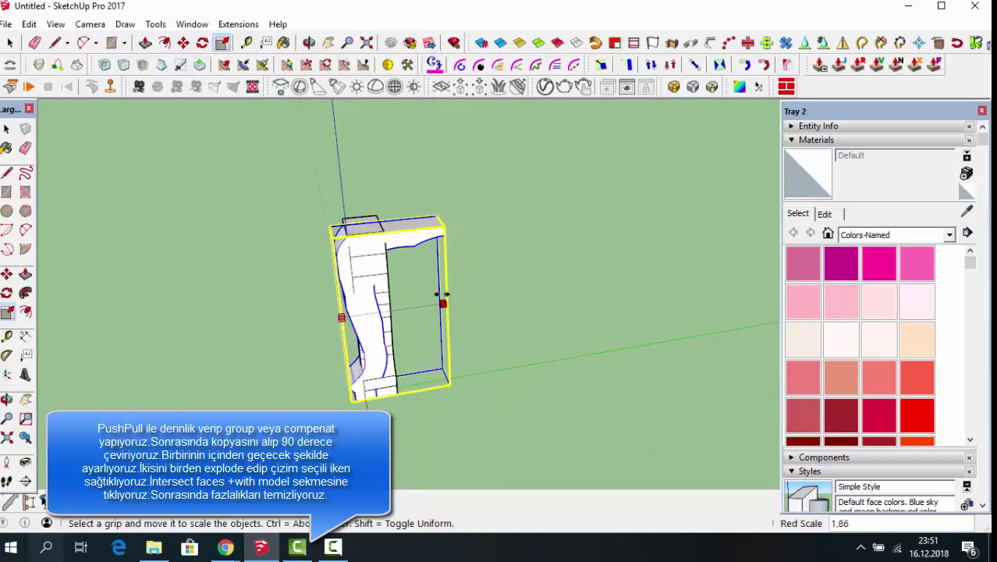
key(Escape)
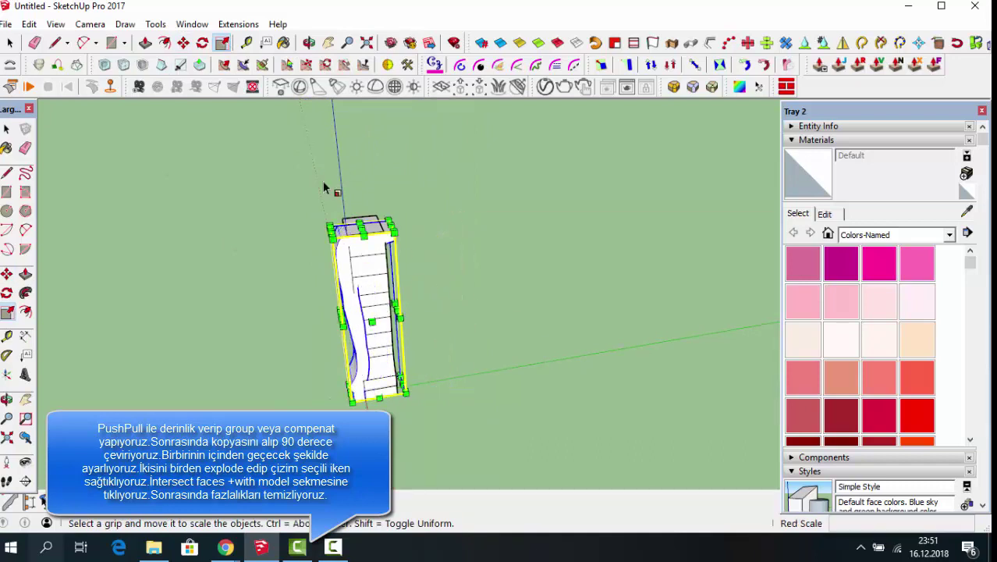
click(309, 42)
mouse_move(164, 358)
mouse_down()
mouse_move(428, 382)
mouse_move(574, 299)
mouse_move(701, 334)
mouse_move(739, 350)
mouse_move(746, 370)
mouse_move(684, 419)
mouse_move(639, 406)
mouse_move(250, 193)
mouse_up()
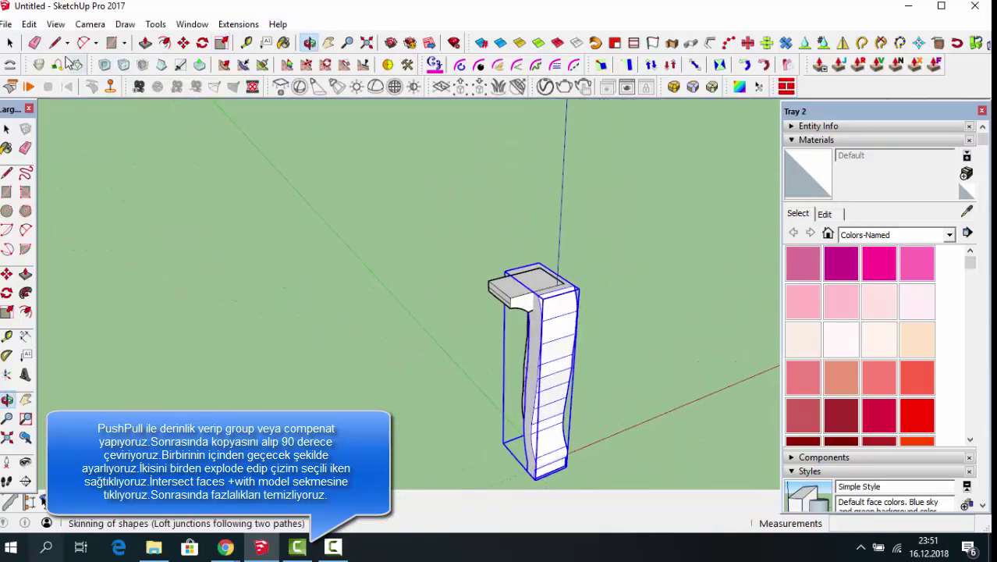
Step: Select the profile block and scale it by 3 along the green axis
click(9, 42)
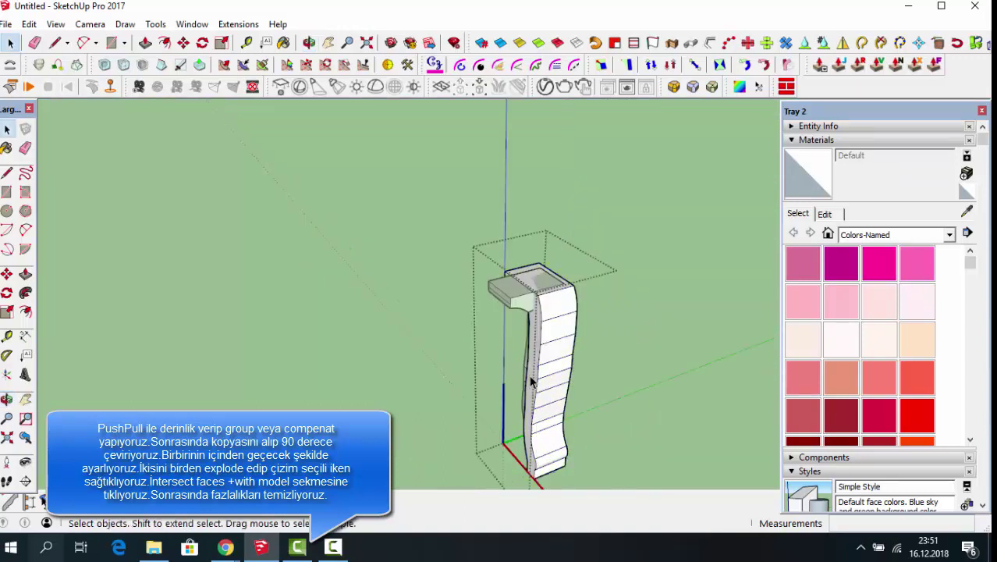
triple_click(530, 380)
click(221, 43)
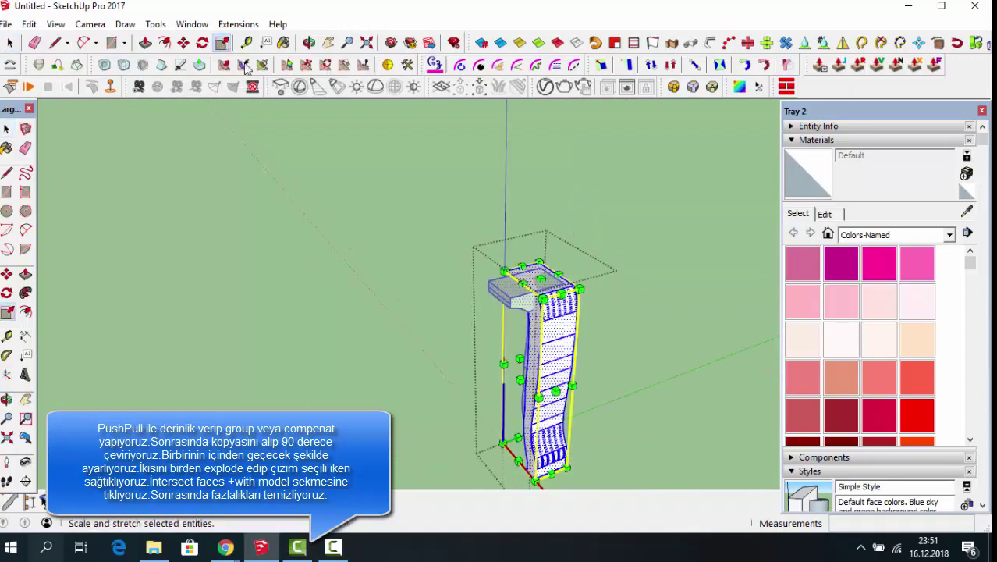
drag(518, 380, 446, 405)
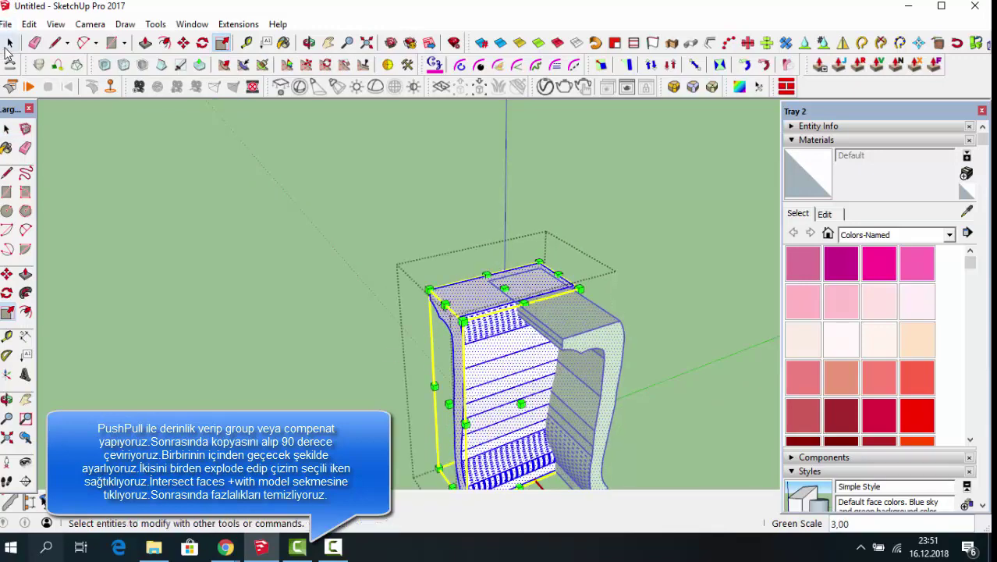
click(9, 44)
click(329, 384)
scroll(397, 303, down, 2)
scroll(398, 302, down, 2)
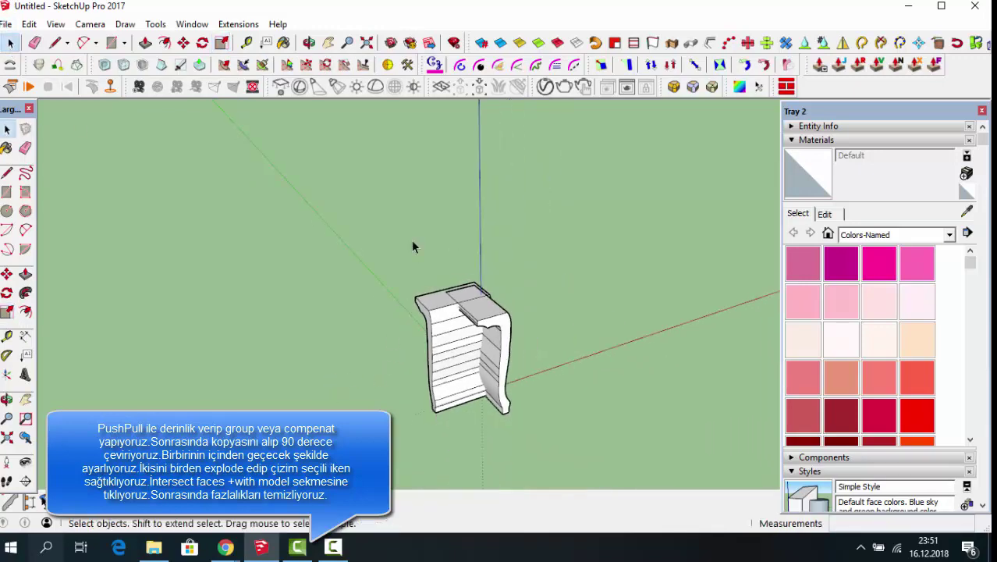
Step: Shift the left profile group 0,08 m along the red axis into the other profile
click(309, 43)
drag(434, 367, 426, 506)
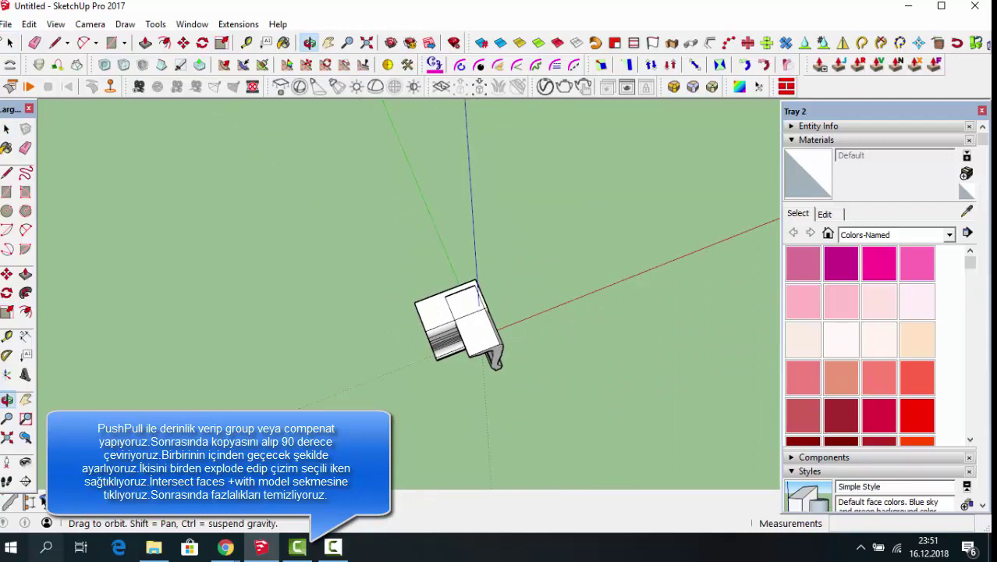
click(9, 44)
click(434, 321)
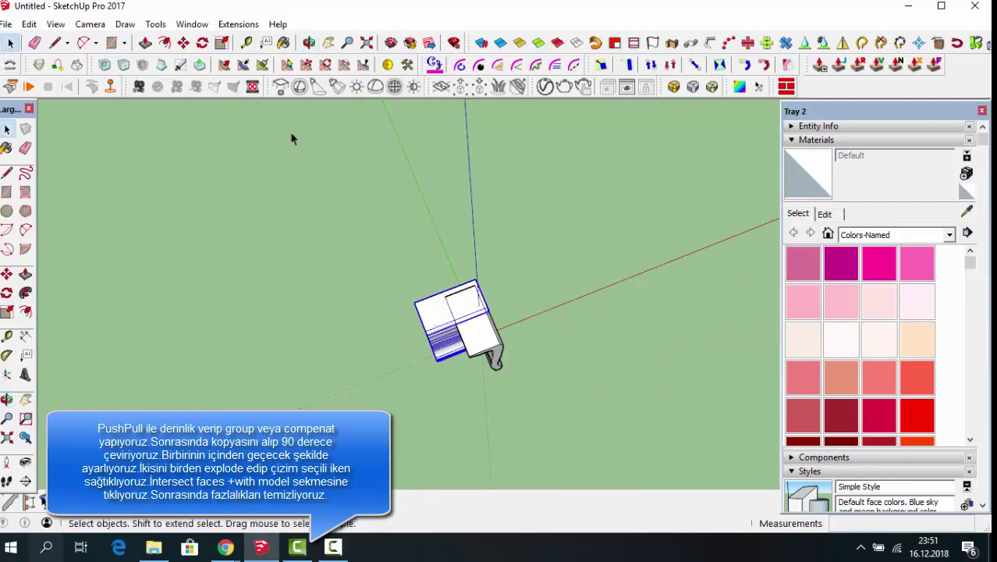
click(183, 43)
scroll(475, 297, up, 3)
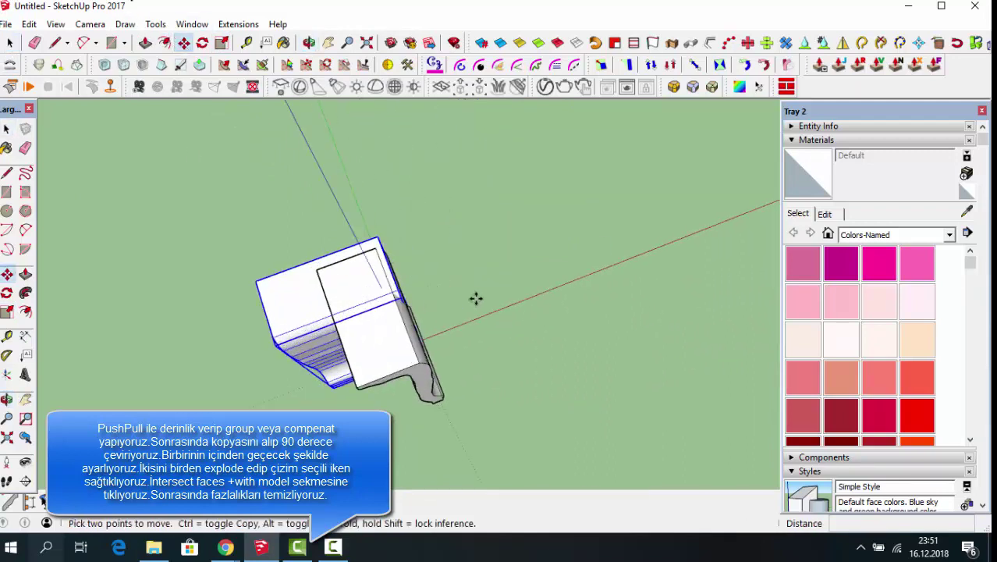
drag(474, 298, 481, 310)
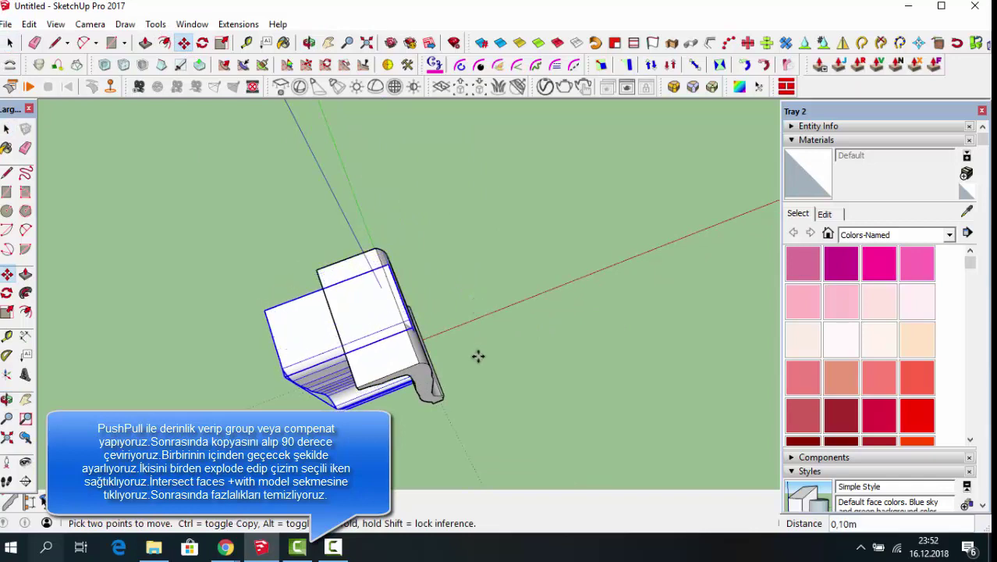
drag(478, 355, 489, 367)
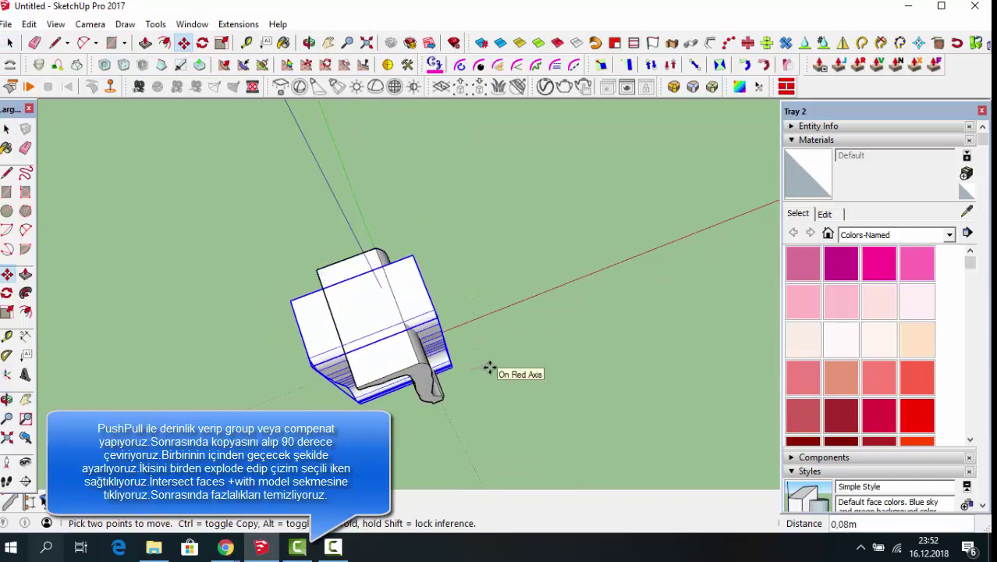
Step: Orbit to a straight front view of the overlapping profiles
click(310, 42)
mouse_move(262, 301)
mouse_down()
mouse_move(256, 145)
mouse_move(497, 188)
mouse_move(522, 230)
mouse_up()
mouse_move(422, 267)
mouse_down()
mouse_move(502, 267)
mouse_move(515, 243)
mouse_move(671, 279)
mouse_move(624, 351)
mouse_move(418, 403)
mouse_move(474, 431)
mouse_move(603, 431)
mouse_move(474, 402)
mouse_up()
mouse_move(243, 389)
mouse_down()
mouse_move(197, 390)
mouse_move(233, 353)
mouse_up()
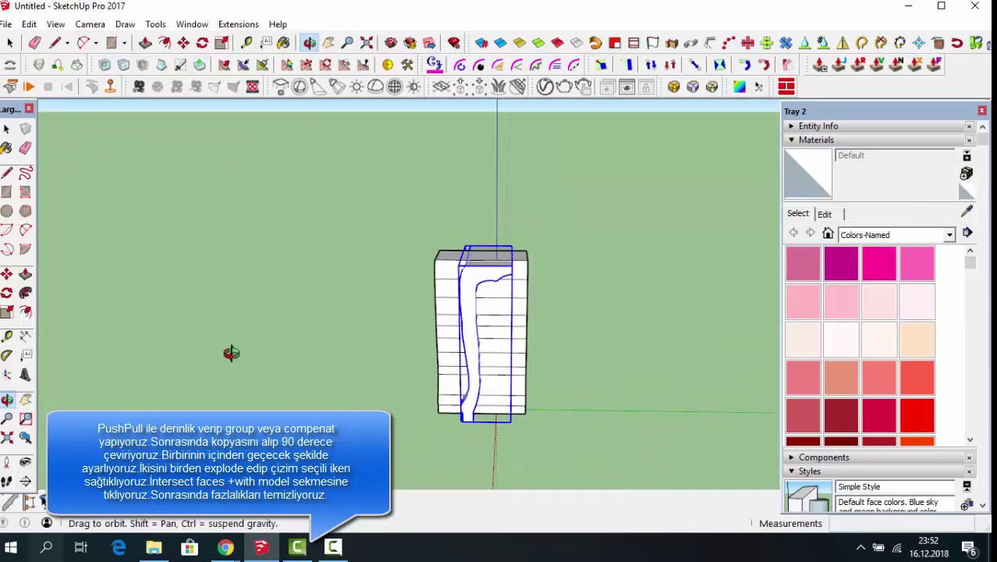
key(space)
Step: Window-select both overlapping profile groups and explode them
drag(399, 217, 660, 490)
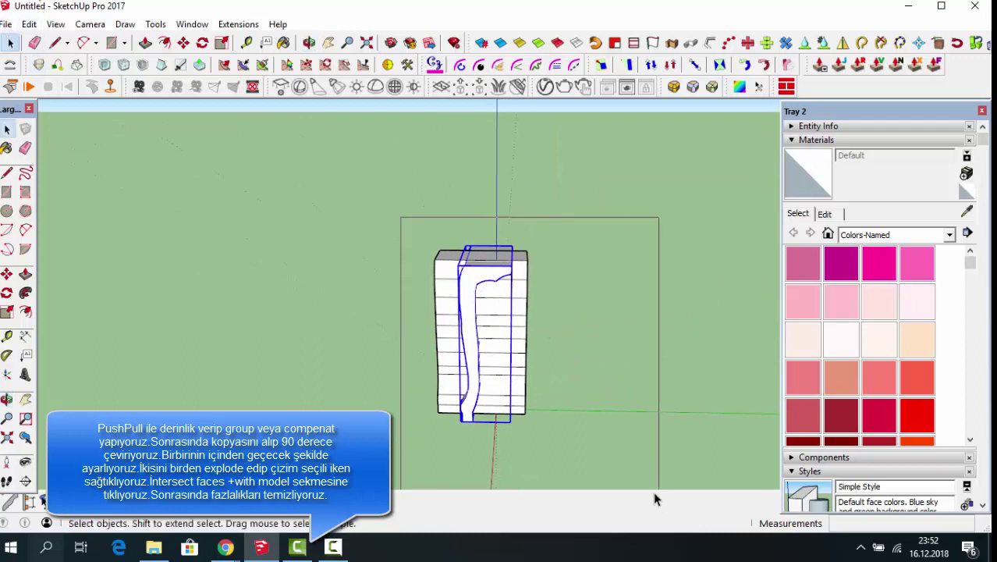
right_click(481, 306)
mouse_move(515, 223)
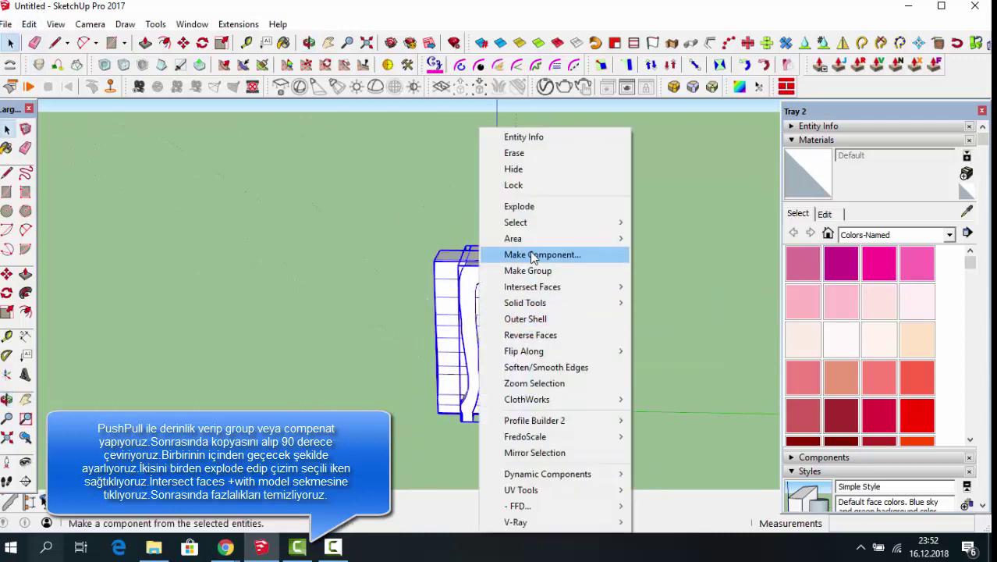
click(535, 209)
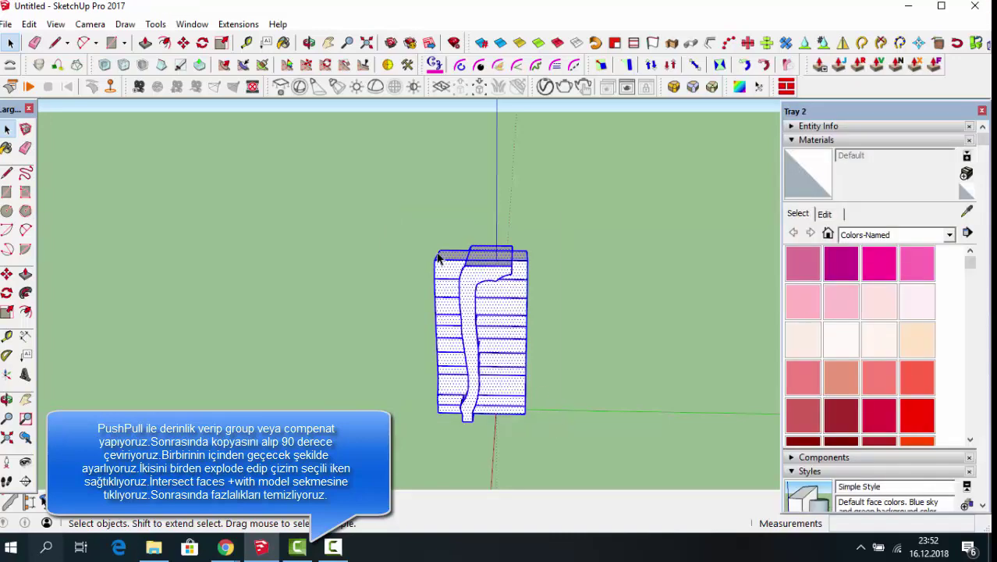
Step: Apply Intersect Faces > With Model to the exploded leg geometry
right_click(438, 287)
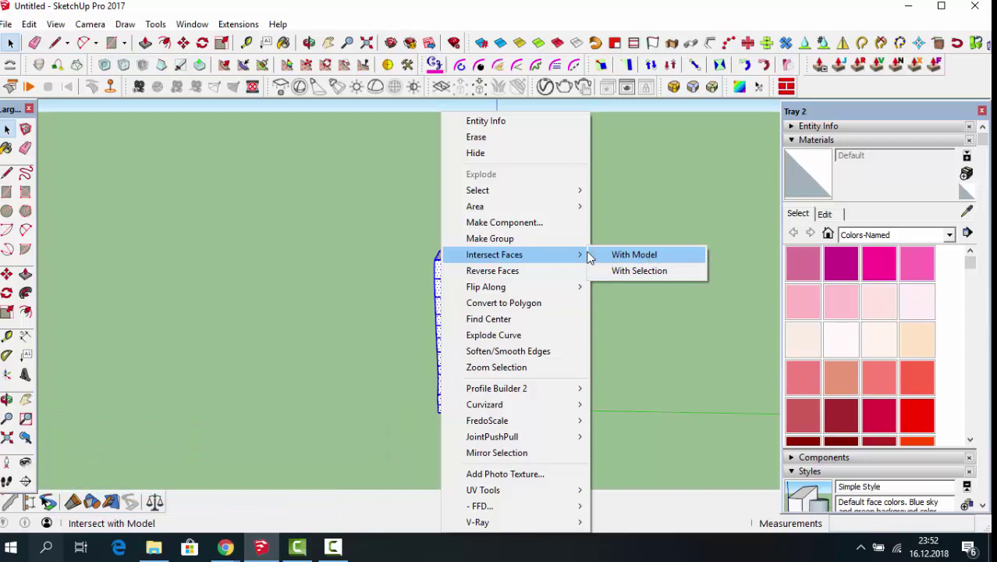
mouse_move(495, 255)
click(629, 255)
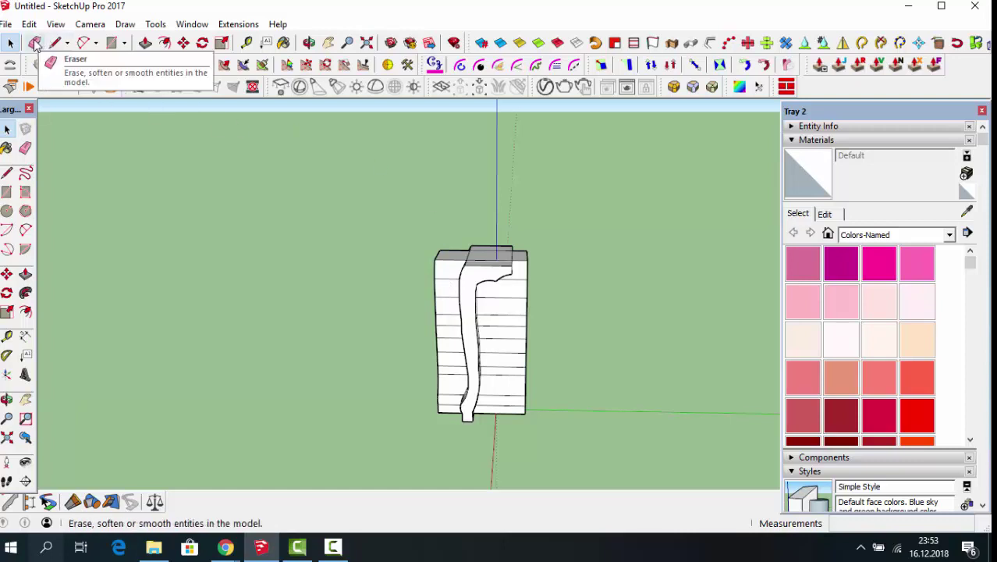
Step: Erase the top edge and stepped layers of the left block
click(34, 42)
scroll(458, 248, up, 2)
scroll(433, 260, up, 2)
scroll(425, 251, up, 2)
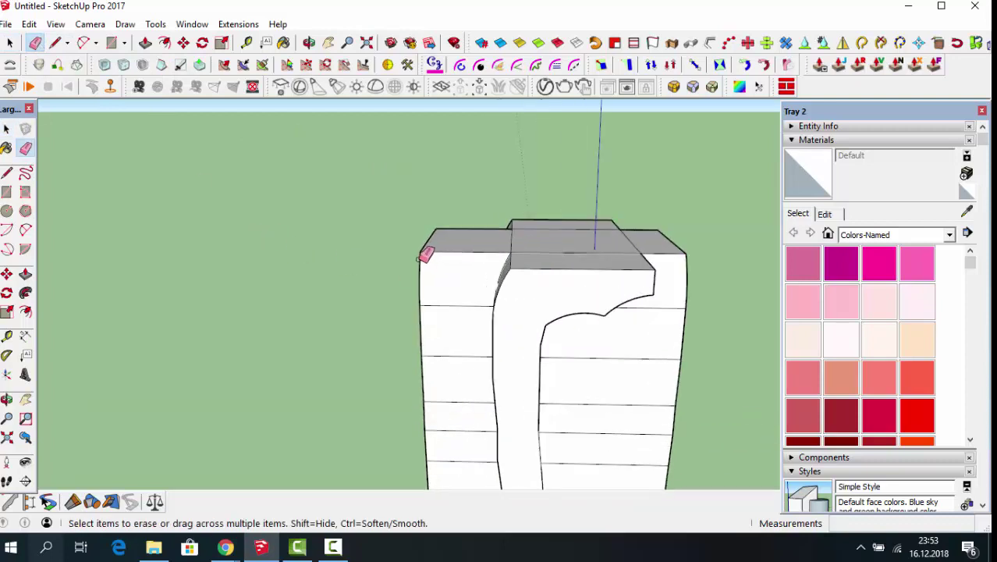
click(424, 249)
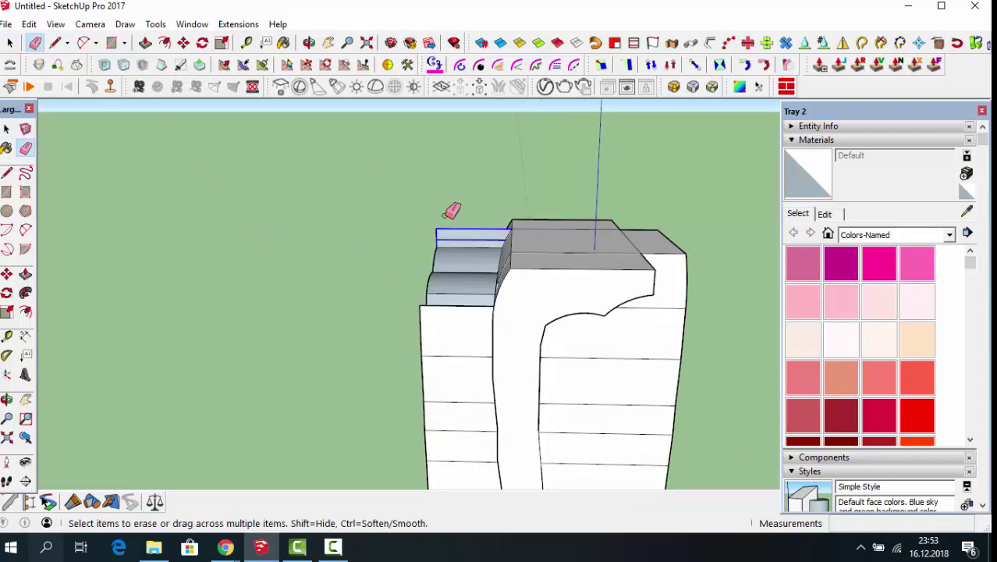
click(447, 230)
drag(430, 290, 433, 270)
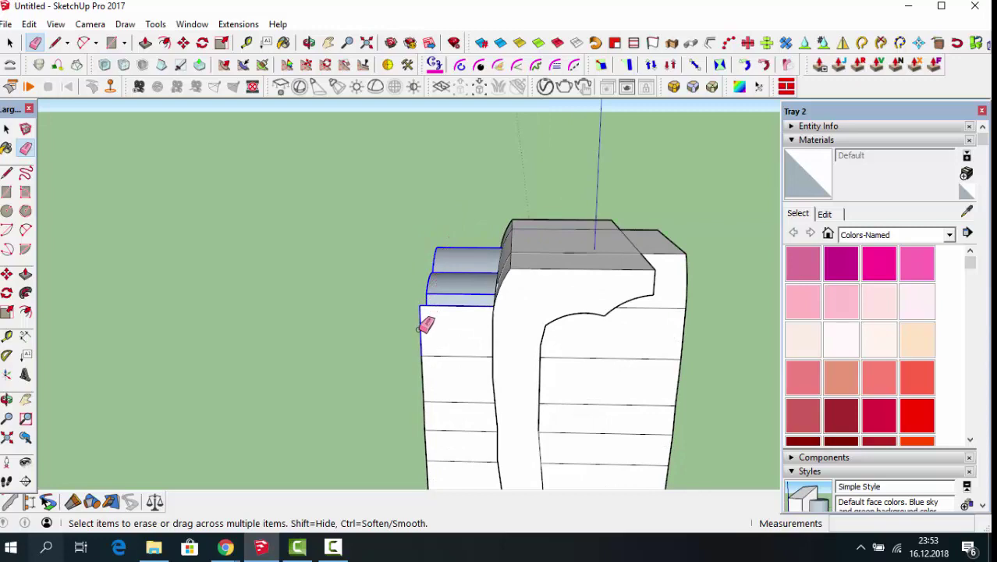
Step: Orbit around to a straight-on side view to check the erased area
click(308, 42)
mouse_move(597, 407)
mouse_down()
mouse_move(672, 394)
mouse_move(542, 273)
mouse_up()
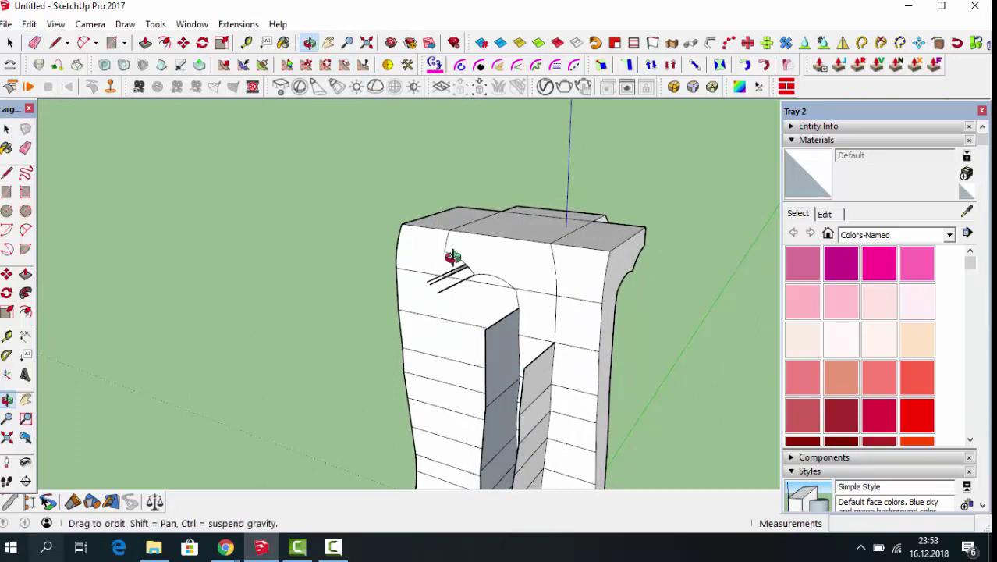
drag(465, 315, 301, 333)
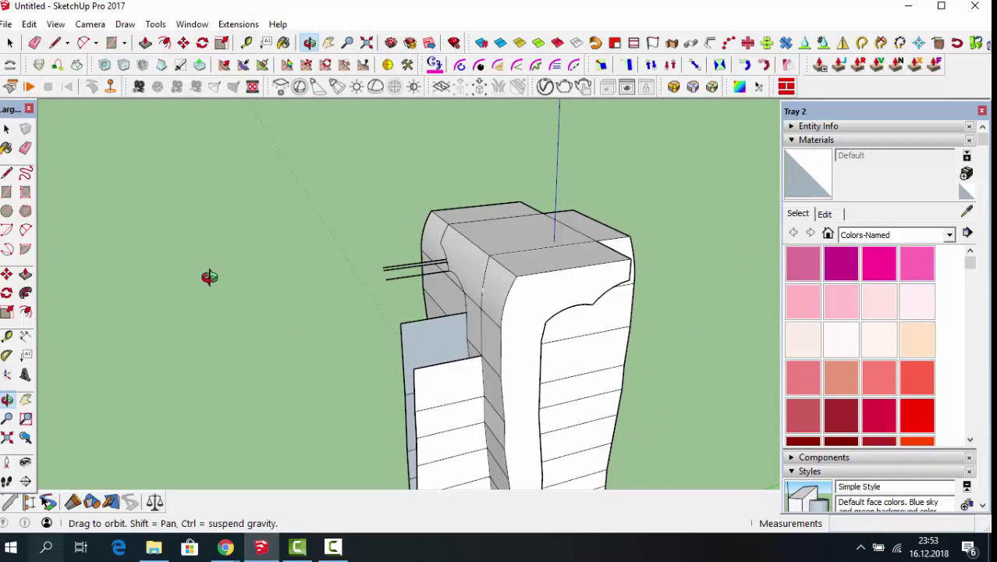
scroll(250, 259, down, 3)
scroll(257, 261, down, 2)
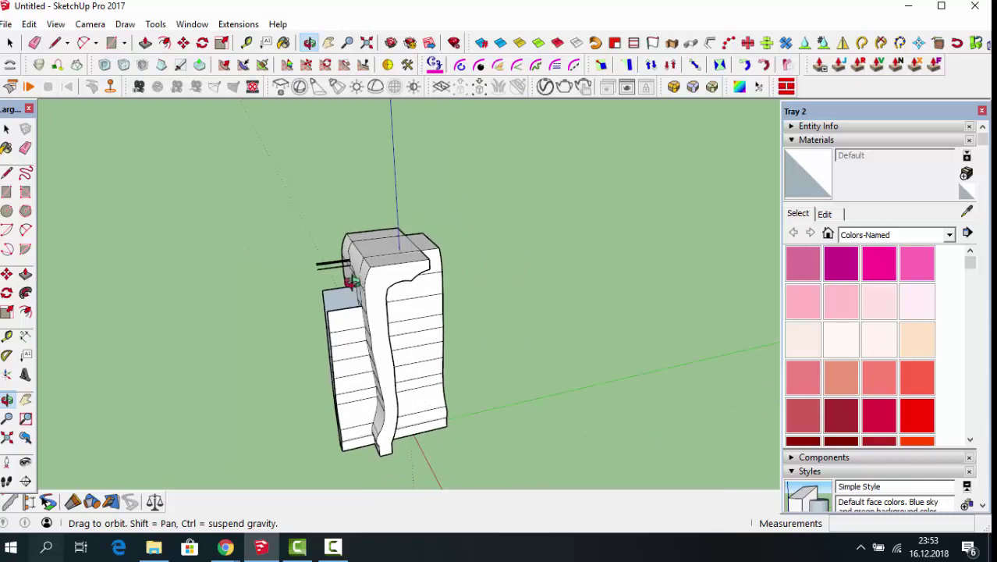
drag(289, 337, 379, 298)
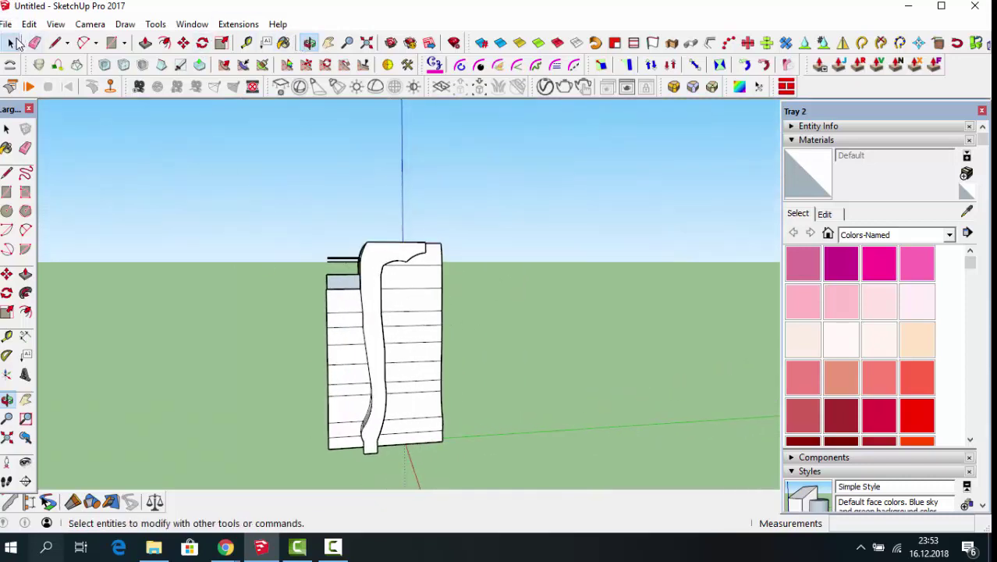
Step: Window-select and delete the waste geometry and leftover edges left of the leg
click(10, 42)
drag(213, 208, 352, 474)
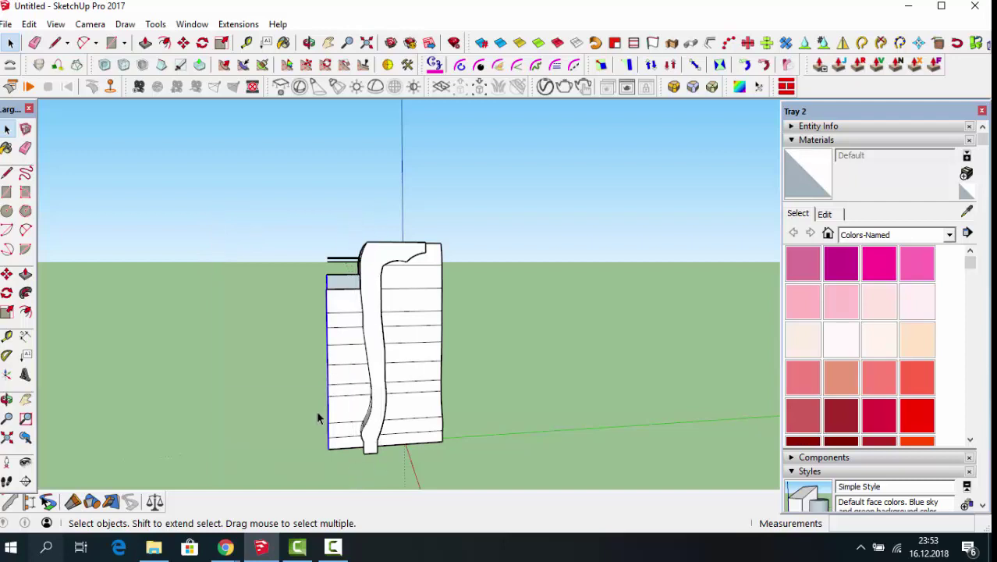
key(Delete)
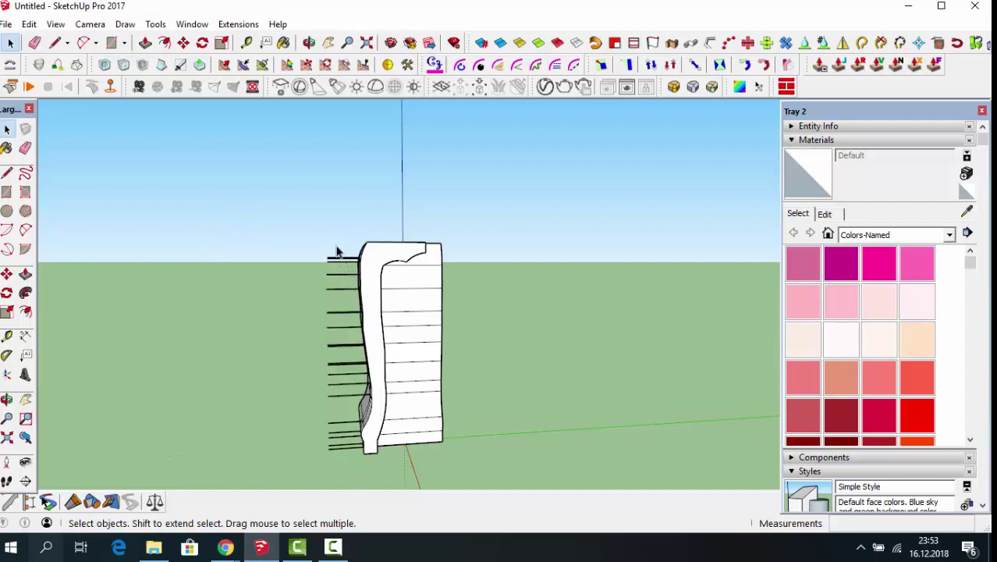
drag(356, 451, 294, 491)
key(Delete)
Step: Delete the waste face and edges right of the leg, then orbit to another side
drag(491, 213, 500, 438)
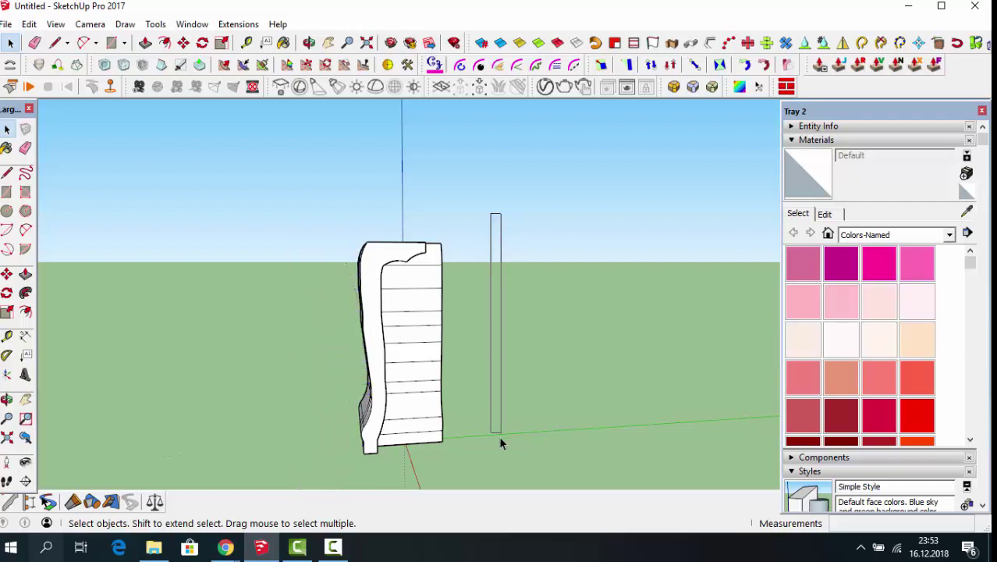
drag(431, 469, 439, 469)
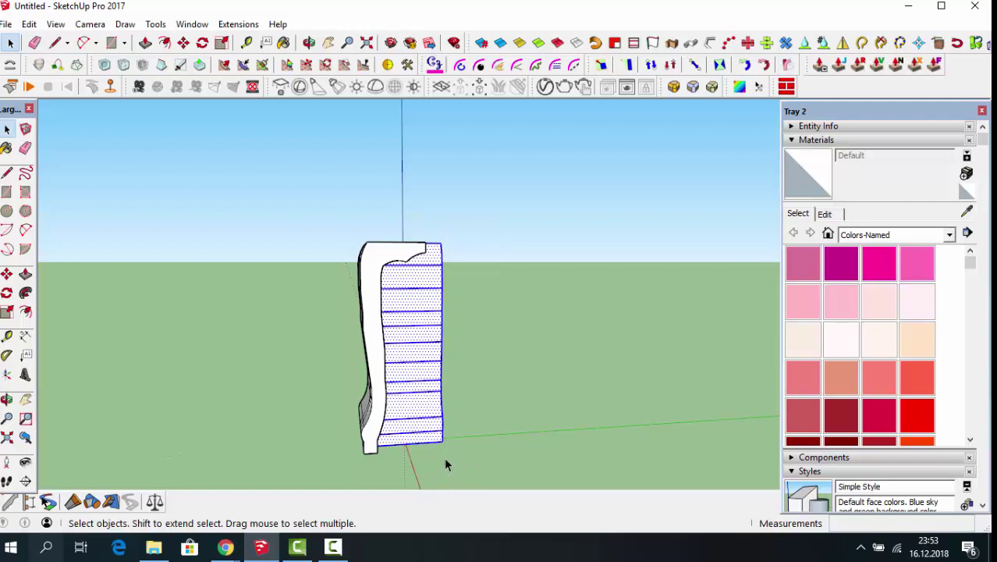
key(Delete)
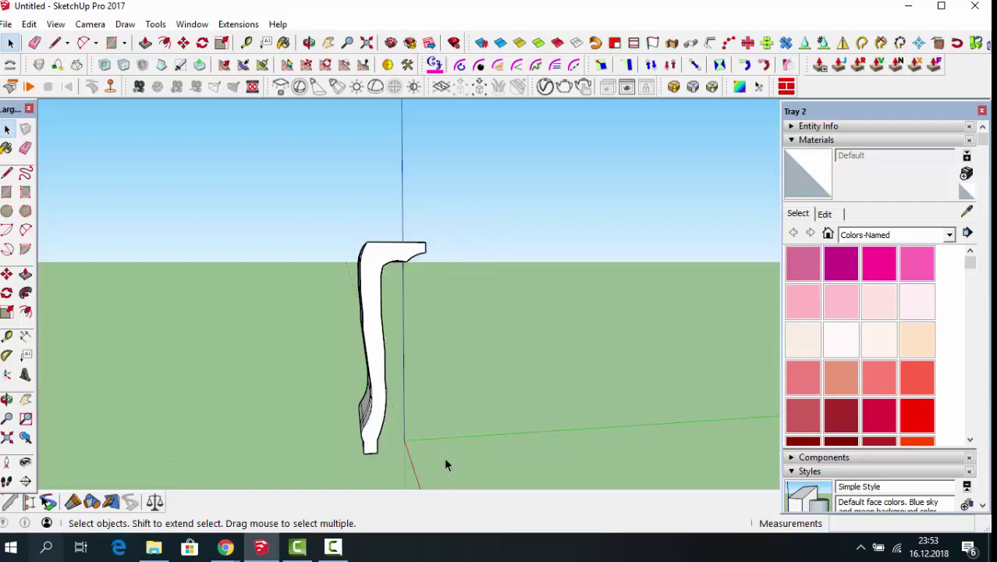
click(308, 42)
mouse_move(596, 401)
mouse_down()
mouse_move(652, 367)
mouse_move(412, 263)
mouse_move(472, 308)
mouse_up()
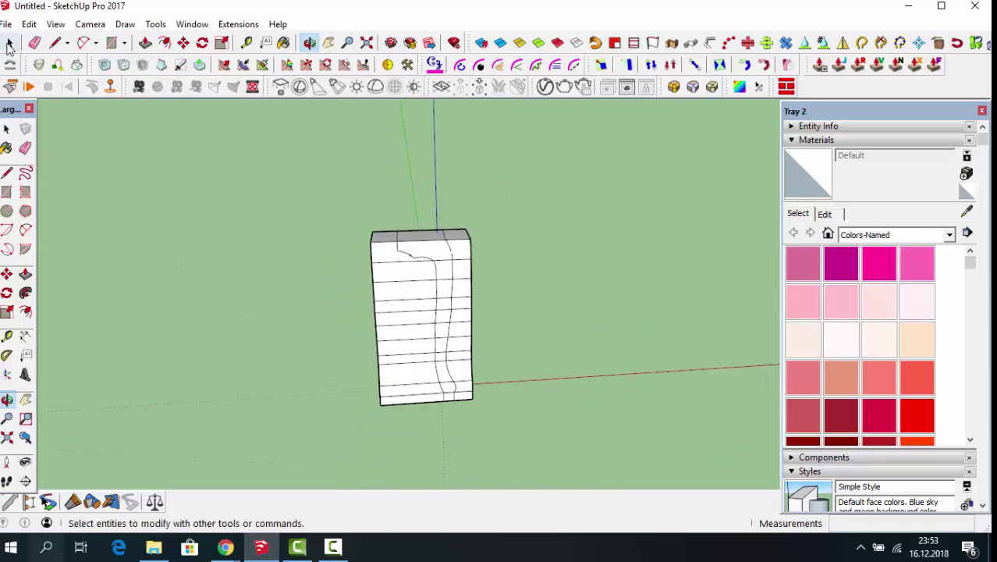
Step: Delete the left-side waste faces, then undo with Ctrl+Z to restore the full block
click(7, 129)
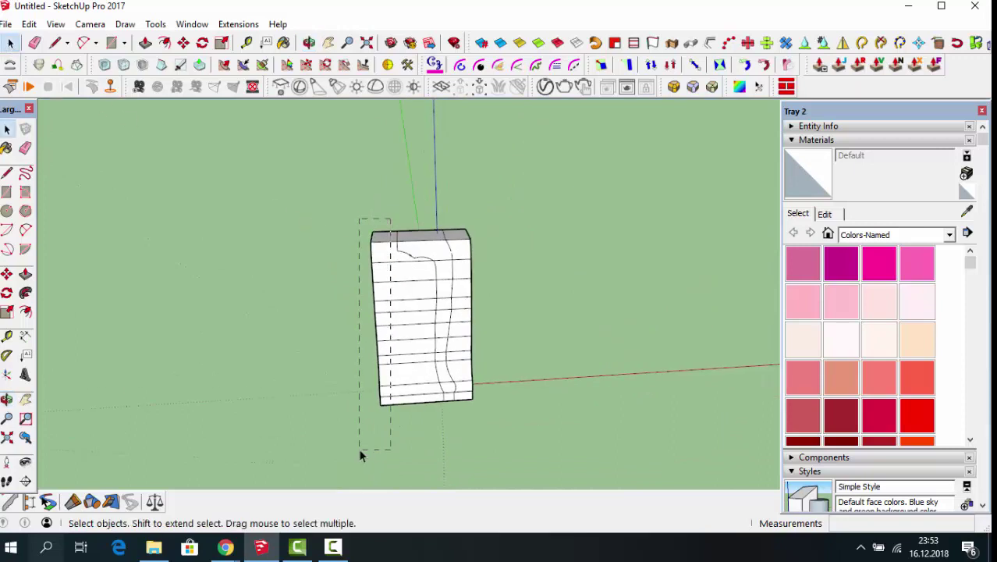
drag(358, 450, 345, 450)
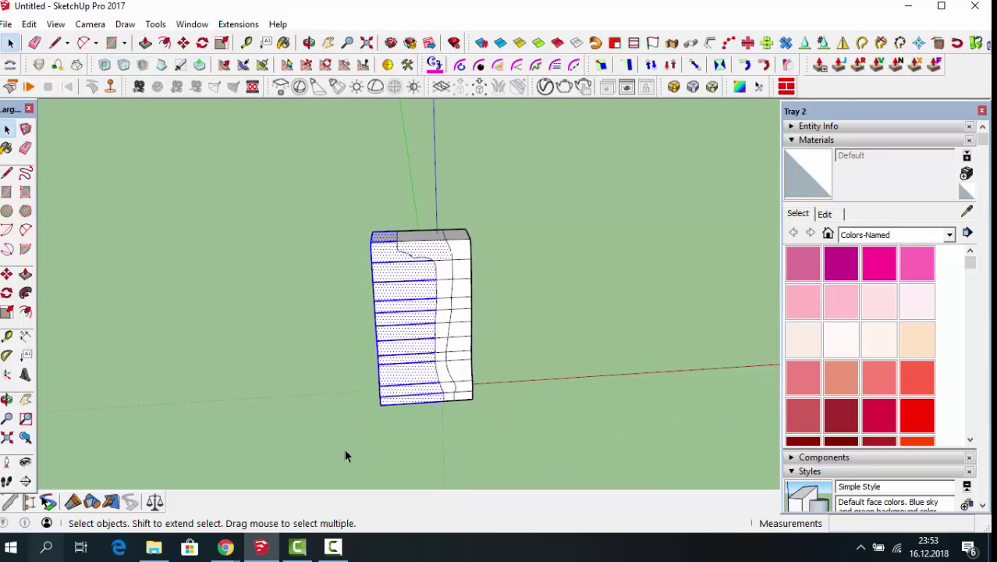
click(294, 320)
scroll(367, 236, up, 2)
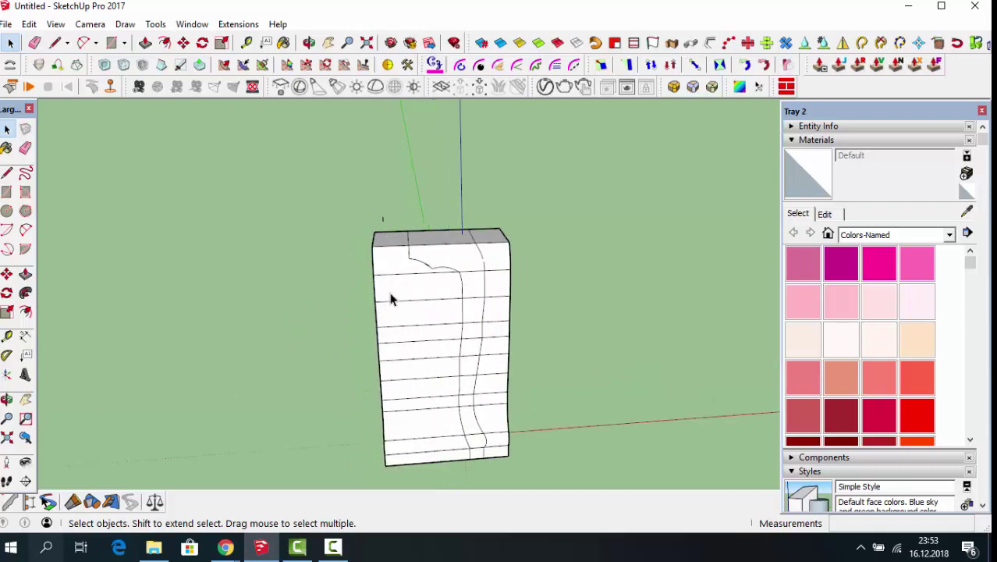
drag(391, 299, 354, 393)
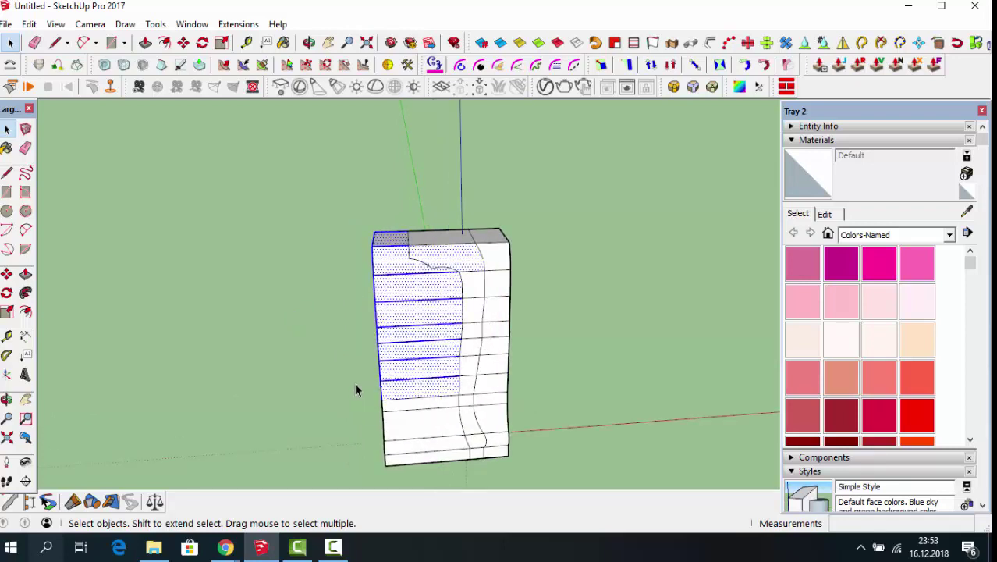
key(Delete)
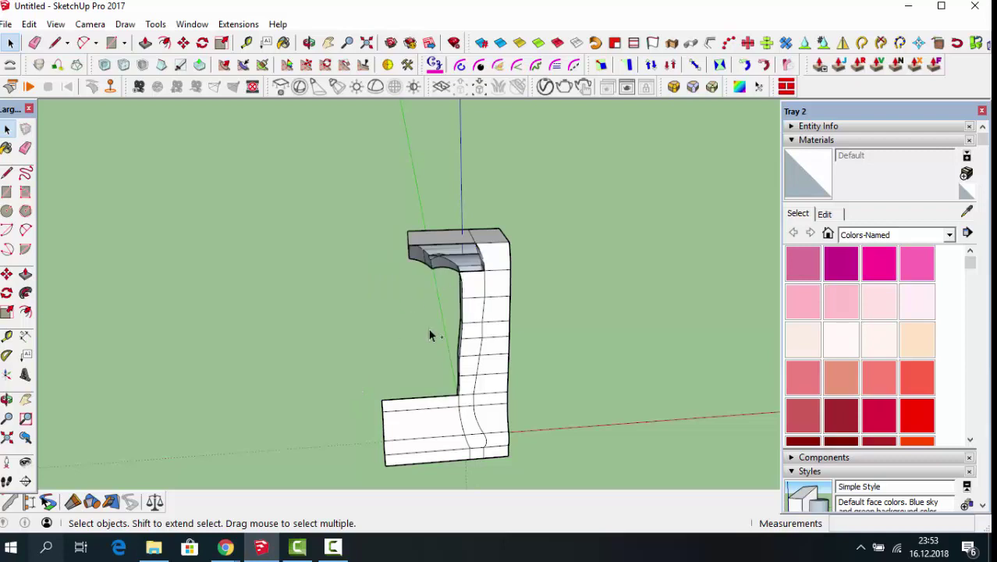
key(ctrl+z)
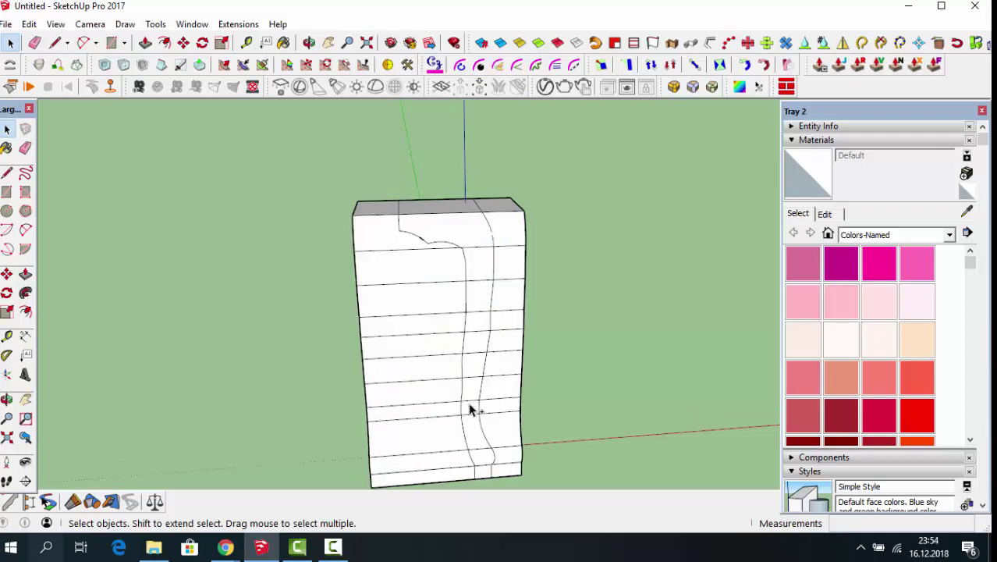
Step: Erase the waste edges, wall and interior face along the back of the block
click(328, 42)
drag(535, 455, 645, 420)
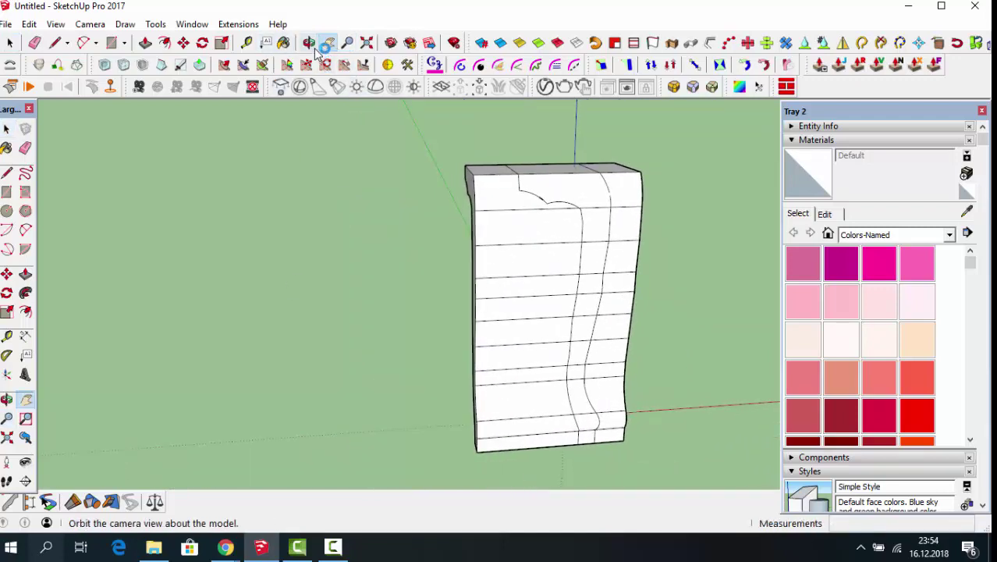
click(311, 43)
mouse_move(378, 205)
mouse_down()
mouse_move(657, 278)
mouse_move(319, 152)
mouse_move(639, 223)
mouse_move(597, 167)
mouse_move(225, 249)
mouse_move(164, 278)
mouse_move(88, 185)
mouse_up()
click(35, 43)
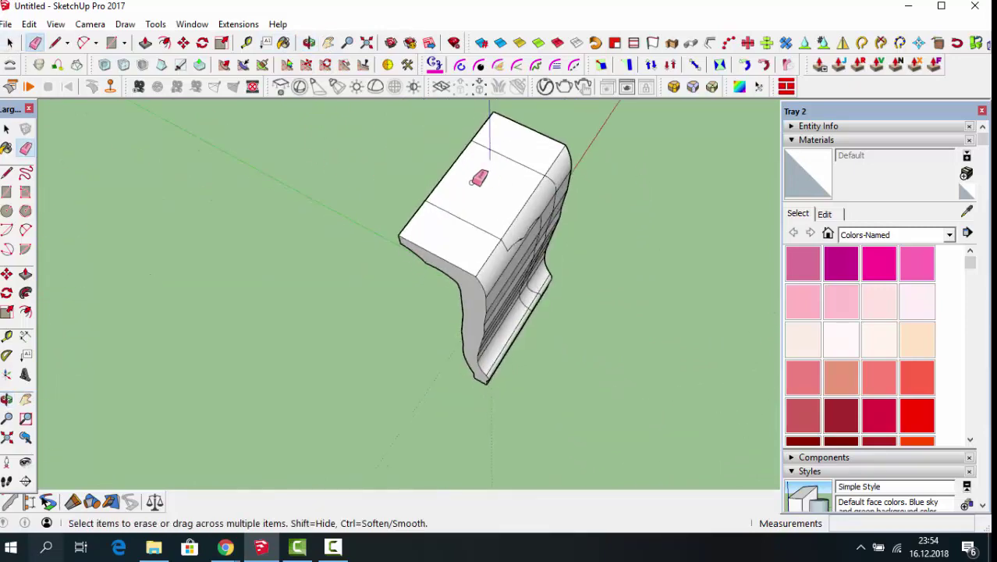
click(408, 226)
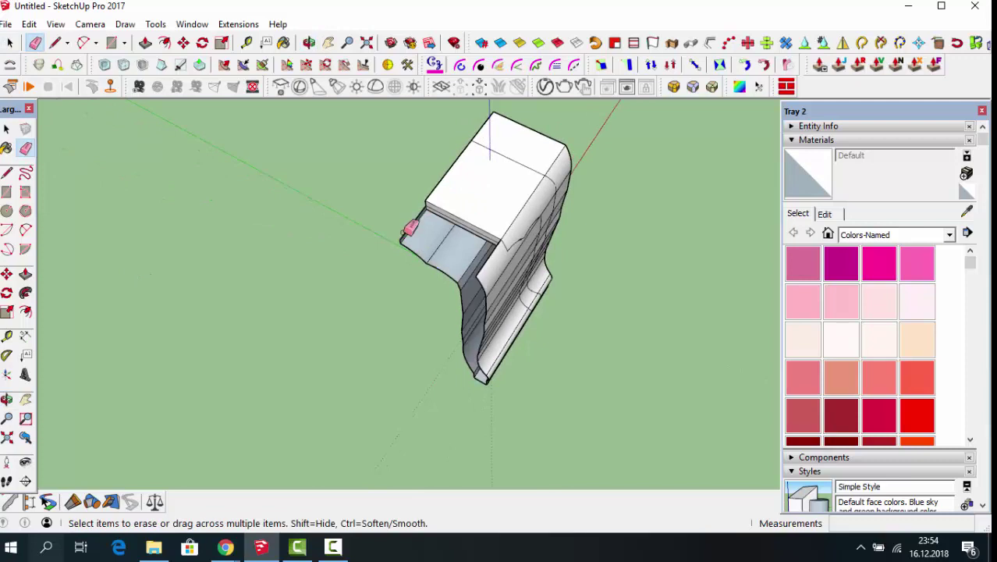
click(402, 235)
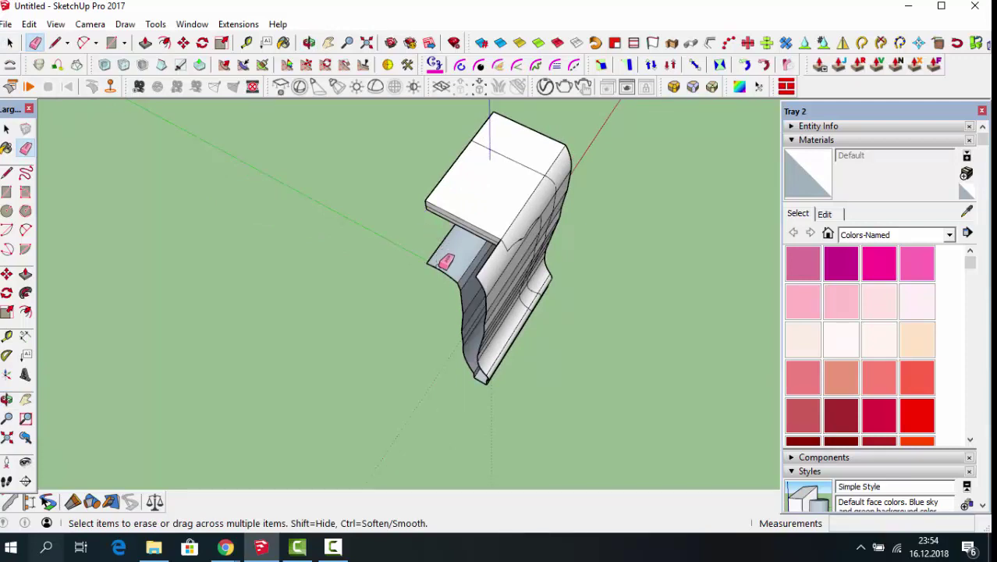
click(428, 260)
mouse_move(434, 248)
mouse_down()
mouse_move(490, 280)
mouse_move(479, 275)
mouse_up()
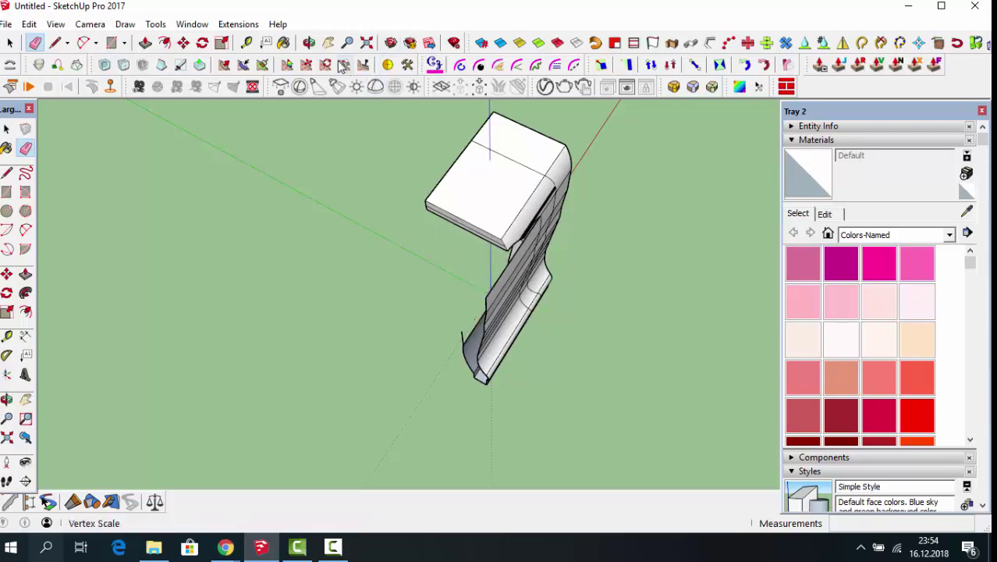
Step: Orbit to the block's front and undo the erase that opened the upper notch
click(309, 42)
drag(351, 109, 209, 165)
scroll(498, 174, up, 2)
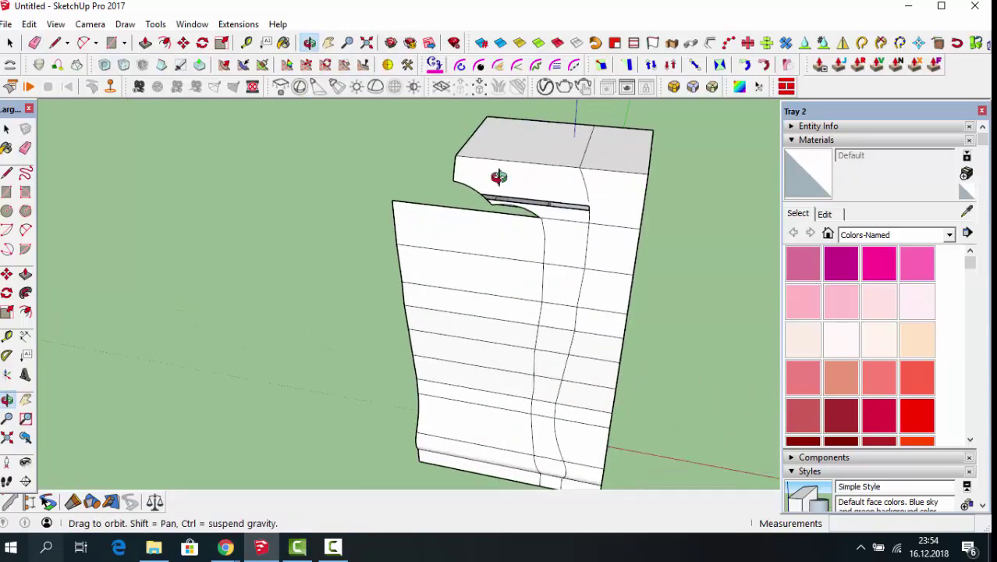
scroll(500, 203, up, 3)
scroll(498, 203, down, 2)
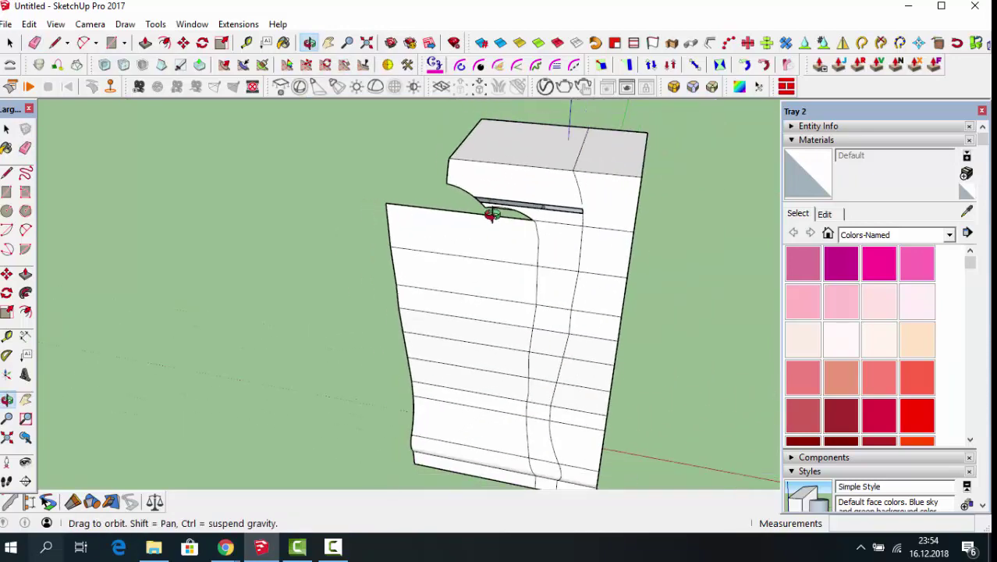
key(ctrl+z)
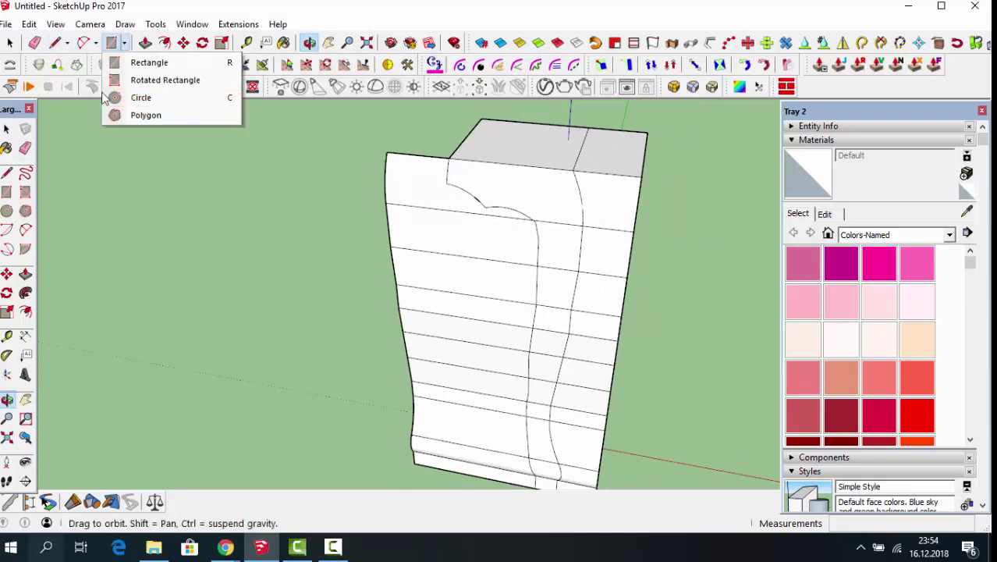
click(56, 45)
scroll(391, 161, up, 2)
Step: Draw lines from the top-edge endpoint to the curve start and across the curve's gap
scroll(455, 163, up, 2)
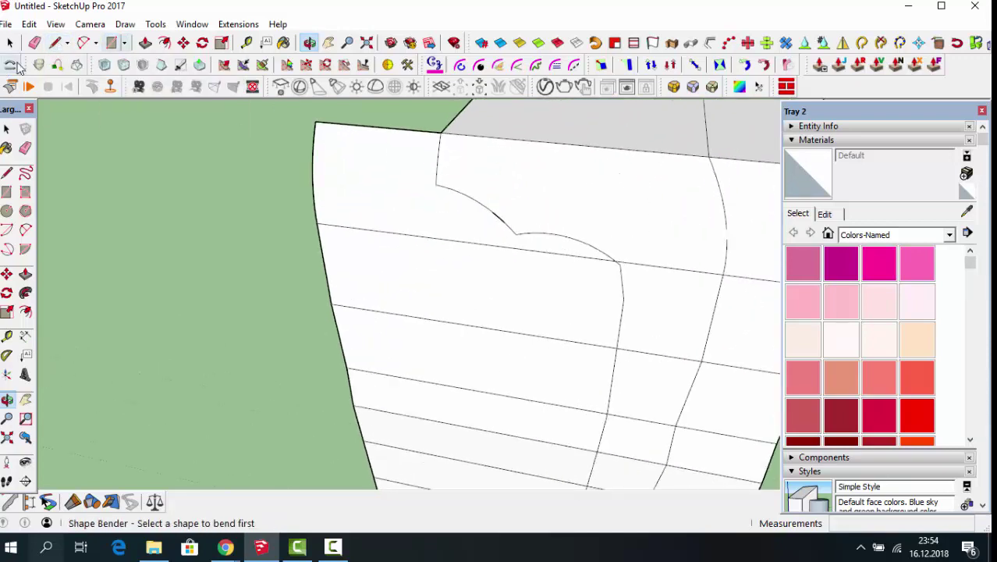
click(54, 42)
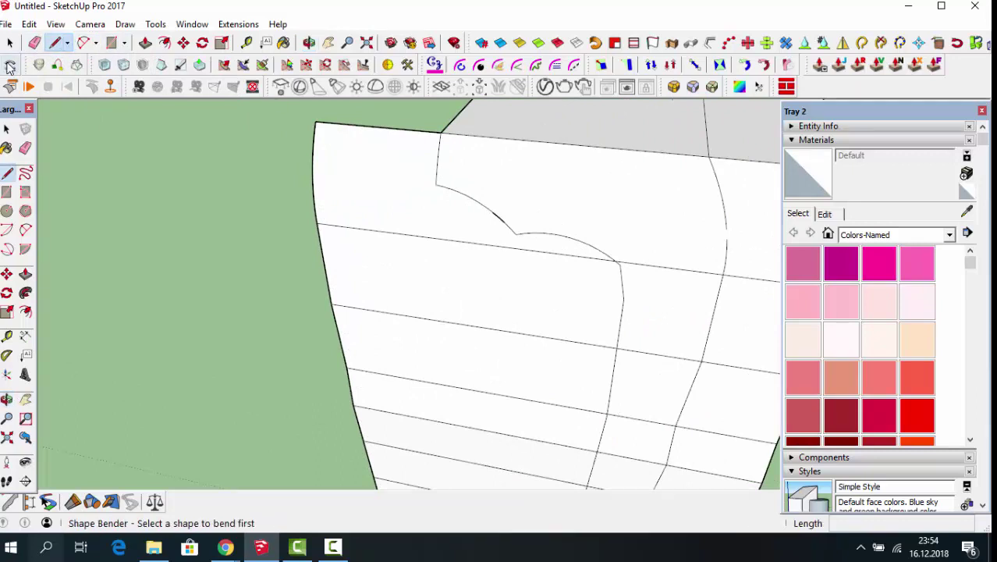
scroll(345, 124, up, 1)
scroll(346, 123, up, 1)
click(479, 137)
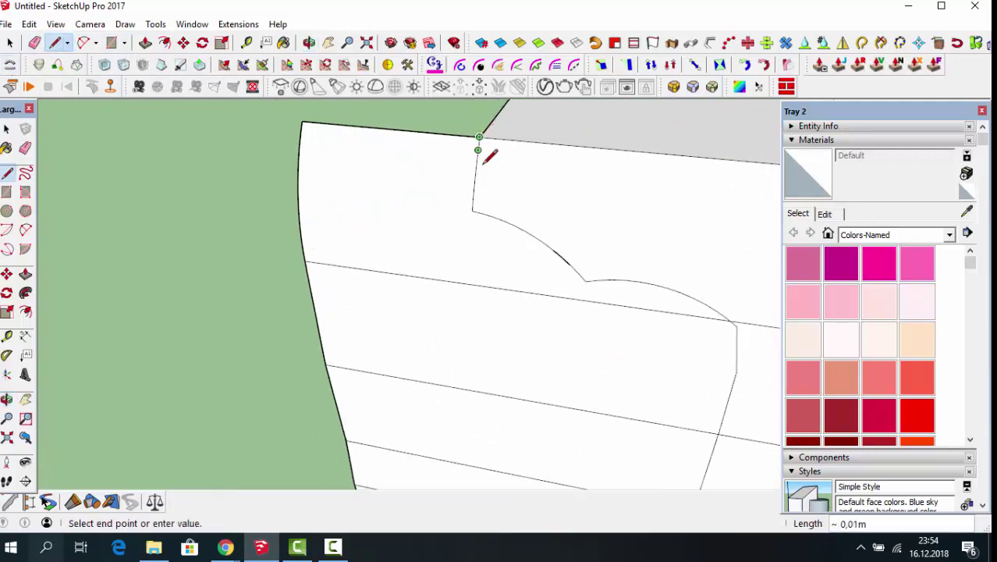
click(490, 203)
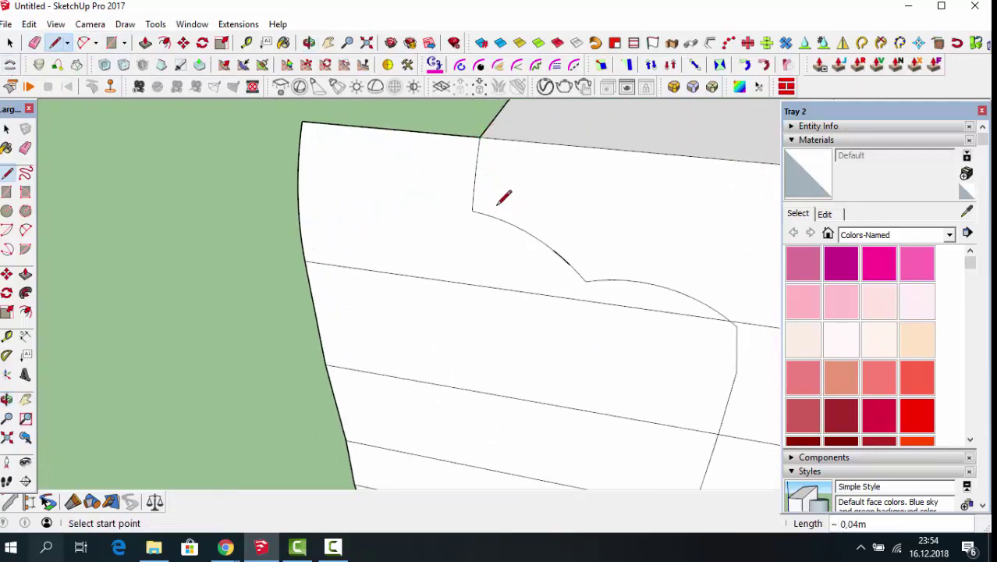
scroll(582, 231, up, 2)
scroll(564, 240, up, 2)
scroll(562, 248, up, 1)
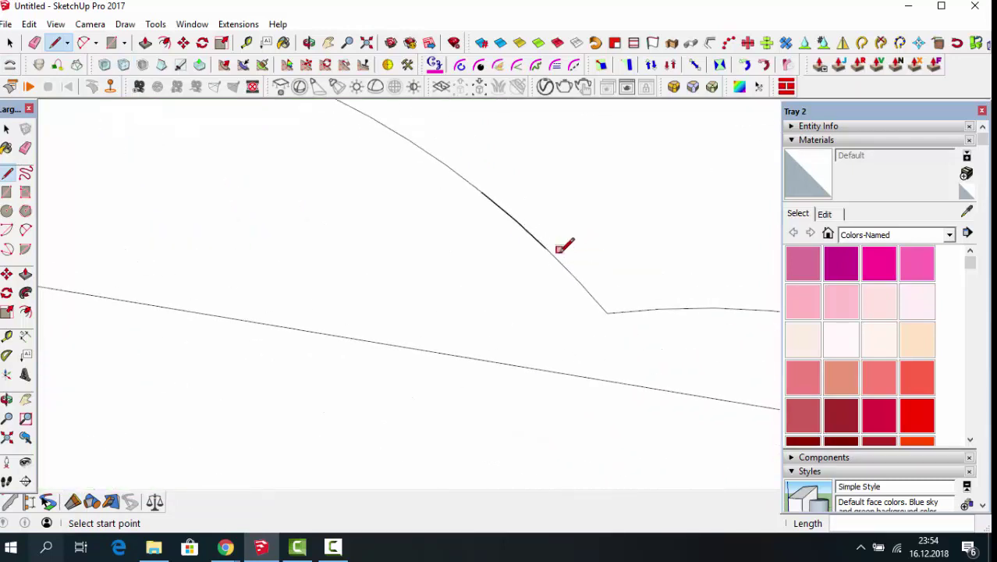
click(548, 251)
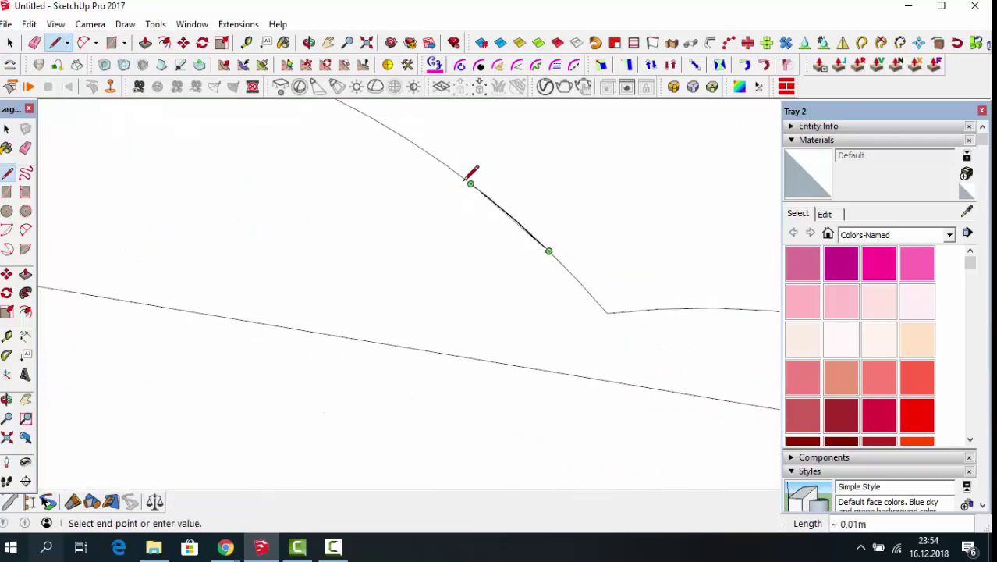
click(470, 183)
key(Escape)
scroll(496, 263, down, 2)
scroll(488, 272, down, 2)
scroll(488, 272, down, 2)
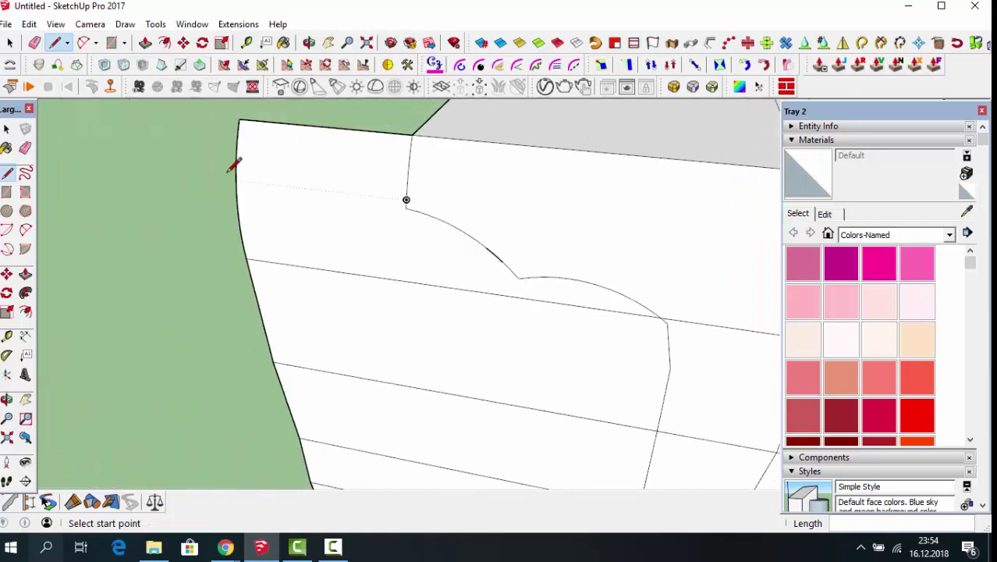
scroll(231, 169, down, 2)
scroll(231, 169, down, 2)
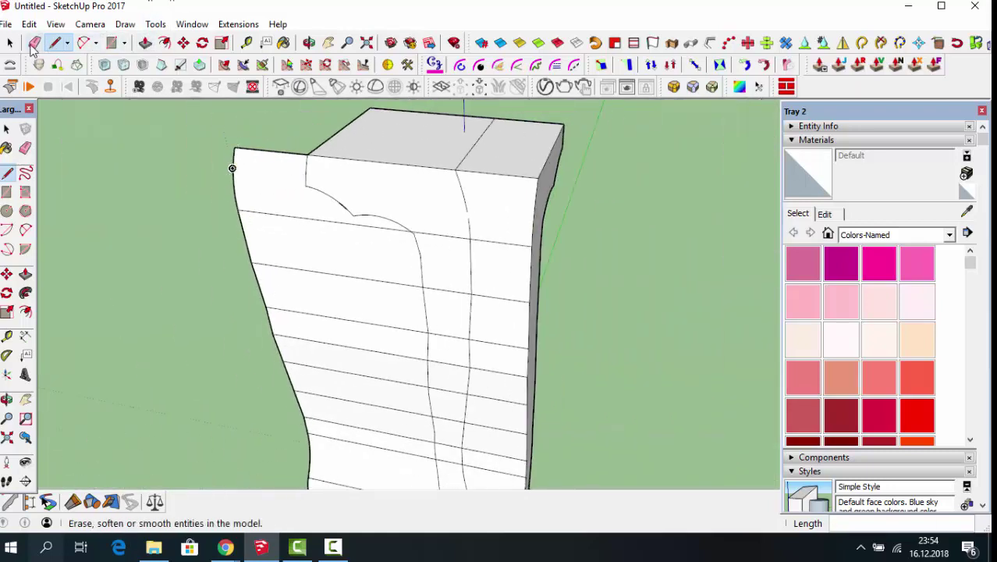
Step: Erase the top-right corner box and the waste edges down the block's right side
click(33, 44)
click(565, 131)
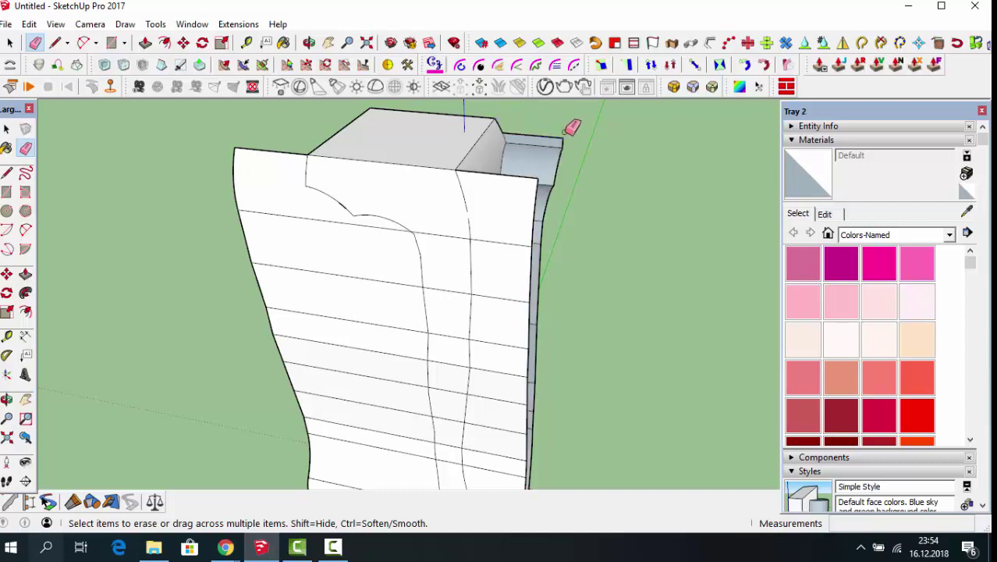
mouse_move(572, 129)
mouse_down()
mouse_move(558, 181)
mouse_move(552, 131)
mouse_up()
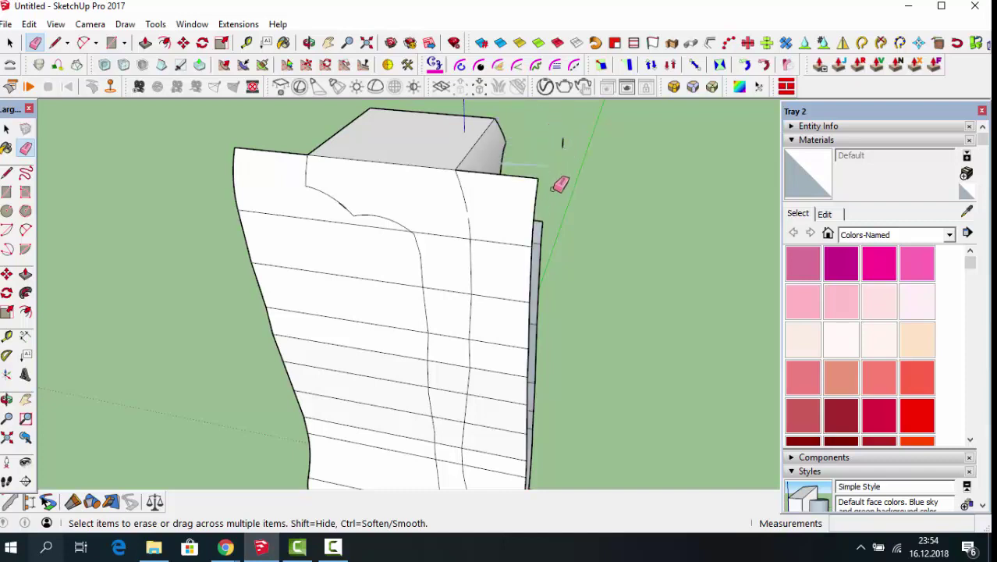
click(536, 189)
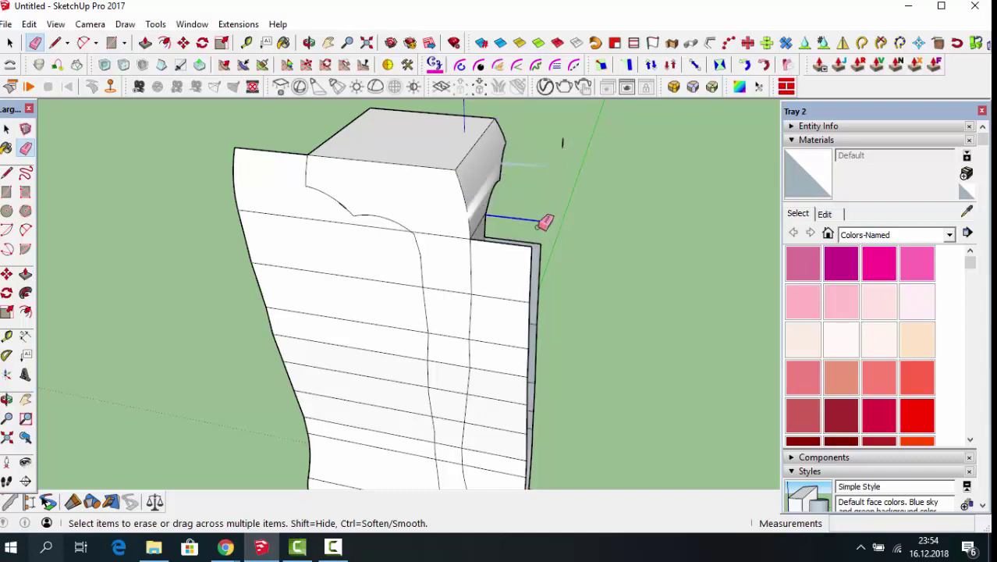
drag(538, 226, 534, 441)
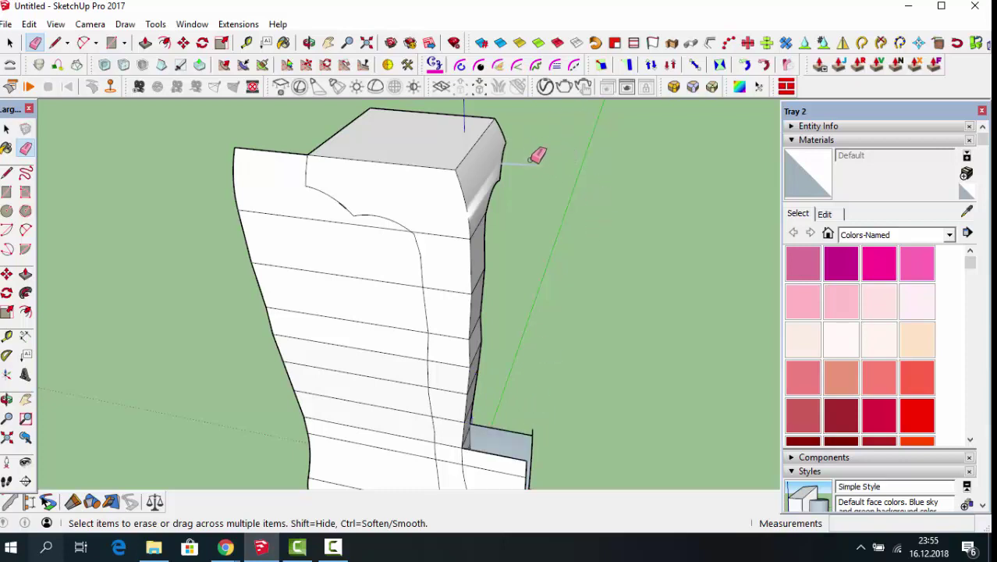
click(308, 42)
mouse_move(248, 162)
mouse_down()
mouse_move(318, 190)
mouse_move(436, 411)
mouse_up()
scroll(425, 412, up, 3)
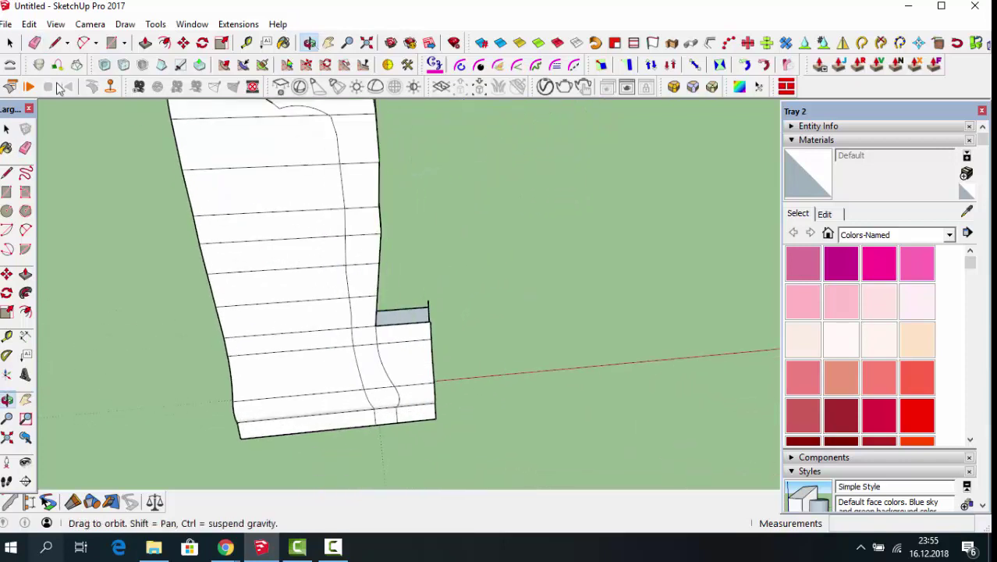
Step: Delete the leftover waste at the leg's lower right, then orbit to the front
click(12, 42)
click(16, 40)
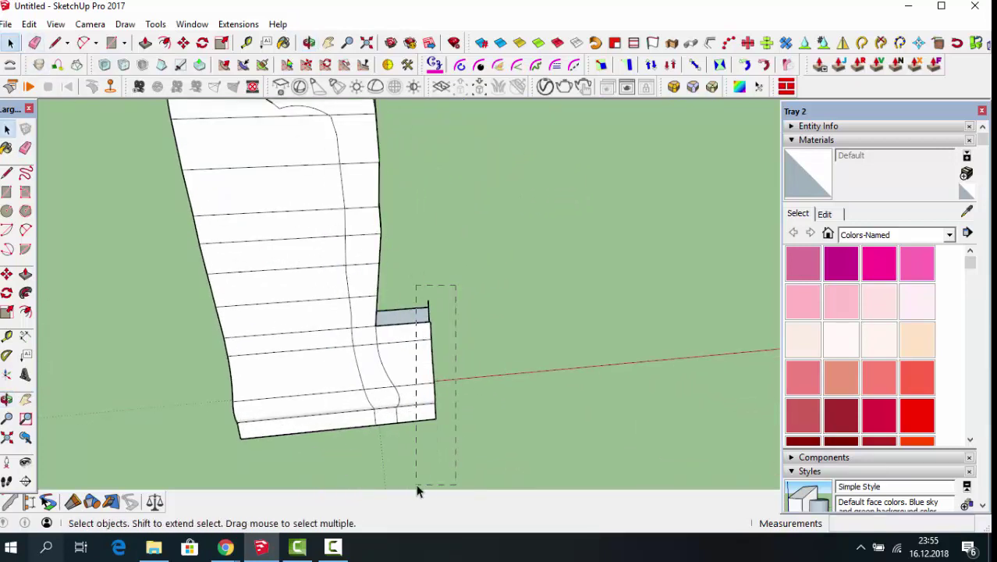
drag(416, 486, 417, 487)
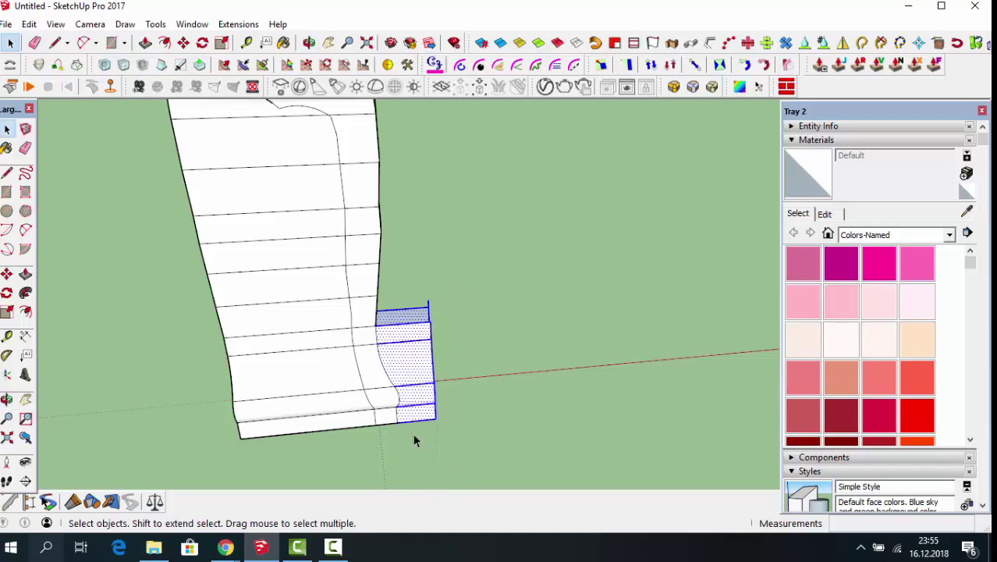
key(Delete)
click(309, 43)
mouse_move(305, 385)
mouse_down()
mouse_move(78, 223)
mouse_move(340, 318)
mouse_move(452, 315)
mouse_move(390, 327)
mouse_up()
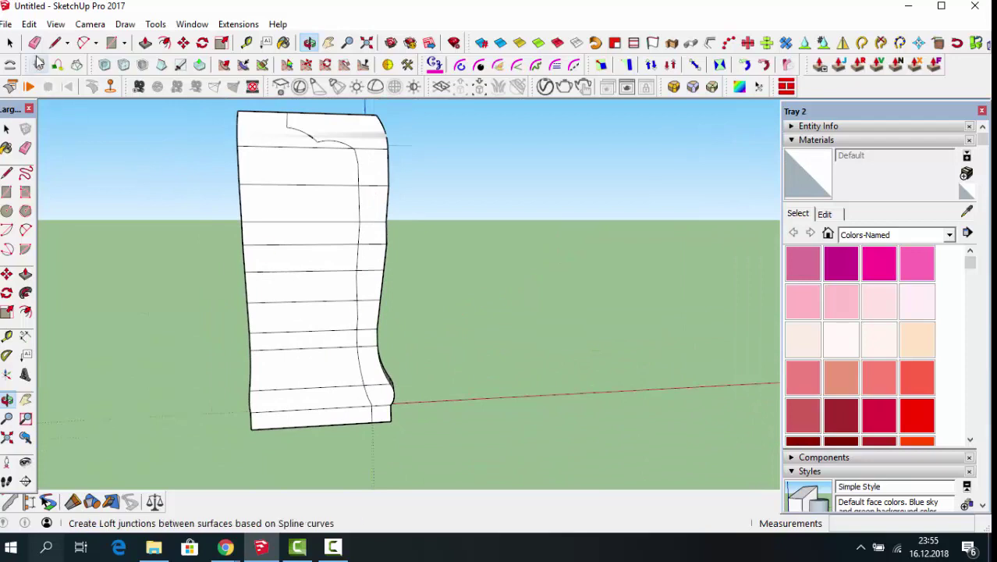
Step: Window-select and delete the waste pieces below the knee and under the top block
click(10, 42)
drag(204, 310, 298, 478)
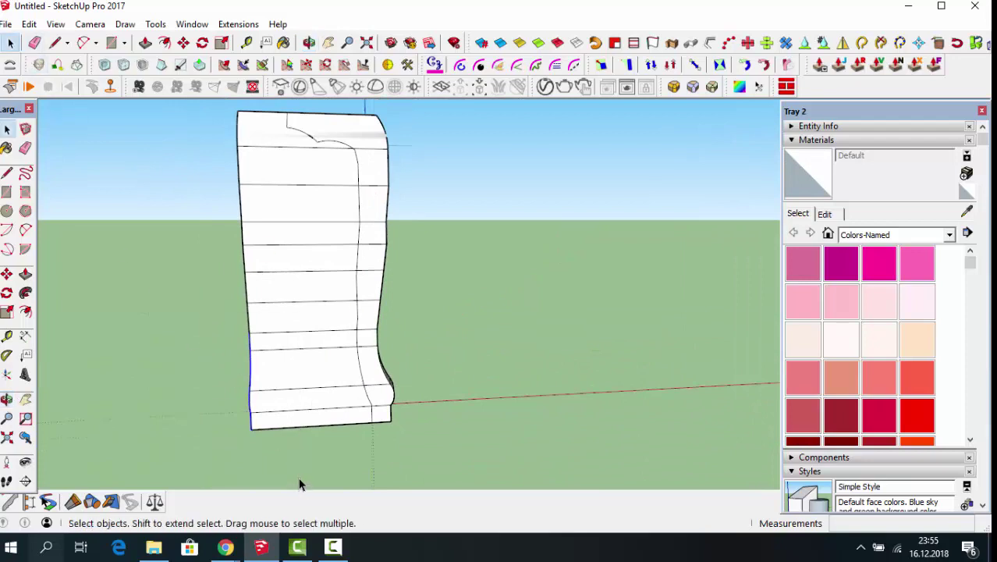
drag(219, 469, 223, 459)
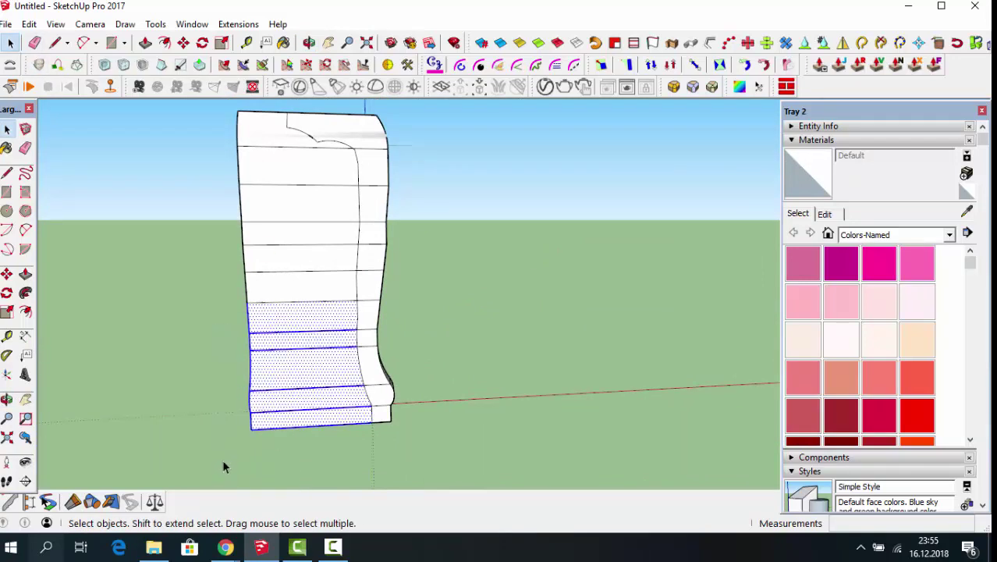
key(Delete)
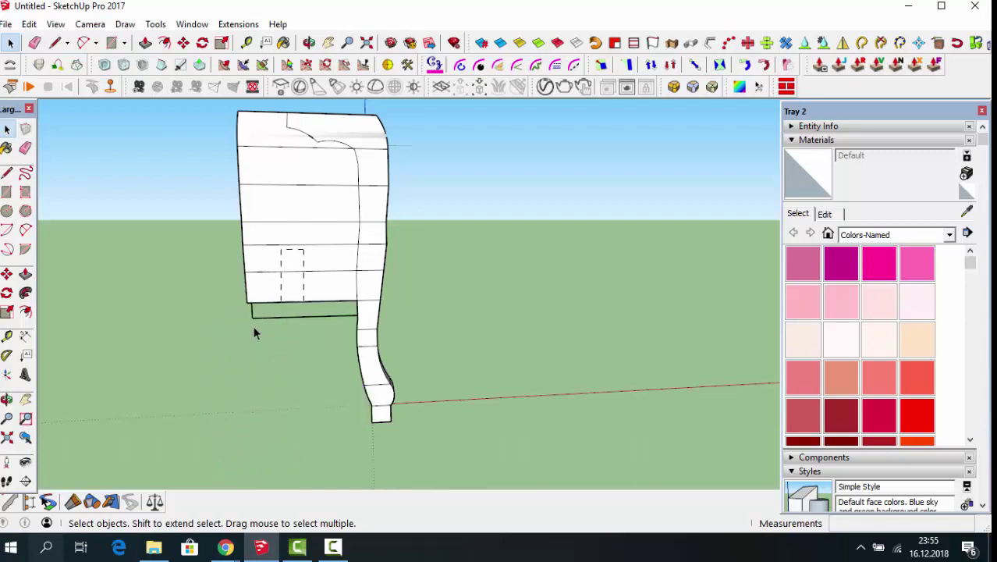
drag(277, 251, 221, 353)
key(Delete)
drag(294, 207, 178, 330)
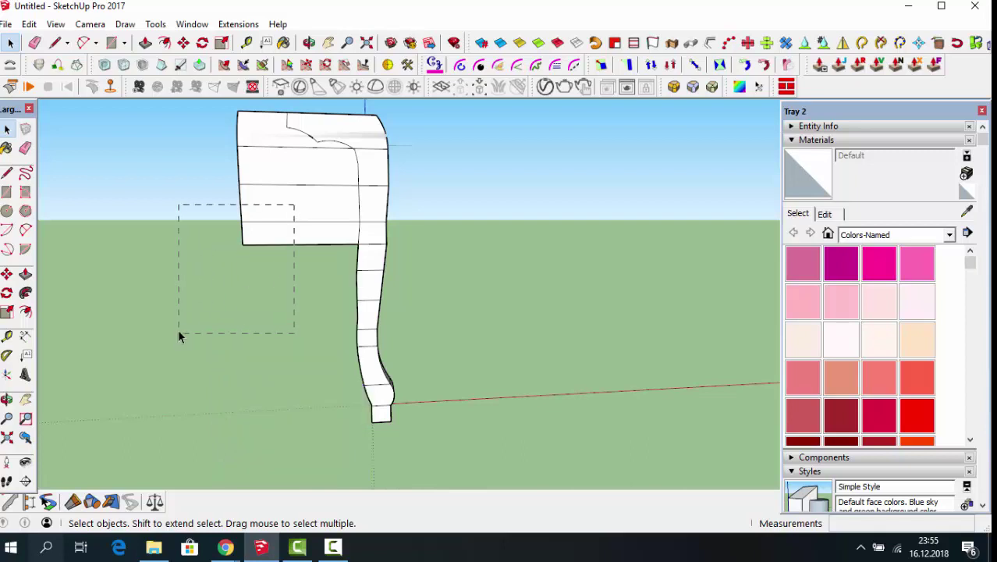
key(Delete)
drag(222, 219, 207, 230)
key(Delete)
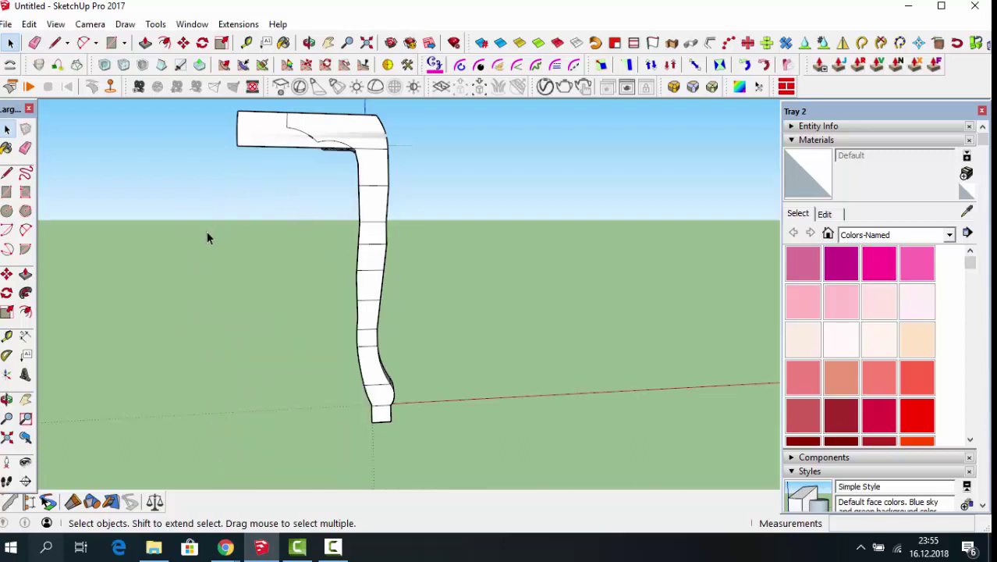
Step: Delete the leftover left block's top edges one by one, then zoom into the curve junction
scroll(295, 110, up, 2)
scroll(285, 130, up, 2)
scroll(286, 130, up, 2)
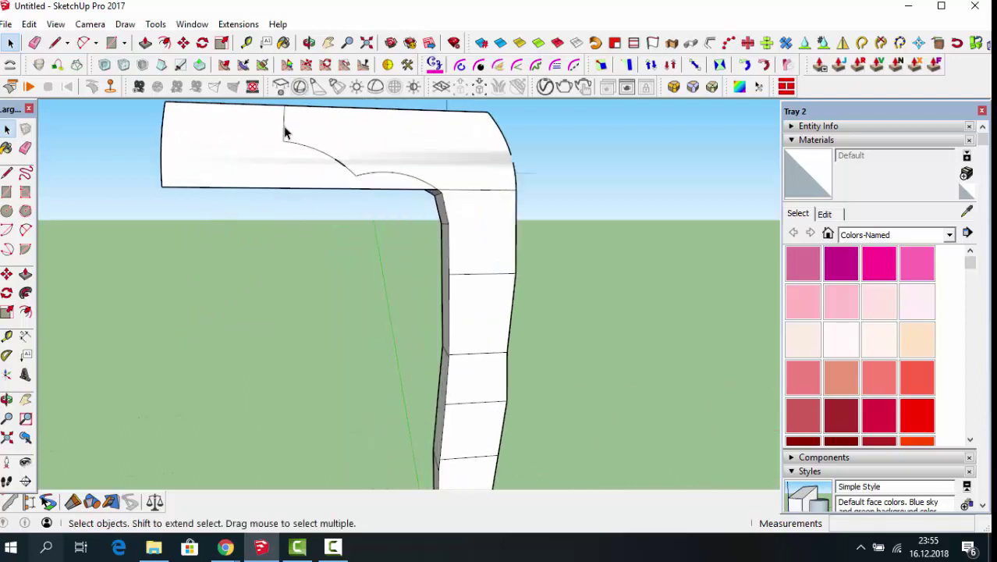
scroll(235, 179, up, 1)
scroll(239, 170, down, 1)
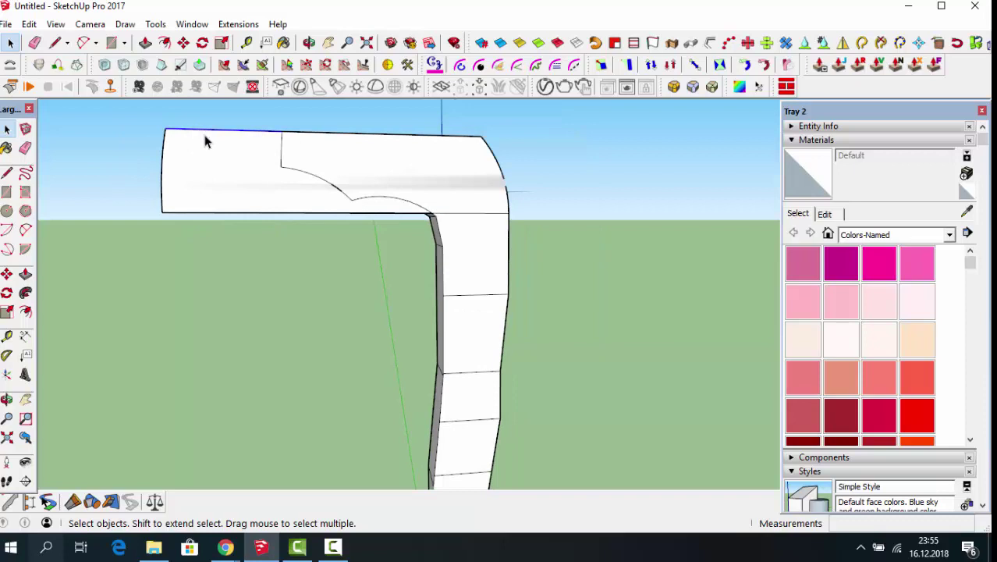
key(Delete)
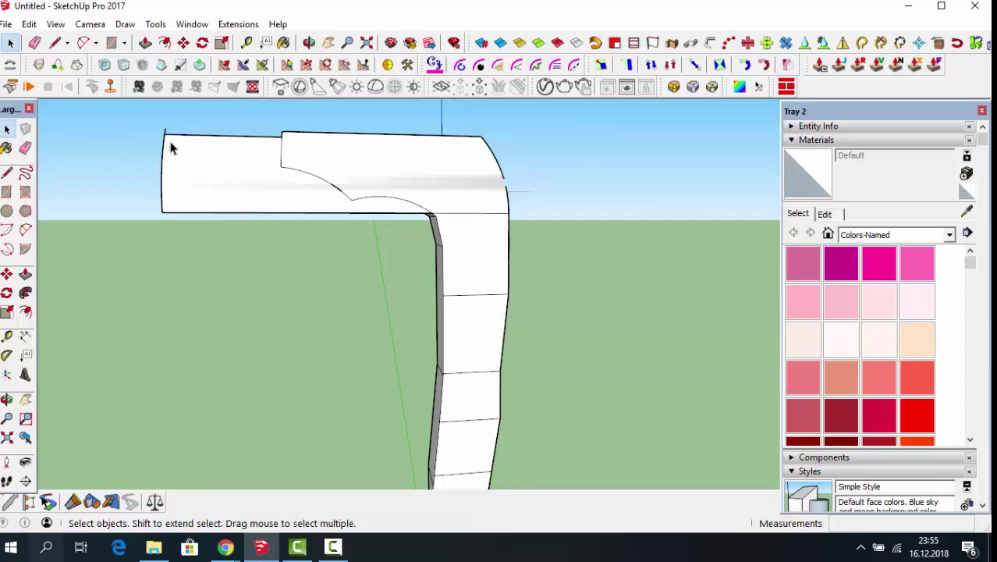
key(Delete)
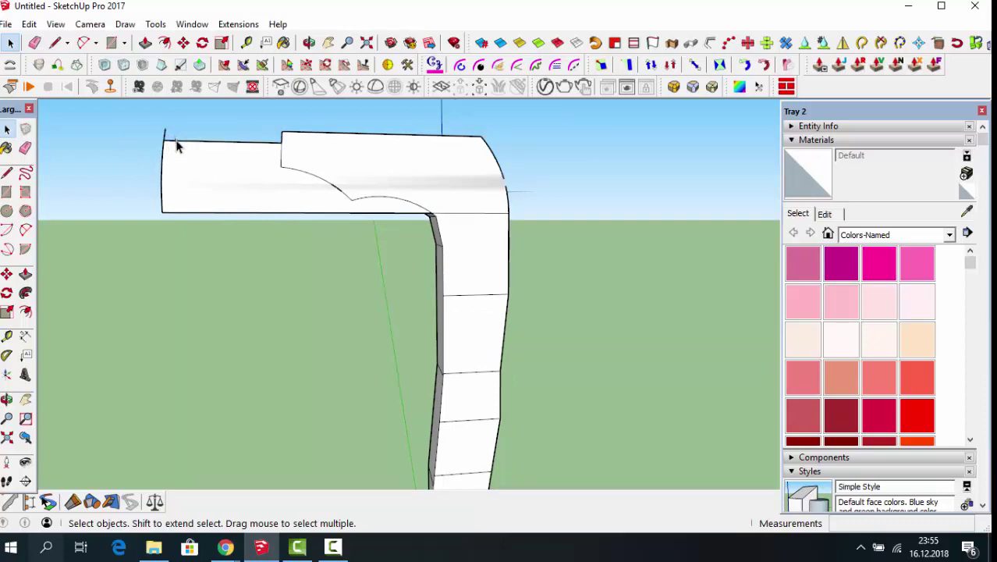
click(176, 141)
key(Delete)
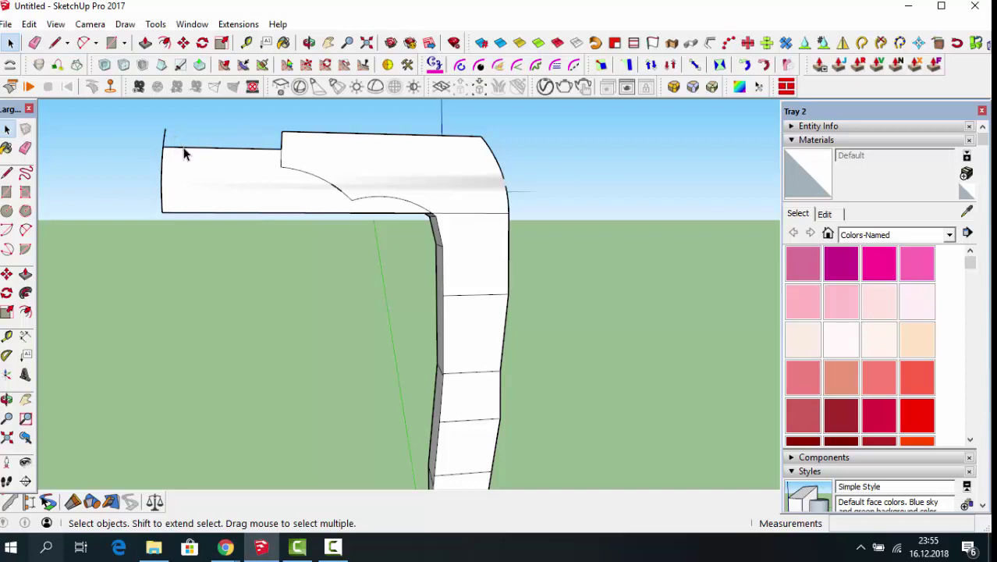
click(184, 148)
key(Delete)
click(187, 156)
key(Delete)
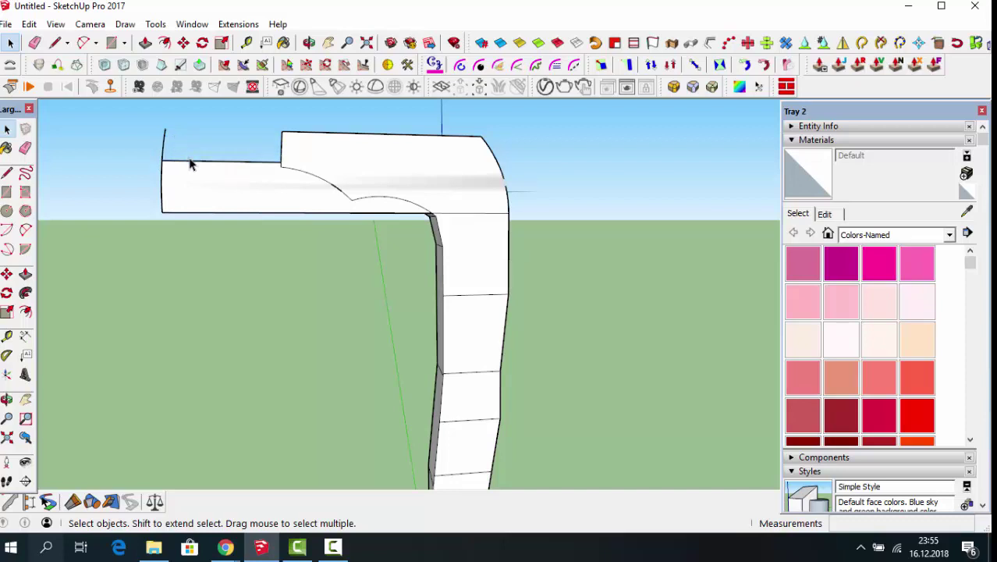
click(189, 163)
key(Delete)
click(191, 172)
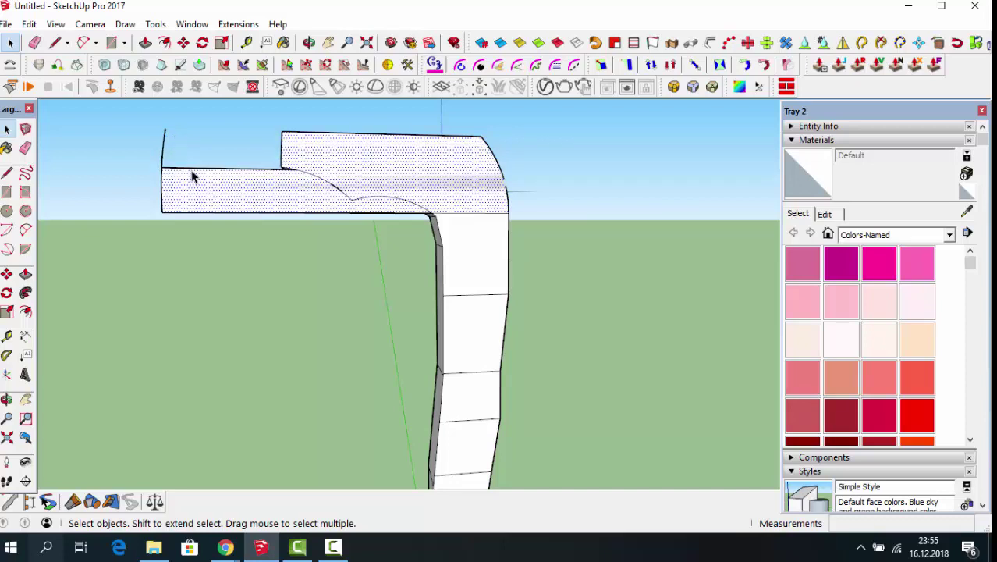
key(Delete)
key(Delete)
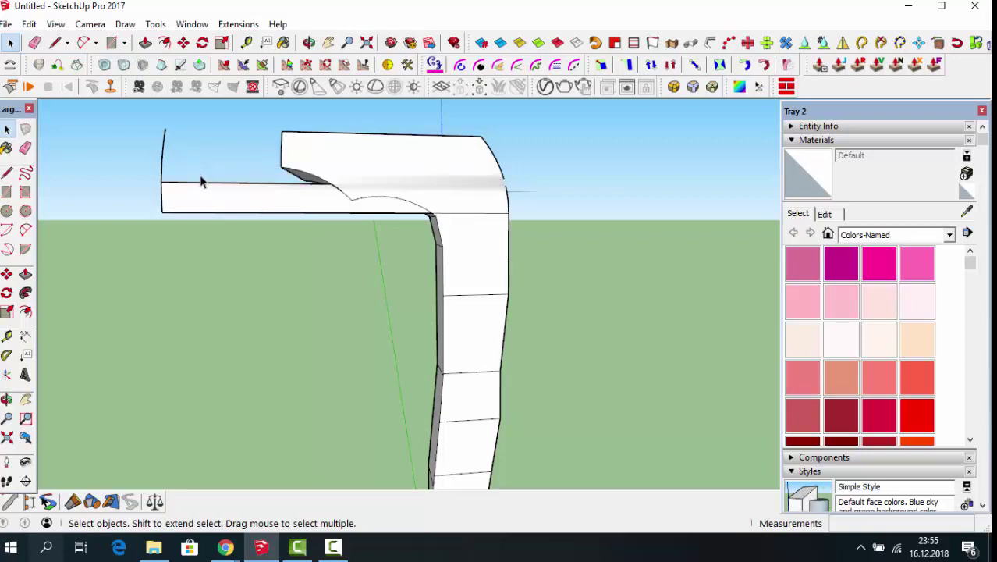
click(205, 184)
key(Delete)
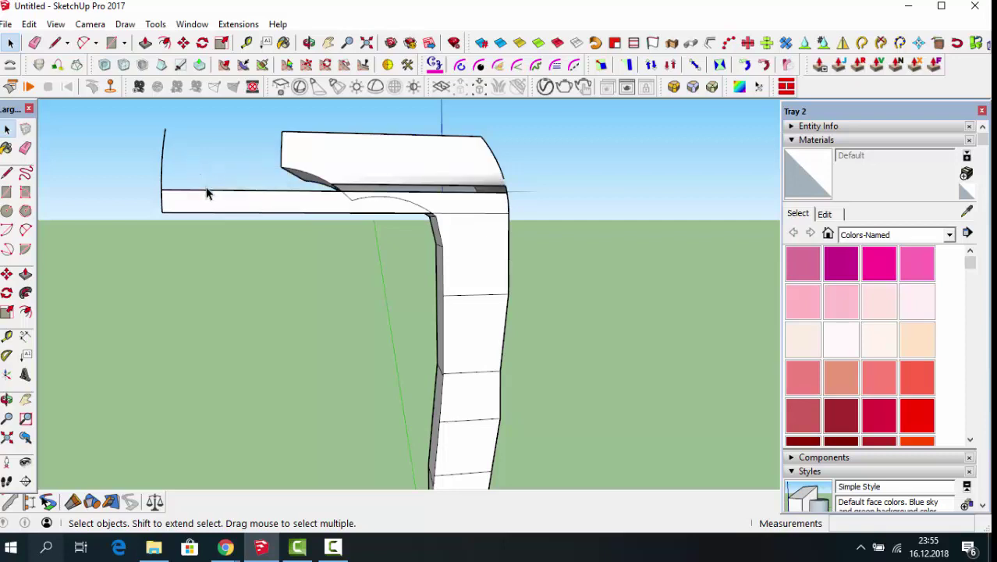
scroll(349, 193, up, 2)
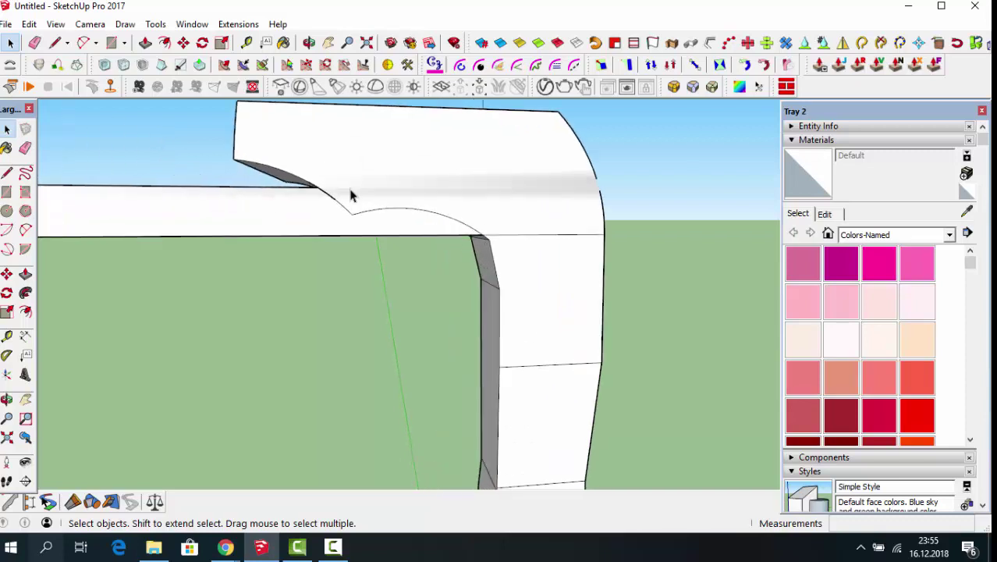
scroll(350, 194, up, 2)
scroll(349, 194, up, 2)
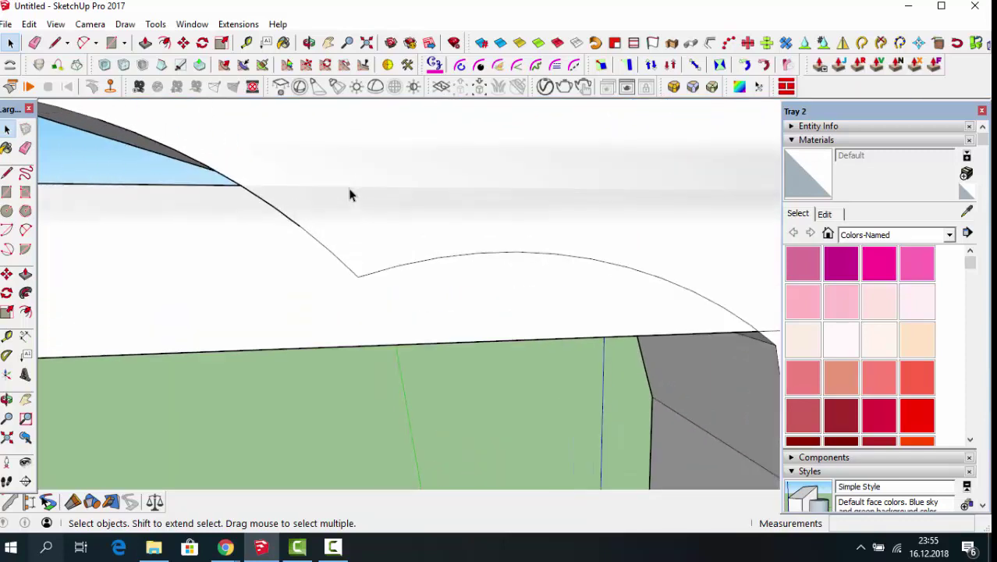
Step: Draw an arc bridging the curve junction to the upper curve, following the curve's bulge
click(83, 42)
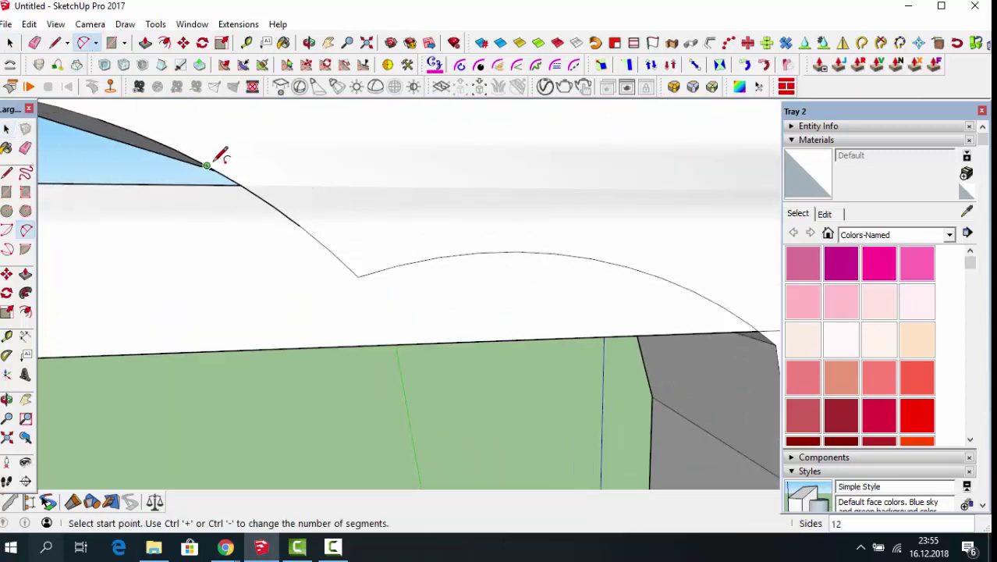
click(358, 276)
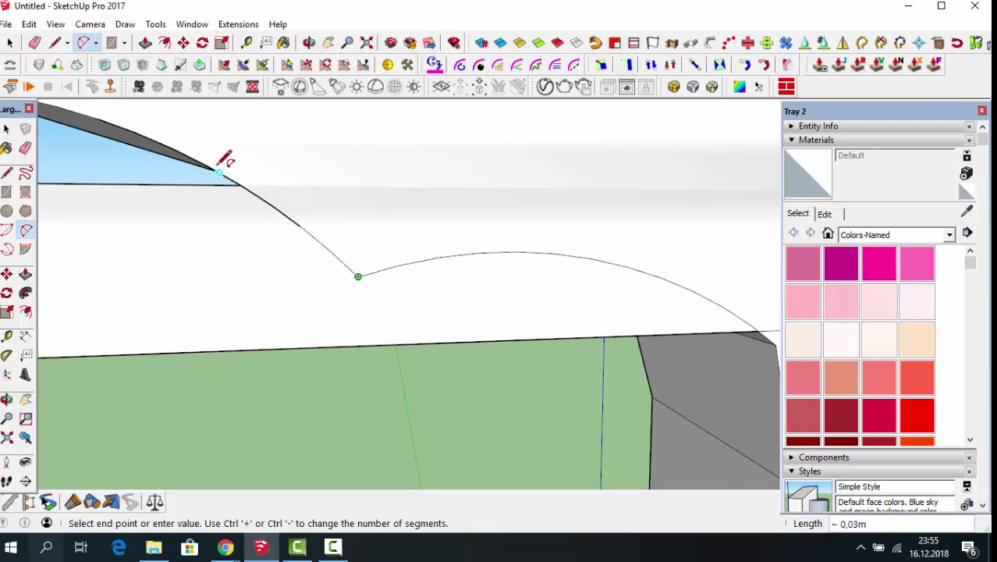
scroll(208, 166, up, 1)
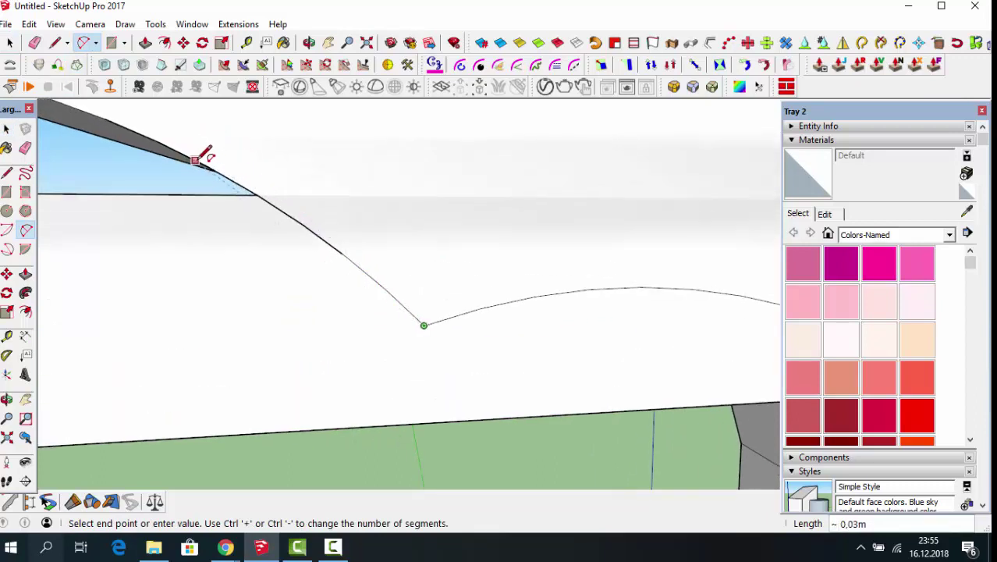
click(207, 167)
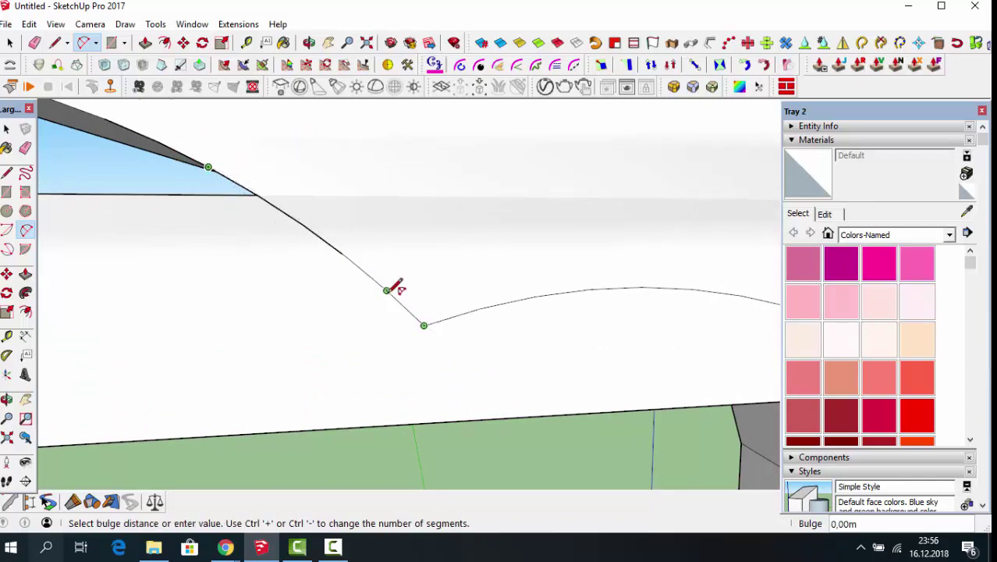
click(423, 325)
click(585, 304)
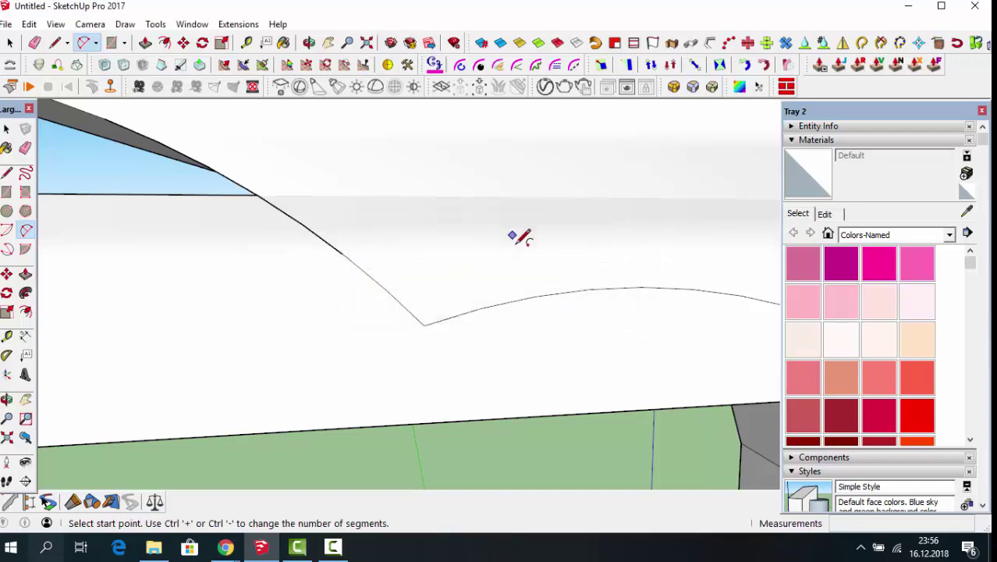
scroll(492, 242, down, 3)
scroll(472, 249, down, 2)
scroll(467, 258, down, 2)
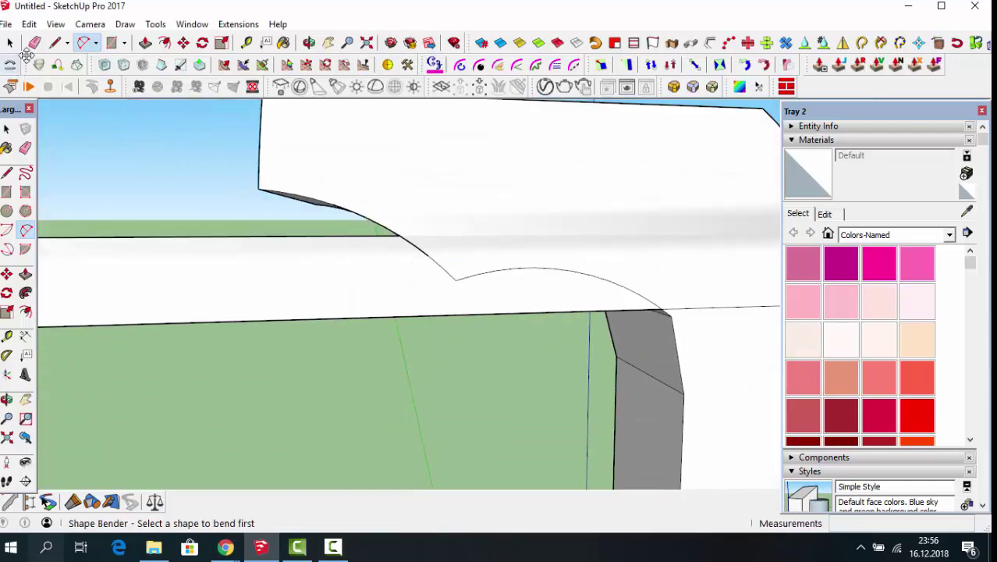
Step: Erase the leftover strip's horizontal edges and the stray edge along the arc
key(e)
click(262, 321)
click(257, 290)
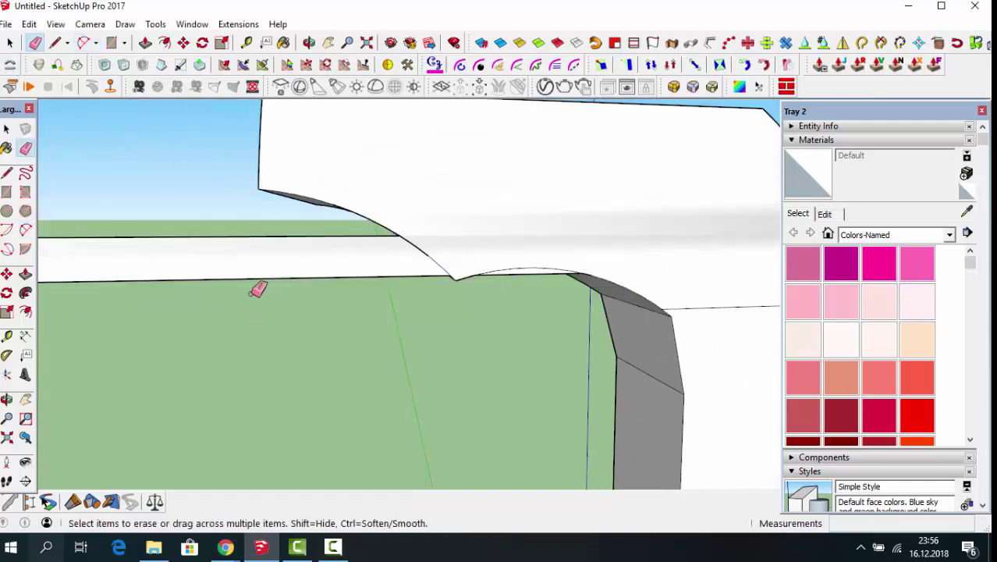
click(248, 277)
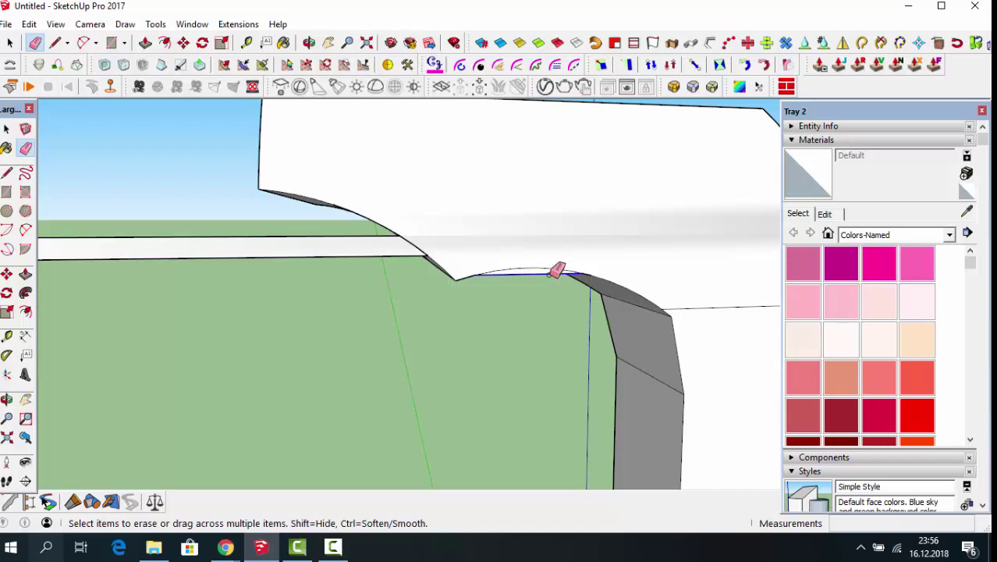
click(553, 273)
click(296, 256)
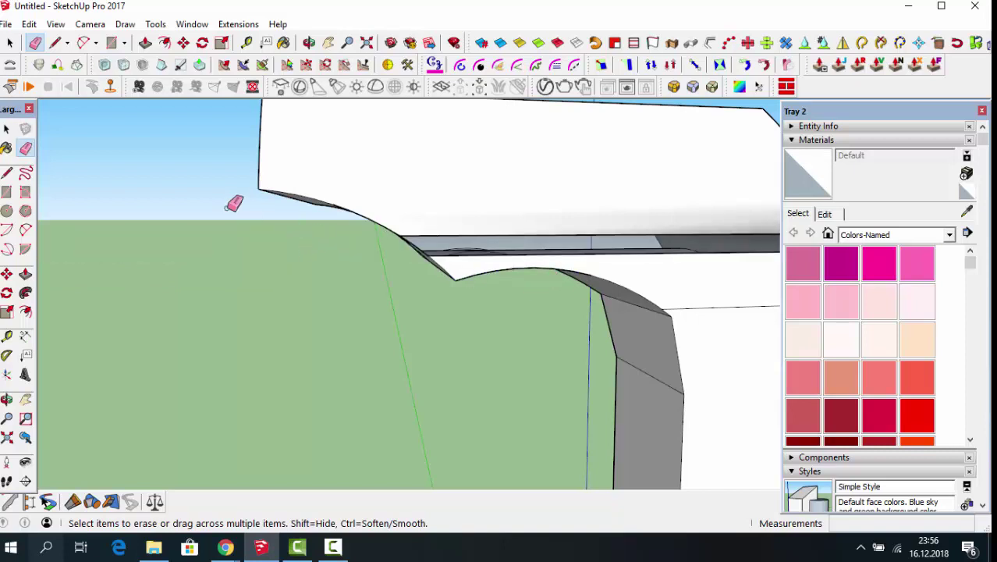
scroll(234, 203, down, 3)
scroll(623, 234, up, 3)
scroll(624, 234, up, 3)
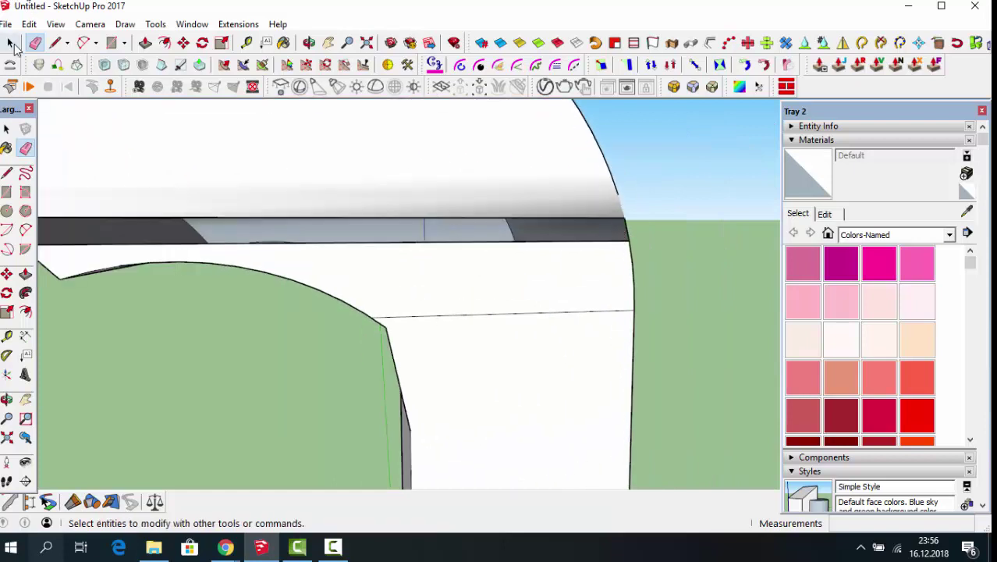
Step: Draw a line across the dark band's corner to close the top face
click(66, 44)
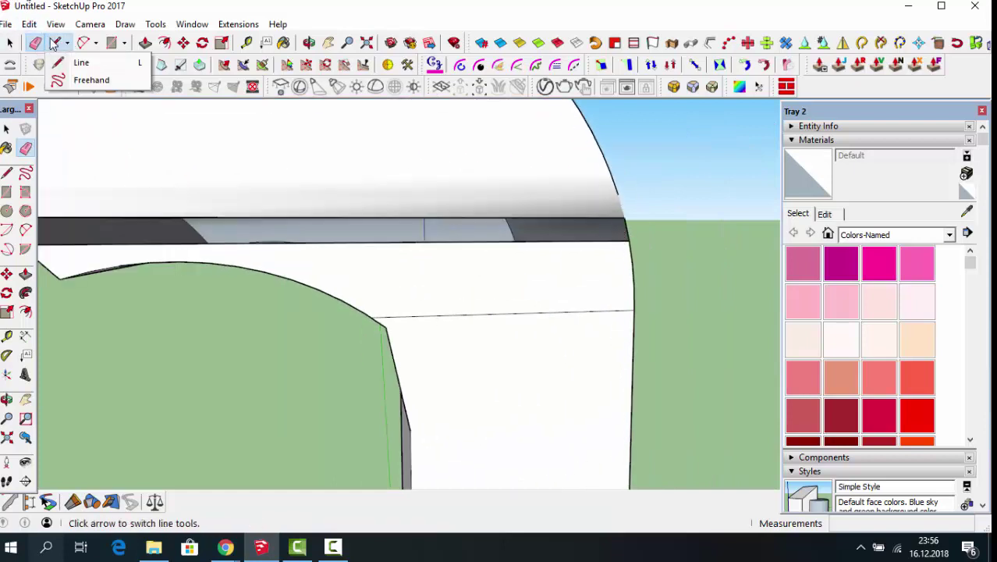
click(53, 43)
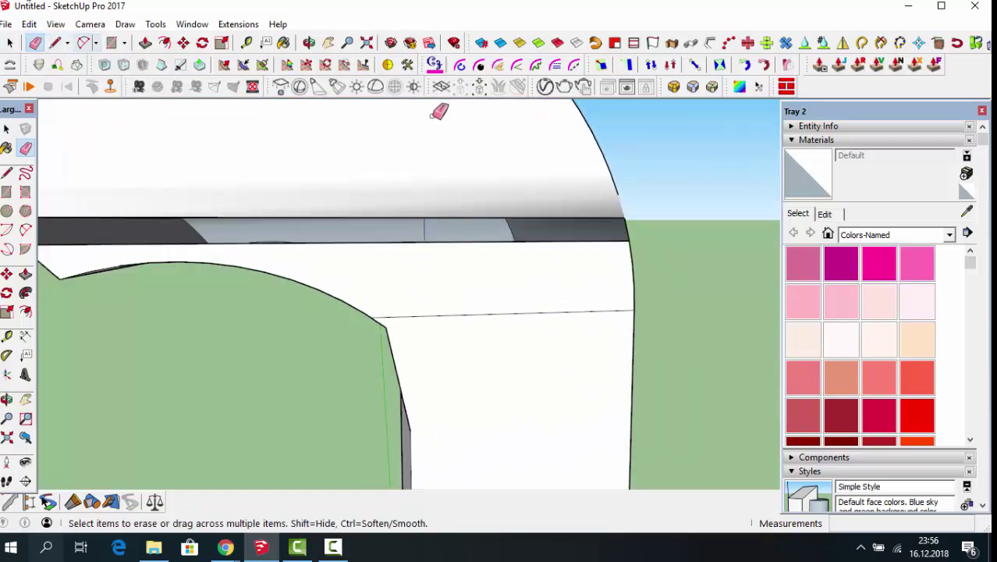
click(55, 43)
click(628, 239)
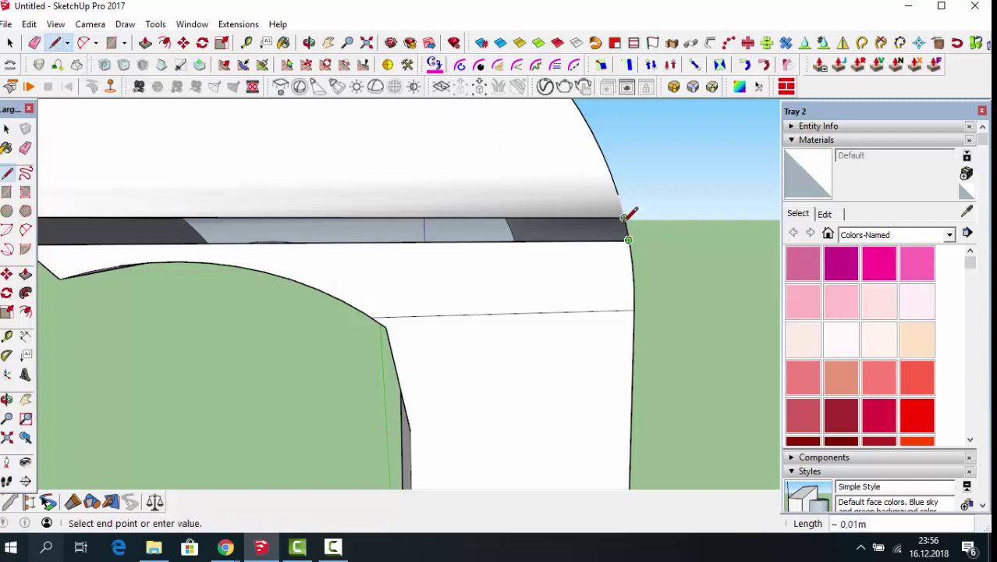
click(625, 218)
scroll(488, 187, down, 3)
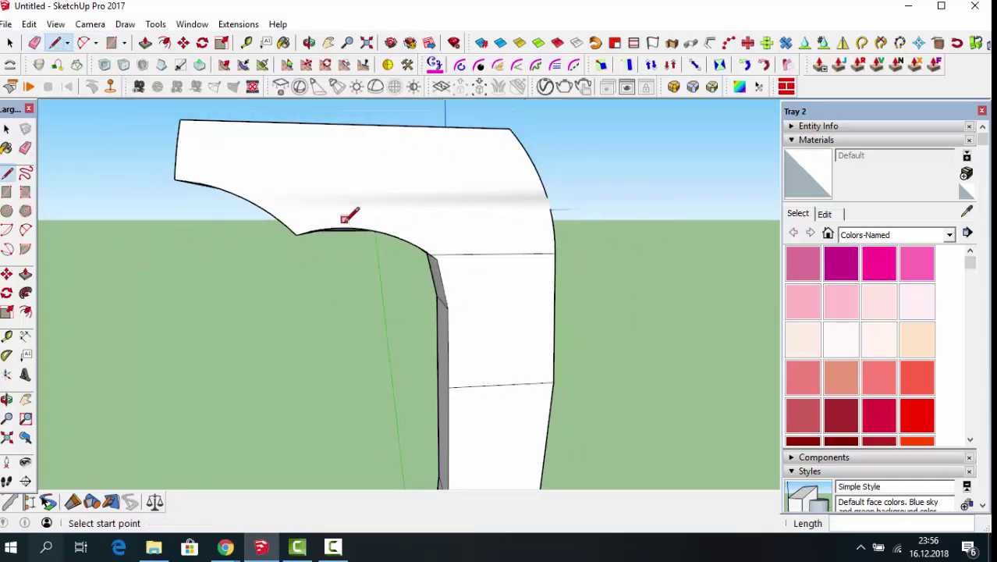
scroll(405, 226, down, 2)
scroll(452, 234, down, 2)
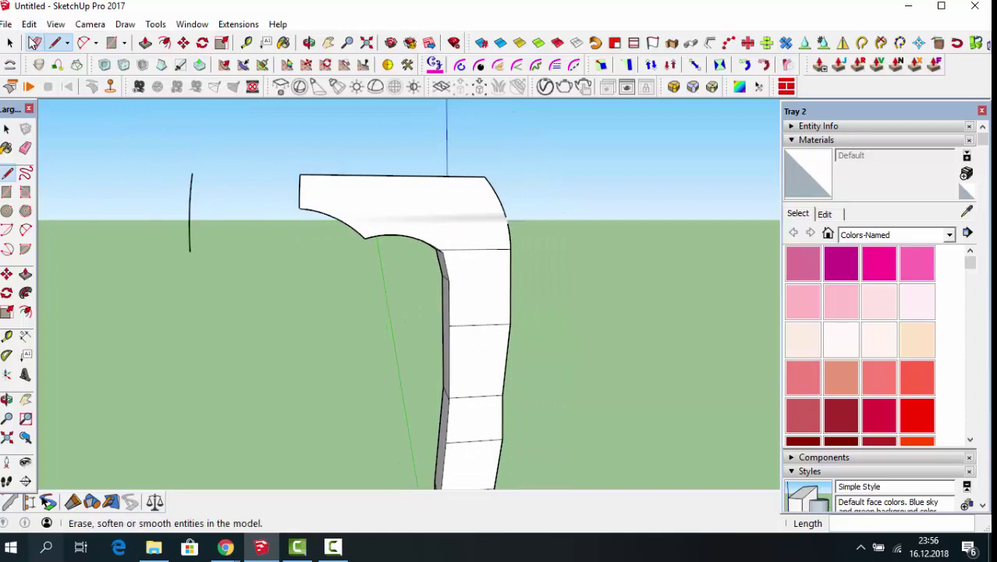
Step: Pan and orbit so the finished leg sits centred in a front-on view
click(34, 43)
scroll(542, 191, down, 2)
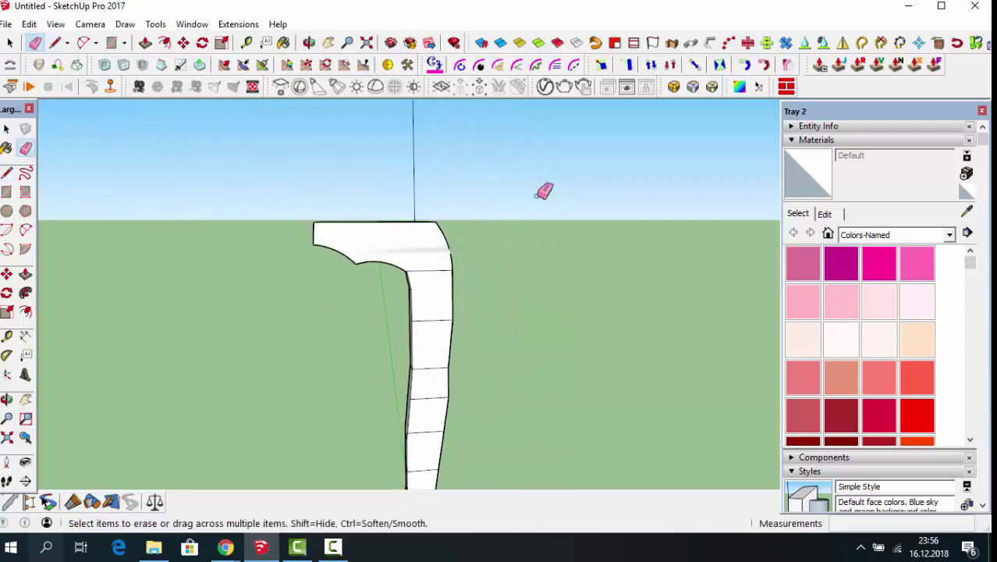
scroll(543, 191, down, 1)
click(328, 43)
drag(439, 251, 378, 201)
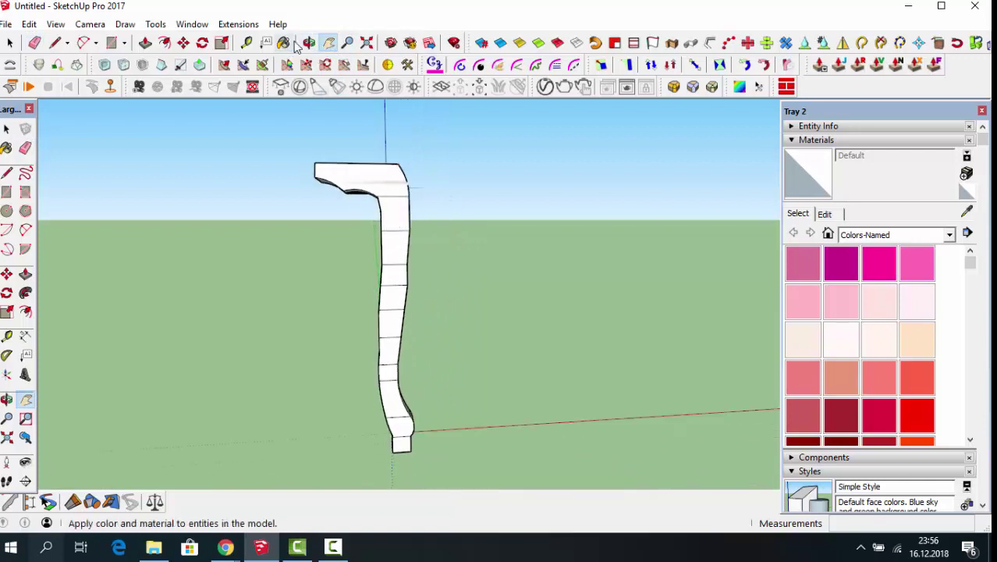
click(309, 42)
mouse_move(257, 250)
mouse_down()
mouse_move(171, 252)
mouse_move(160, 299)
mouse_move(321, 359)
mouse_move(173, 174)
mouse_up()
click(9, 45)
click(9, 46)
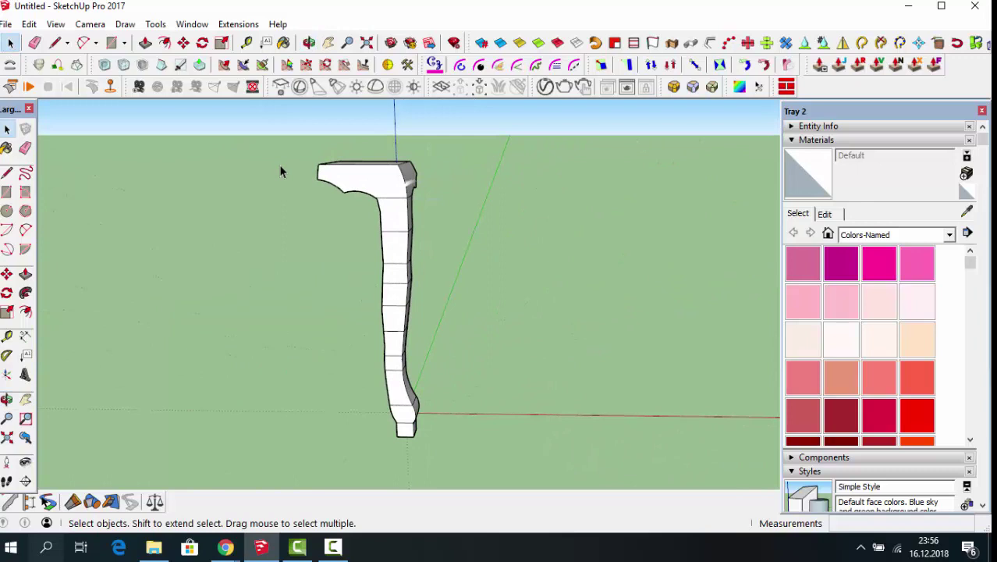
Step: Soften the whole leg at 67,6 degrees with Smooth normals and Soften coplanar on, then deselect
triple_click(386, 195)
right_click(387, 195)
mouse_move(430, 404)
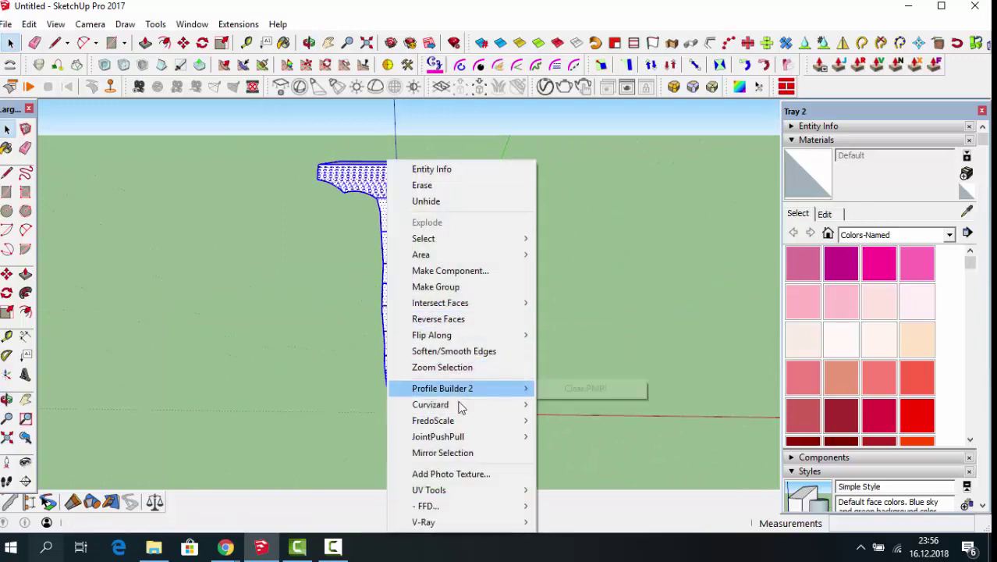
click(460, 351)
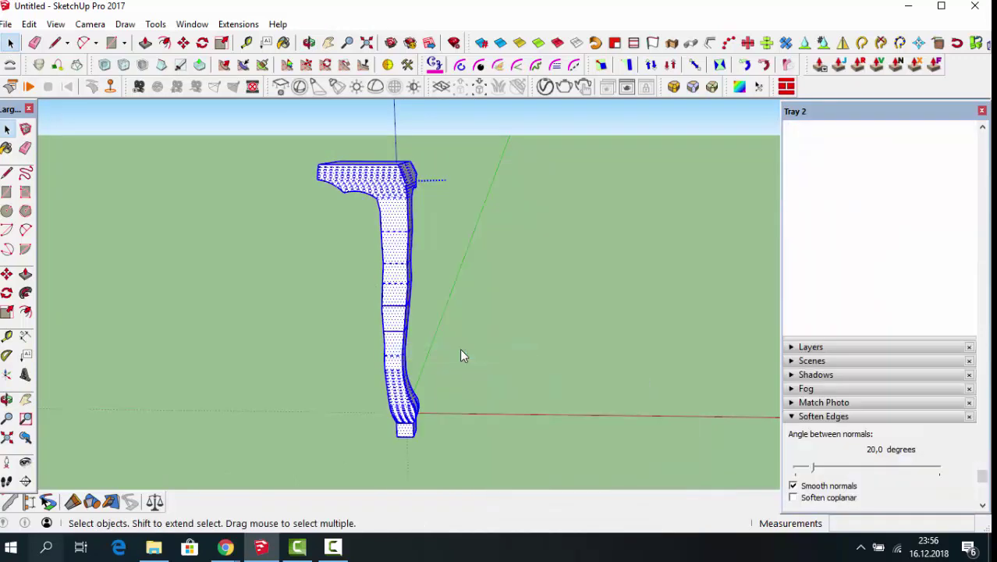
click(805, 495)
drag(812, 471, 855, 476)
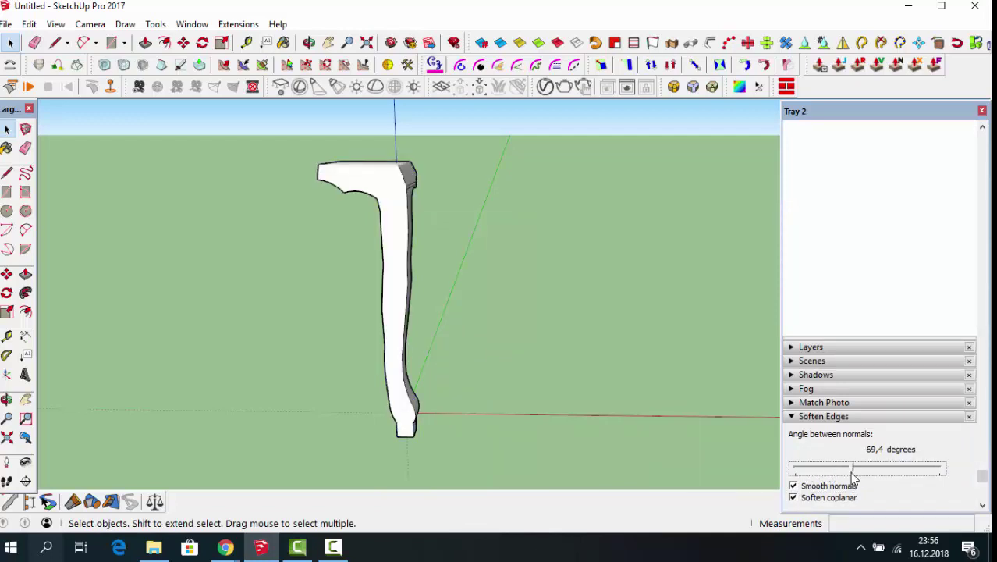
key(ctrl+a)
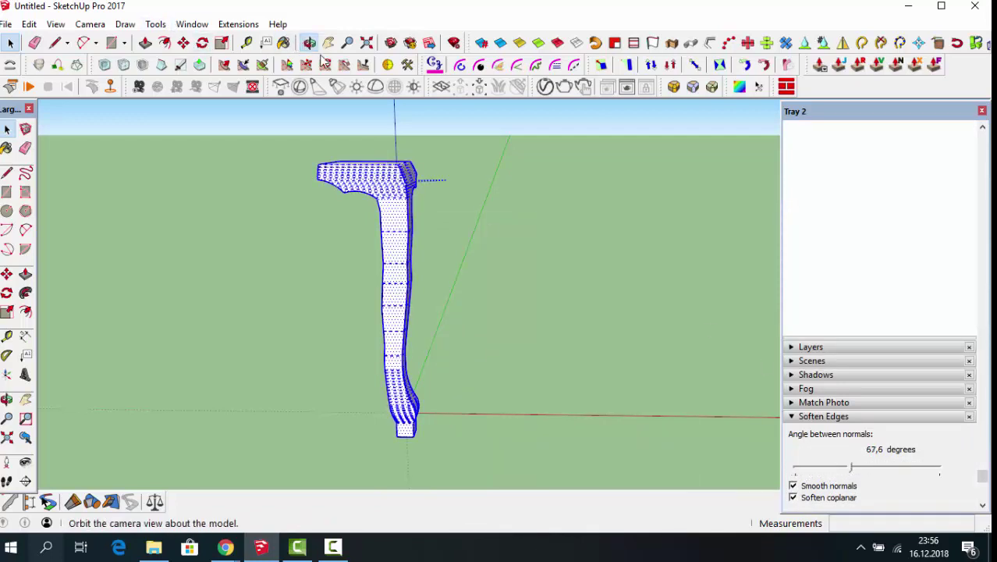
click(309, 42)
mouse_move(265, 250)
mouse_down()
mouse_move(244, 218)
mouse_move(444, 159)
mouse_move(583, 287)
mouse_move(563, 230)
mouse_move(515, 195)
mouse_up()
scroll(515, 195, up, 3)
scroll(514, 195, up, 3)
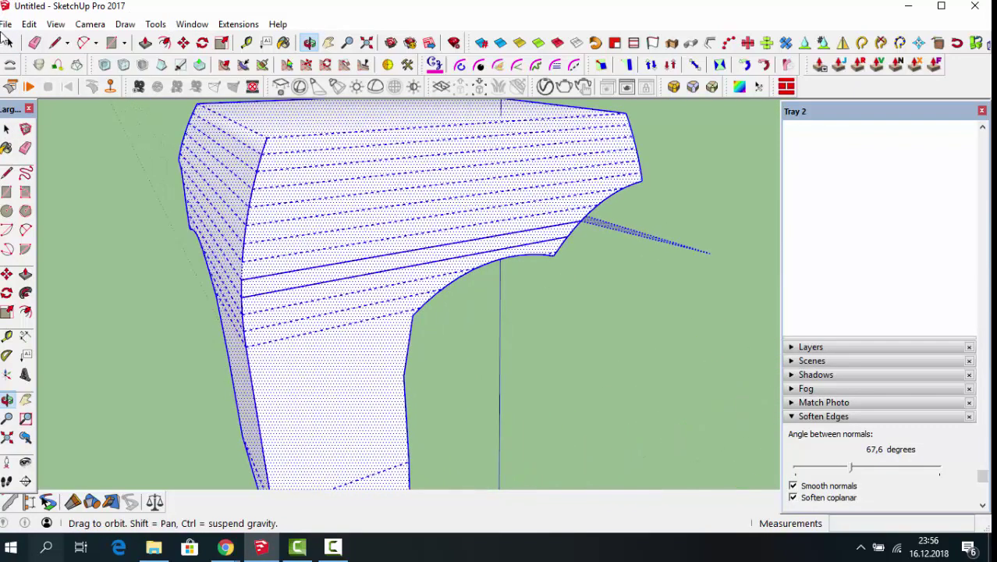
click(10, 42)
click(125, 197)
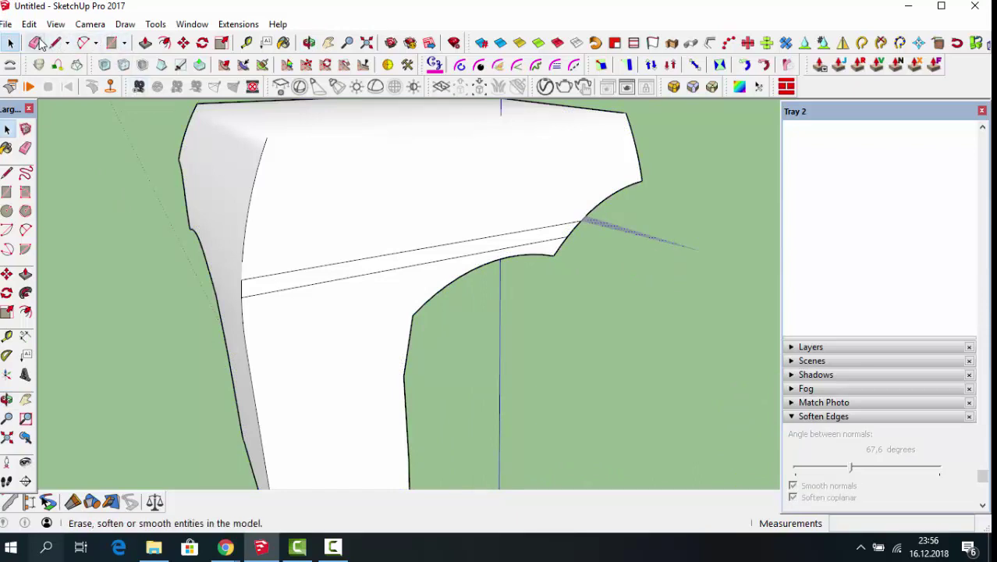
Step: Delete the stray edge sticking out from the leg's corner
click(34, 42)
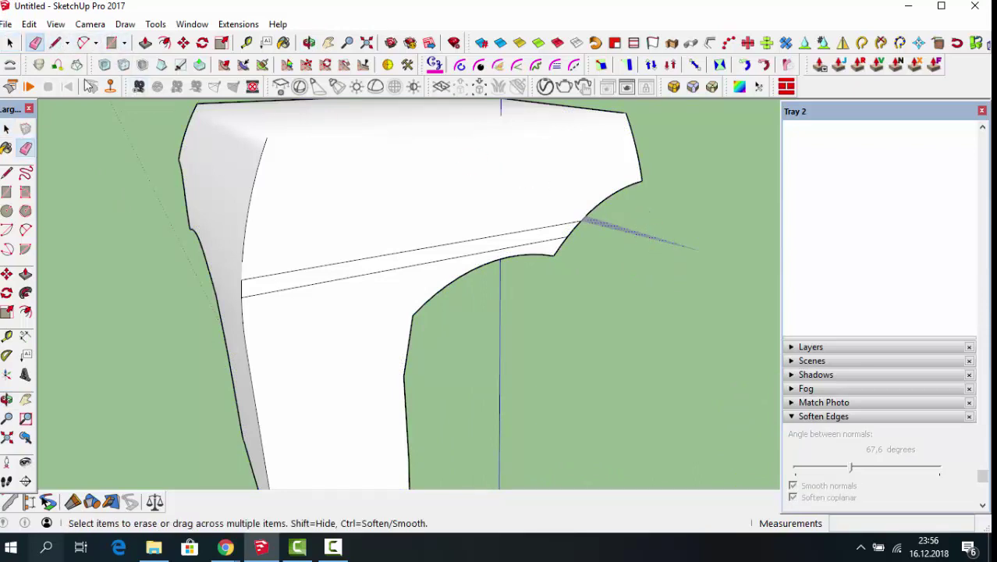
key(space)
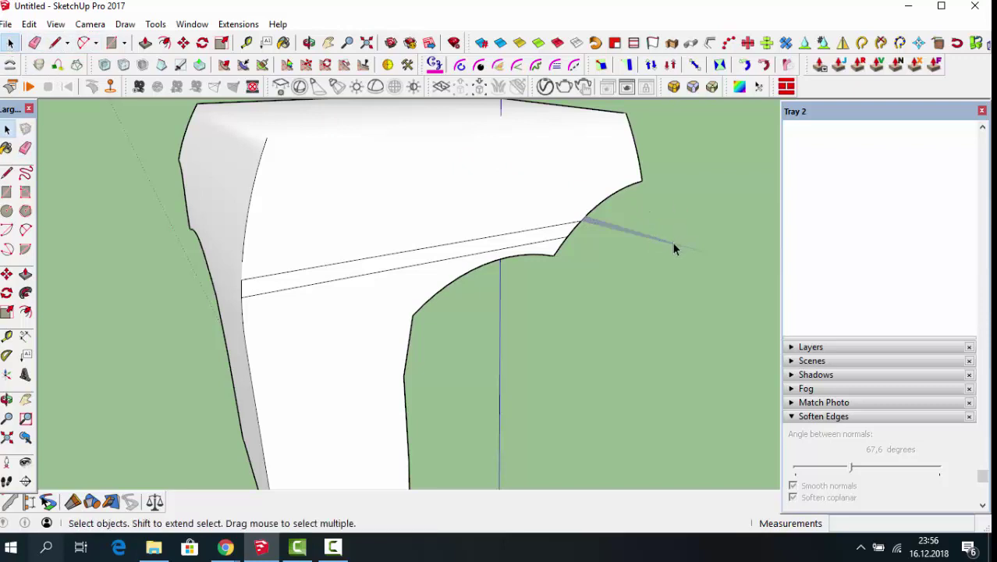
click(674, 244)
key(Delete)
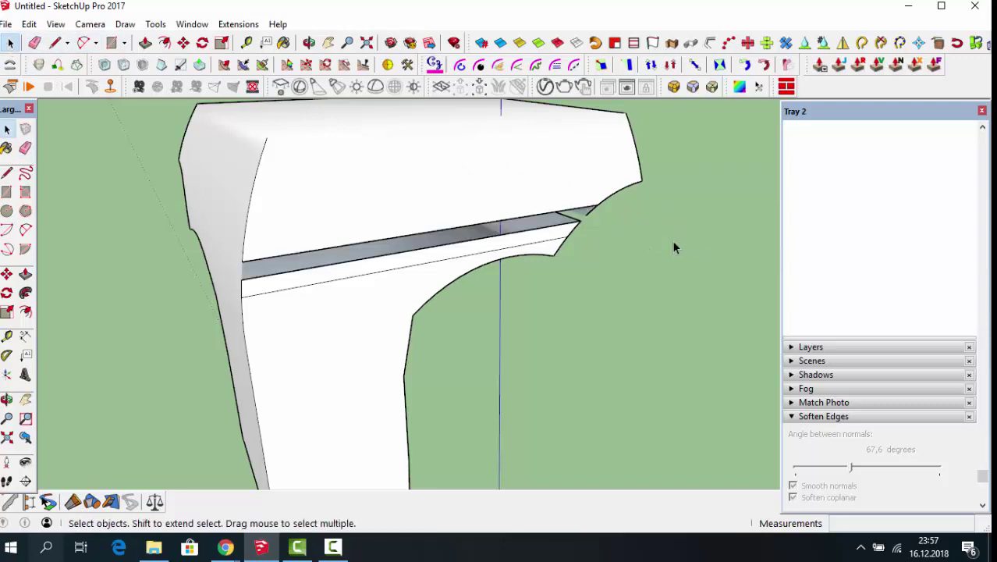
Step: Draw a short line at the band's corner to close the band face
click(52, 44)
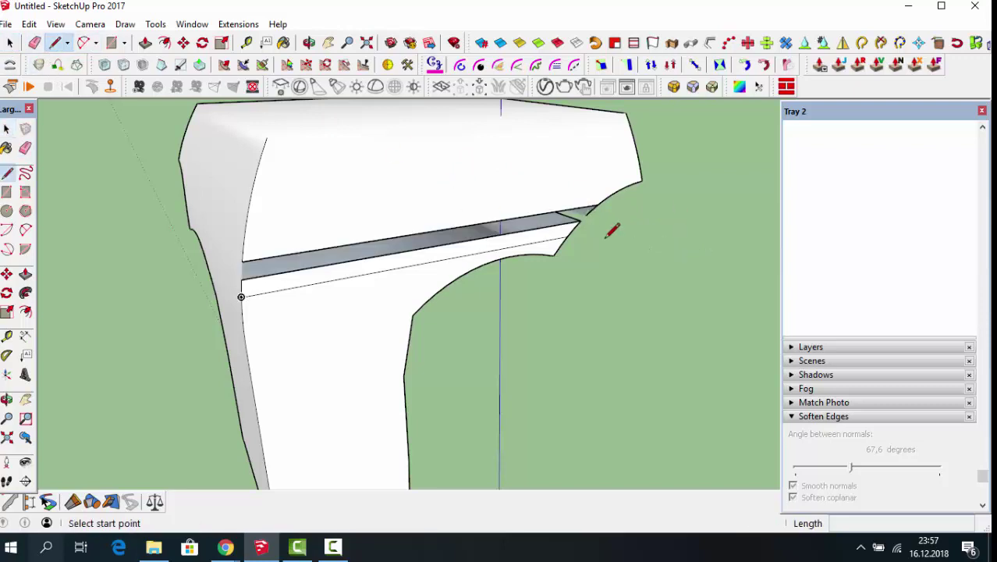
click(580, 220)
click(595, 206)
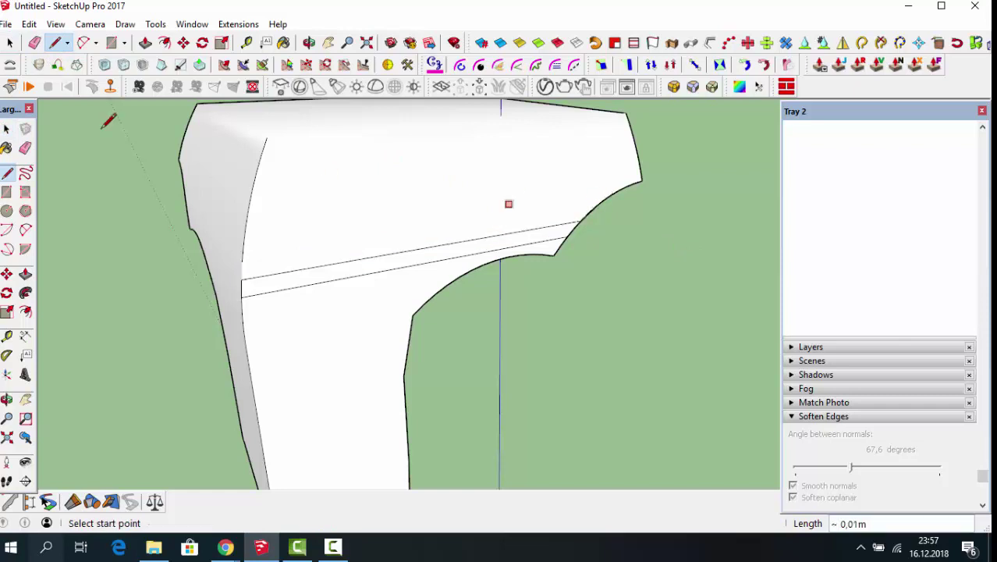
Step: Trace lines along the underside of the top to close the remaining gap
click(309, 42)
scroll(505, 193, up, 3)
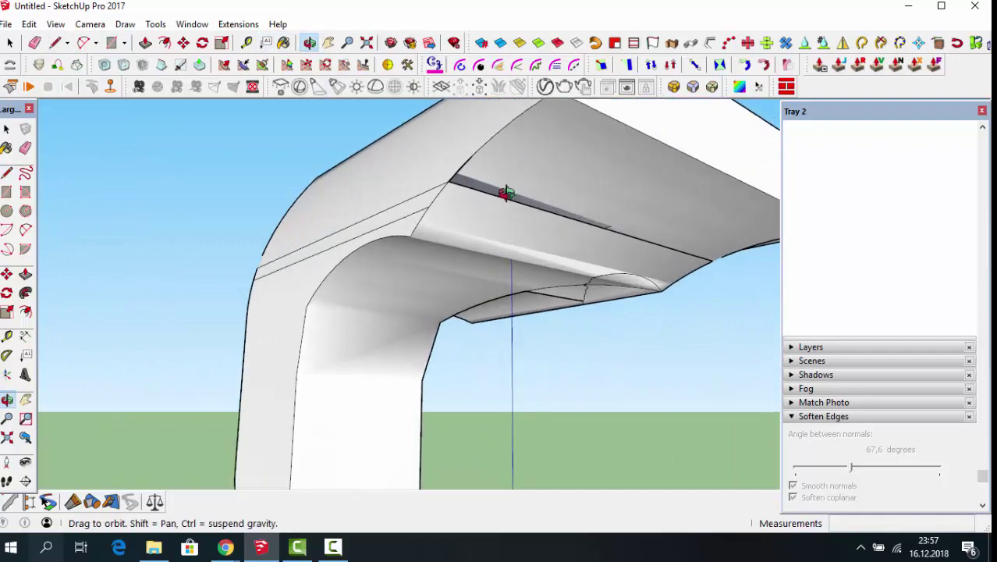
scroll(470, 194, up, 2)
drag(470, 193, 540, 240)
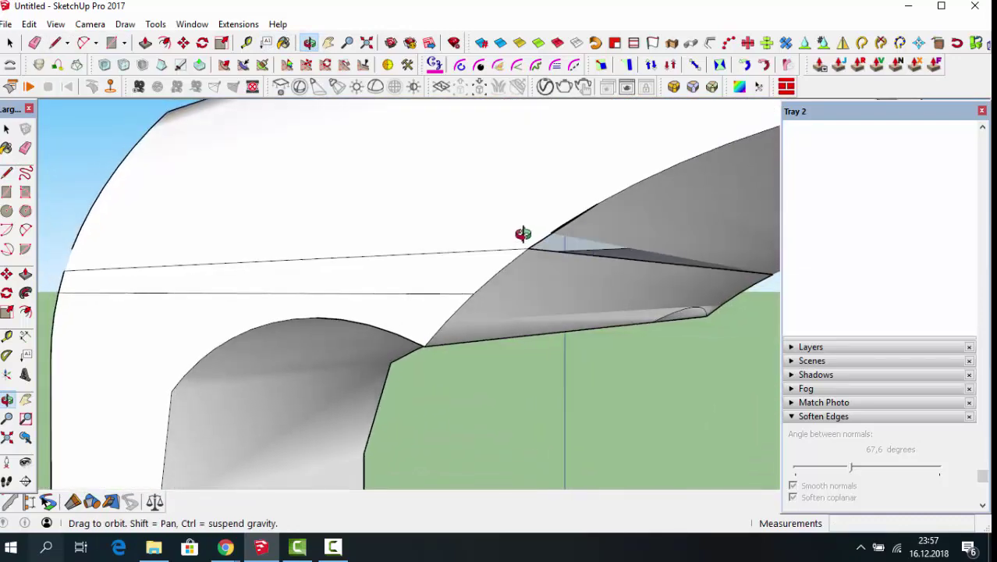
scroll(531, 240, up, 3)
scroll(534, 226, up, 3)
scroll(531, 226, down, 3)
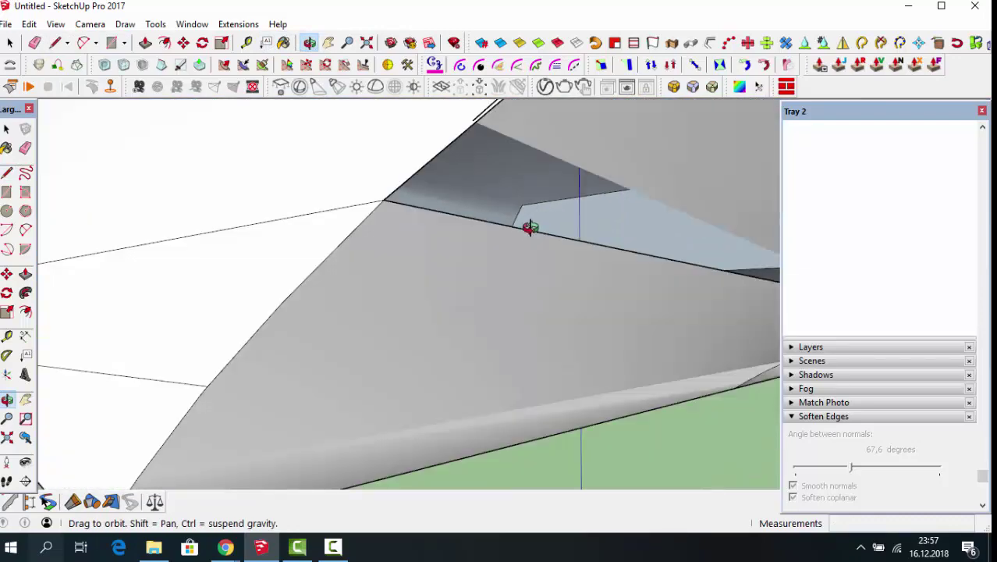
scroll(530, 226, down, 1)
scroll(452, 234, down, 1)
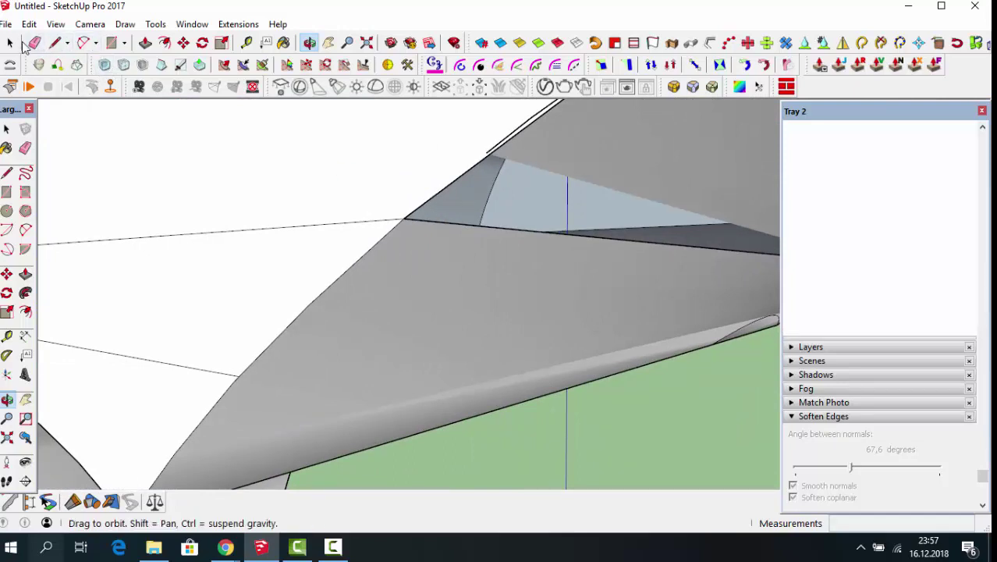
click(55, 42)
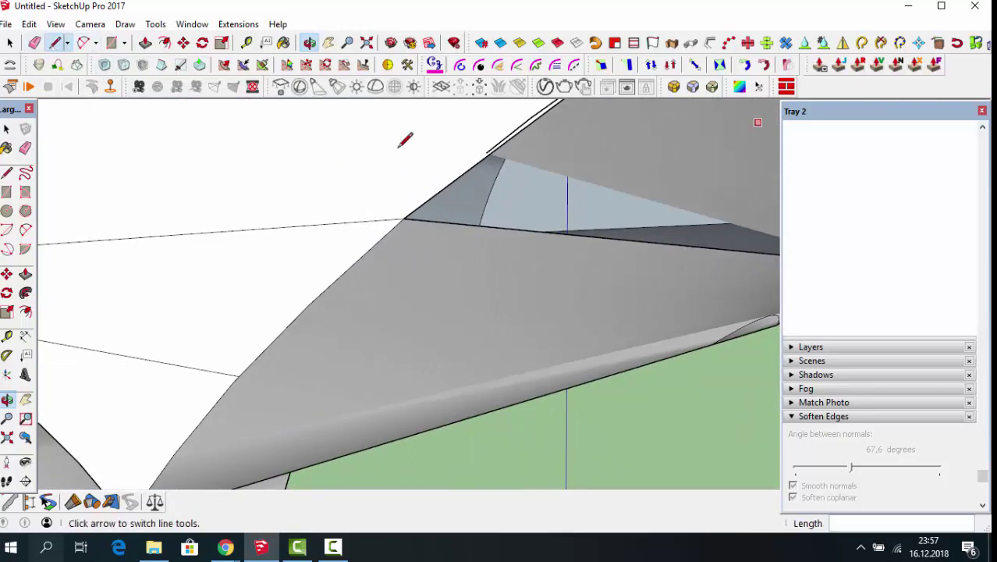
click(490, 153)
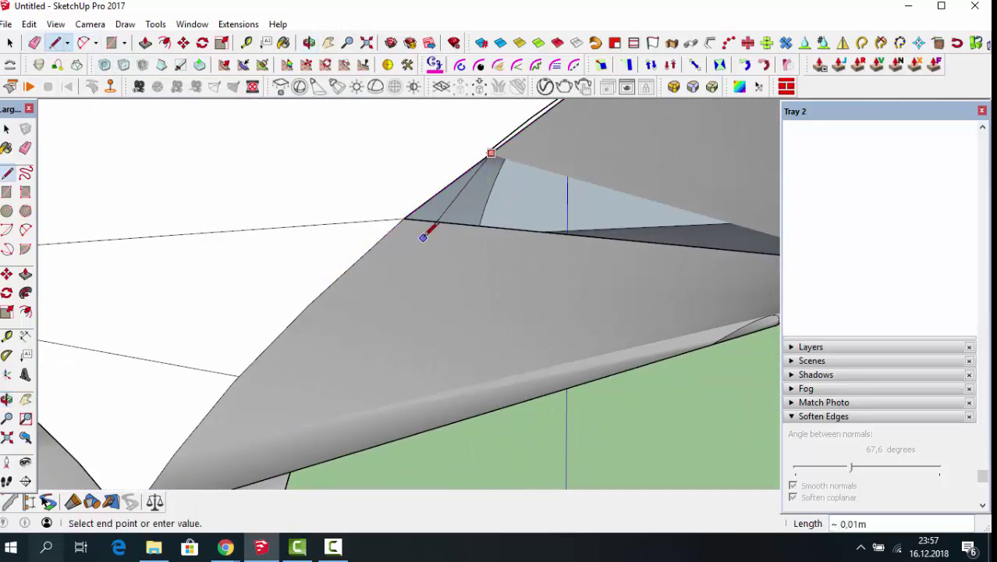
click(403, 218)
click(403, 218)
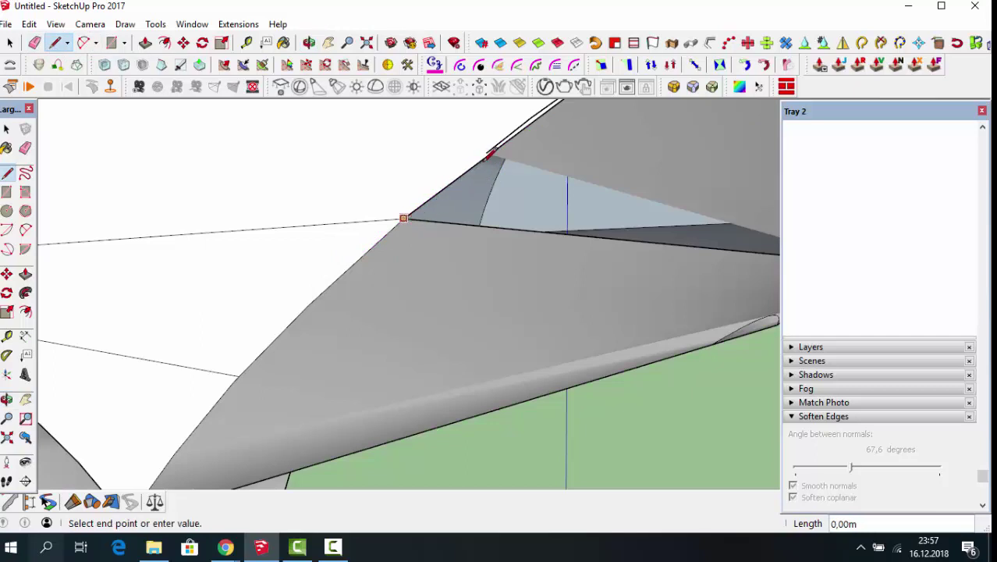
click(494, 150)
key(ctrl+z)
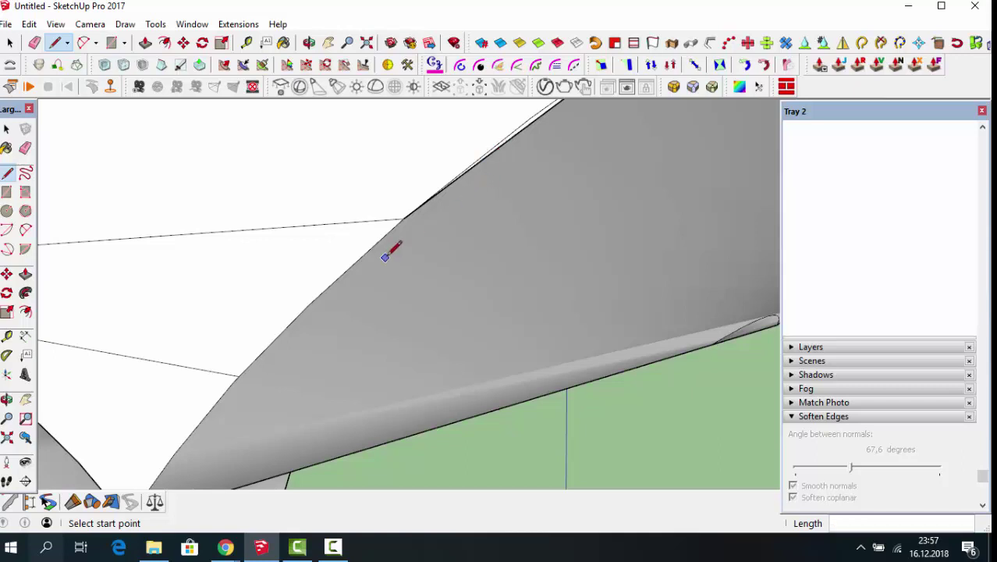
Step: Erase the upper and lower lines running across the leg's top face
scroll(393, 243, down, 2)
scroll(399, 253, down, 2)
scroll(399, 251, down, 2)
scroll(409, 227, down, 2)
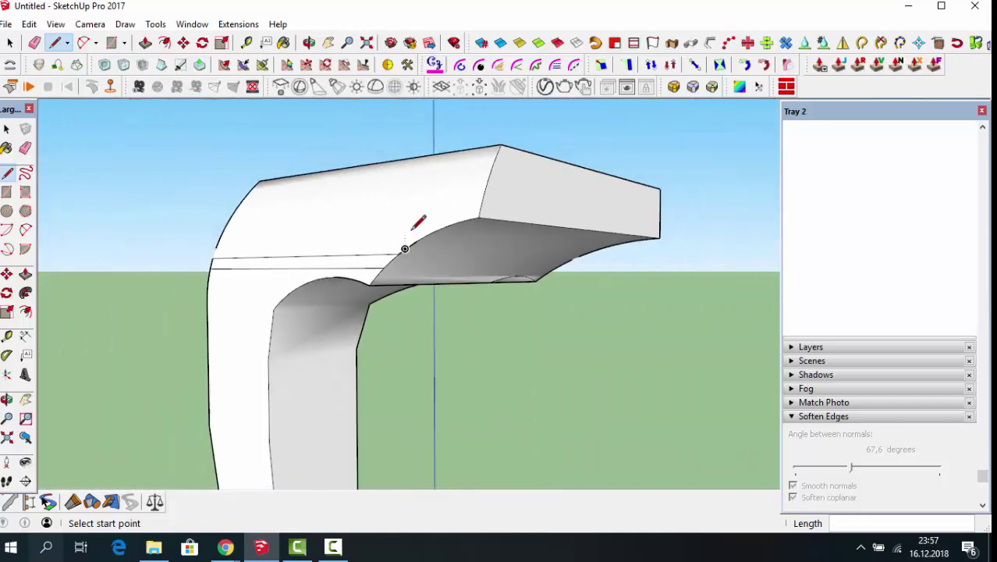
click(311, 43)
drag(390, 390, 410, 274)
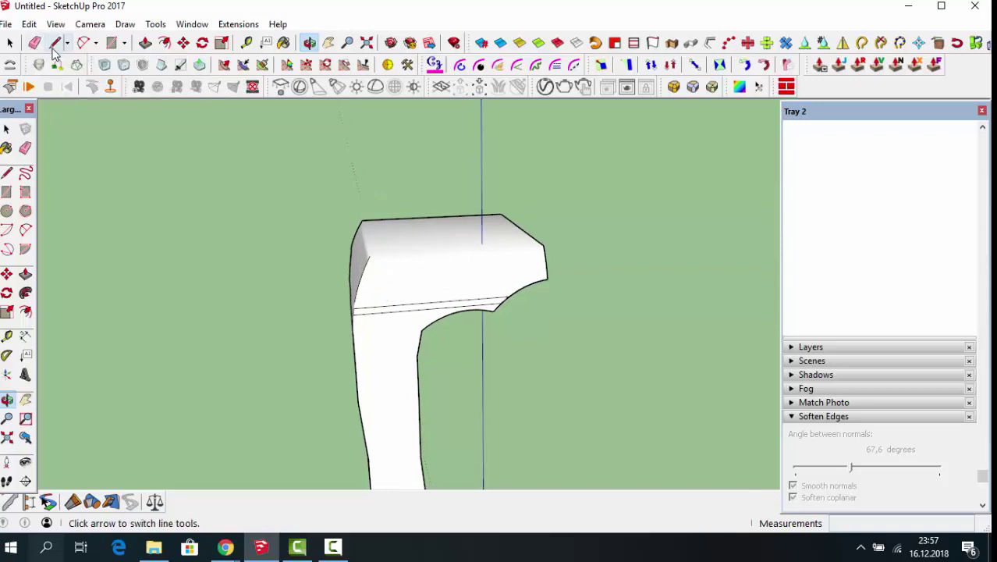
click(35, 43)
scroll(411, 282, up, 1)
scroll(372, 332, up, 2)
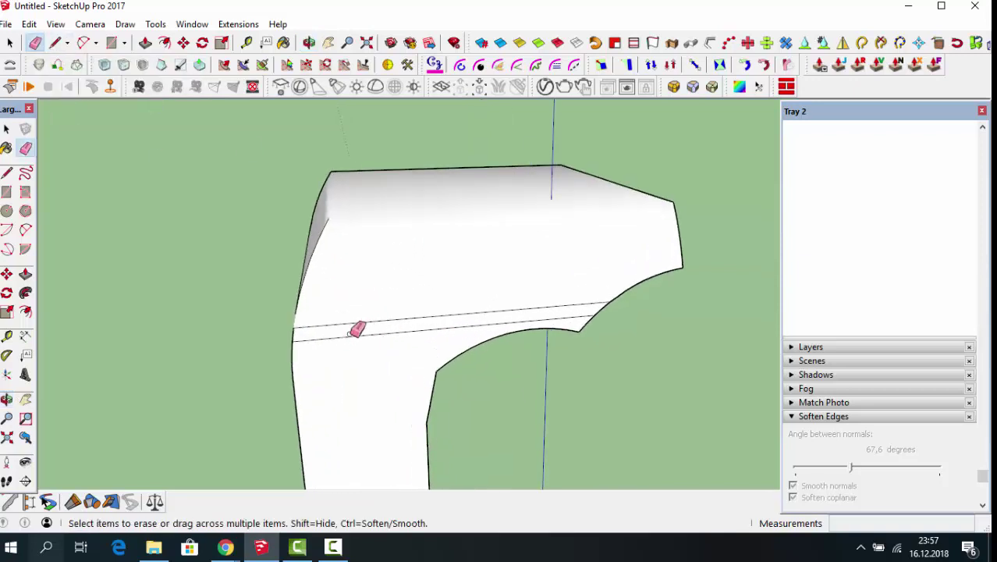
click(360, 327)
click(362, 327)
Step: Zoom out and orbit to view the whole leg standing upright
scroll(390, 304, down, 2)
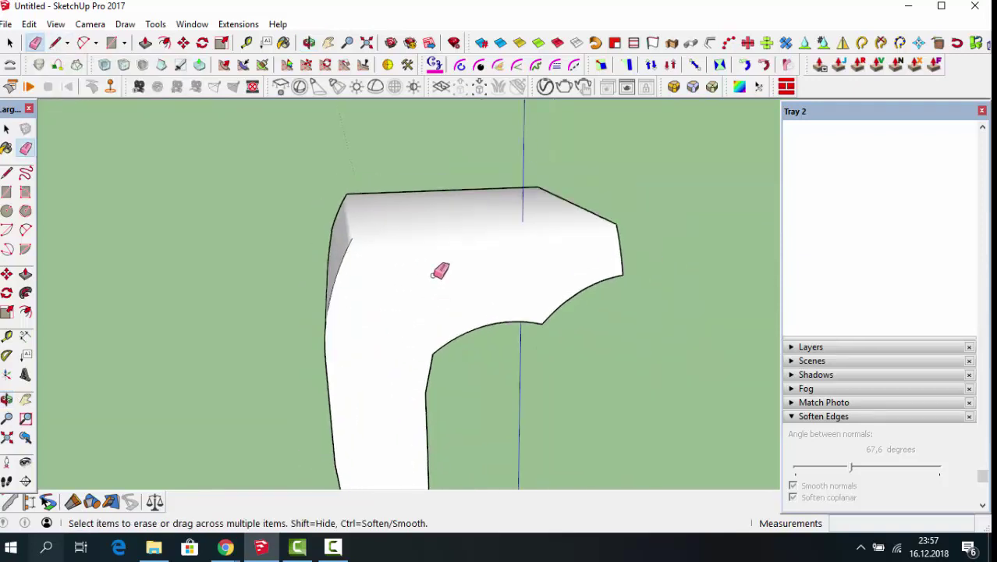
scroll(444, 258, down, 2)
scroll(446, 250, down, 3)
scroll(444, 246, down, 2)
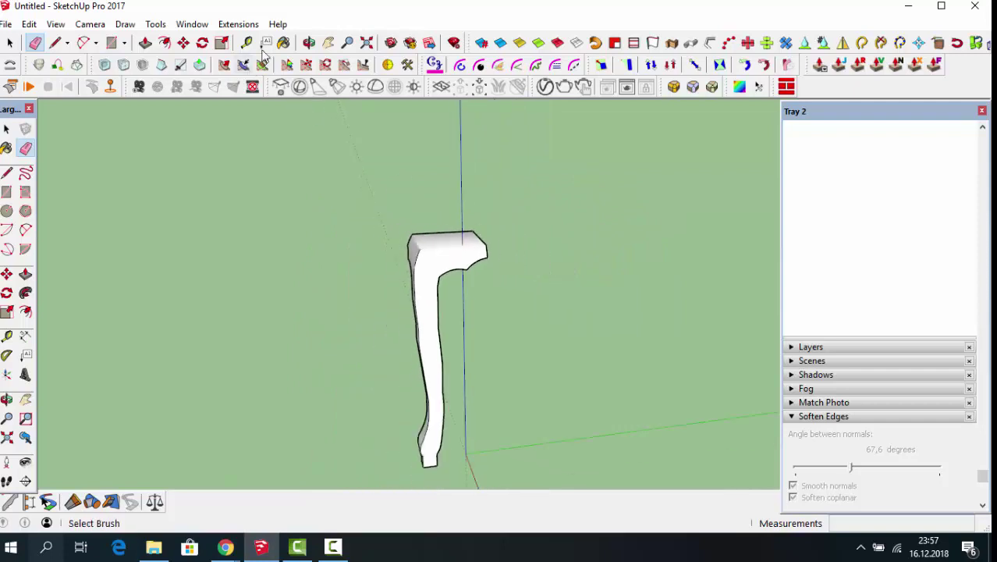
click(309, 43)
mouse_move(467, 452)
mouse_down()
mouse_move(644, 414)
mouse_move(474, 291)
mouse_move(519, 370)
mouse_up()
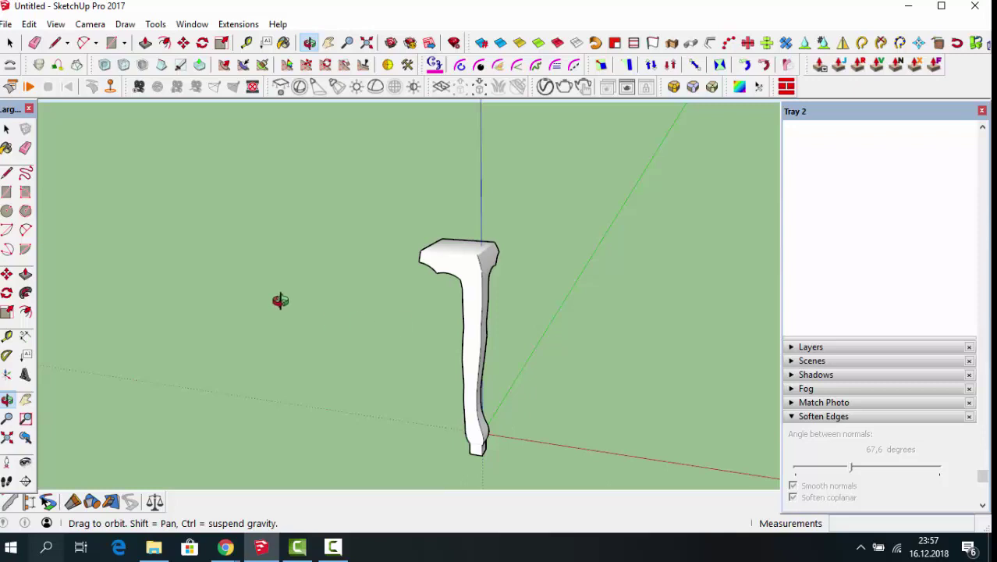
Step: Select the entire leg and make it Component#1 with default settings
click(10, 43)
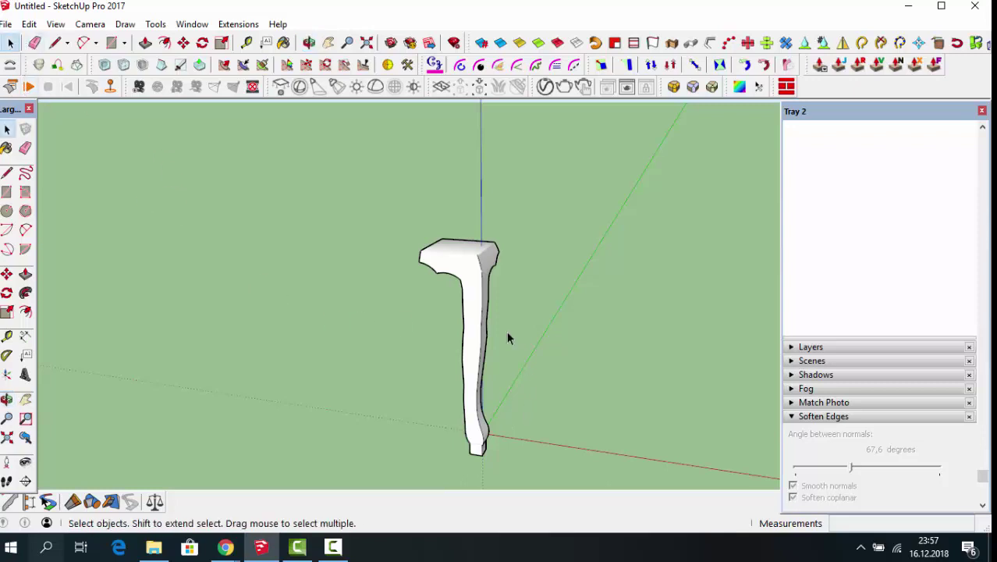
triple_click(466, 277)
right_click(466, 277)
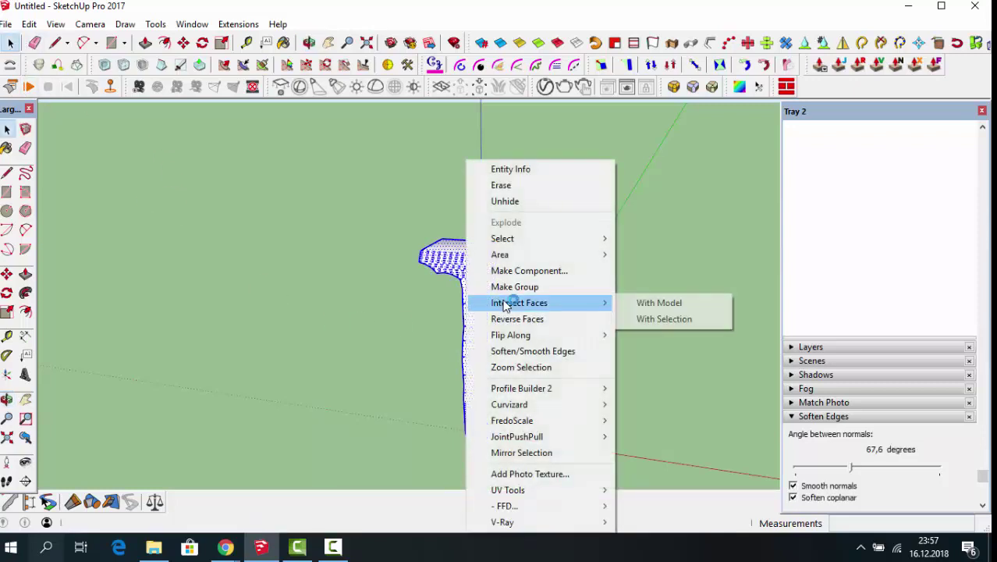
click(527, 273)
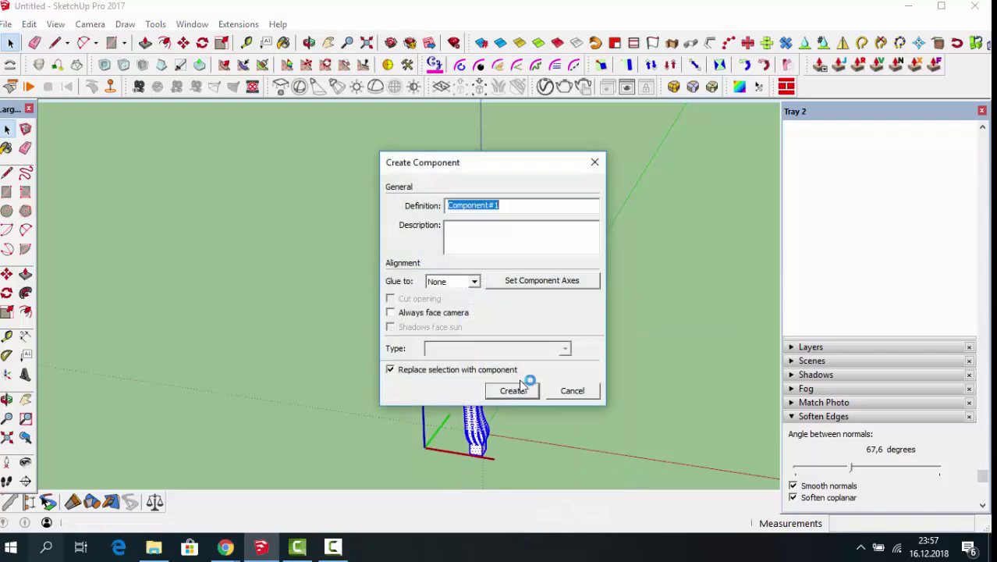
click(524, 390)
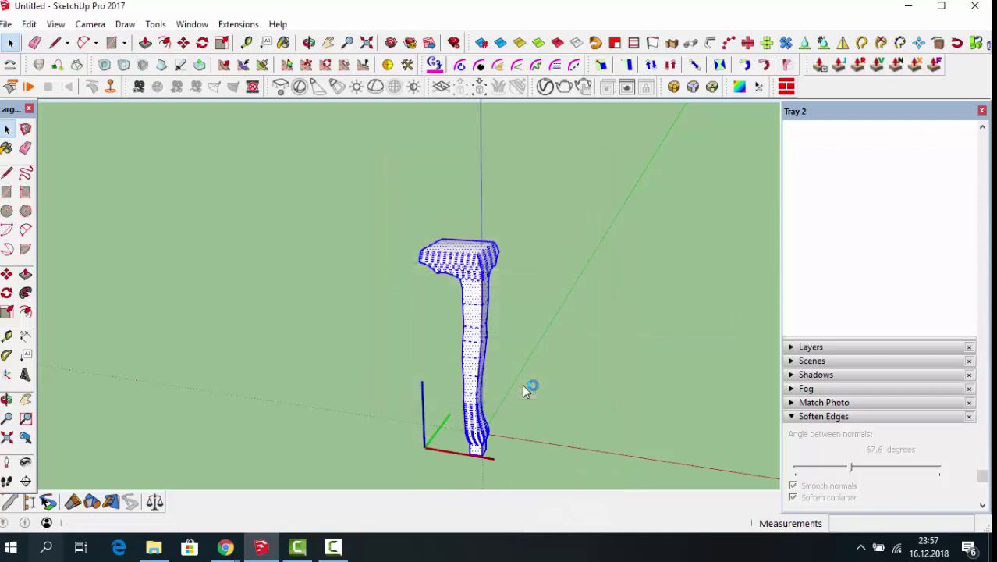
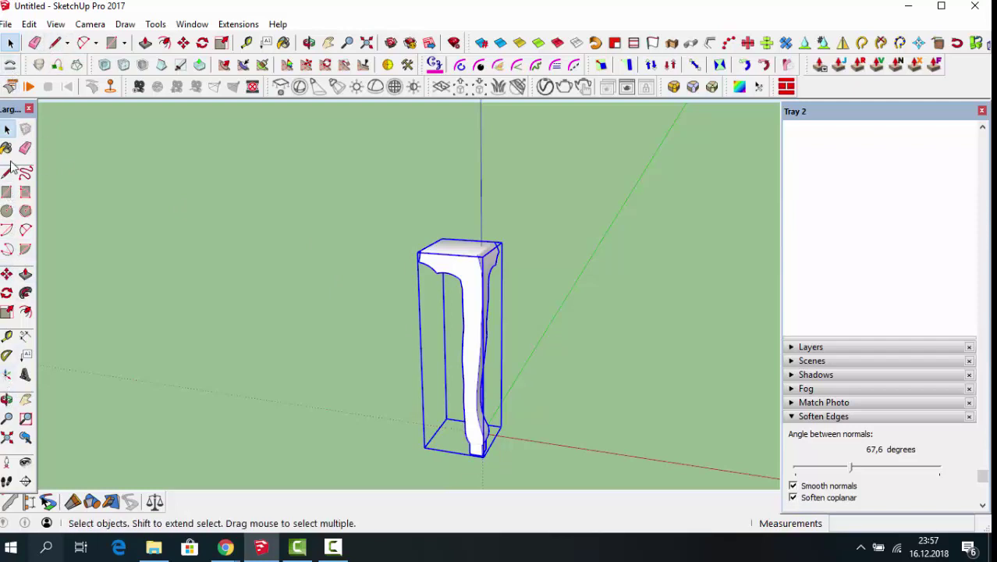
Step: Start a new material from the Paint Bucket and browse for its texture image
key(b)
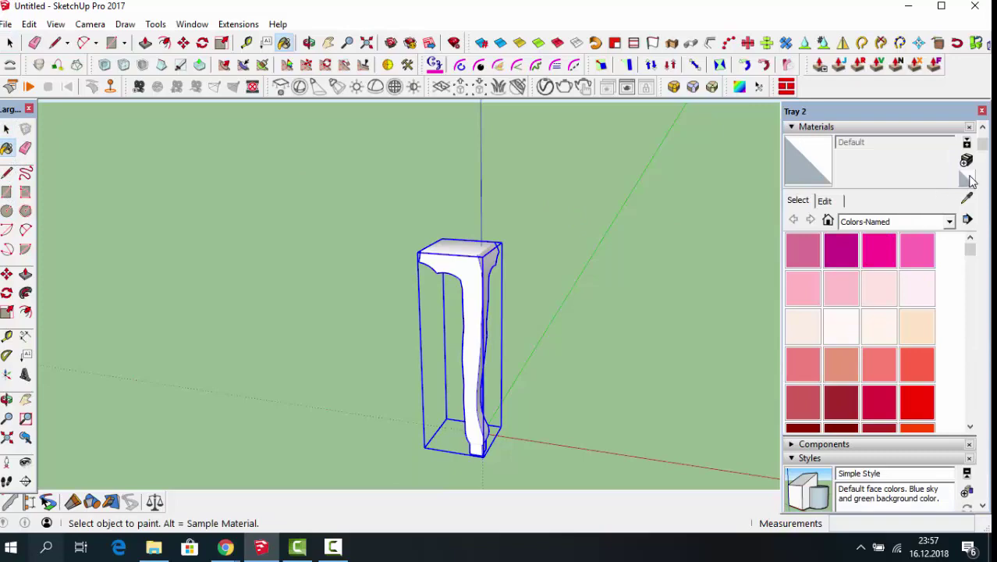
click(966, 161)
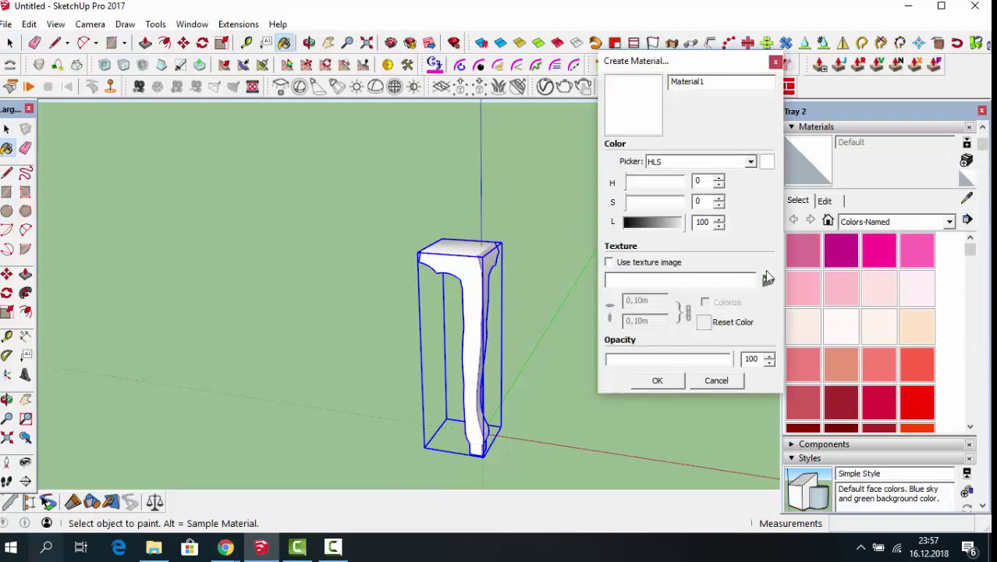
click(767, 279)
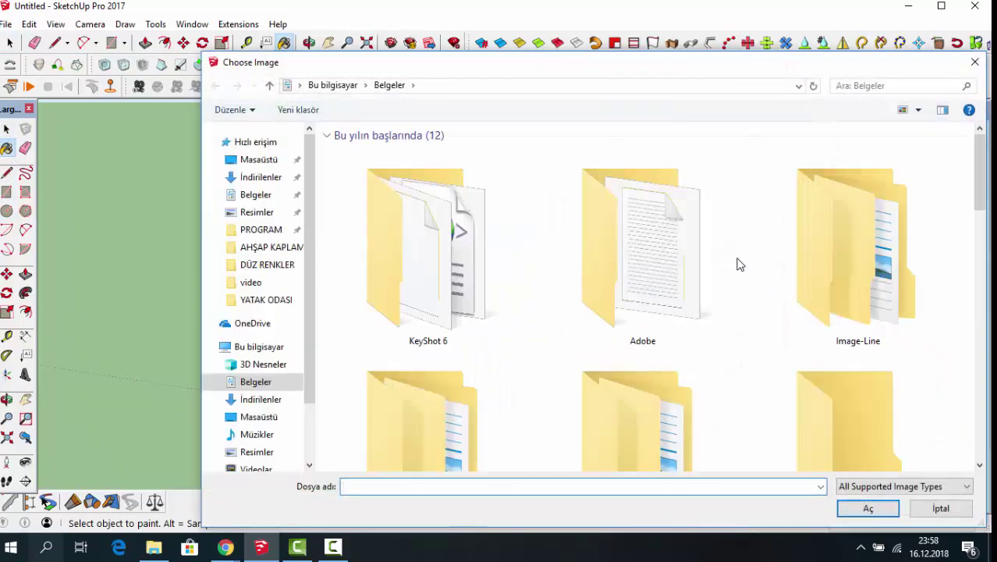
scroll(546, 388, down, 3)
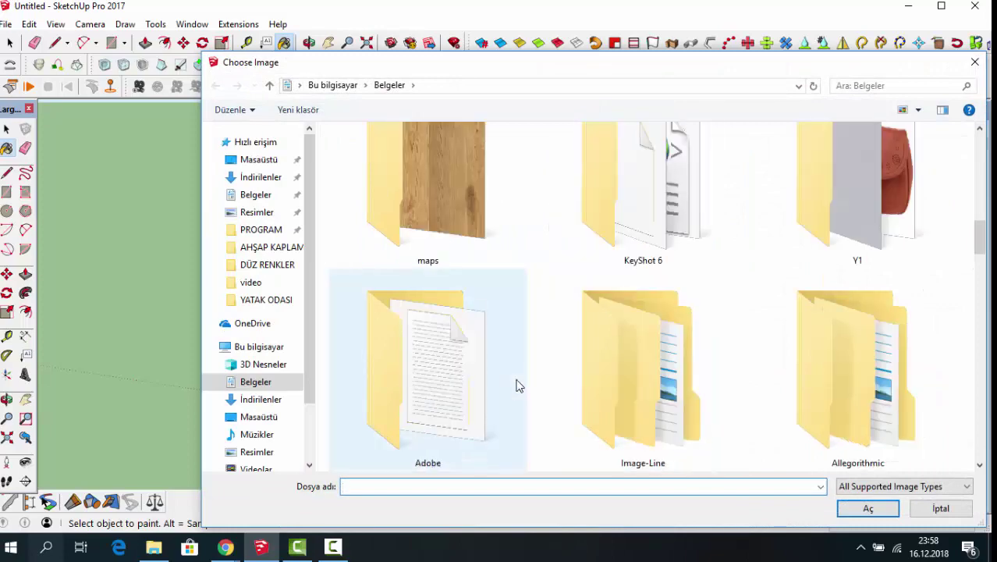
scroll(519, 385, down, 5)
scroll(519, 385, up, 3)
scroll(517, 383, up, 3)
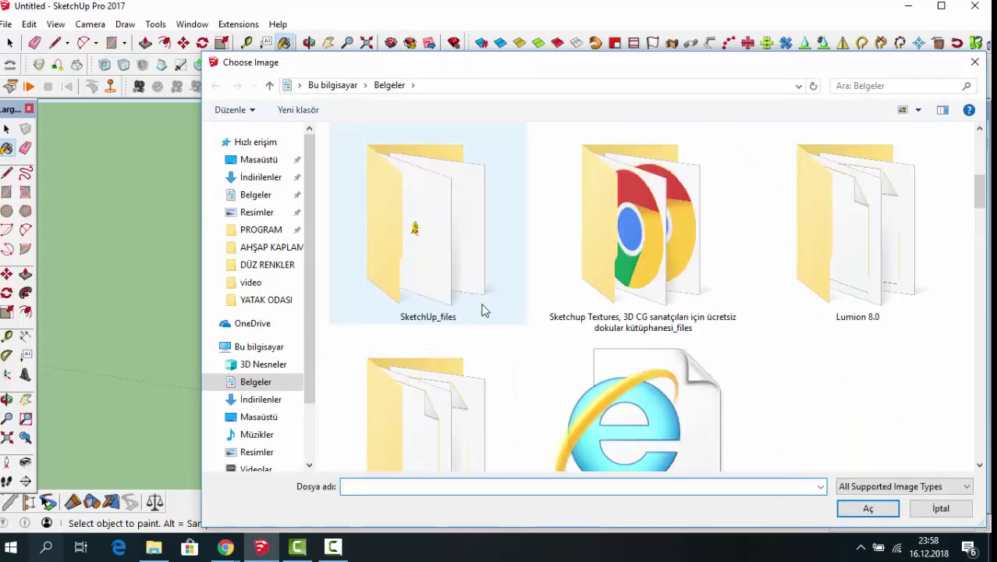
scroll(479, 314, up, 1)
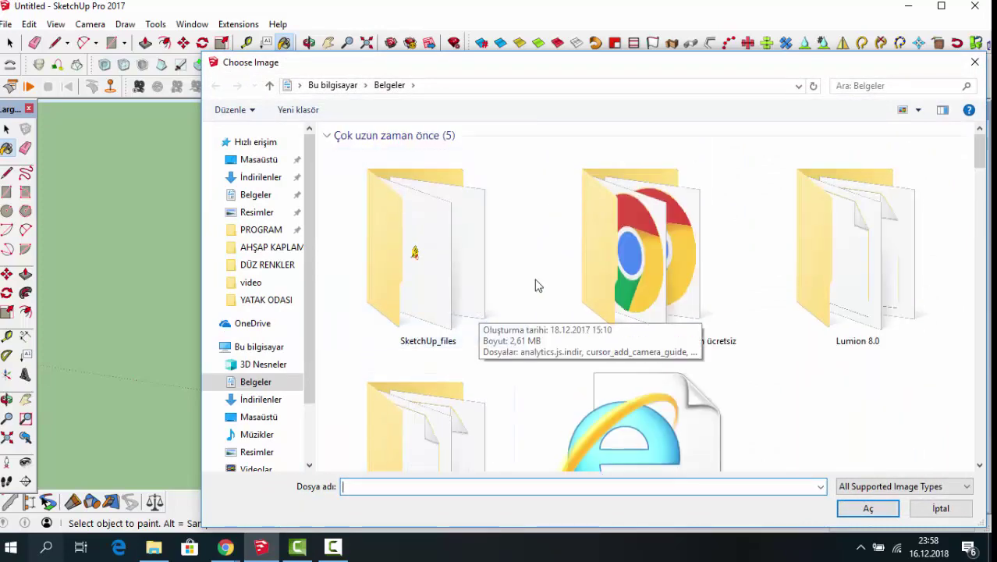
scroll(534, 282, down, 2)
scroll(234, 444, down, 2)
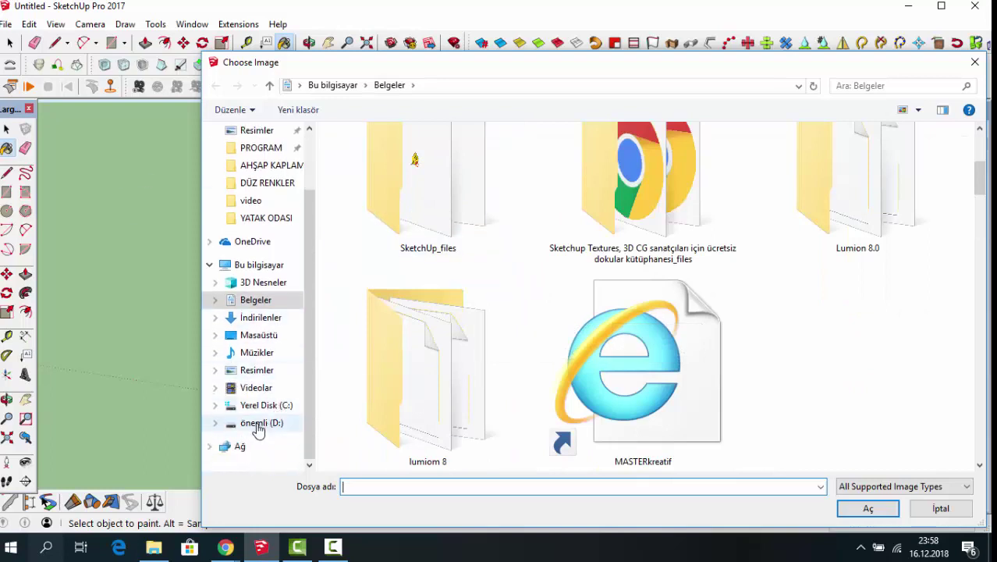
Step: Choose AVUSTRALYA CEVIZ from D:\TEXTURE\AHŞAP KAPLAMA as the material's texture
click(260, 423)
double_click(359, 167)
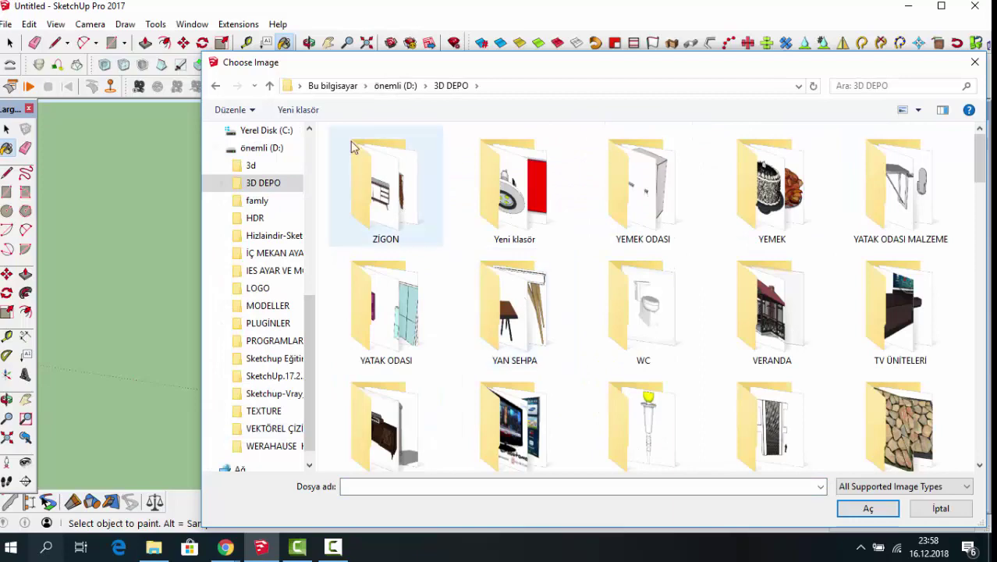
click(396, 86)
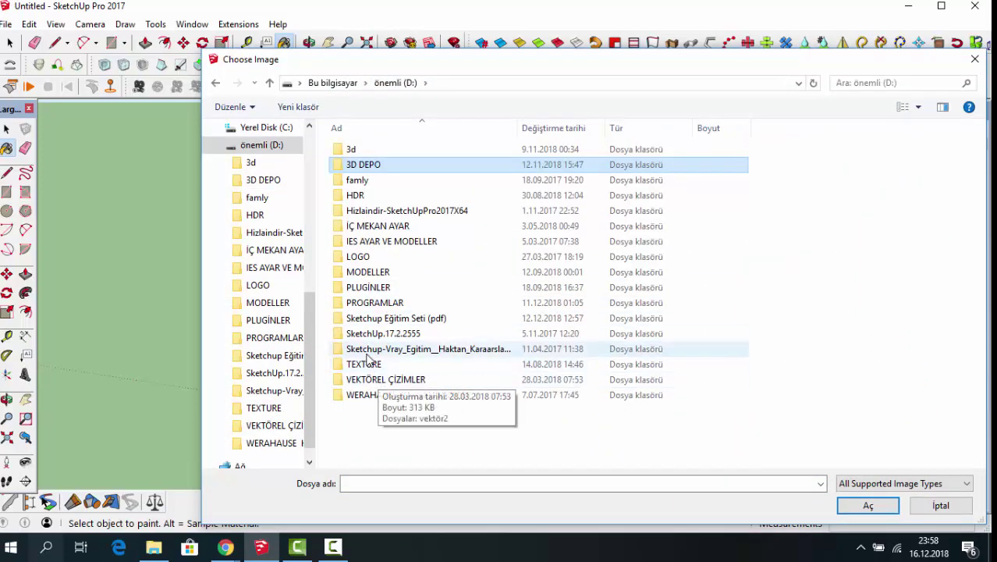
click(368, 367)
double_click(370, 367)
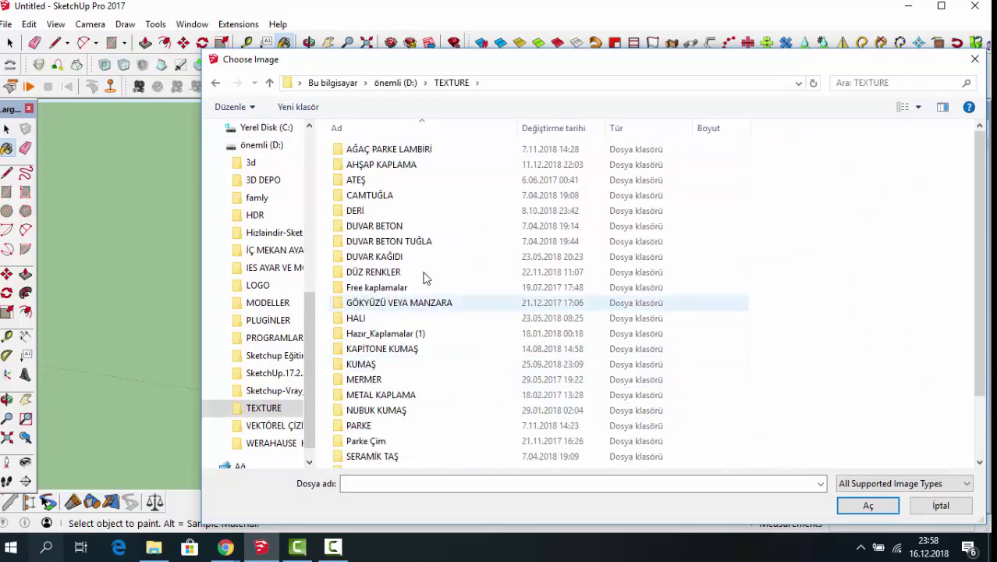
double_click(390, 165)
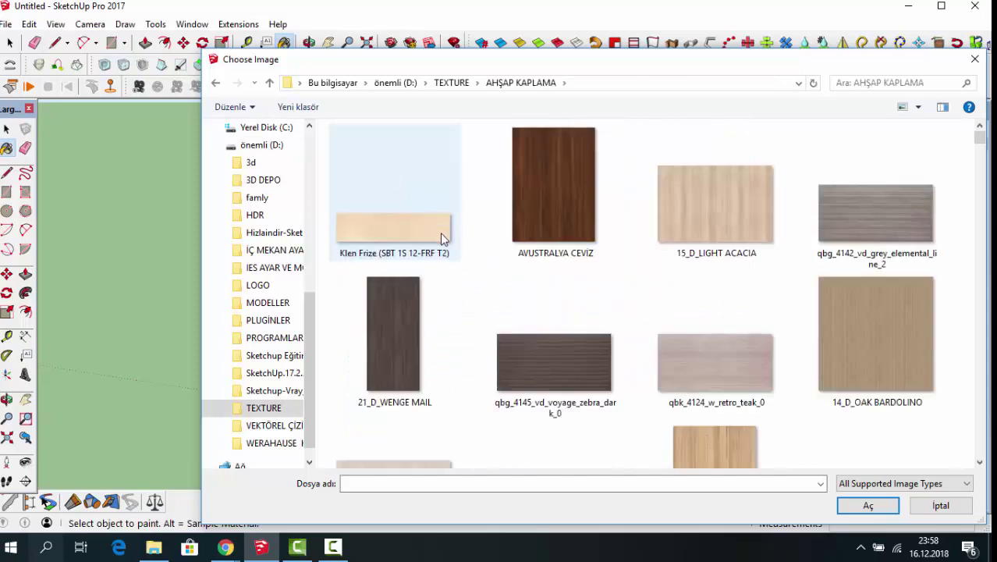
double_click(564, 220)
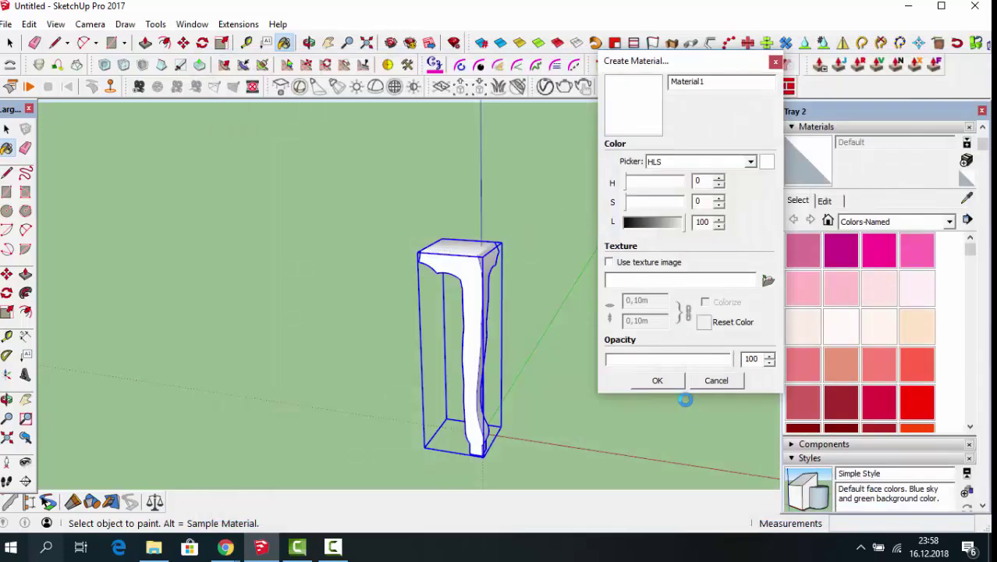
Step: Confirm the walnut Material1 and paint the cabriole leg with it
click(671, 384)
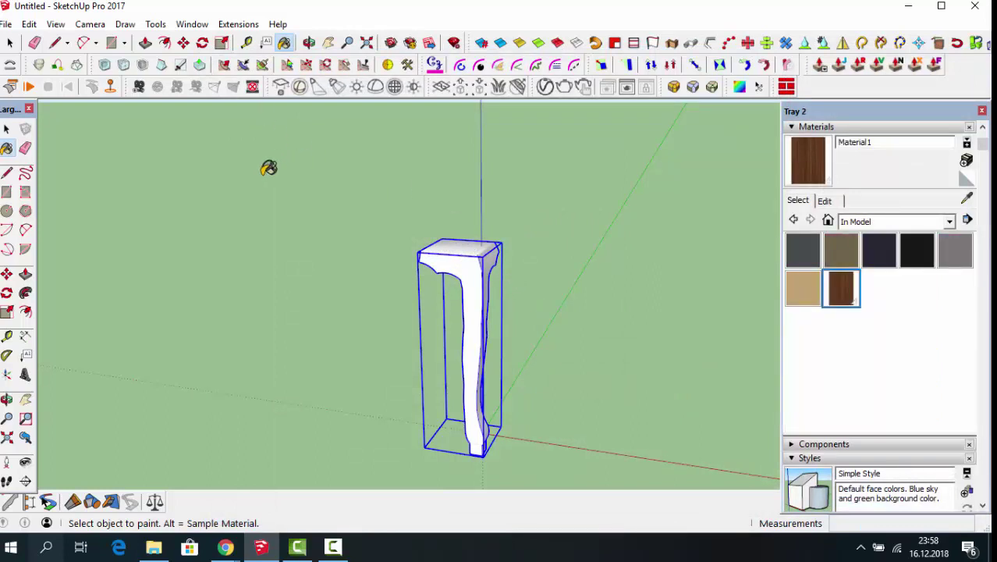
click(468, 265)
click(10, 42)
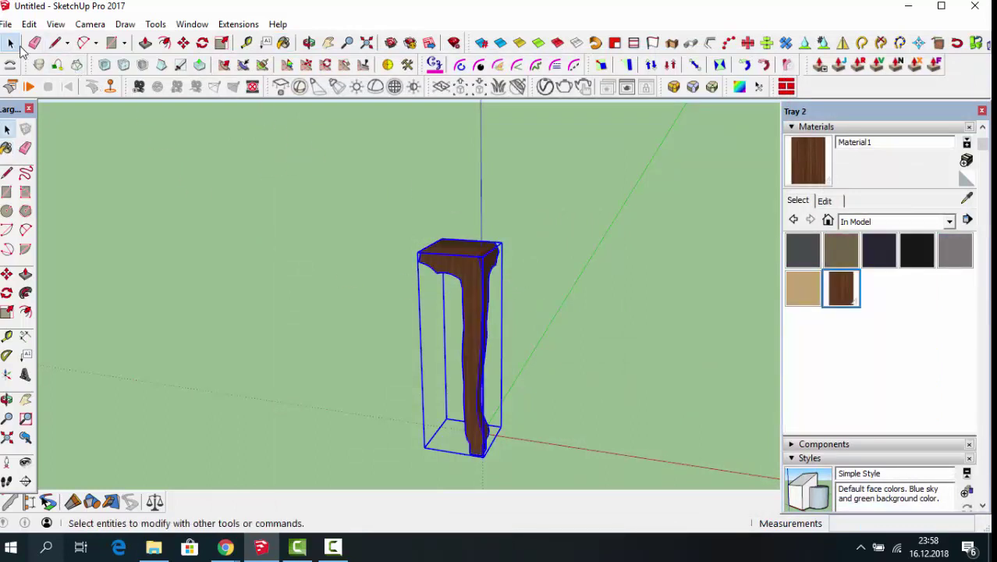
scroll(631, 363, up, 2)
scroll(498, 329, up, 2)
scroll(459, 312, up, 2)
scroll(460, 309, up, 1)
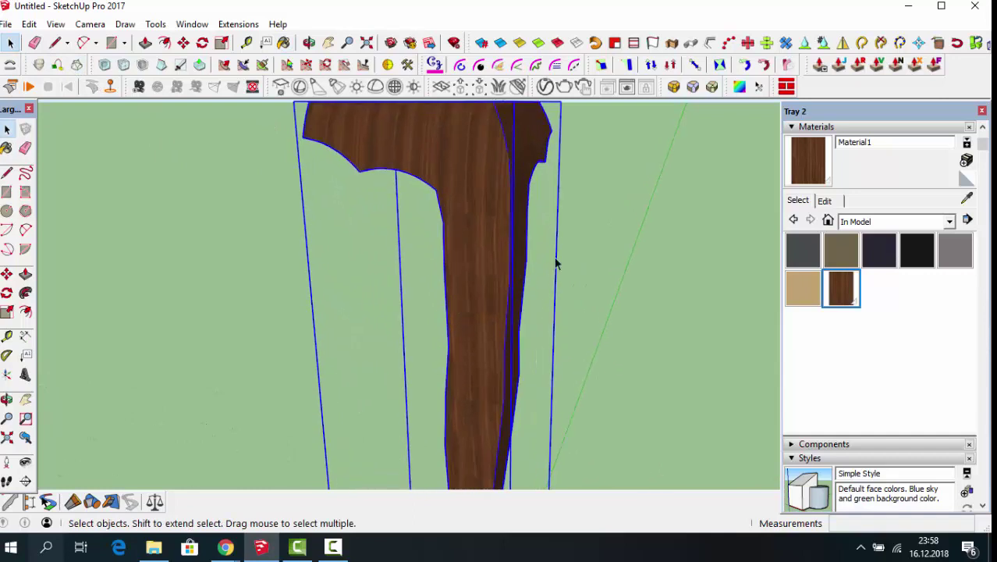
Step: Show Material1's colour and texture settings, then deselect the leg
click(826, 200)
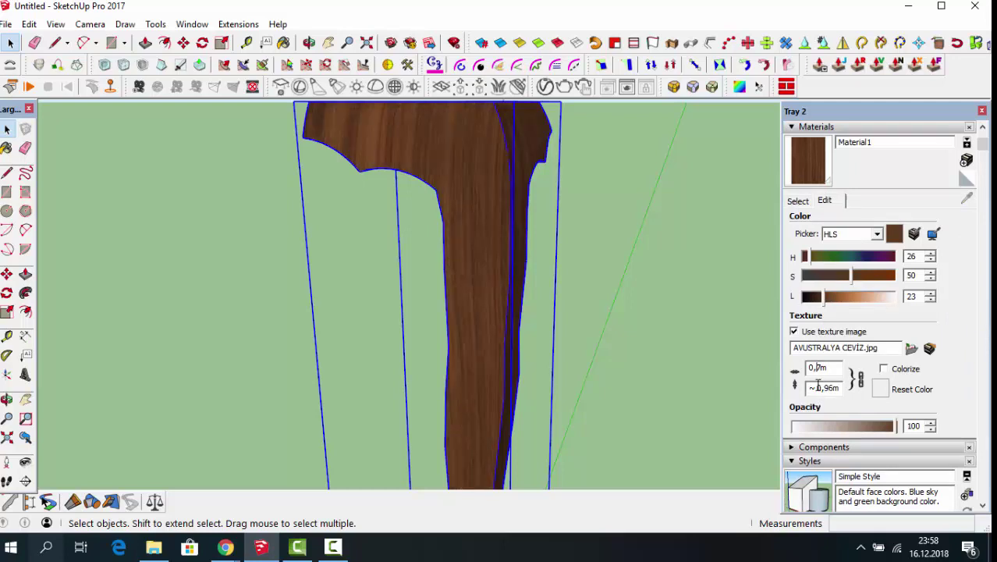
scroll(570, 273, down, 3)
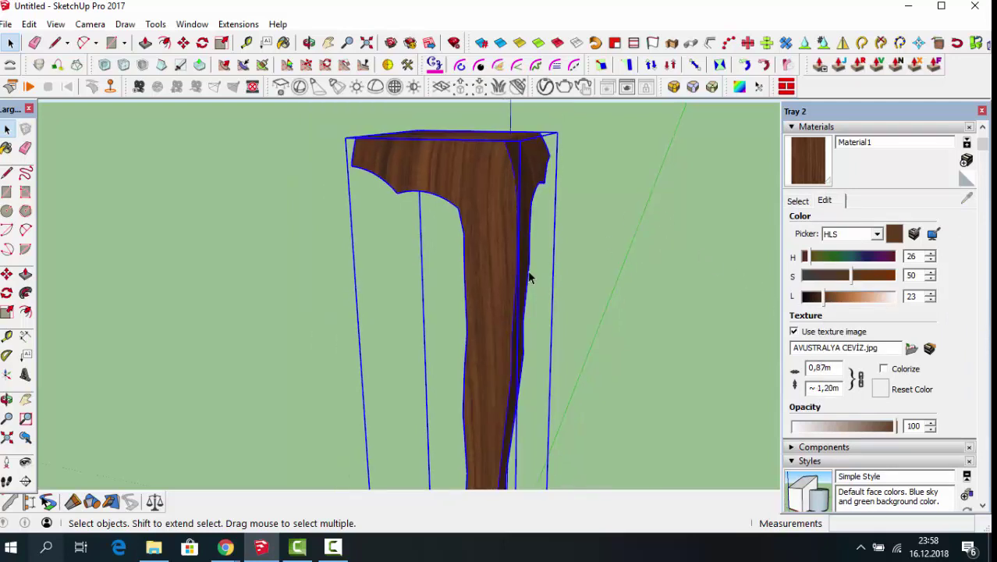
scroll(528, 278, down, 2)
click(344, 200)
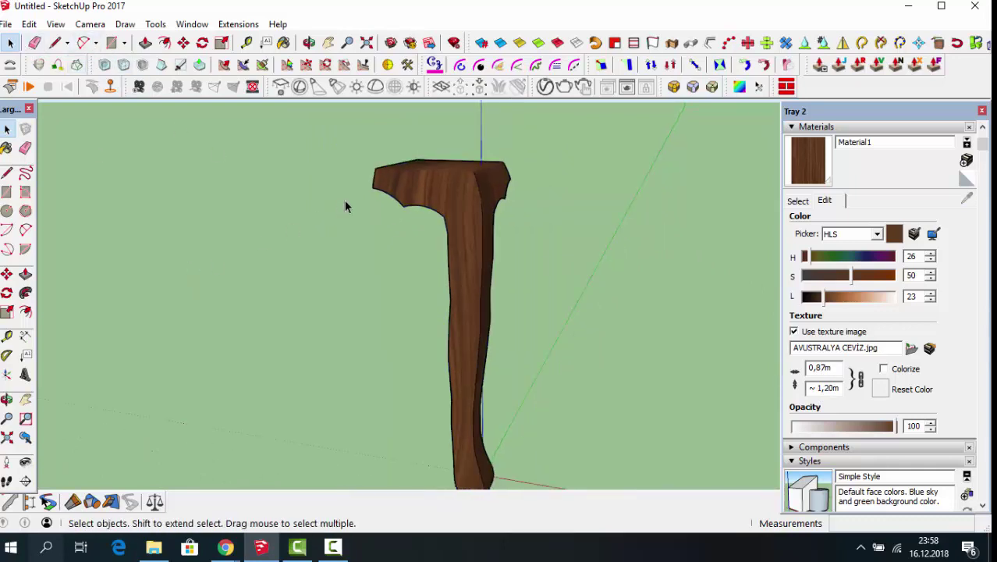
scroll(351, 201, down, 3)
scroll(351, 201, down, 1)
Step: Draw a 1 by 1,90 rectangle on the ground beside the walnut leg
click(320, 48)
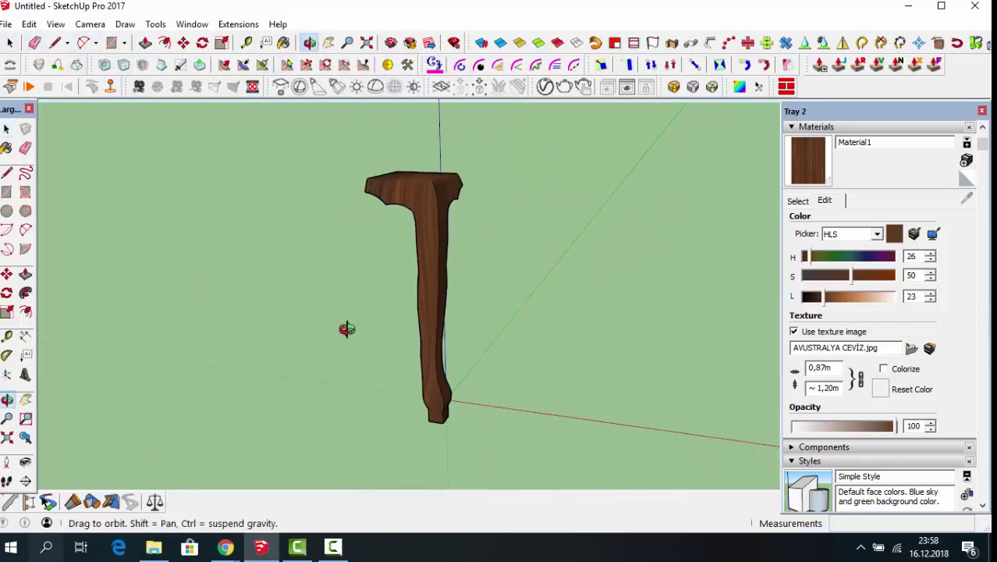
mouse_move(345, 327)
mouse_down()
mouse_move(468, 400)
mouse_move(454, 232)
mouse_up()
mouse_move(412, 372)
mouse_down()
mouse_move(383, 318)
mouse_move(398, 286)
mouse_move(446, 263)
mouse_up()
click(111, 42)
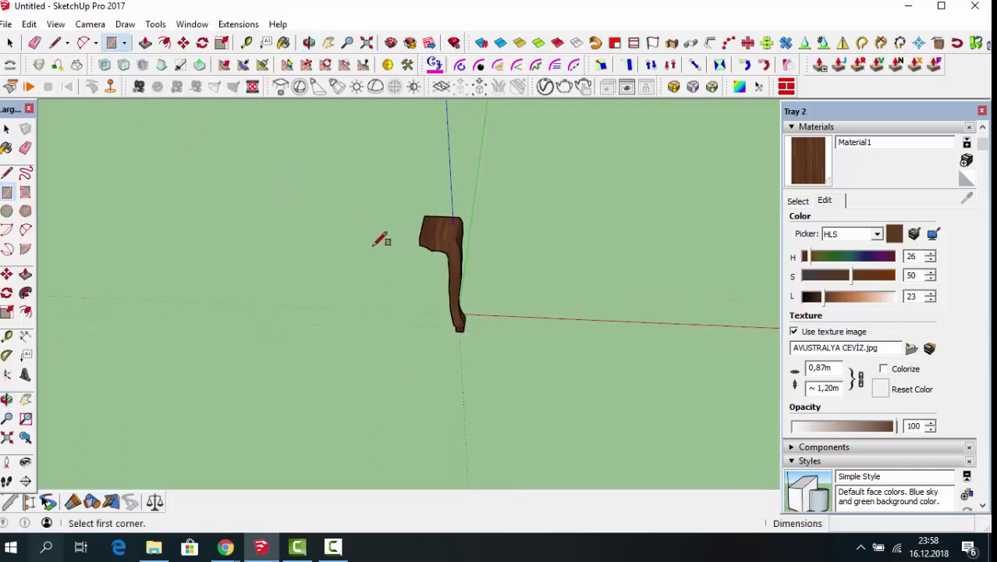
click(407, 175)
click(69, 308)
text(1,8)
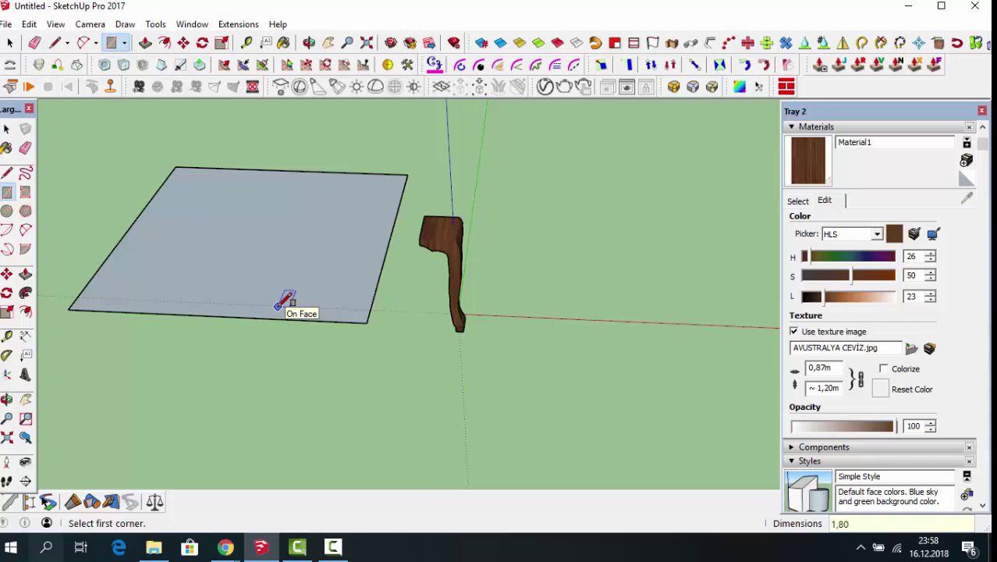
text(;)
text(0,9)
key(Return)
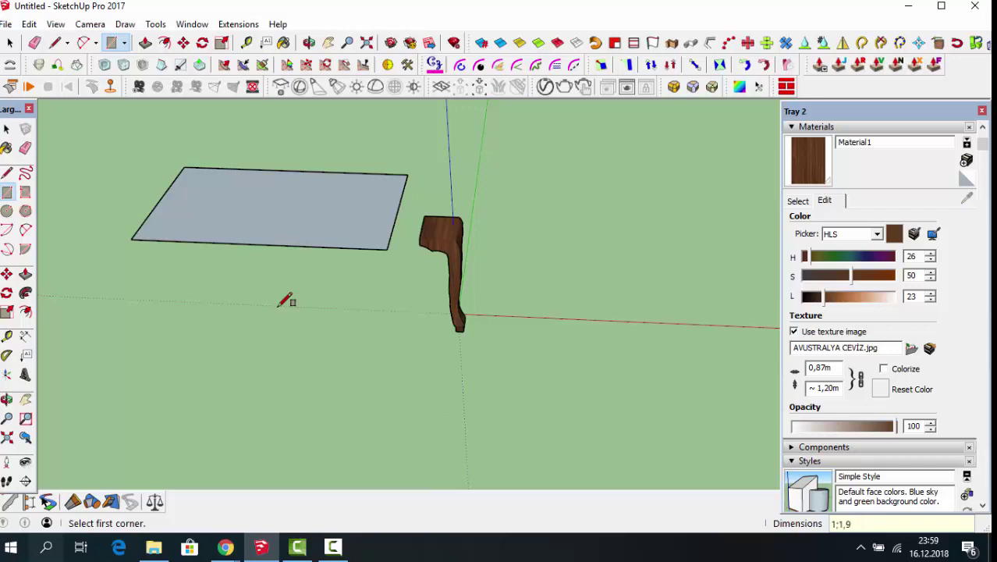
key(Return)
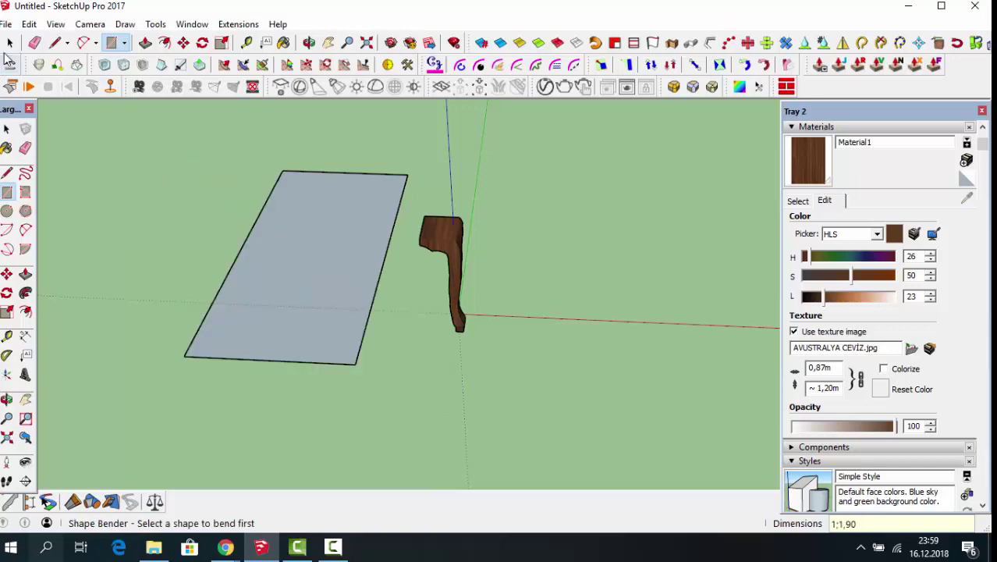
key(space)
Step: Make the rectangle into a component
click(291, 251)
right_click(291, 252)
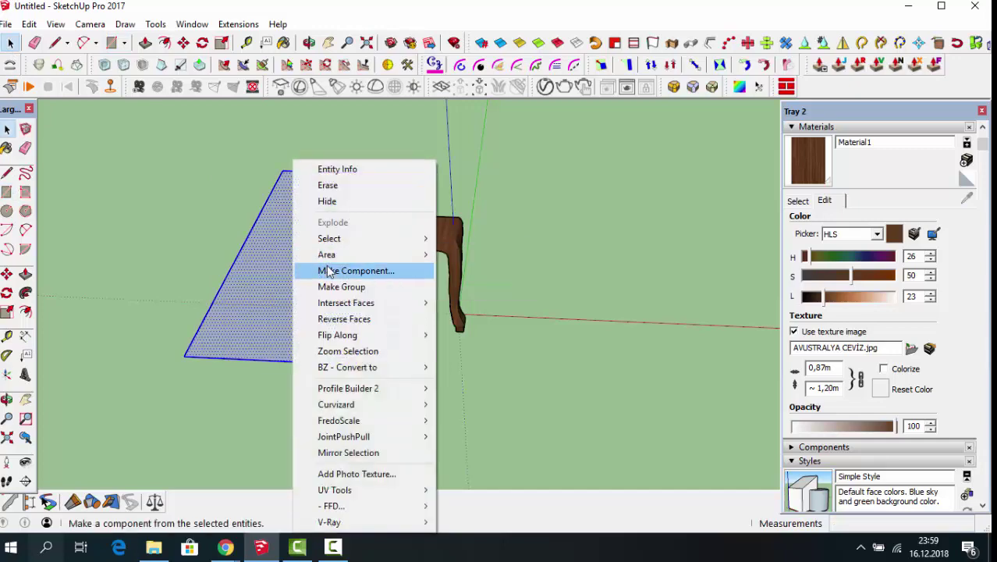
click(328, 270)
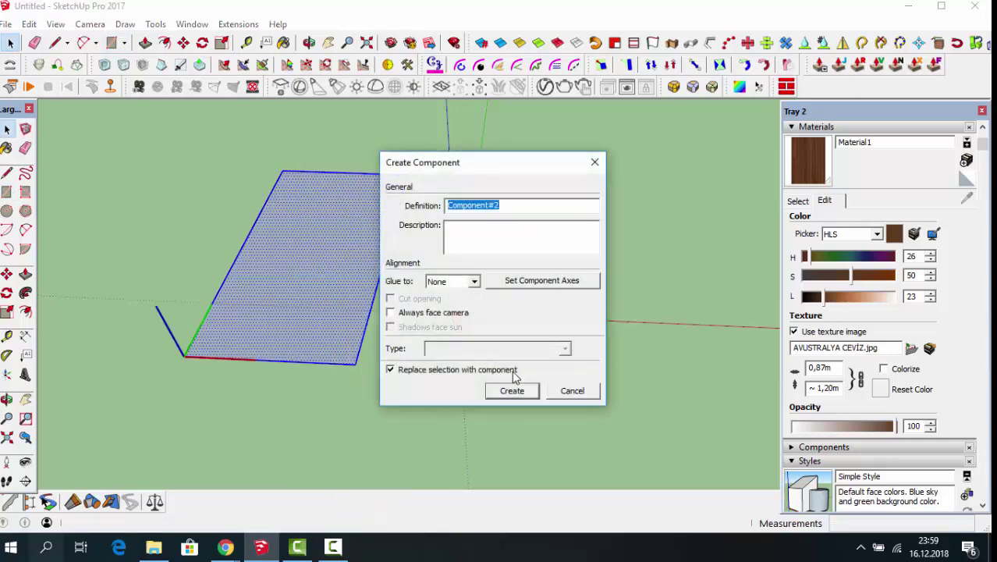
click(512, 390)
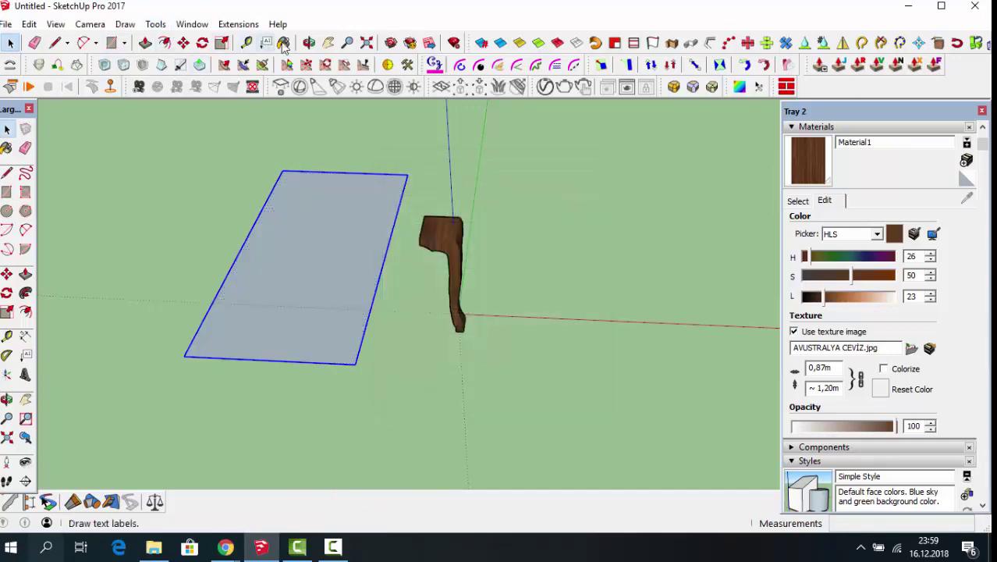
Step: Push/Pull the rectangle face up about 0.04 m into a thin slab
click(309, 42)
mouse_move(461, 312)
mouse_down()
mouse_move(481, 308)
mouse_move(197, 104)
mouse_up()
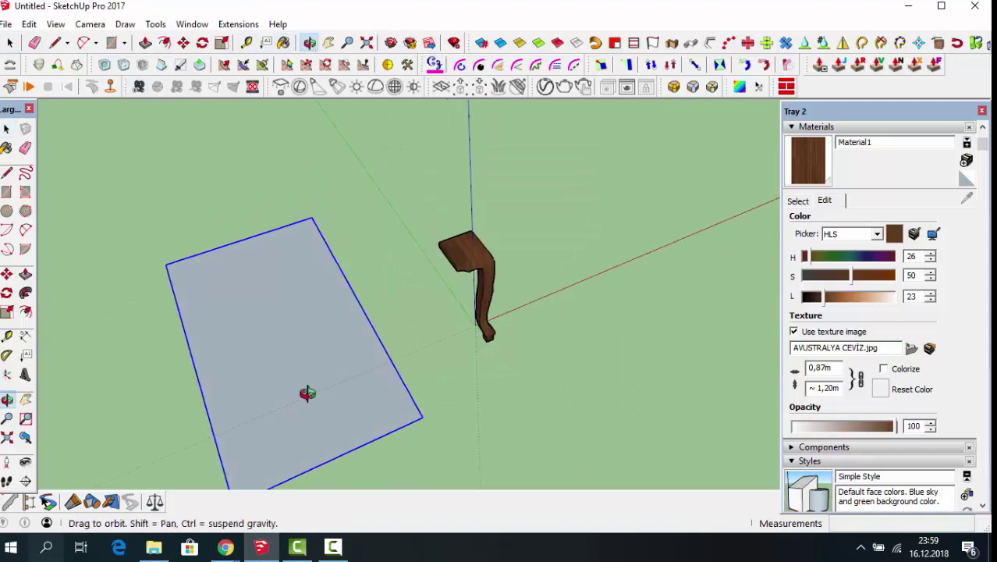
mouse_move(307, 392)
mouse_down()
mouse_move(266, 378)
mouse_move(271, 338)
mouse_up()
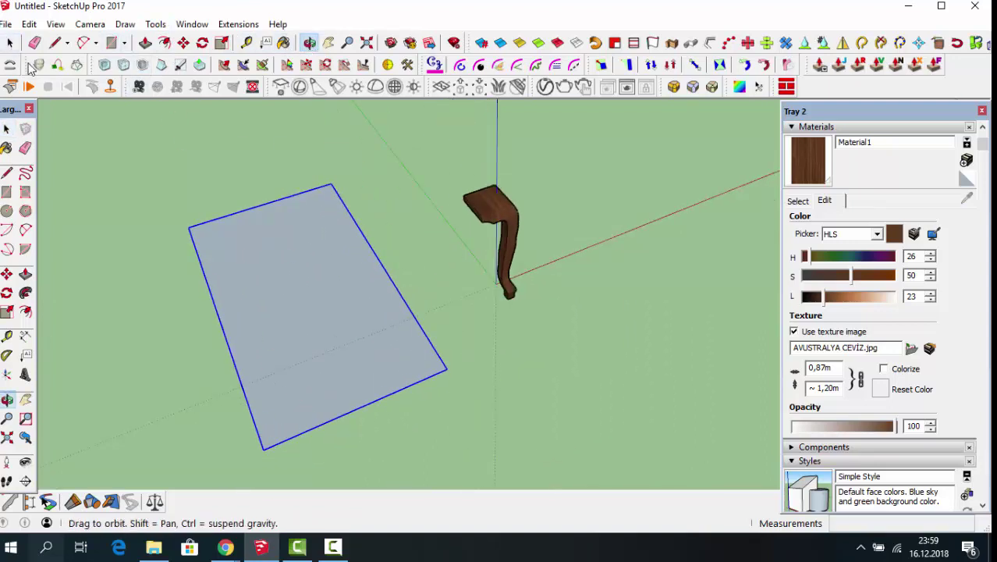
click(10, 43)
double_click(385, 285)
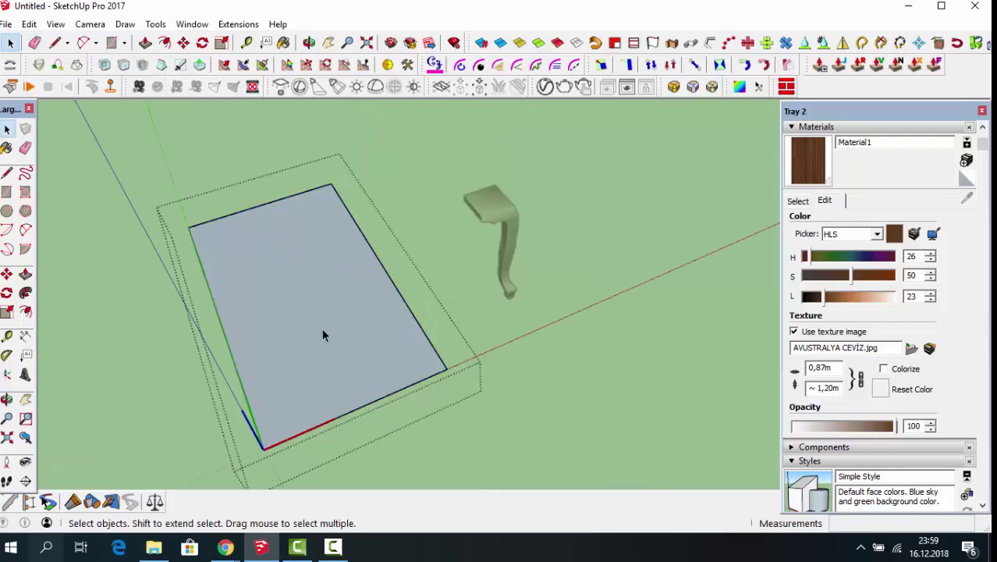
click(321, 329)
click(145, 43)
click(352, 333)
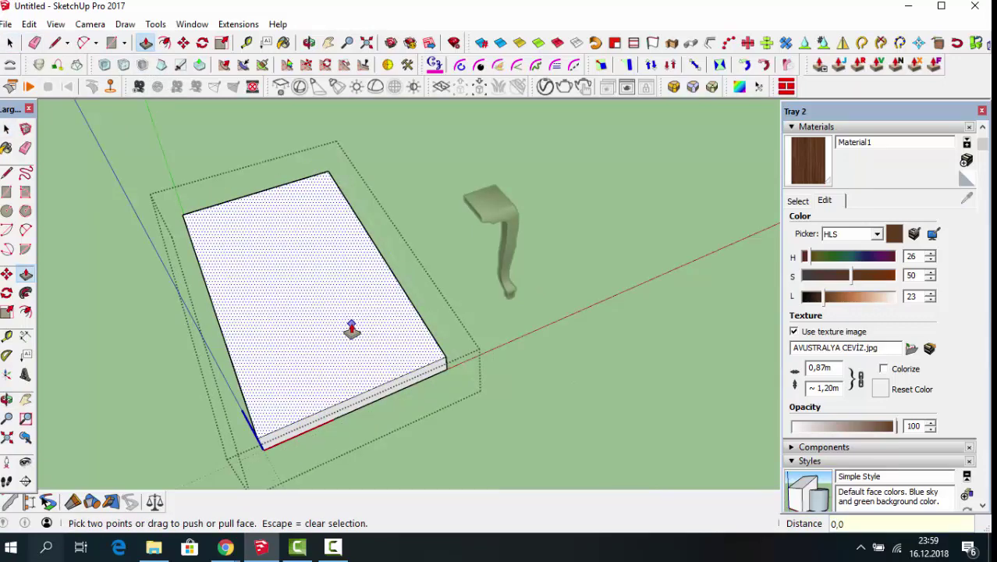
click(351, 330)
key(space)
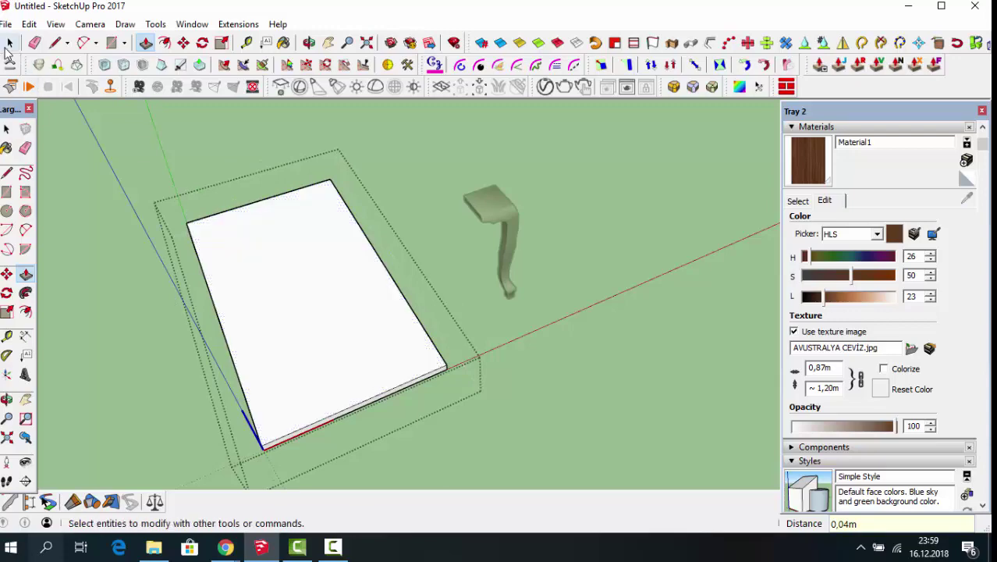
Step: Move the tabletop group from its bottom corner onto the leg
click(289, 314)
click(615, 401)
click(412, 372)
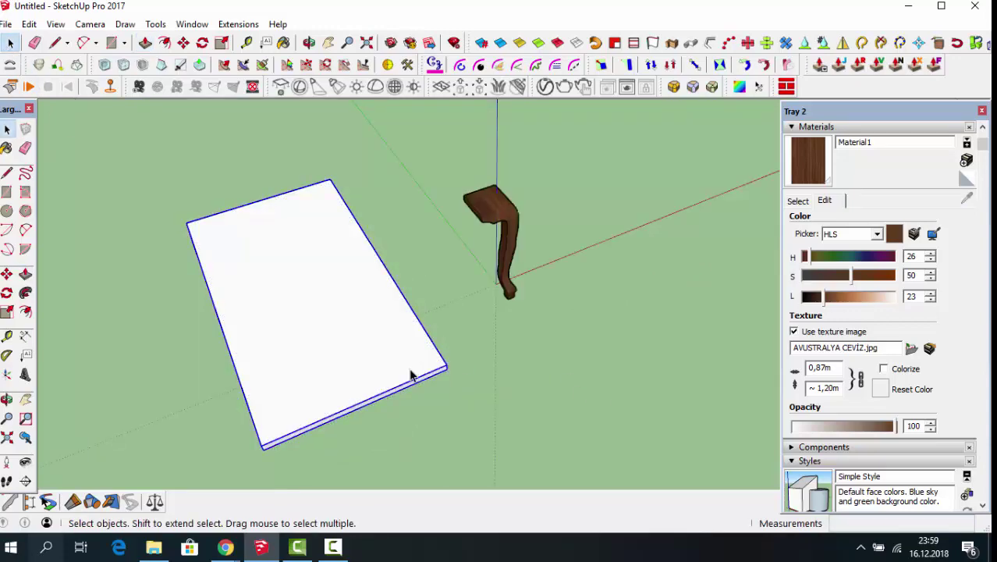
click(183, 43)
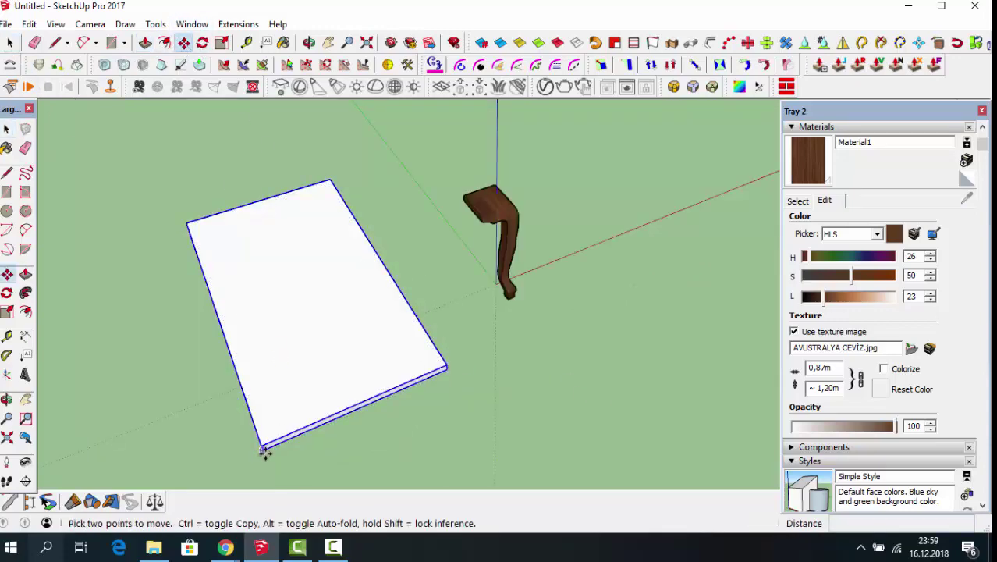
click(265, 447)
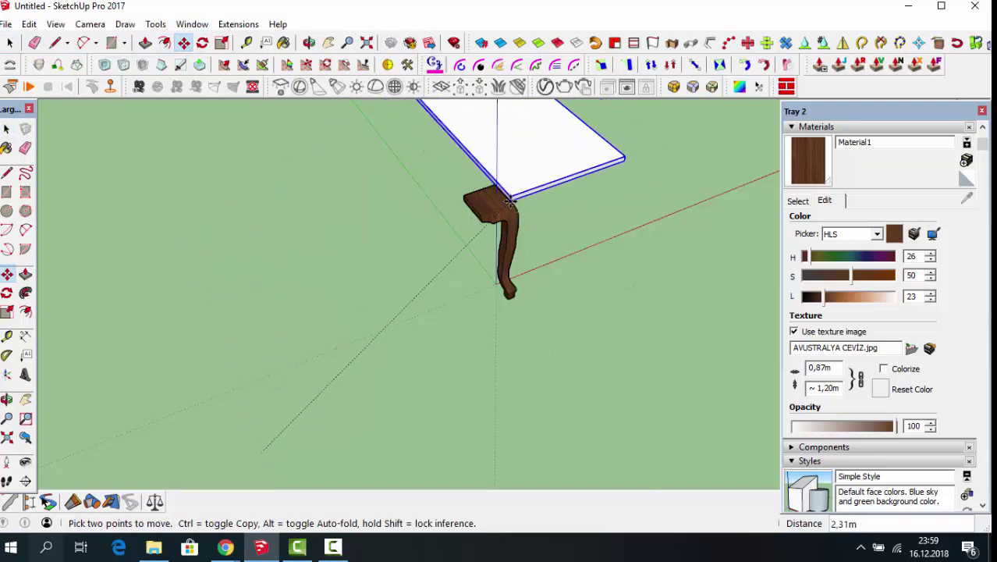
click(507, 204)
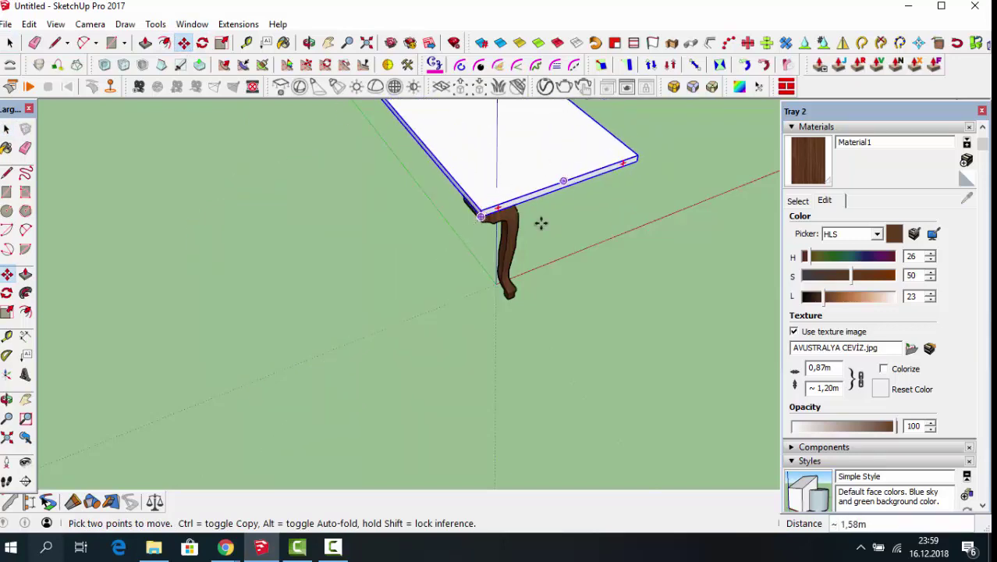
Step: Reposition the tabletop so its corner sits over the leg top, and check from another angle
mouse_move(540, 224)
middle_down()
mouse_move(608, 156)
mouse_move(522, 253)
middle_up()
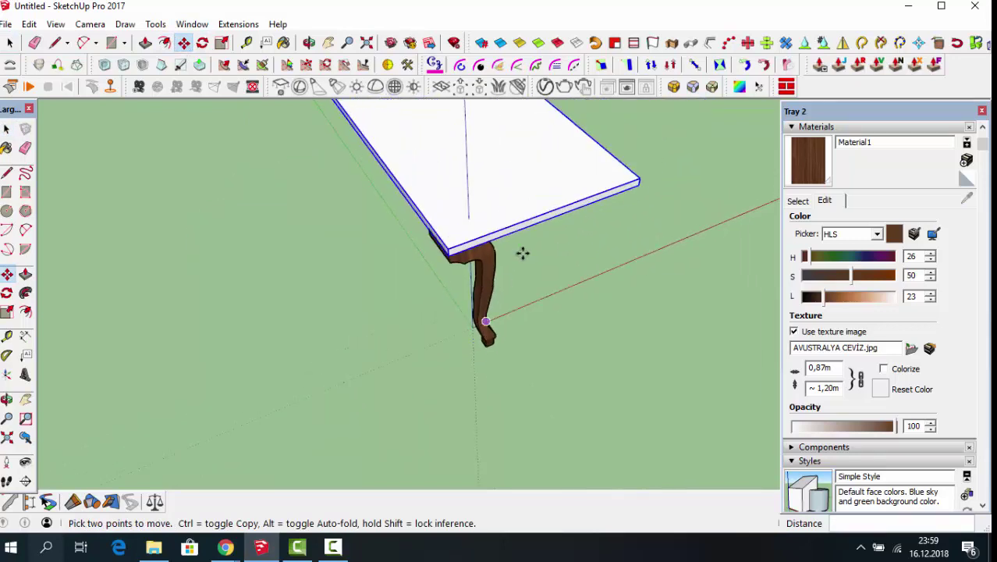
click(640, 187)
scroll(468, 257, up, 2)
scroll(499, 250, up, 2)
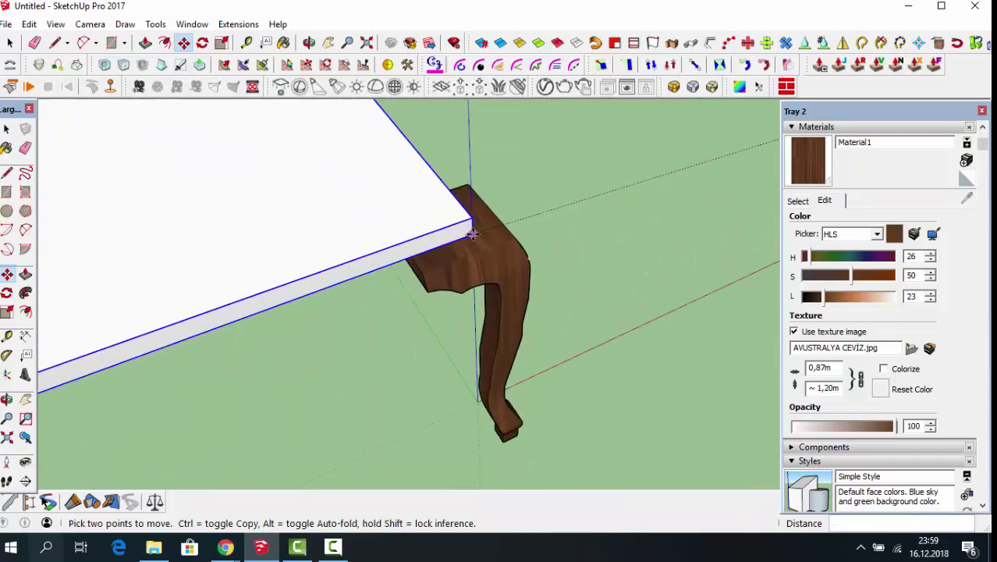
click(515, 241)
scroll(484, 257, down, 2)
scroll(484, 257, up, 3)
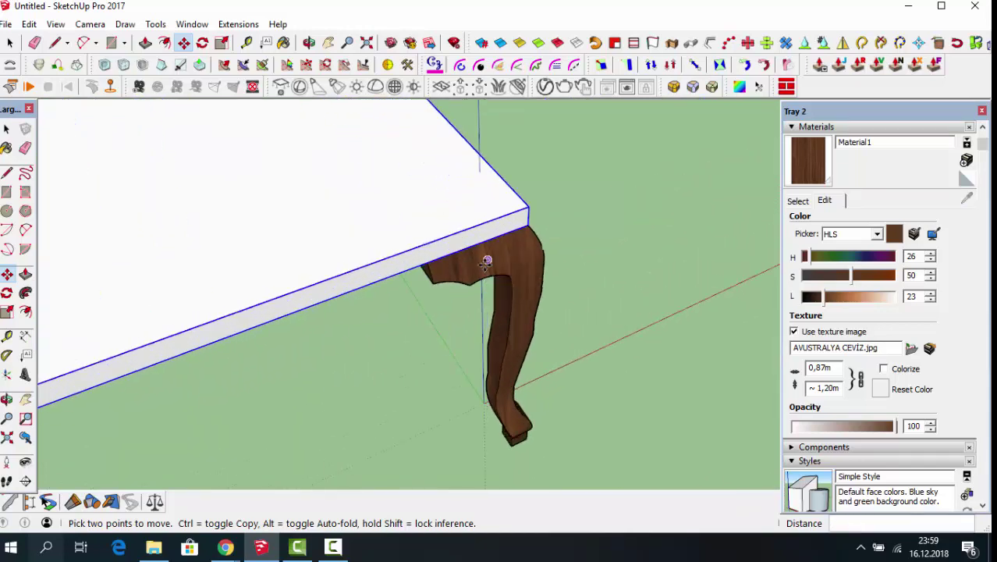
click(308, 43)
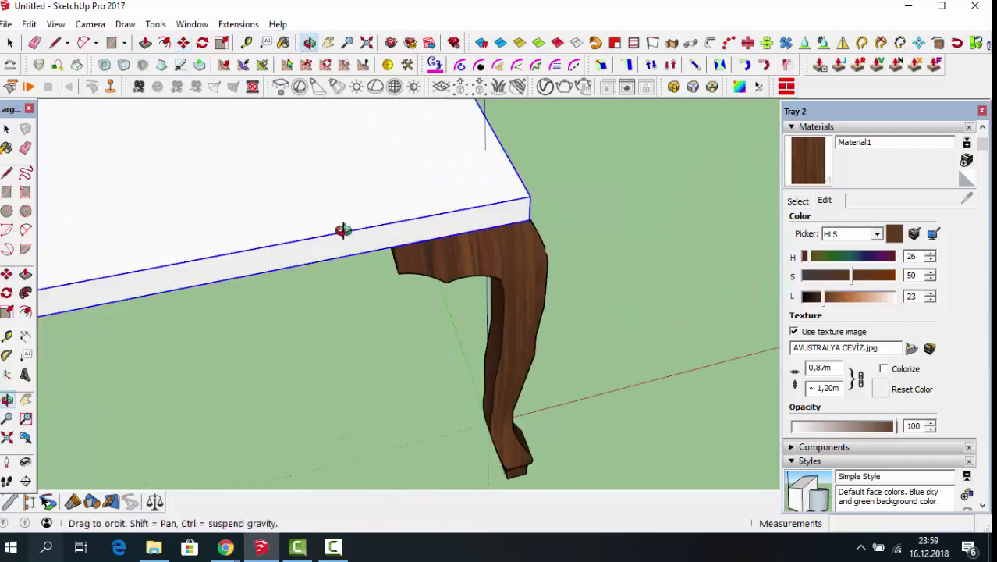
mouse_move(342, 230)
mouse_down()
mouse_move(307, 156)
mouse_move(400, 199)
mouse_move(474, 149)
mouse_move(488, 289)
mouse_move(525, 298)
mouse_move(316, 245)
mouse_move(405, 207)
mouse_move(430, 232)
mouse_up()
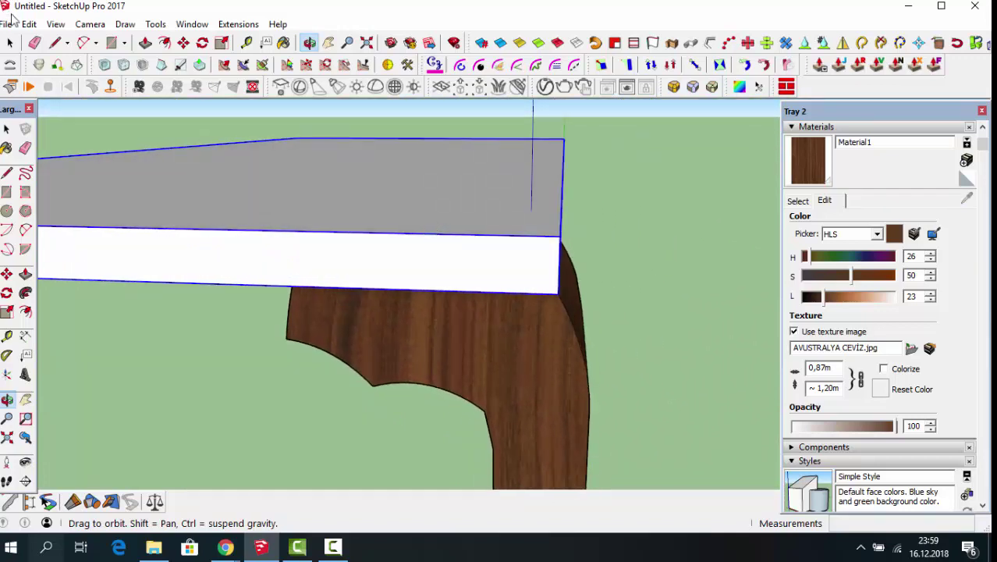
click(10, 43)
scroll(545, 258, up, 1)
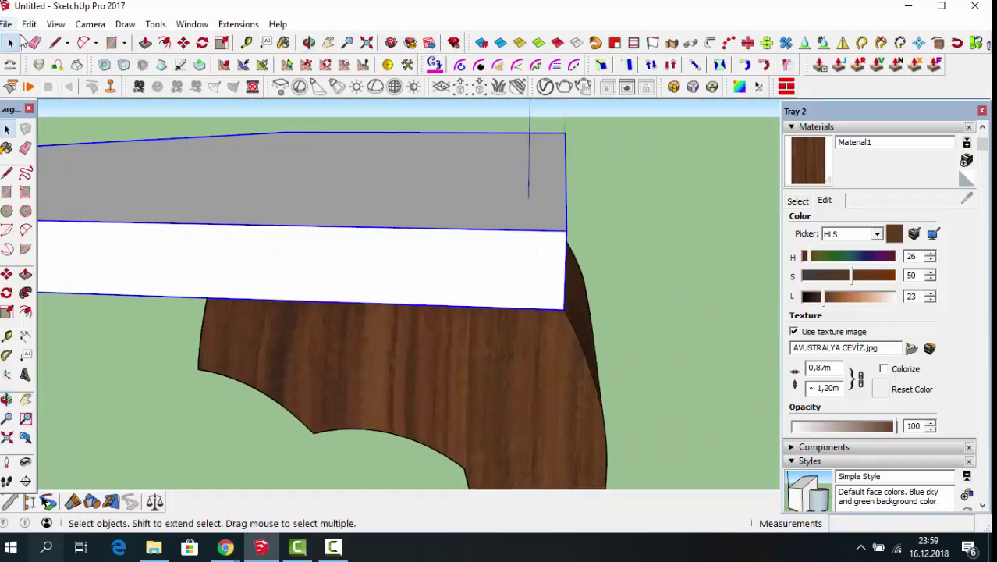
Step: Draw the first arc down from the slab's top edge on its end face
mouse_move(511, 285)
middle_down()
mouse_move(544, 277)
mouse_move(487, 171)
middle_up()
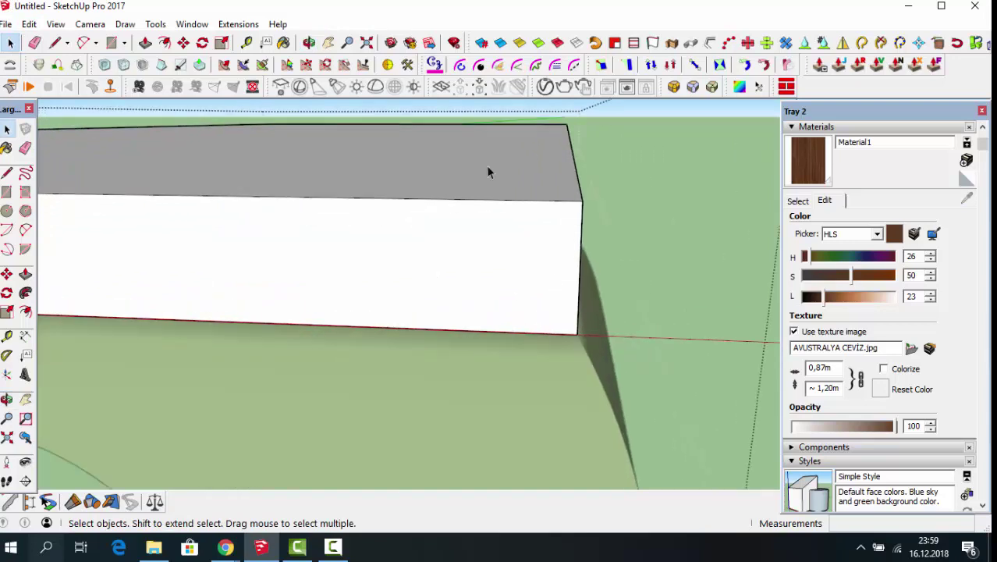
click(83, 43)
scroll(522, 219, up, 1)
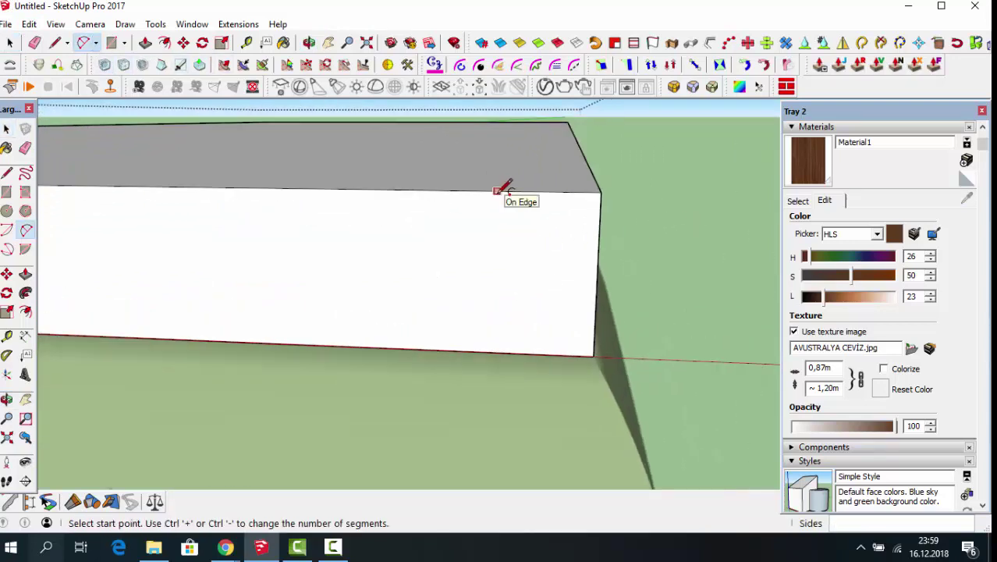
click(487, 190)
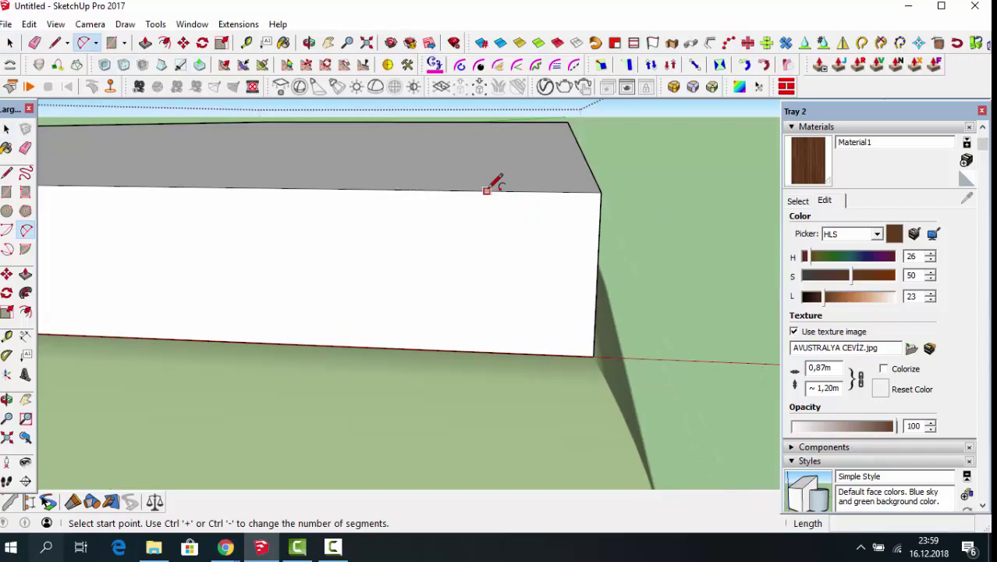
click(547, 251)
click(548, 238)
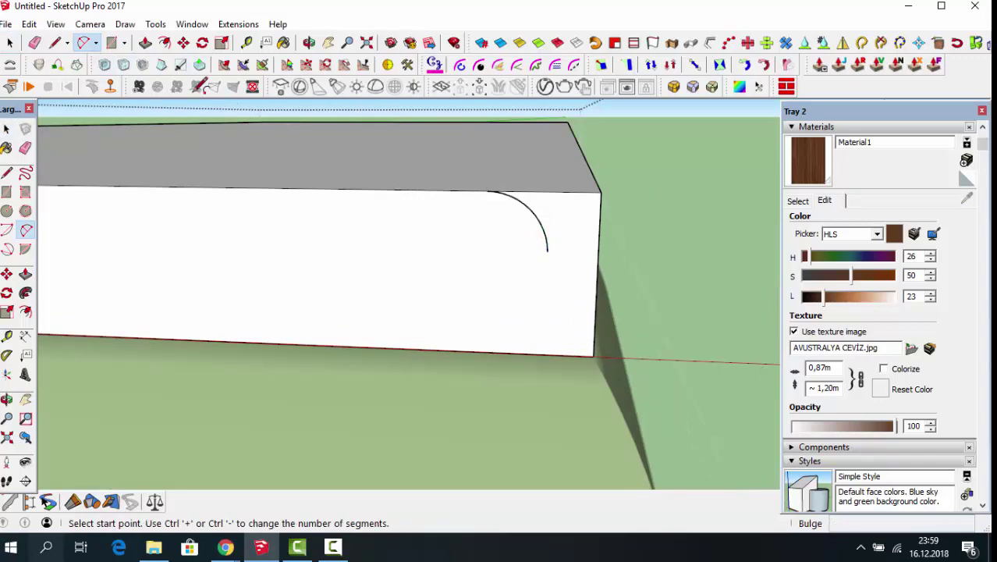
click(10, 43)
click(318, 223)
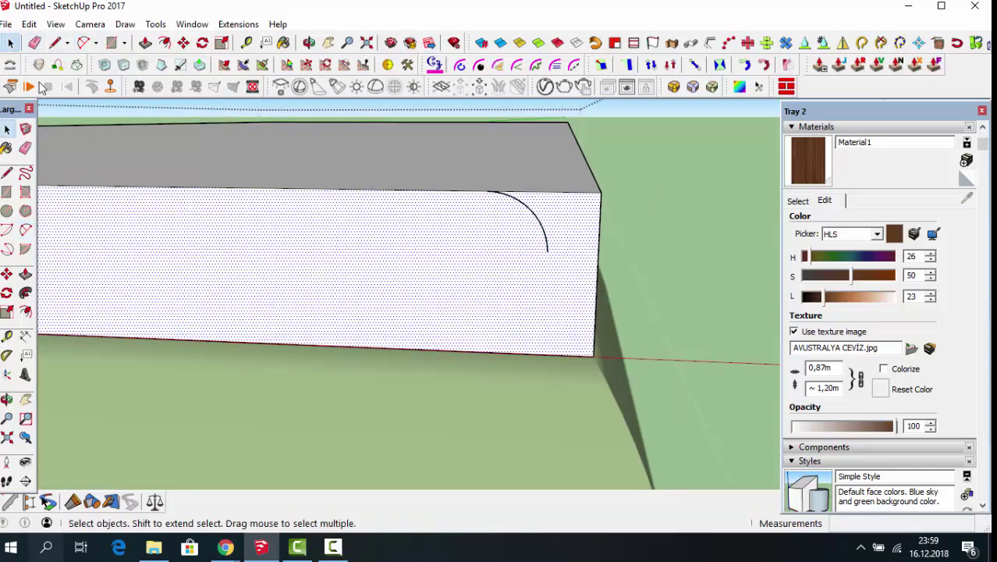
Step: Add two connected arcs reaching the face's bottom corner to complete the ogee outline
click(83, 42)
middle_drag(567, 275, 555, 238)
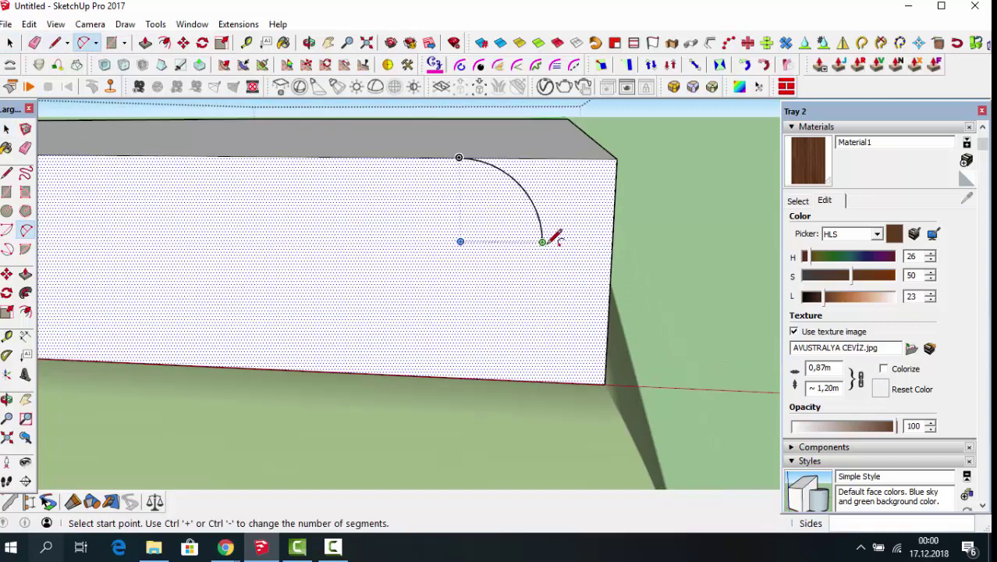
click(546, 242)
click(543, 242)
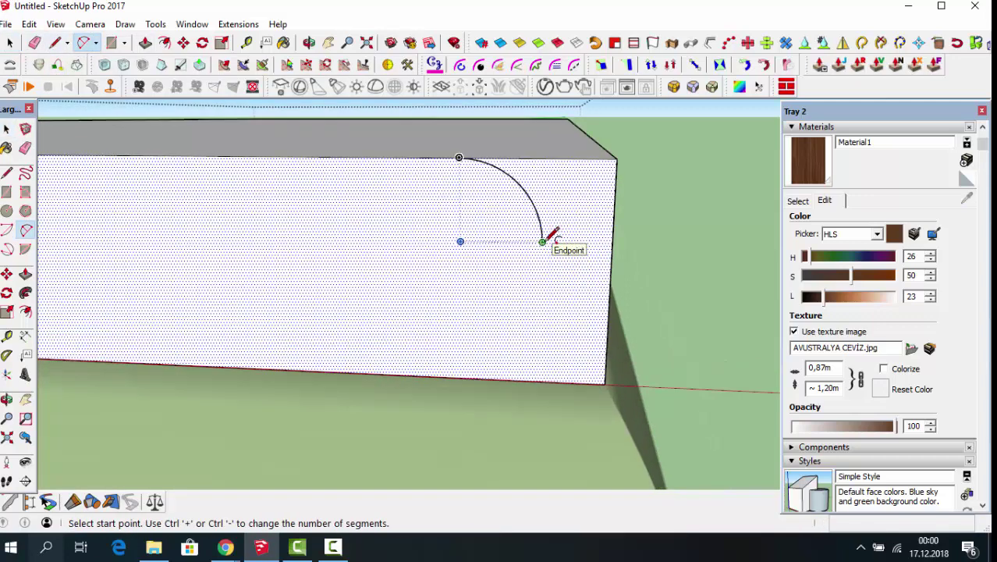
click(579, 306)
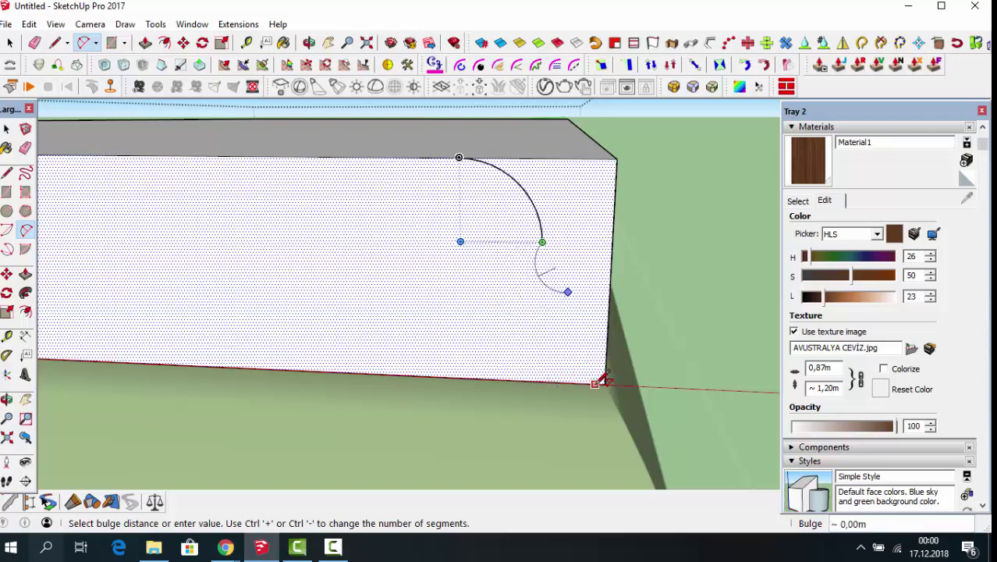
click(597, 380)
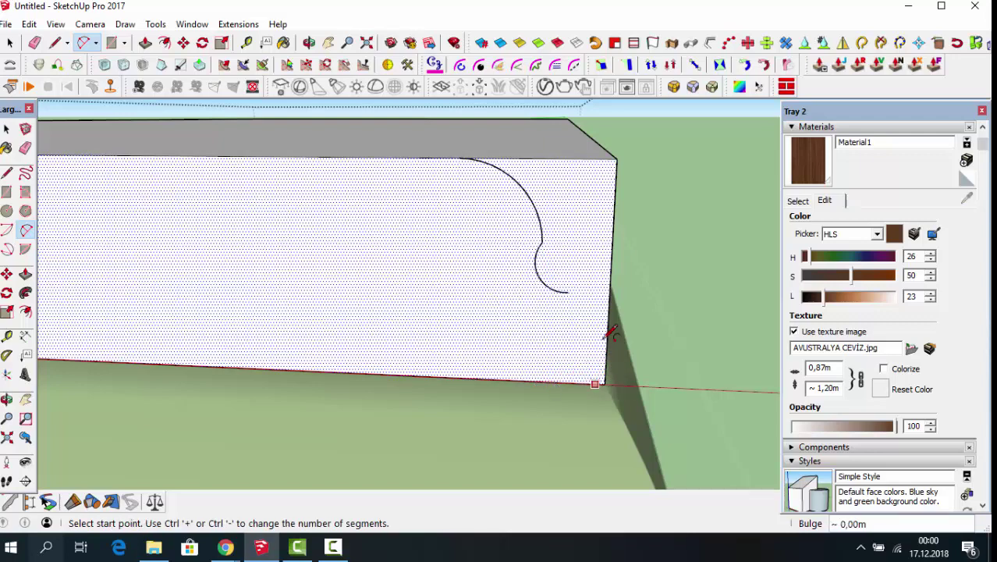
click(568, 293)
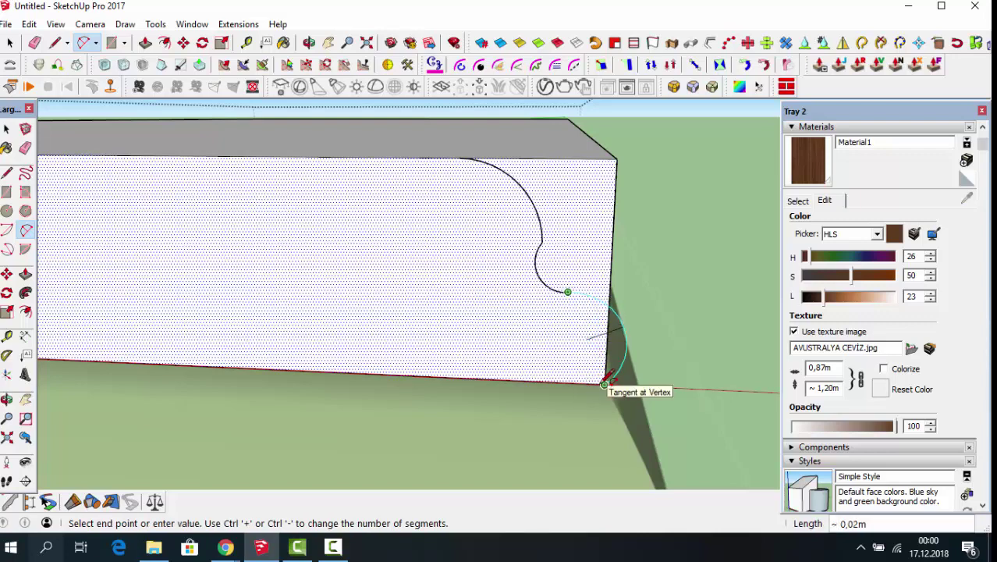
click(605, 383)
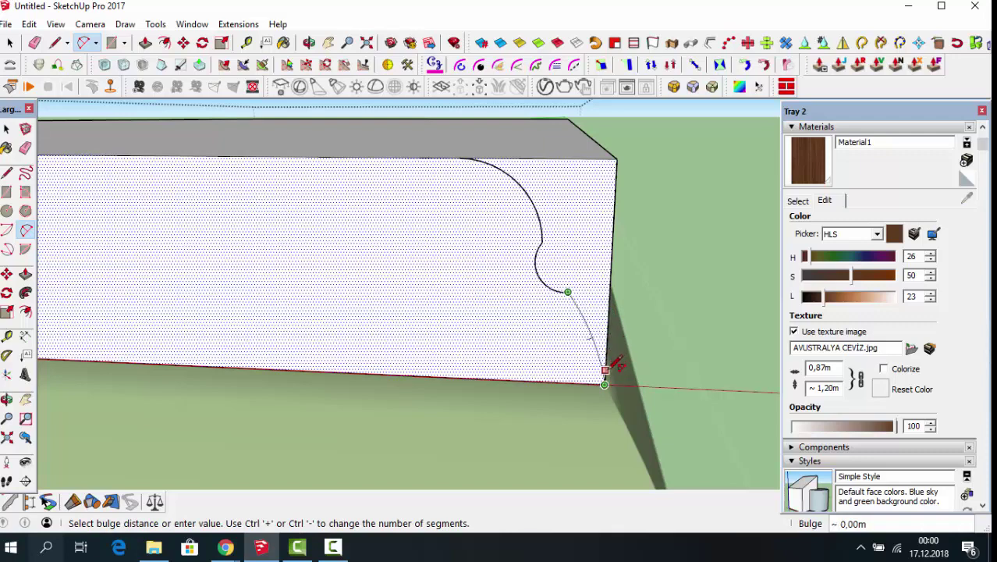
click(606, 369)
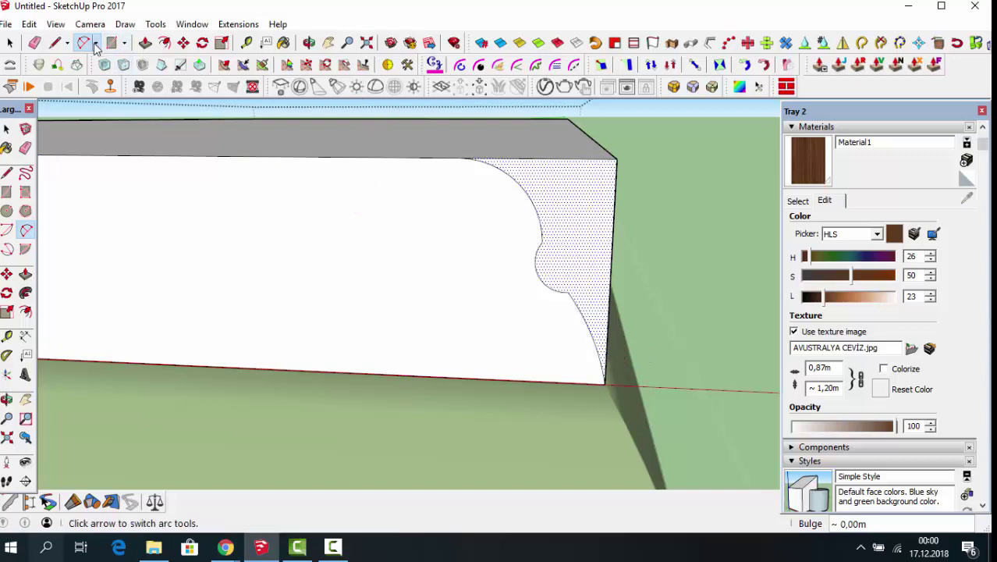
Step: Draw an arc to the panel's bottom corner and erase the leftover inner edge
scroll(607, 323, up, 1)
scroll(607, 323, up, 1)
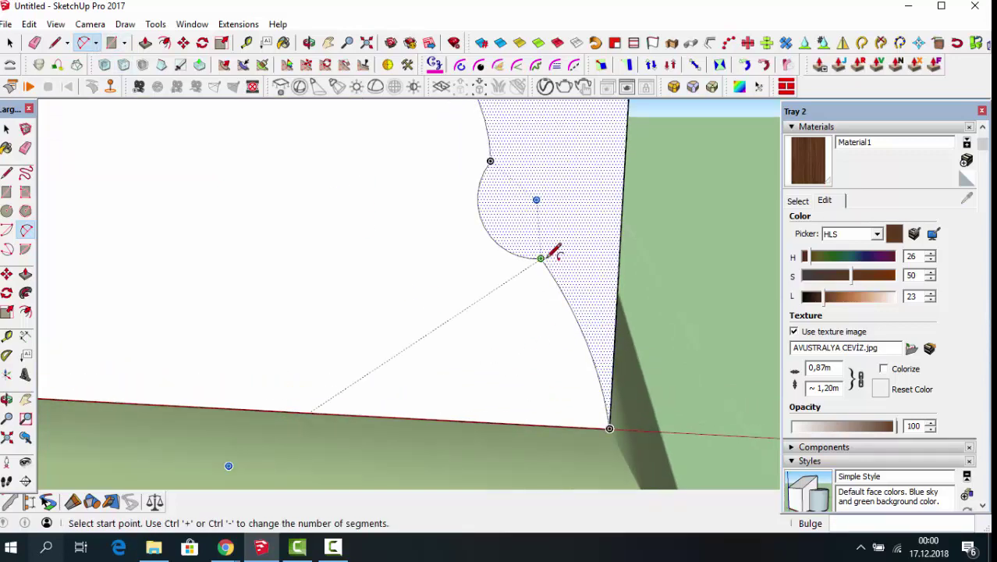
click(541, 258)
click(609, 427)
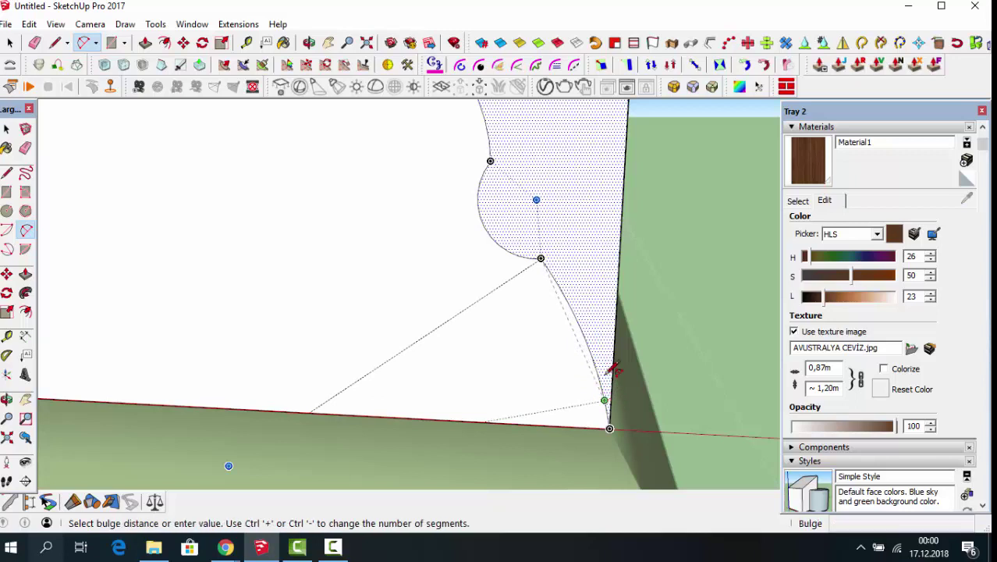
click(556, 305)
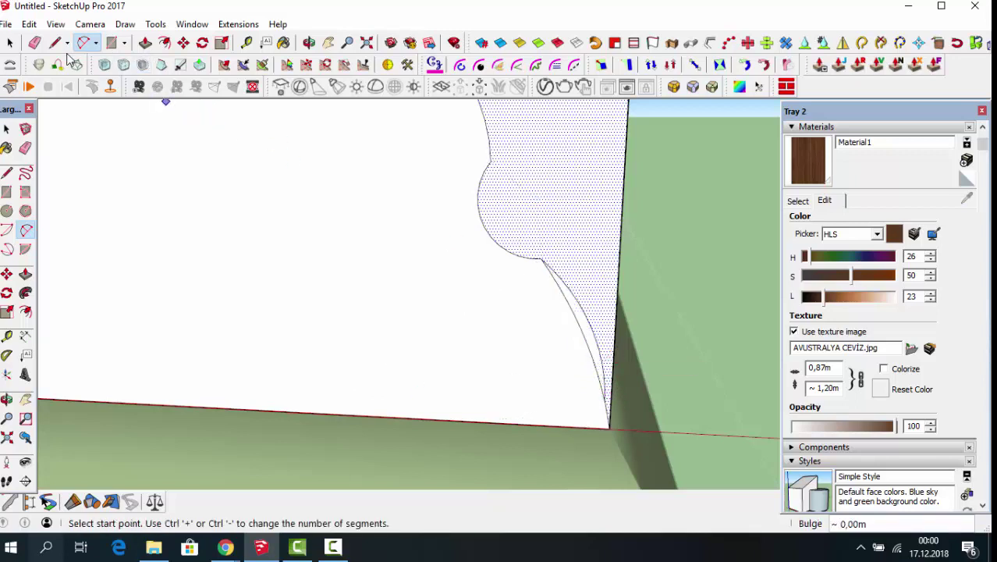
click(35, 42)
drag(592, 334, 575, 331)
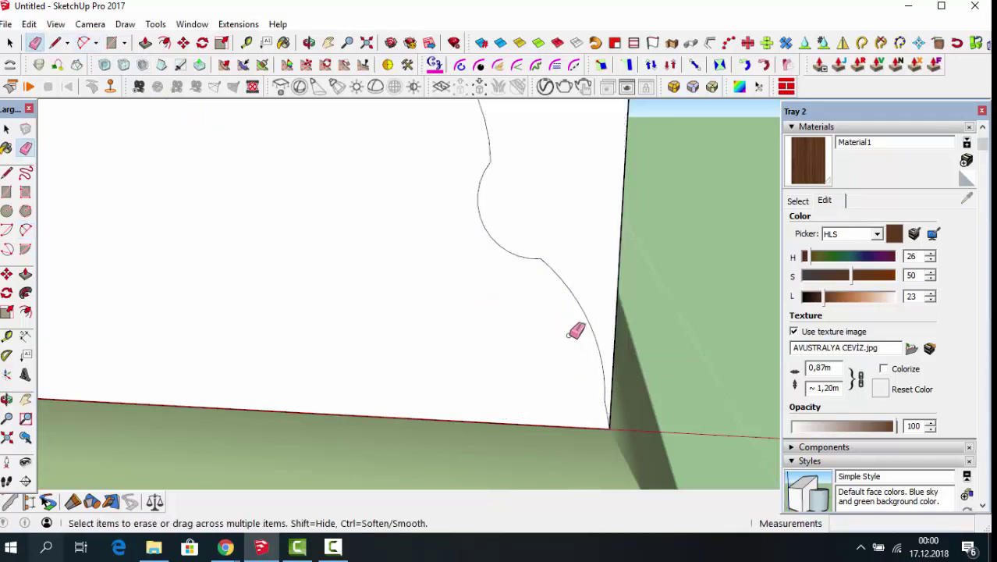
Step: Add arcs along the rounded bump, dismissing the too-many-segments warnings
key(a)
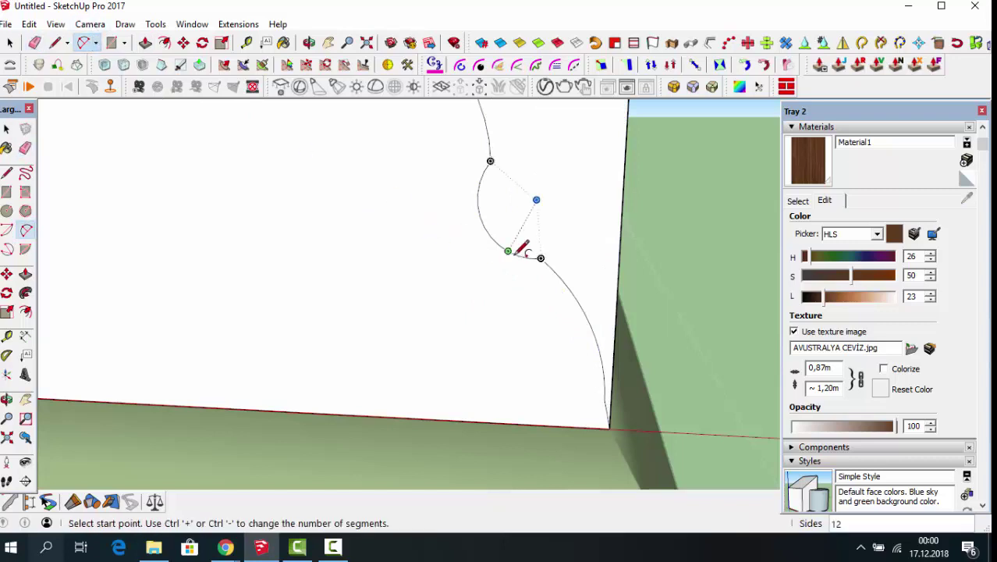
click(595, 284)
click(585, 311)
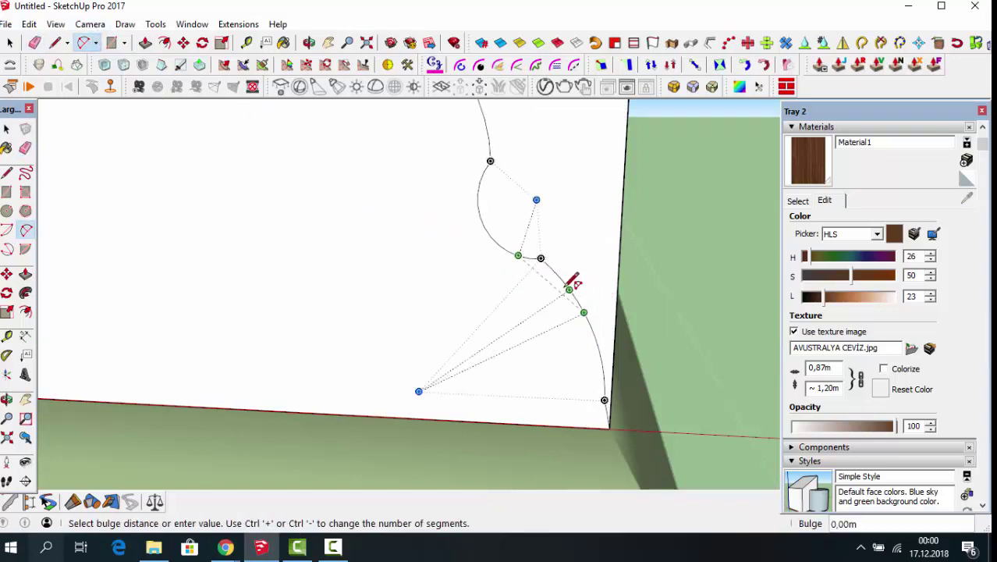
scroll(560, 265, up, 2)
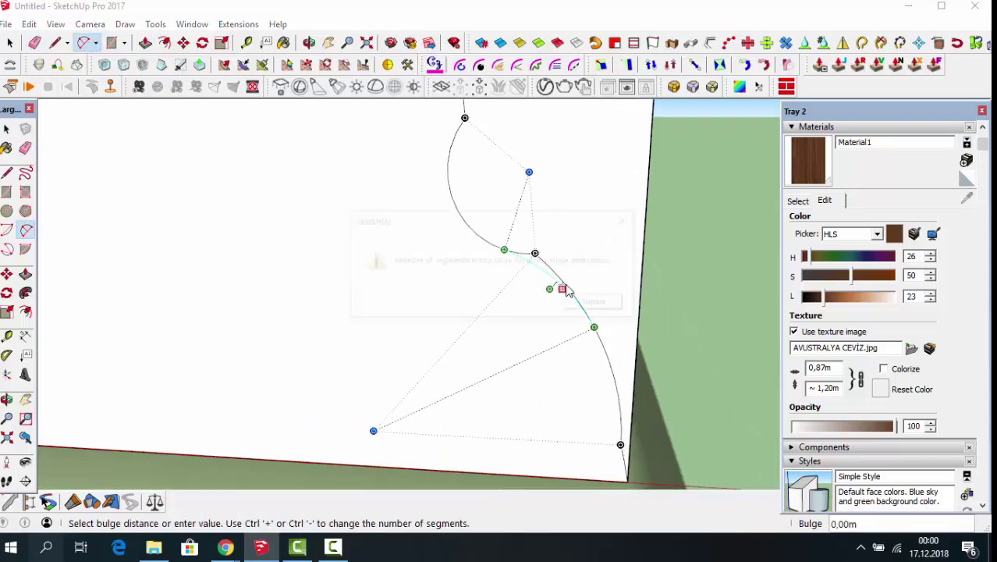
click(561, 291)
click(591, 304)
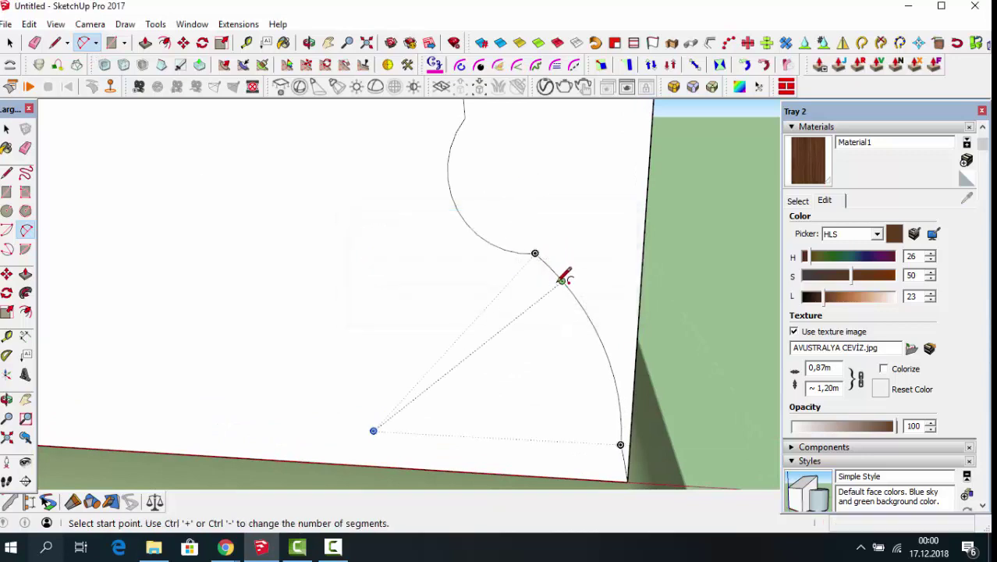
scroll(531, 254, up, 2)
click(471, 234)
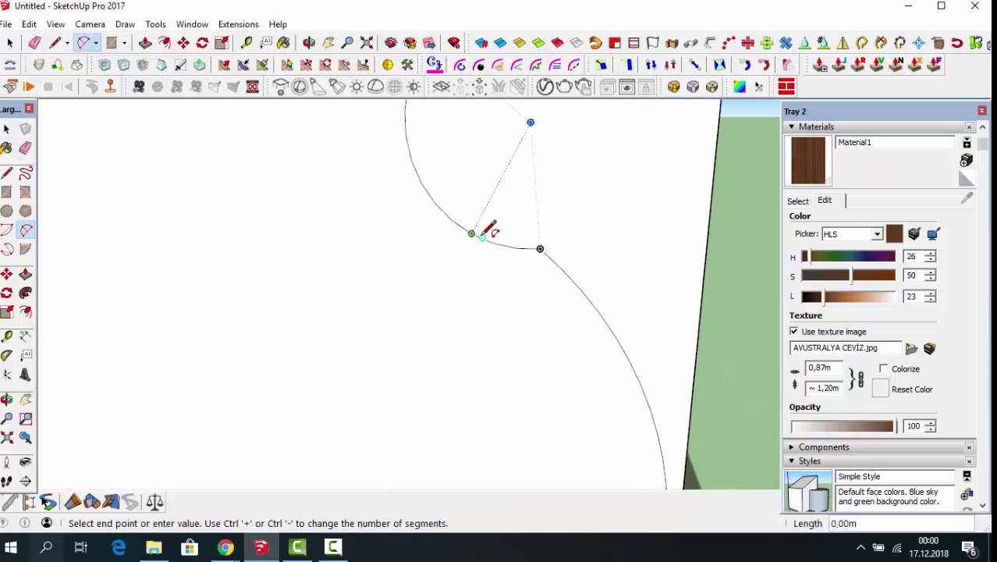
click(623, 347)
click(599, 304)
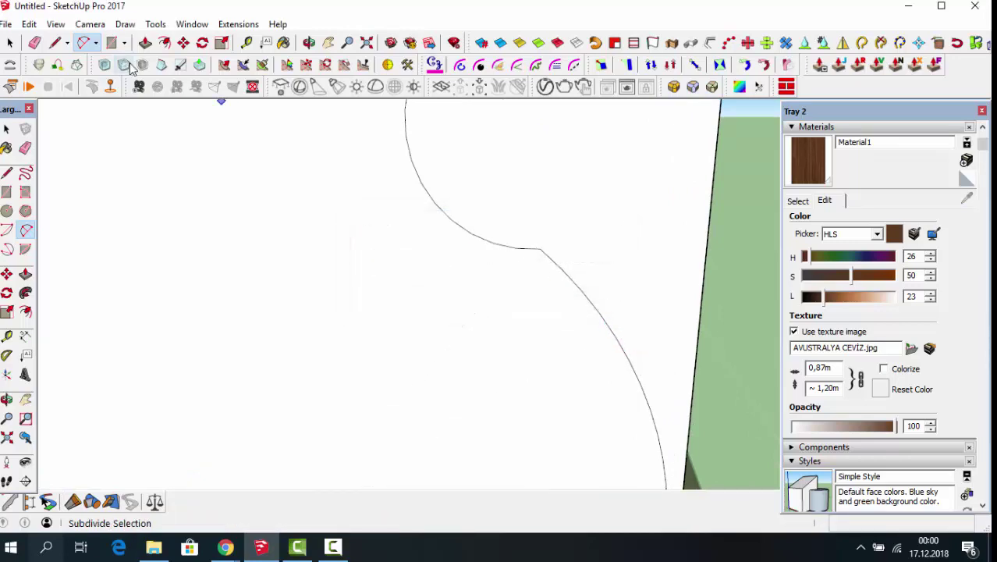
Step: Draw one more arc on the rounded notch joining the two sweeping curves
click(309, 43)
mouse_move(322, 340)
mouse_down()
mouse_move(201, 315)
mouse_move(506, 199)
mouse_move(558, 258)
mouse_move(530, 283)
mouse_move(504, 225)
mouse_up()
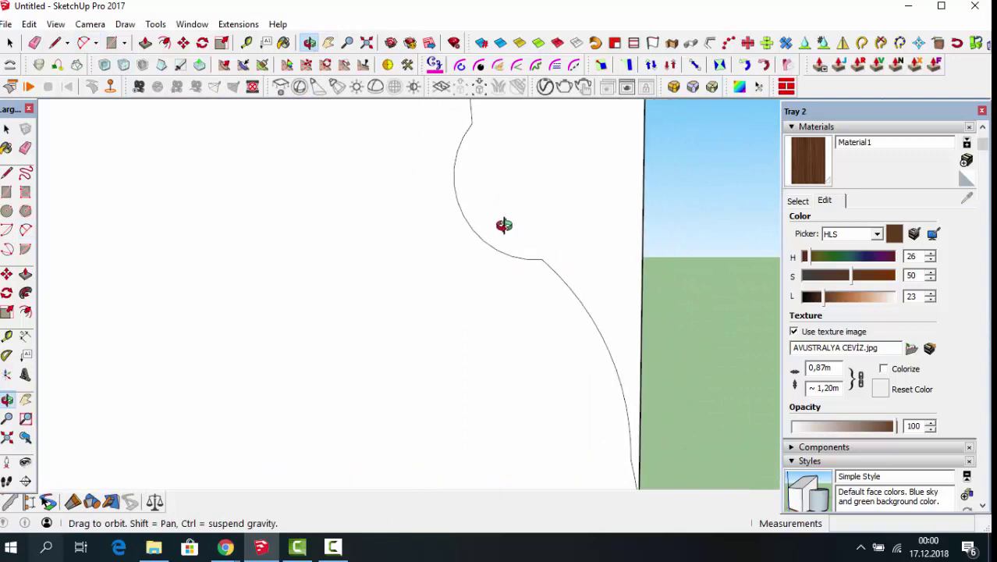
click(82, 42)
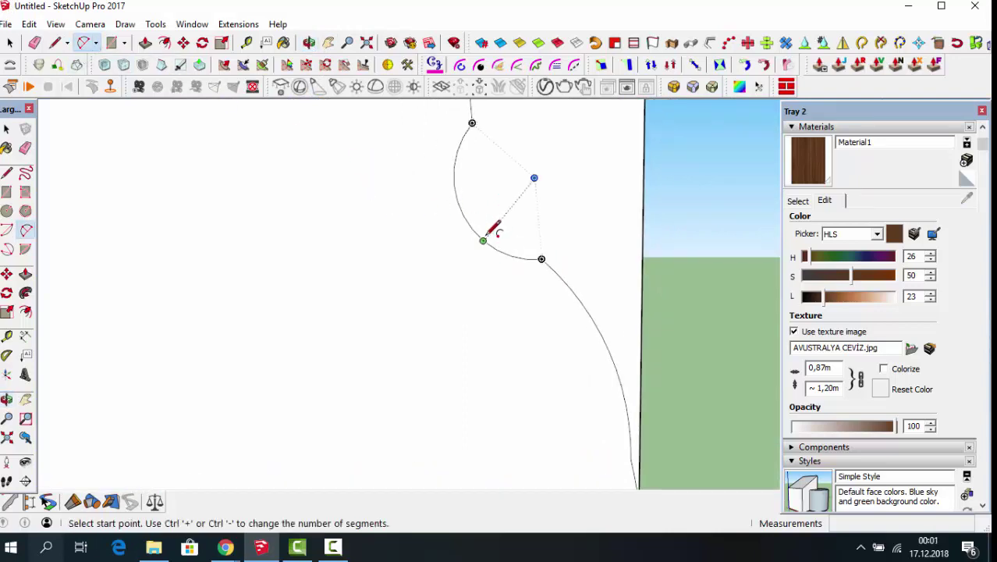
click(581, 307)
click(600, 333)
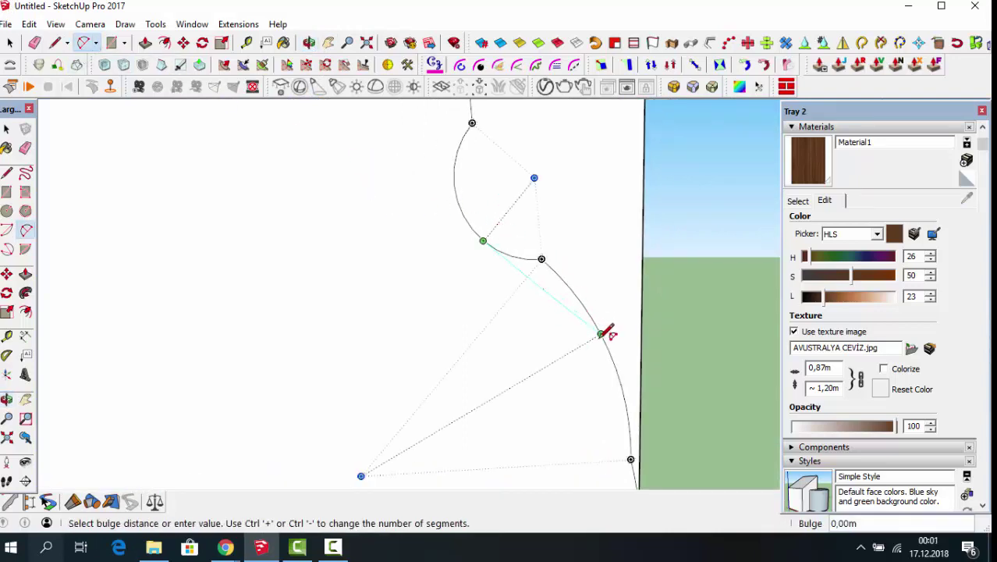
click(591, 320)
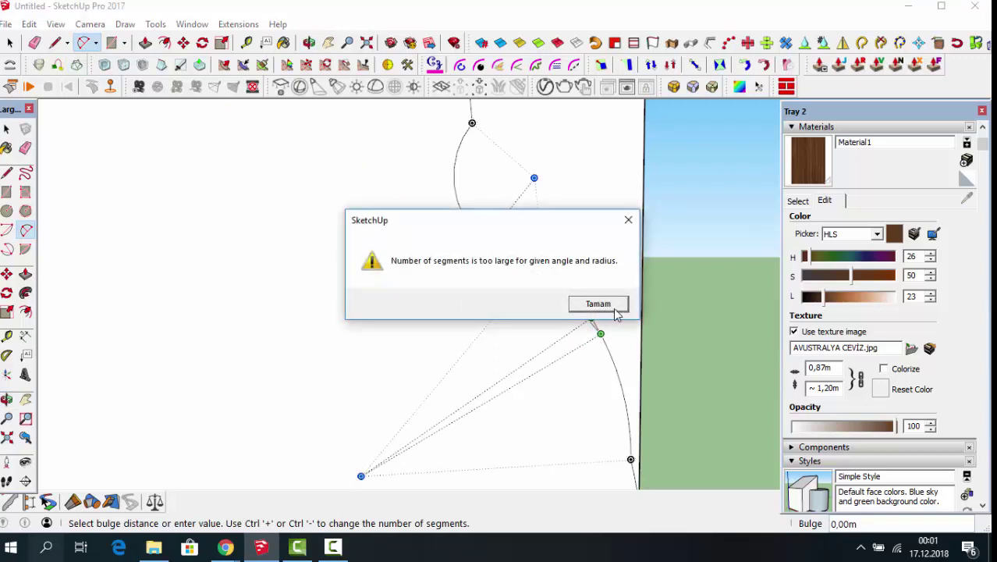
click(617, 312)
scroll(562, 289, down, 3)
scroll(534, 278, down, 2)
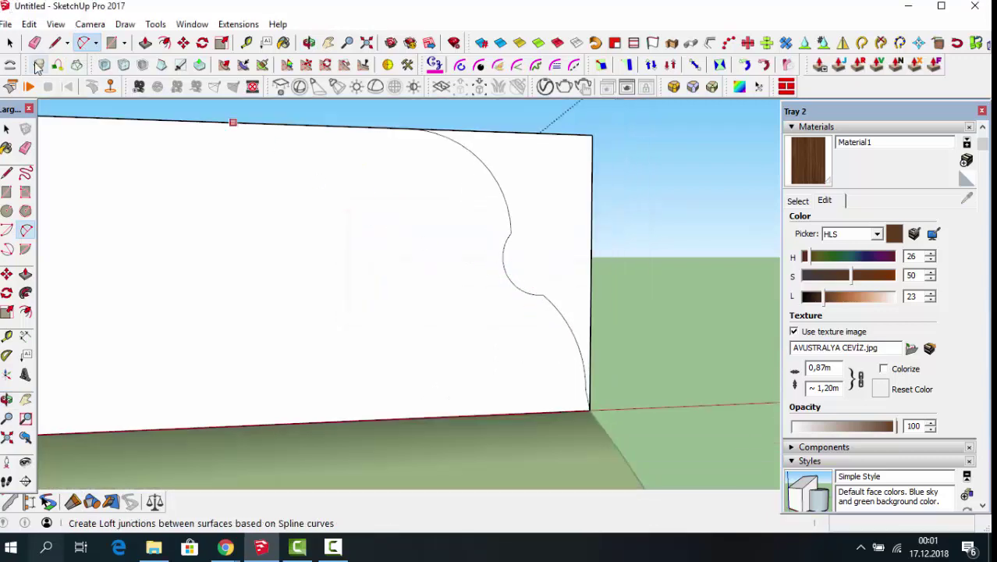
Step: Erase the curved arc edges so the board's end face is a plain rectangle
click(34, 42)
drag(565, 289, 551, 297)
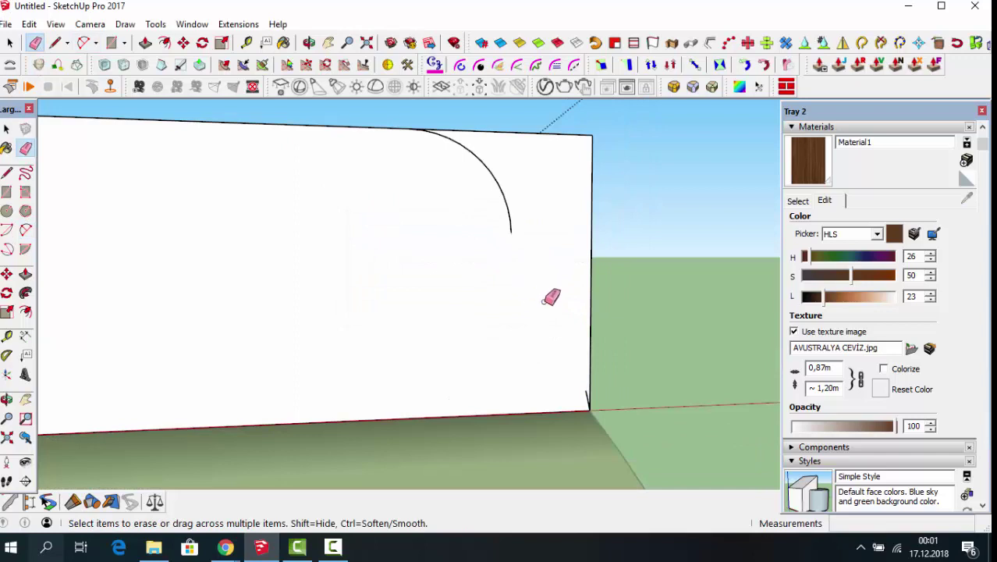
click(513, 221)
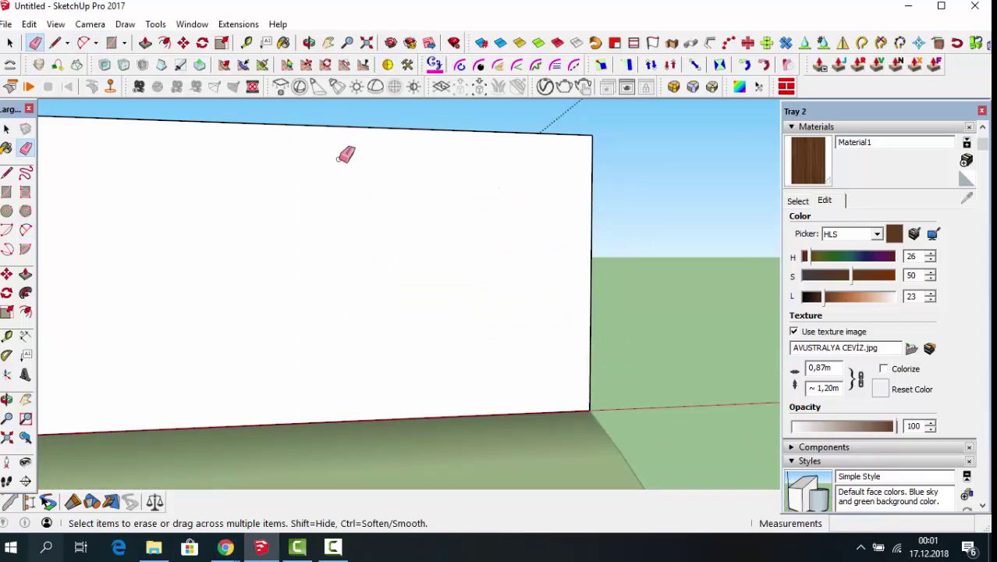
click(84, 42)
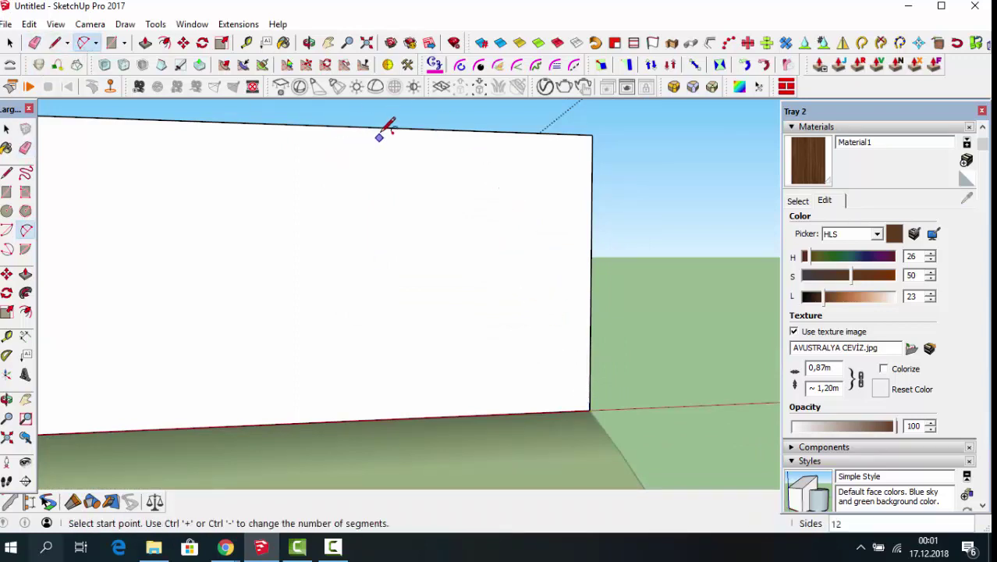
click(514, 131)
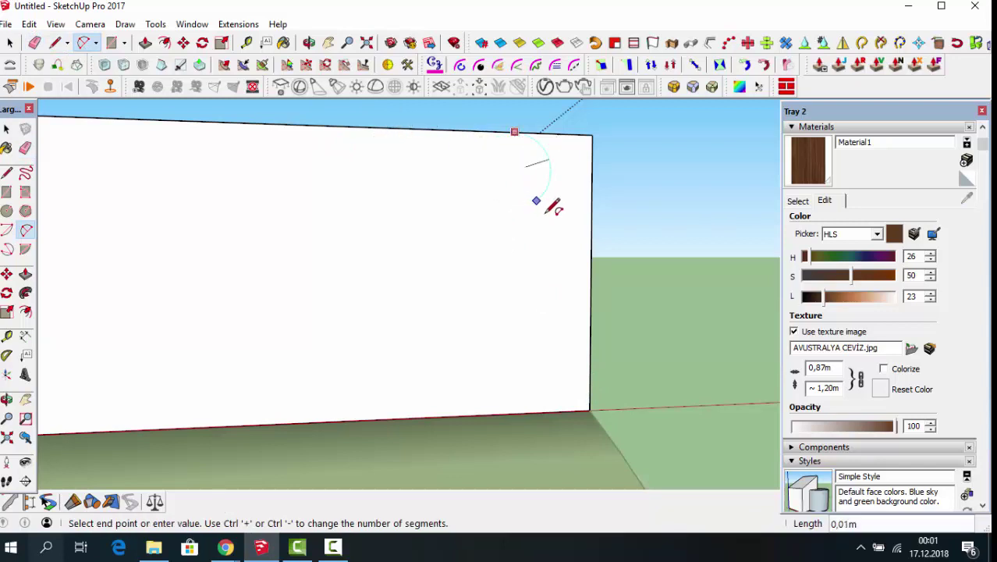
Step: Place two horizontal Tape Measure guides across the board's end face
click(246, 42)
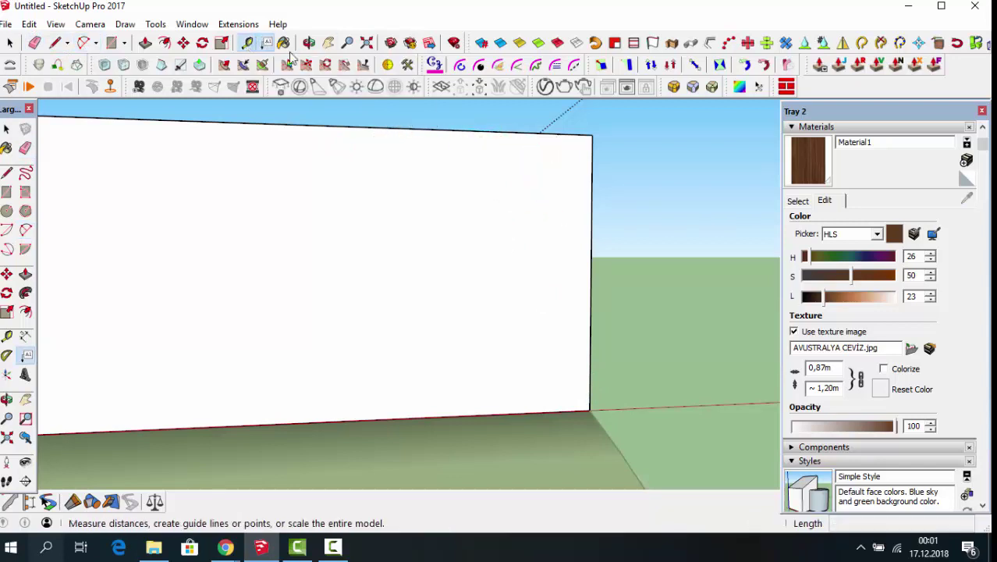
click(544, 133)
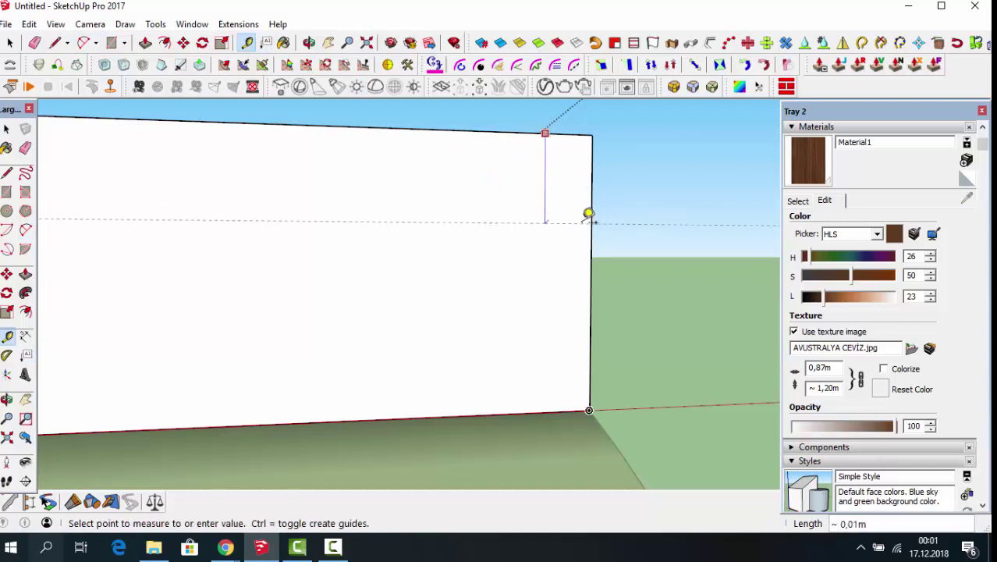
click(589, 215)
click(524, 223)
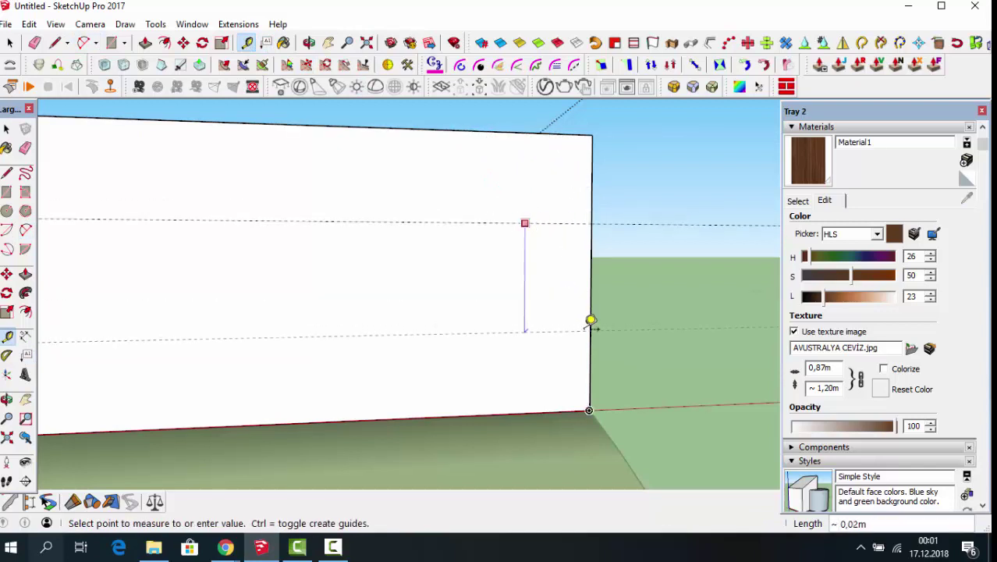
click(591, 320)
Step: Add three vertical guides running upward from the face's right side
click(591, 167)
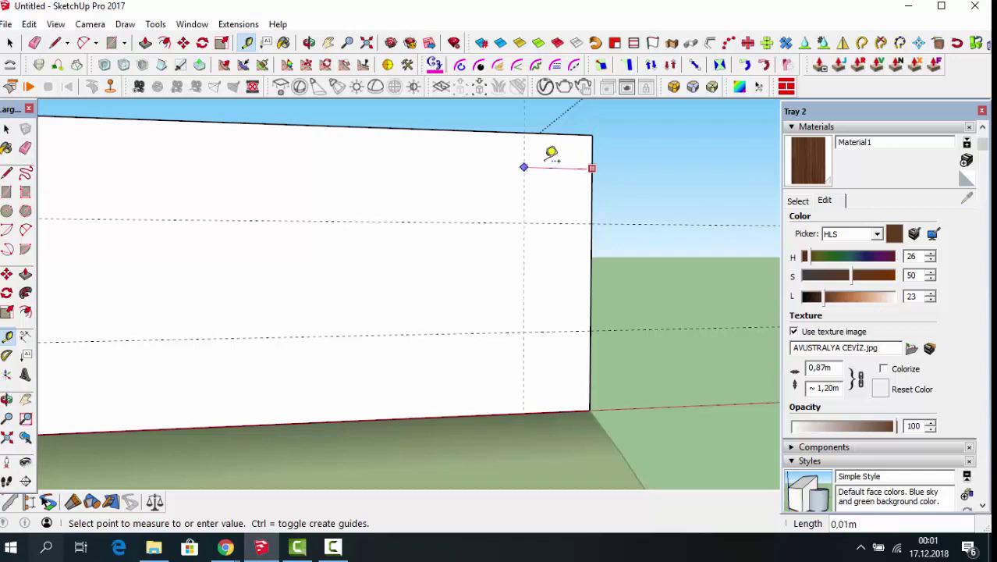
click(550, 132)
click(549, 161)
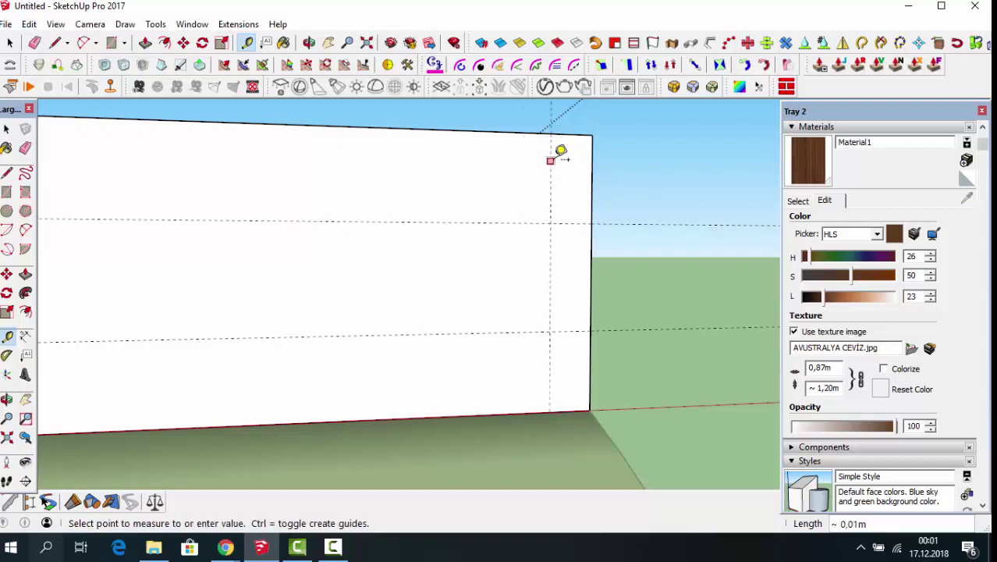
click(506, 132)
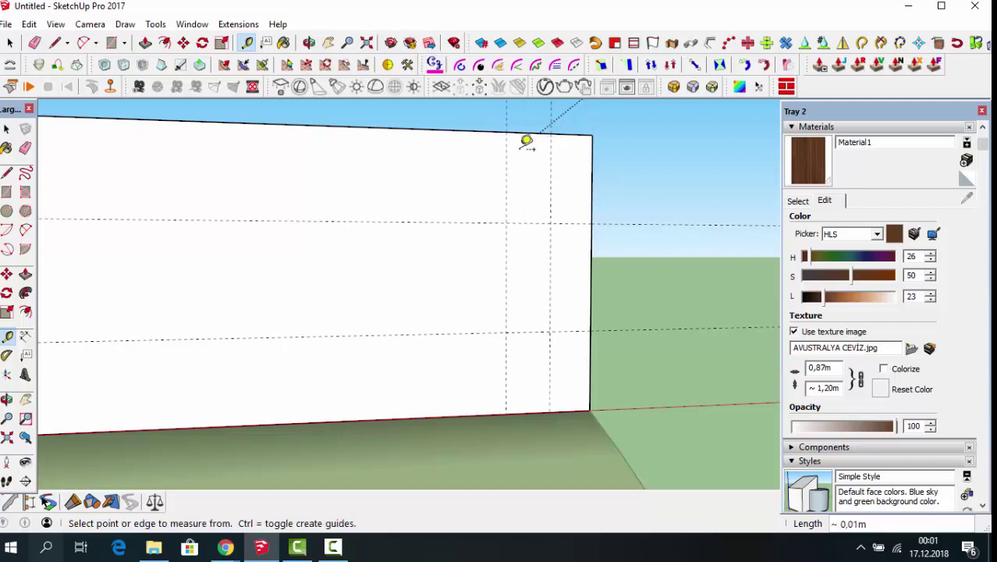
click(514, 171)
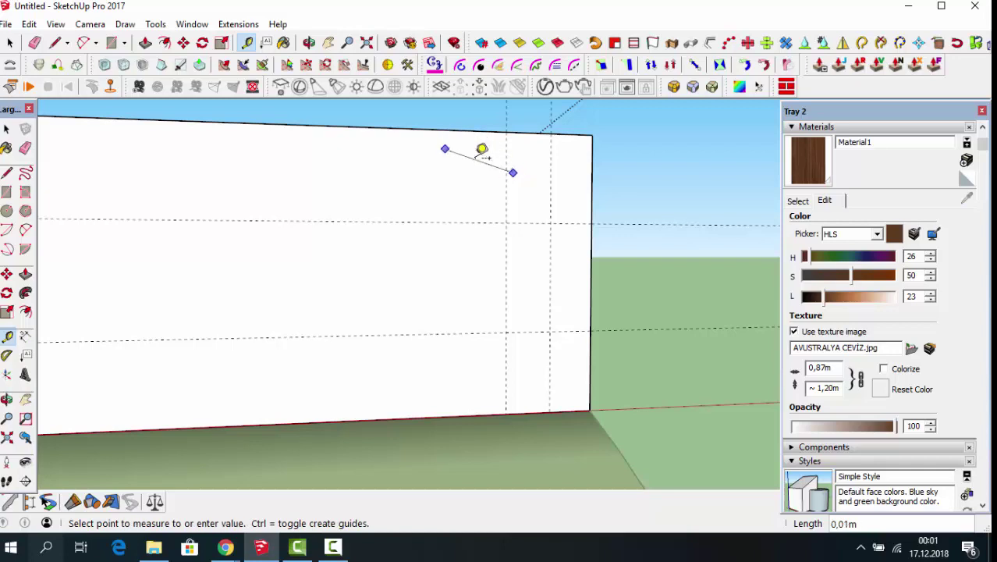
click(507, 164)
click(505, 174)
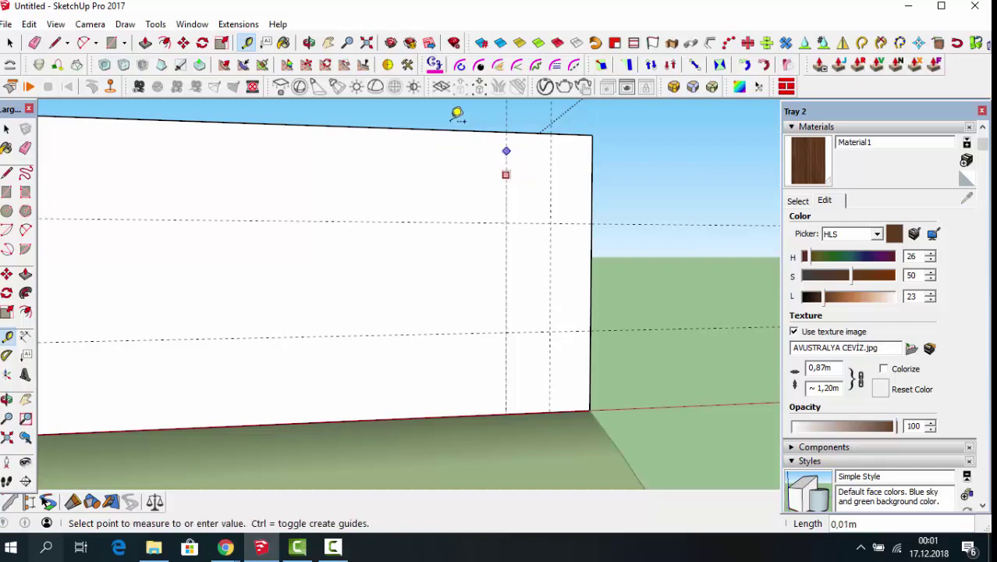
click(457, 129)
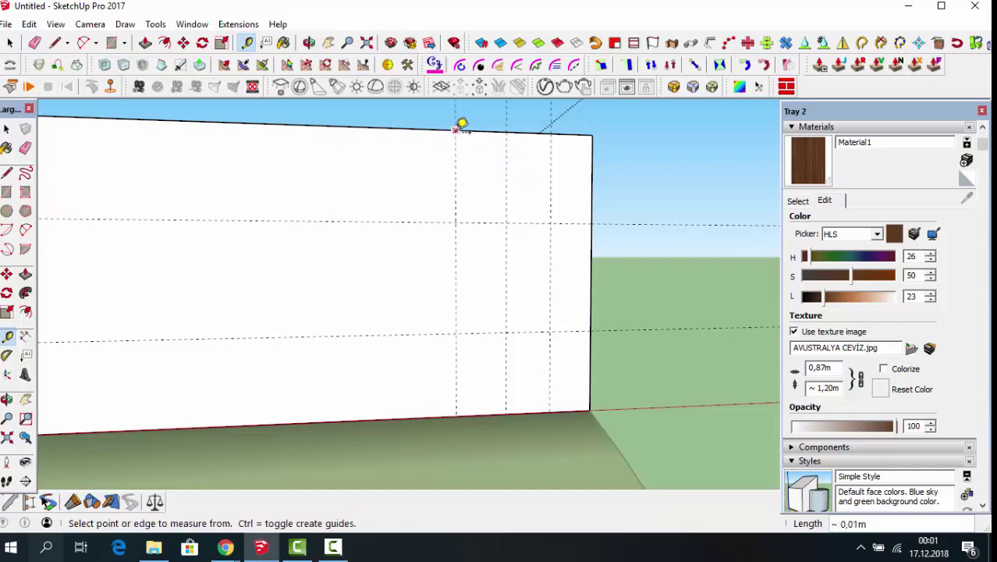
click(83, 42)
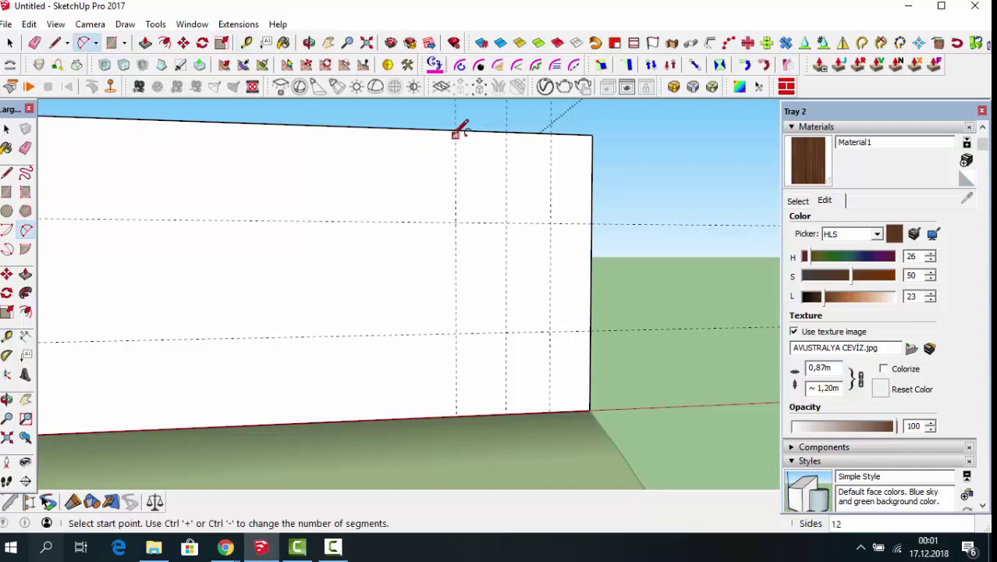
Step: Draw three joined arcs through the guide intersections, forming an S-curve from the slab's top edge to its bottom corner
click(456, 130)
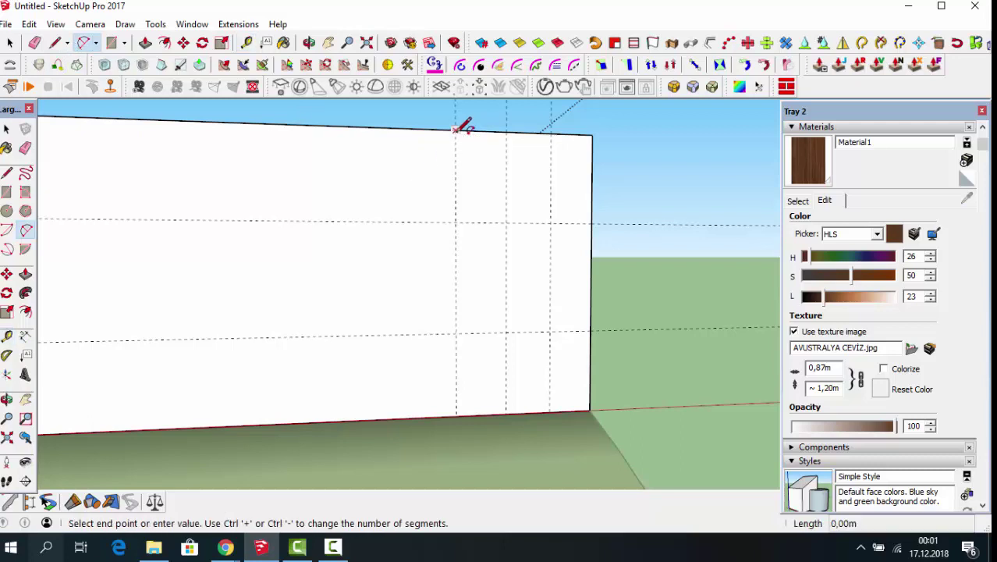
click(505, 222)
click(506, 196)
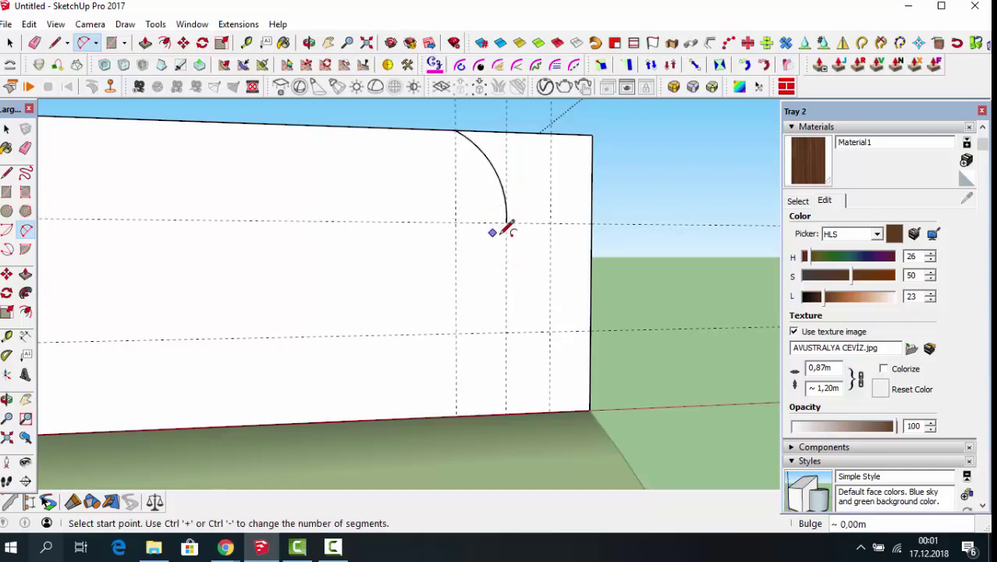
click(505, 223)
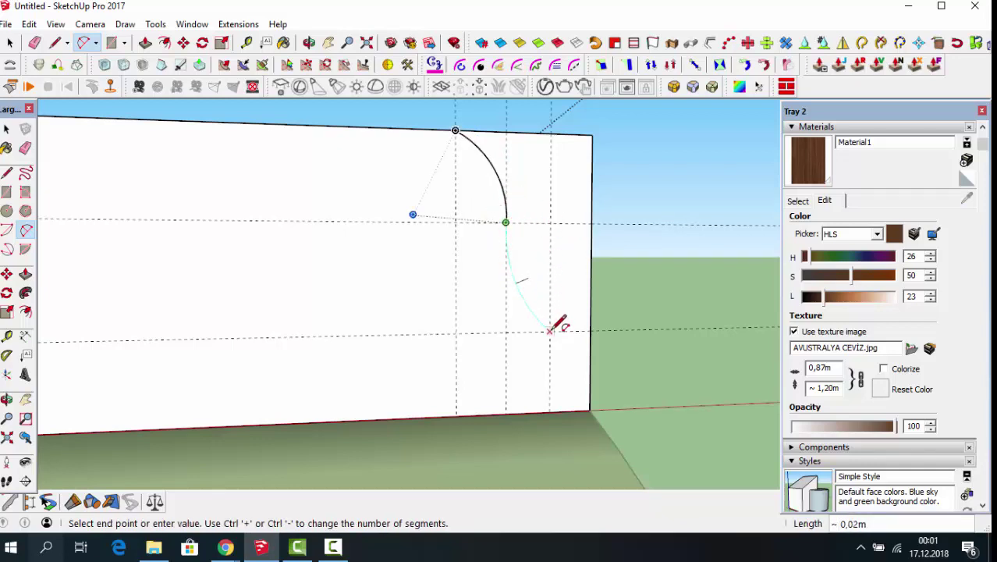
click(550, 330)
click(552, 328)
click(550, 330)
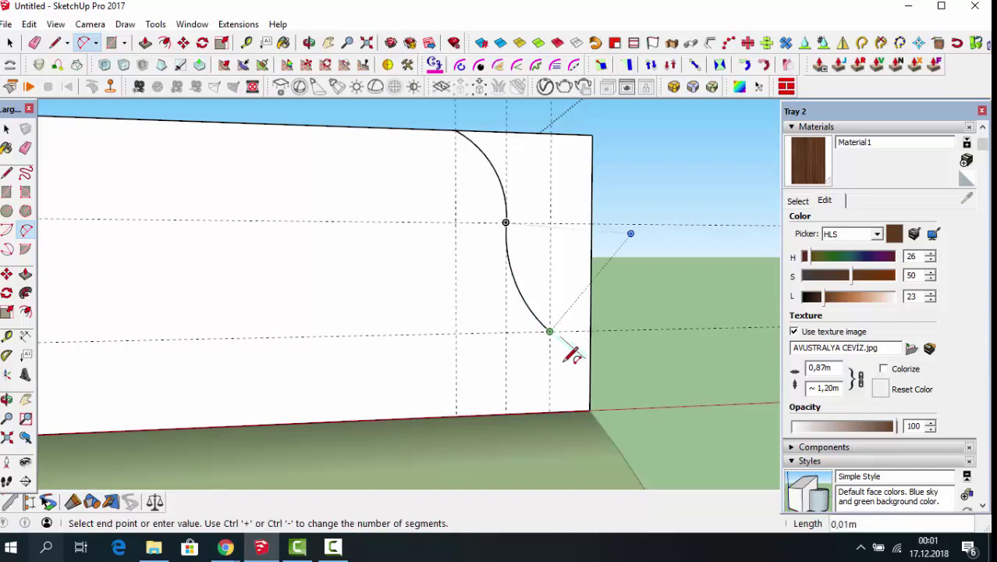
double_click(589, 408)
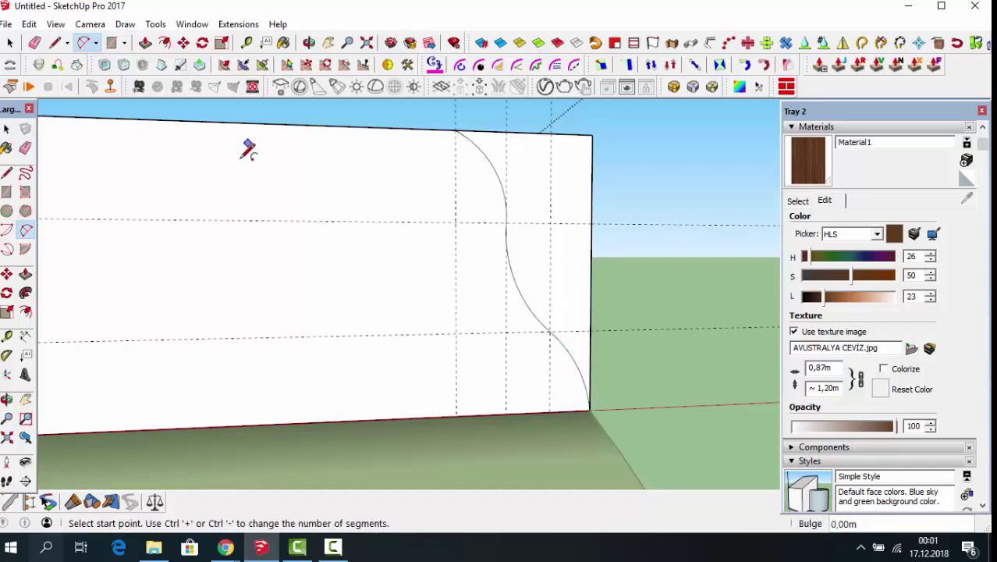
scroll(446, 280, down, 2)
scroll(401, 252, down, 2)
scroll(401, 252, down, 1)
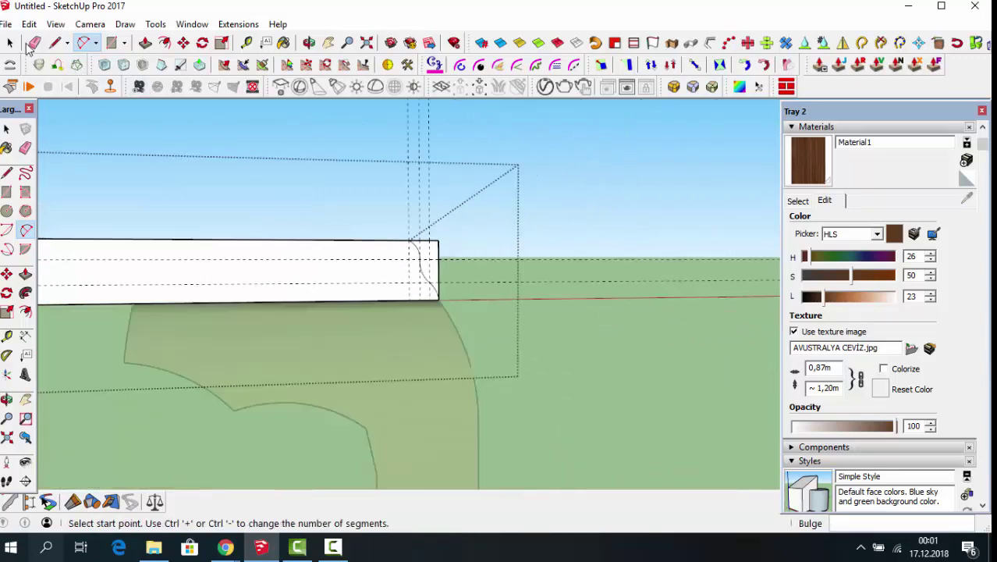
Step: Erase the two horizontal guides and the vertical guide from the slab end
click(33, 42)
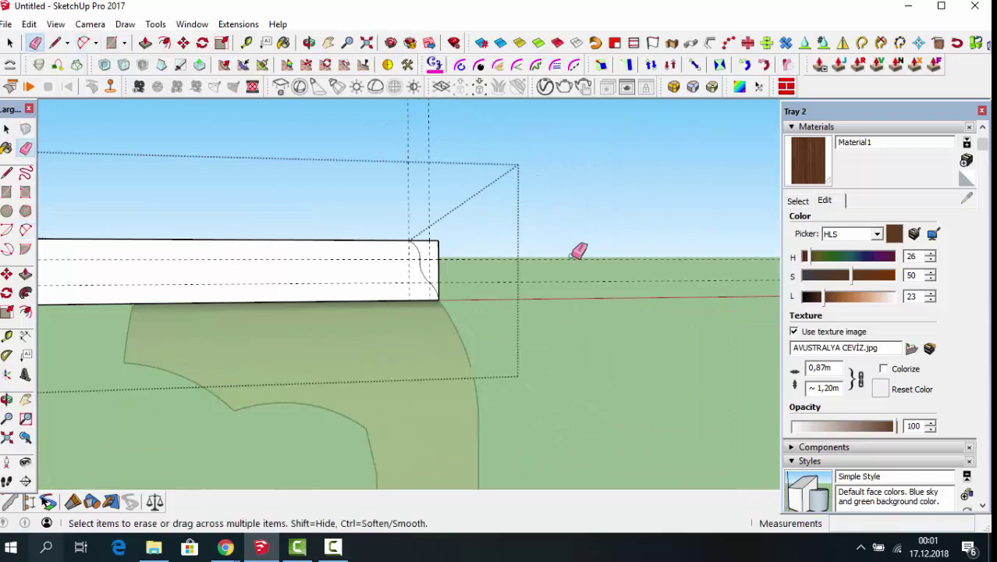
drag(572, 253, 525, 276)
drag(412, 149, 447, 156)
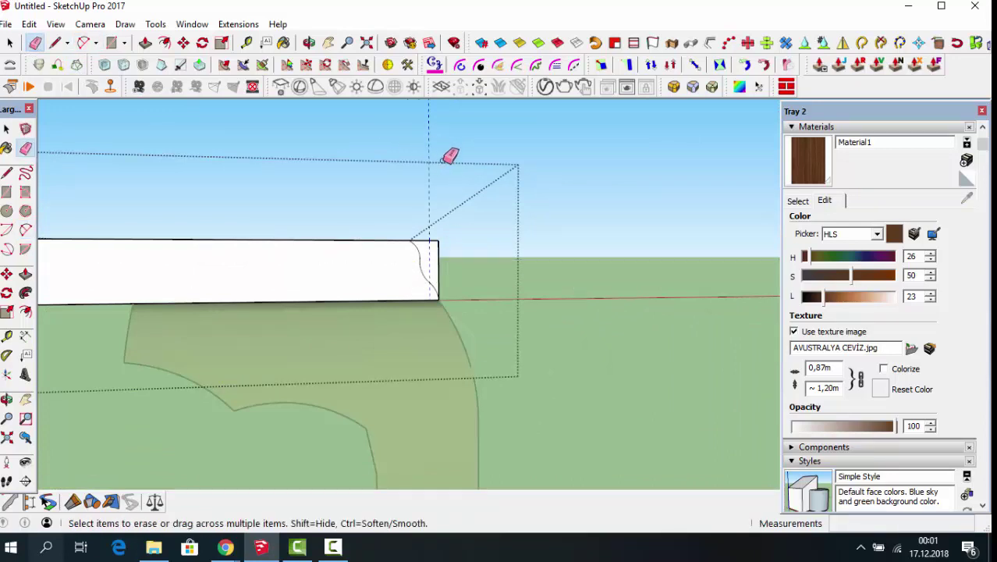
Step: Orbit above the slab and select only the tabletop's top-face edges as the sweep path
click(309, 42)
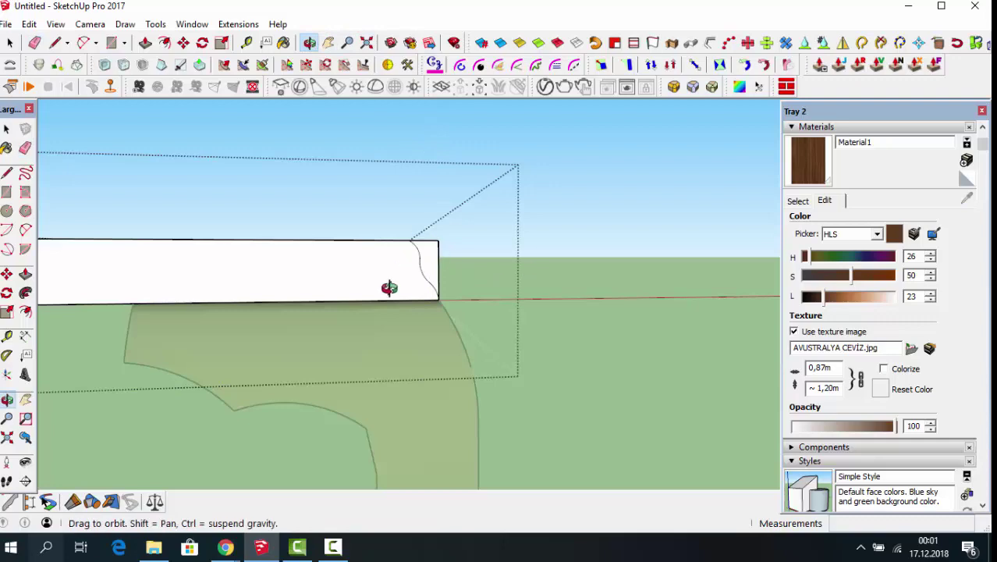
drag(386, 288, 332, 336)
click(10, 43)
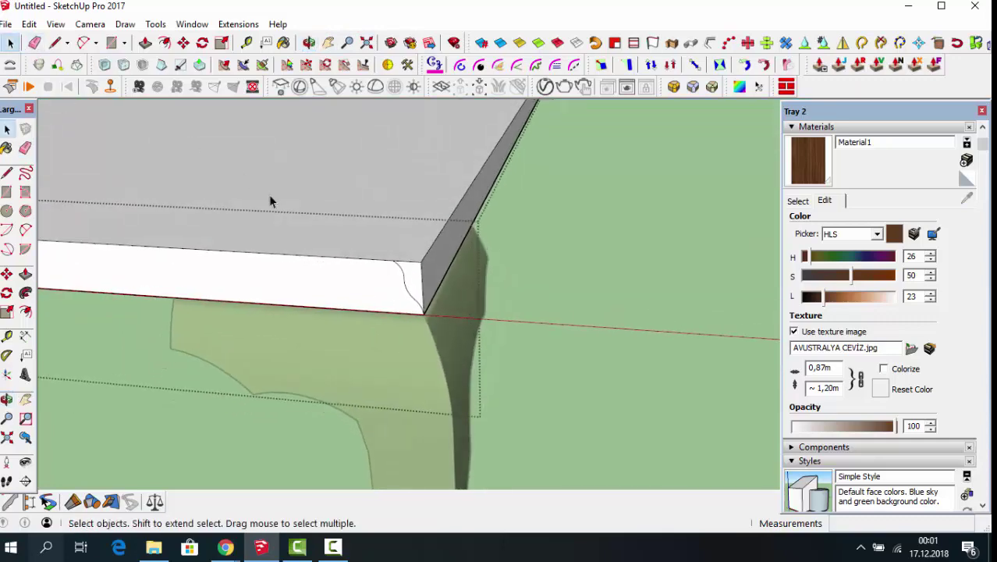
click(273, 199)
click(304, 209)
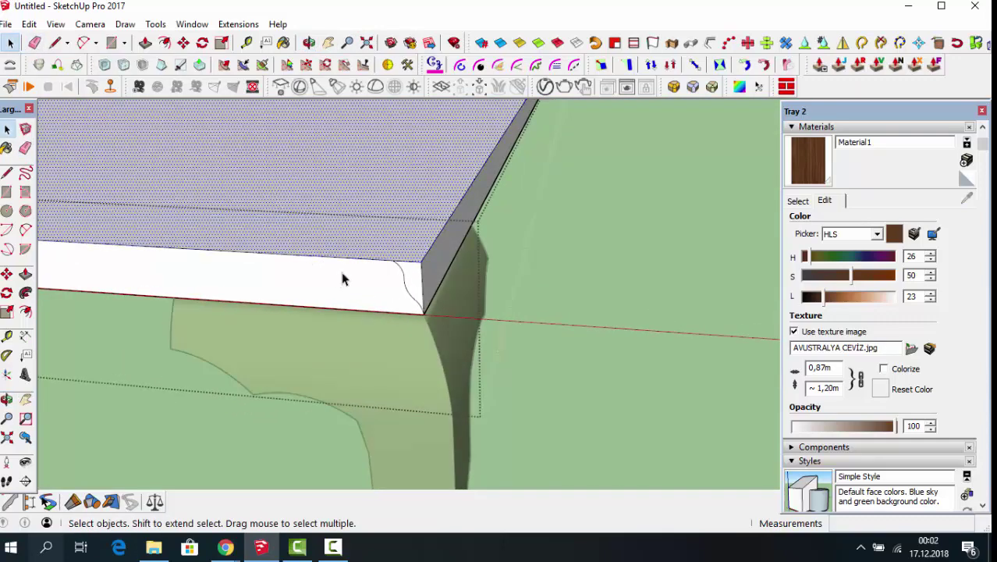
double_click(403, 234)
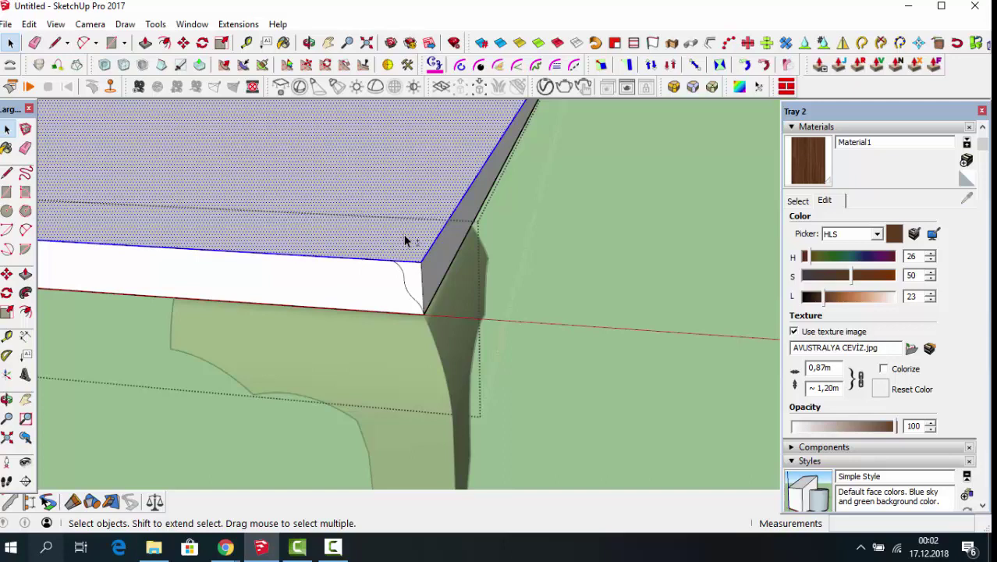
key(Escape)
scroll(405, 269, up, 2)
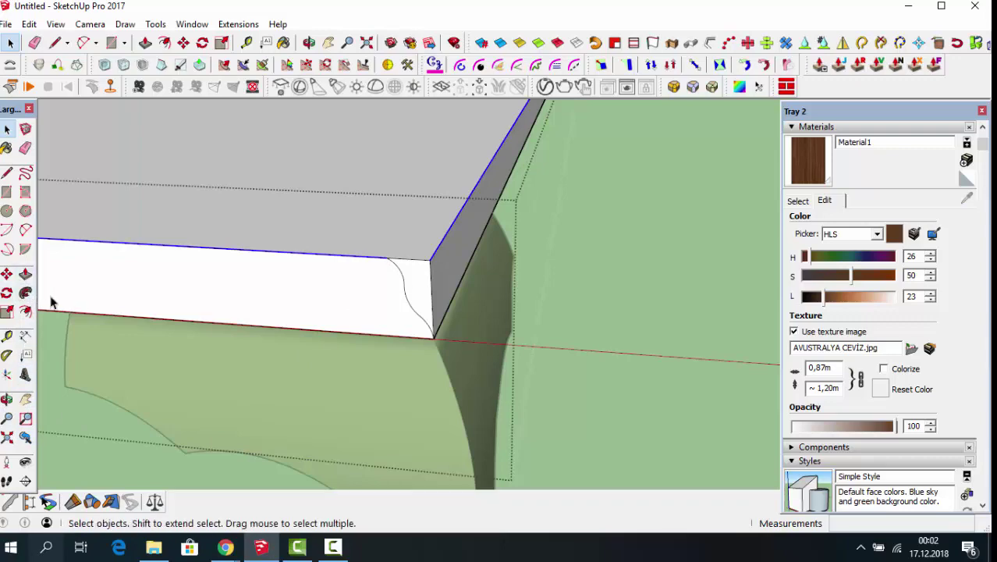
Step: Try a Follow Me sweep of the ogee profile along the top edges, then undo it
click(26, 292)
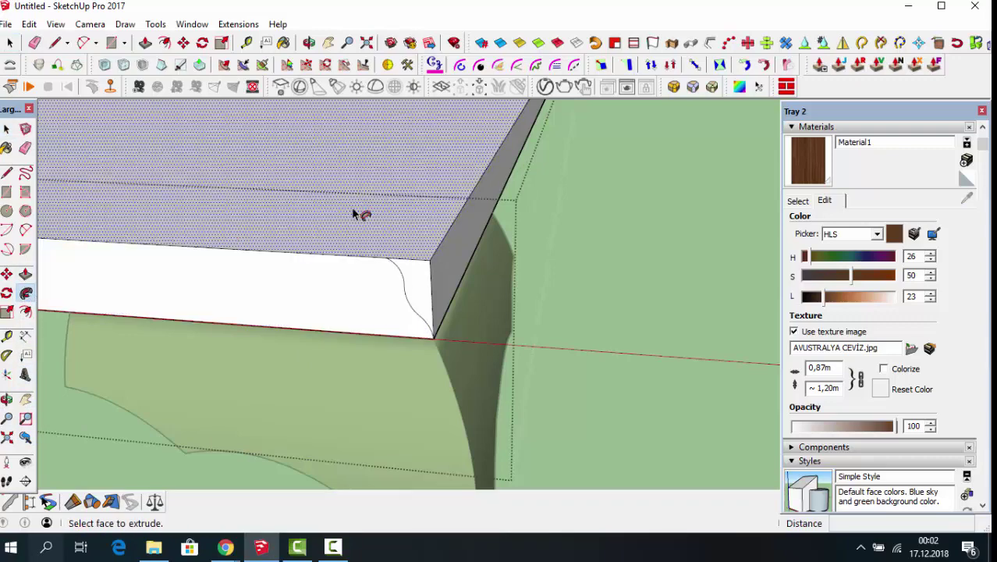
click(412, 282)
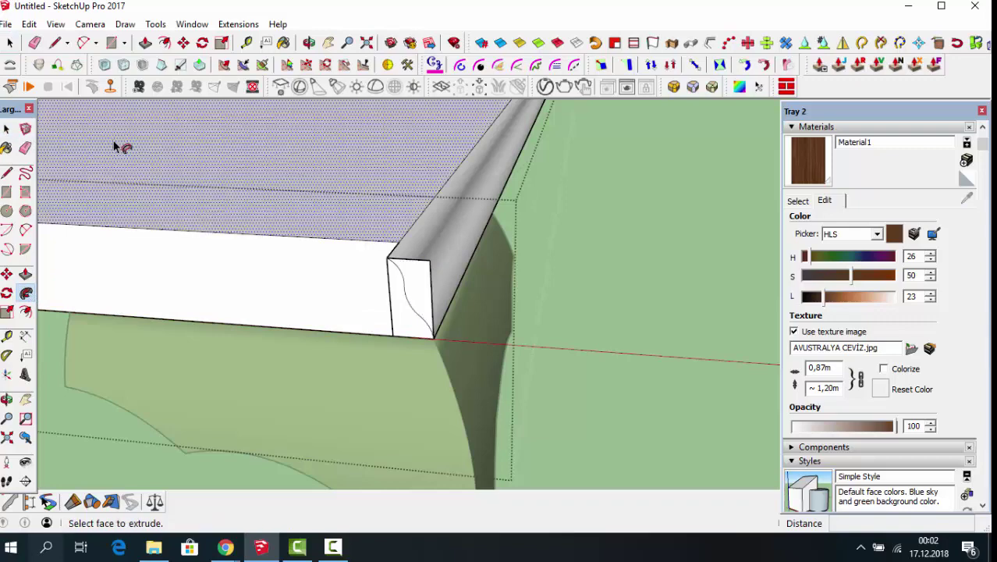
scroll(250, 169, down, 1)
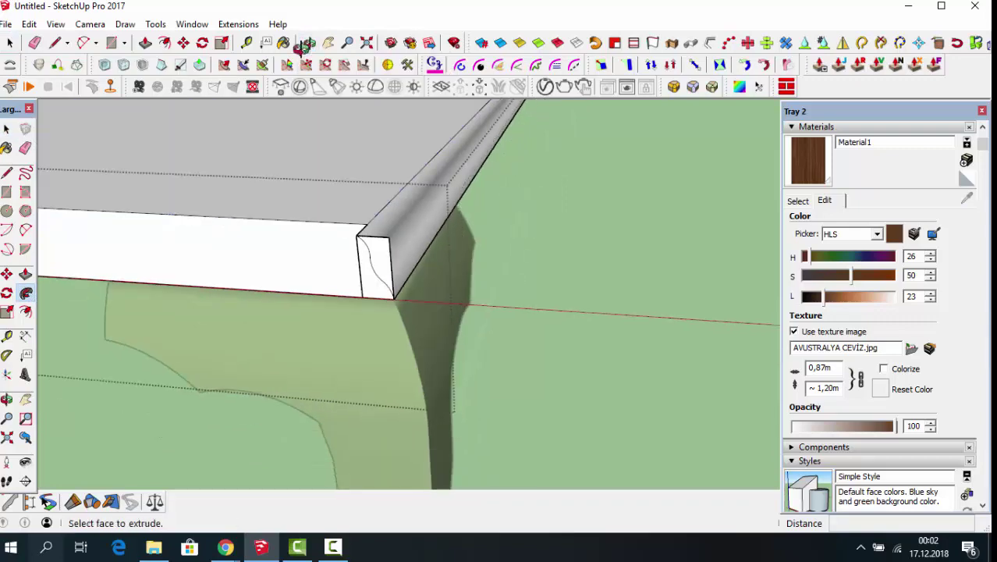
click(309, 42)
mouse_move(440, 285)
mouse_down()
mouse_move(264, 341)
mouse_move(343, 354)
mouse_move(289, 337)
mouse_up()
key(p)
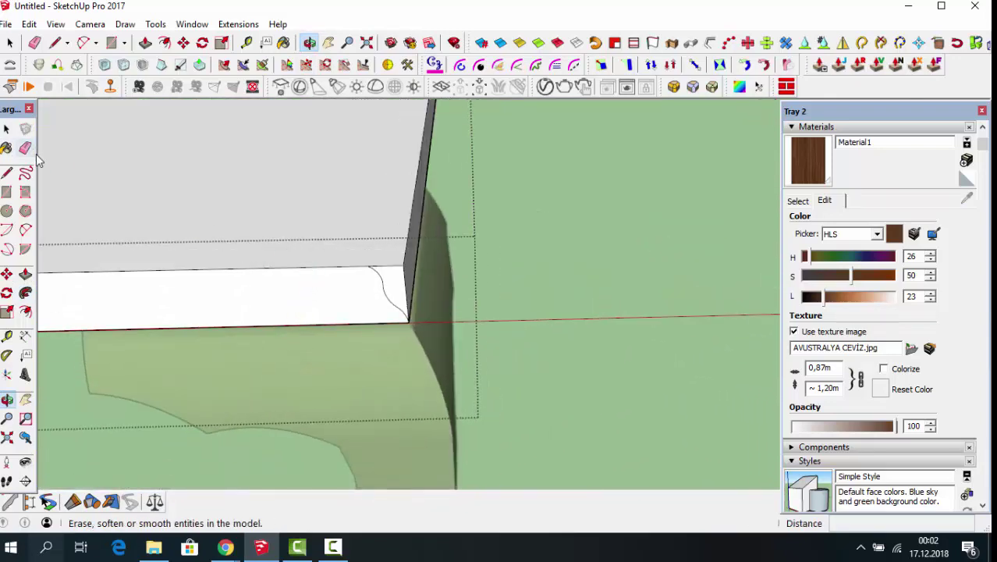
Step: Reselect the top face's edges and sweep the ogee profile around the tabletop edge again
click(10, 43)
click(362, 230)
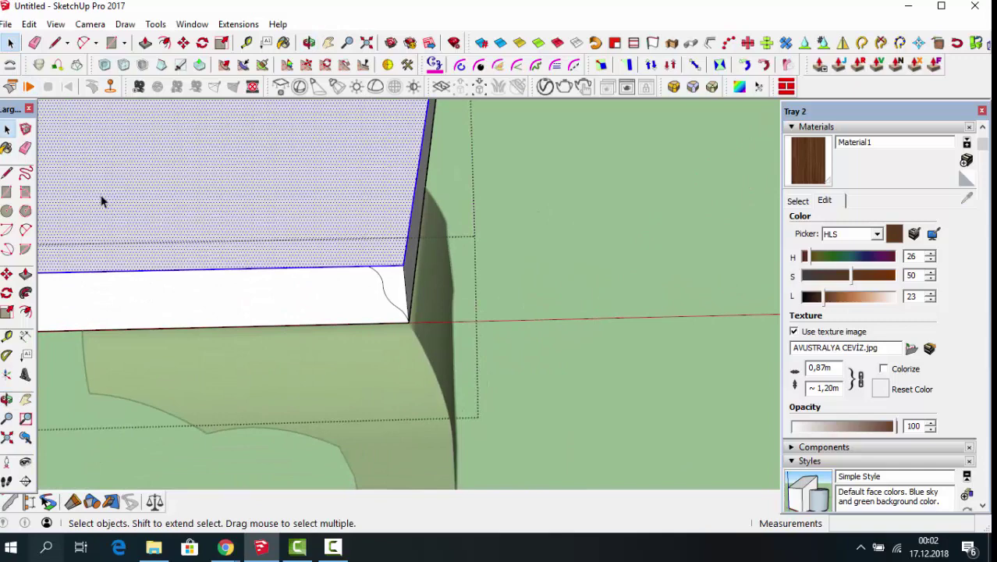
shift+click(164, 218)
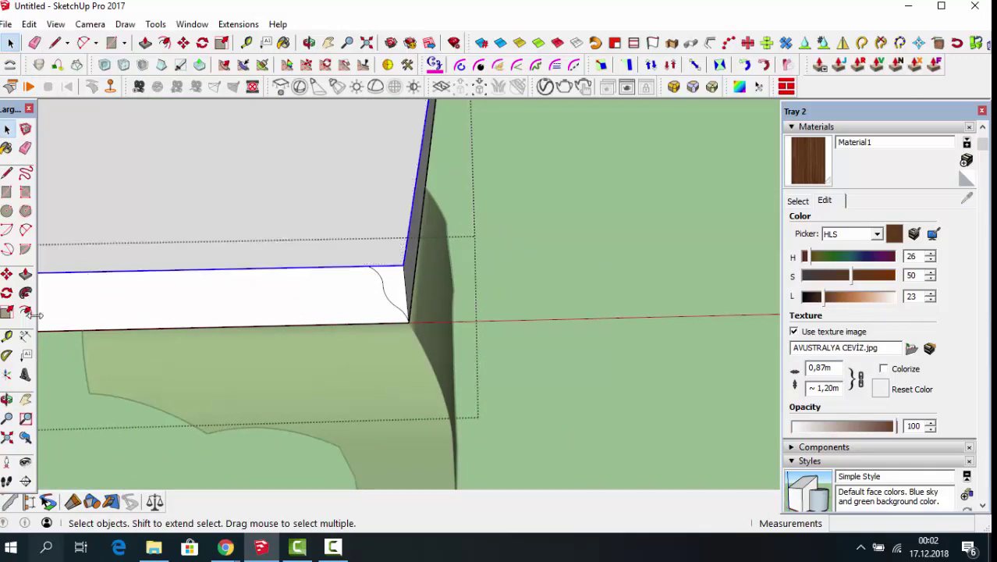
click(25, 293)
click(388, 279)
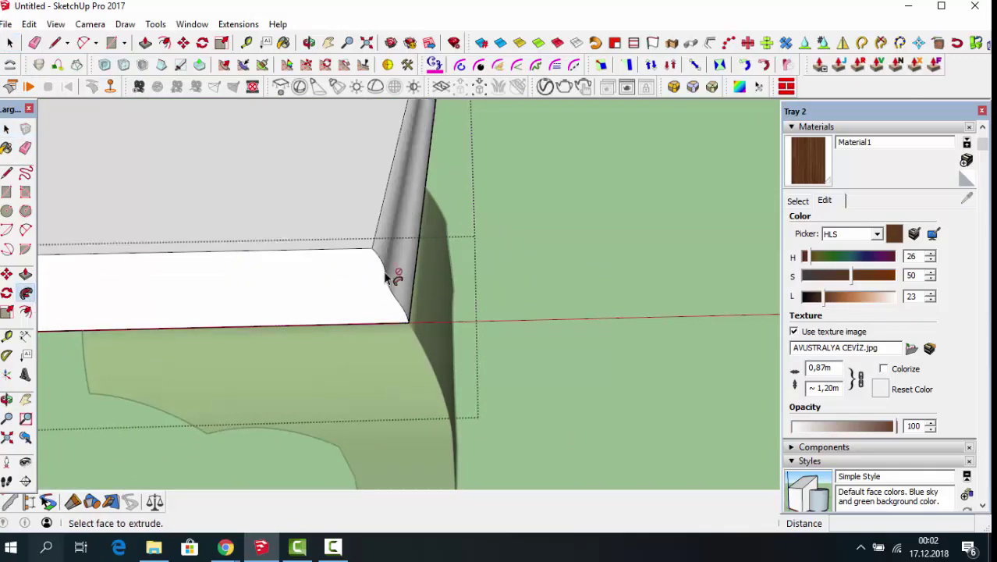
scroll(400, 288, down, 1)
scroll(400, 287, down, 2)
scroll(401, 284, down, 2)
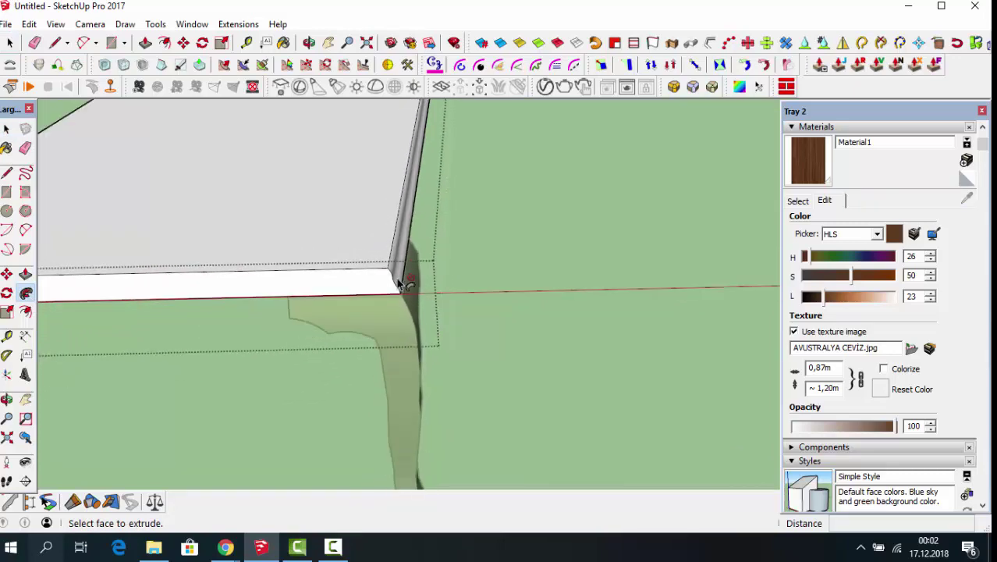
Step: Apply the walnut Material1 texture to the whole tabletop and its molding
click(11, 44)
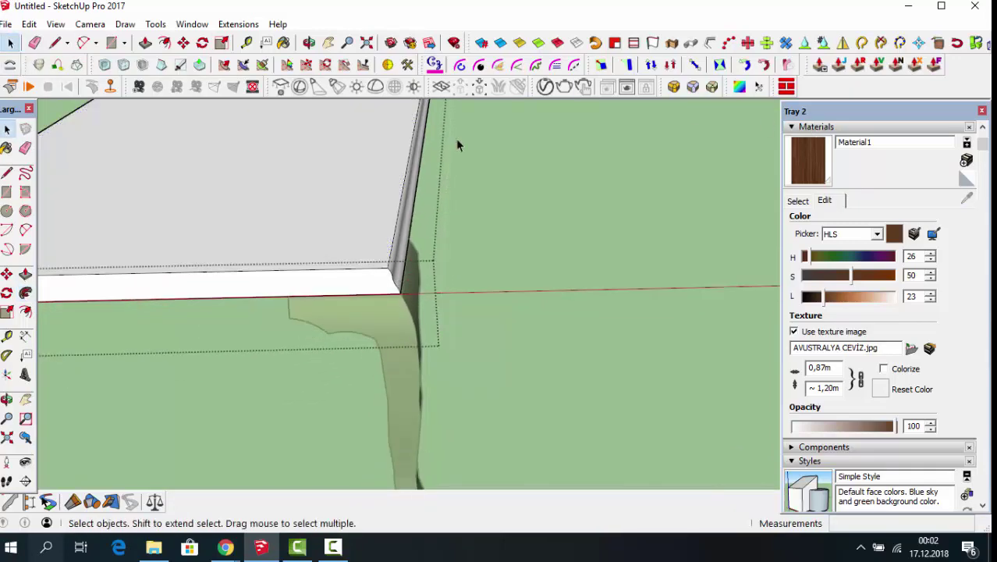
triple_click(228, 182)
click(808, 168)
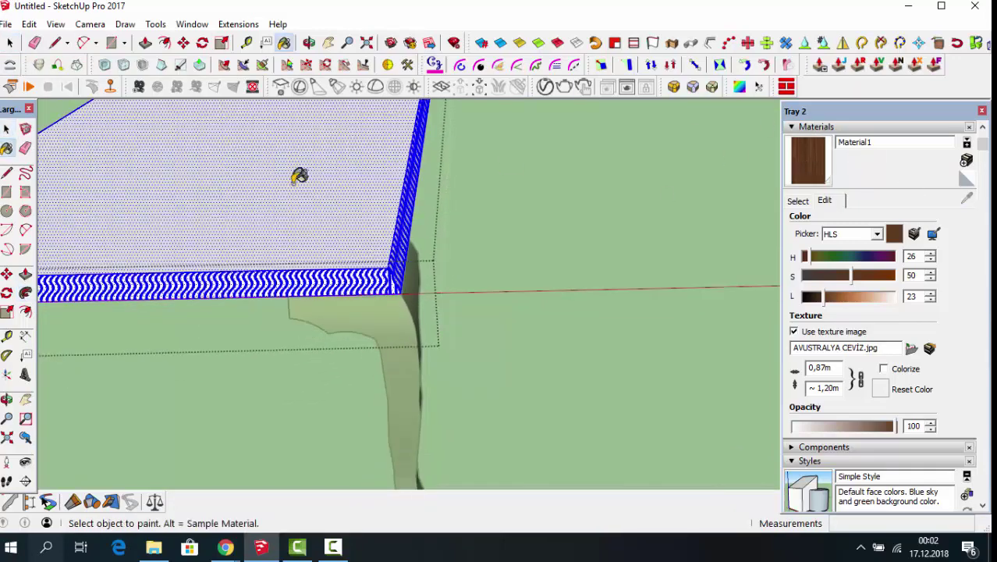
click(201, 237)
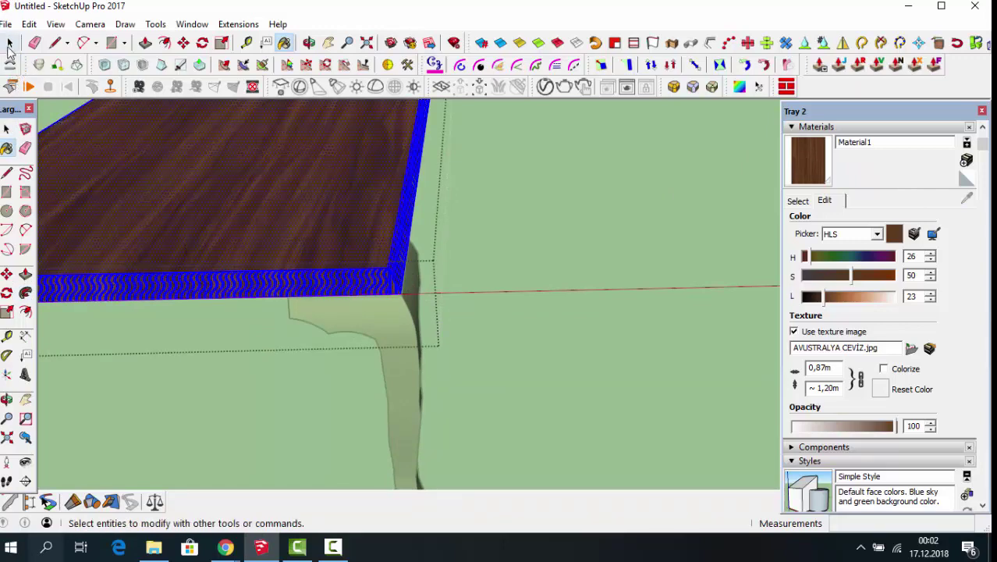
click(9, 44)
click(493, 269)
middle_drag(493, 268, 579, 351)
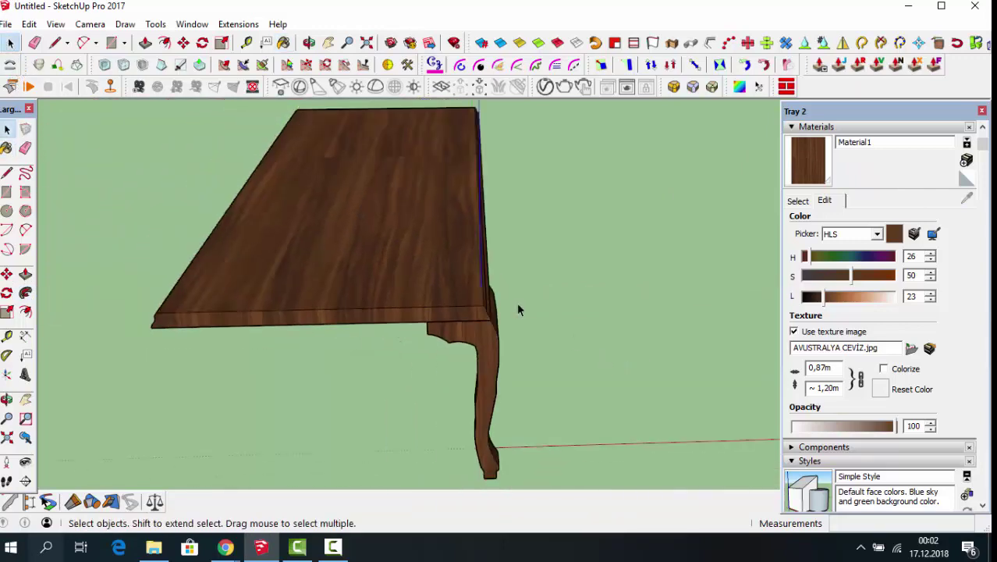
Step: Copy the cabriole leg to the table's left front corner and flip it along the red axis
click(472, 331)
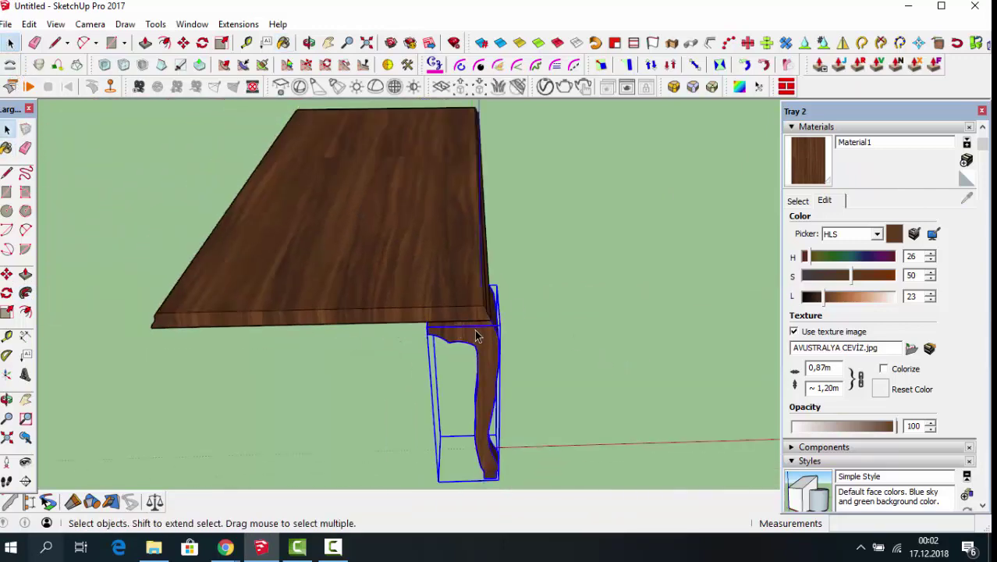
click(188, 44)
click(443, 265)
key(ctrl)
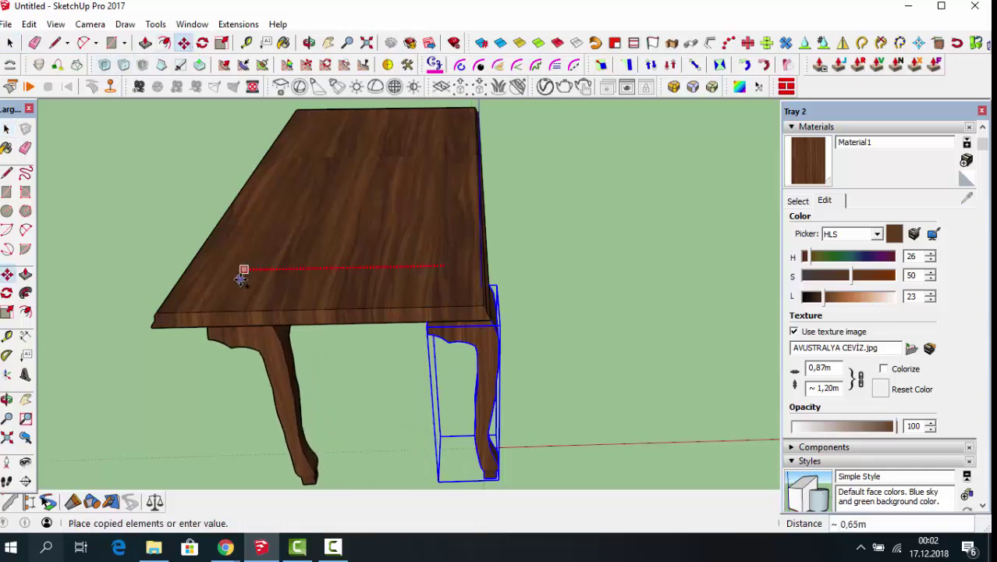
click(206, 285)
right_click(221, 353)
mouse_move(267, 351)
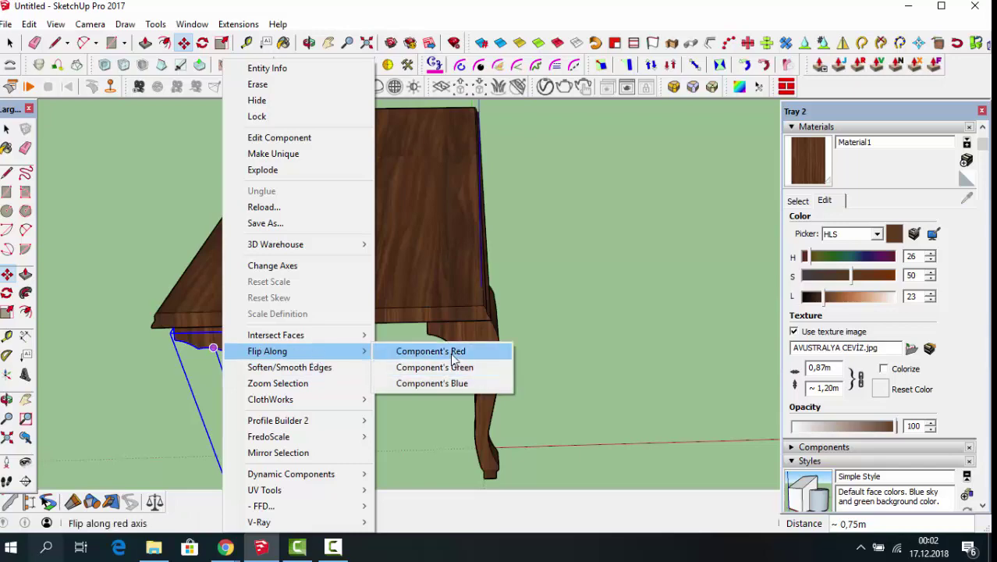
click(451, 354)
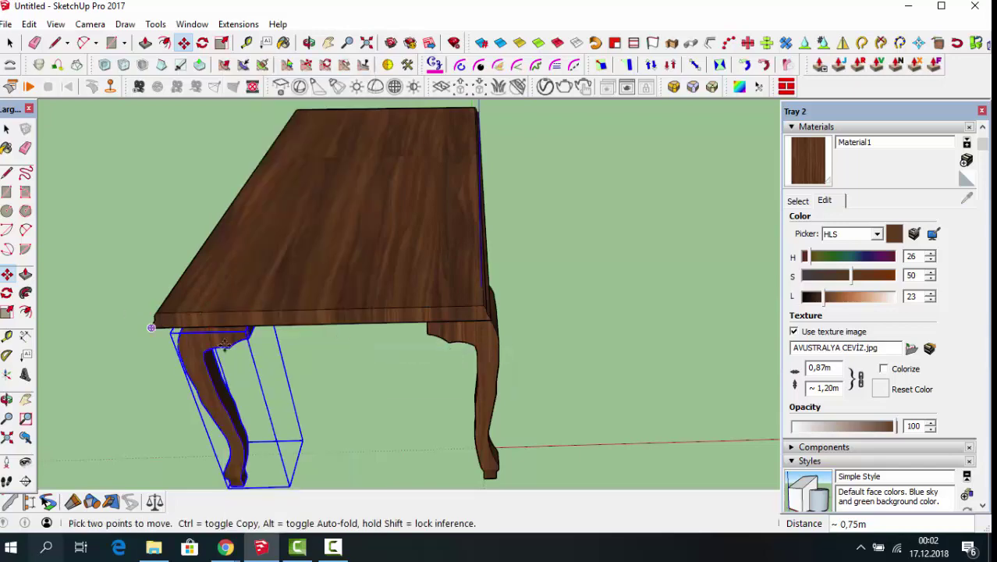
Step: Snap the mirrored leg flush to its corner and shift the right leg slightly left to align
scroll(151, 327, up, 2)
scroll(167, 314, up, 1)
scroll(167, 314, up, 1)
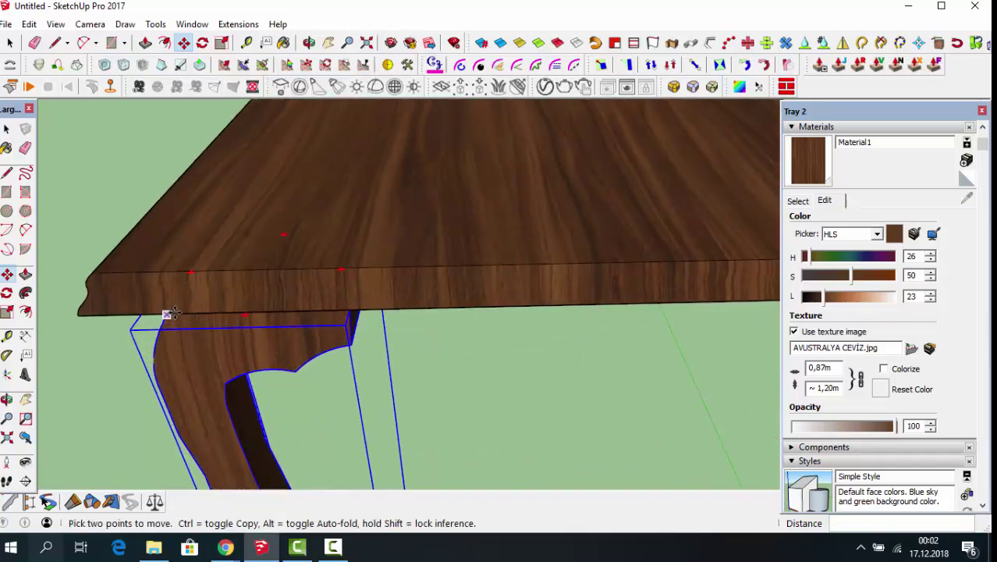
click(107, 312)
scroll(141, 206, down, 3)
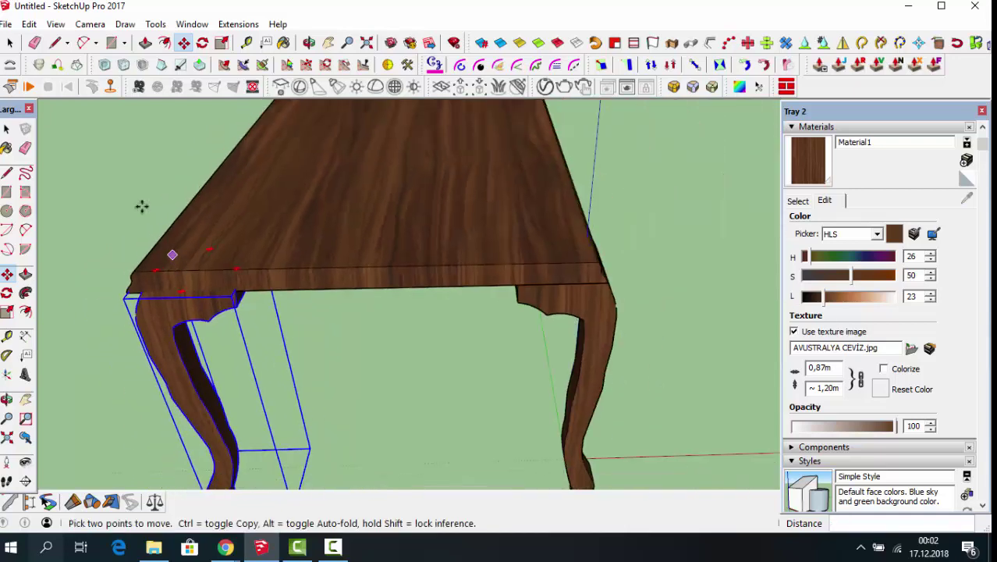
click(10, 42)
click(569, 298)
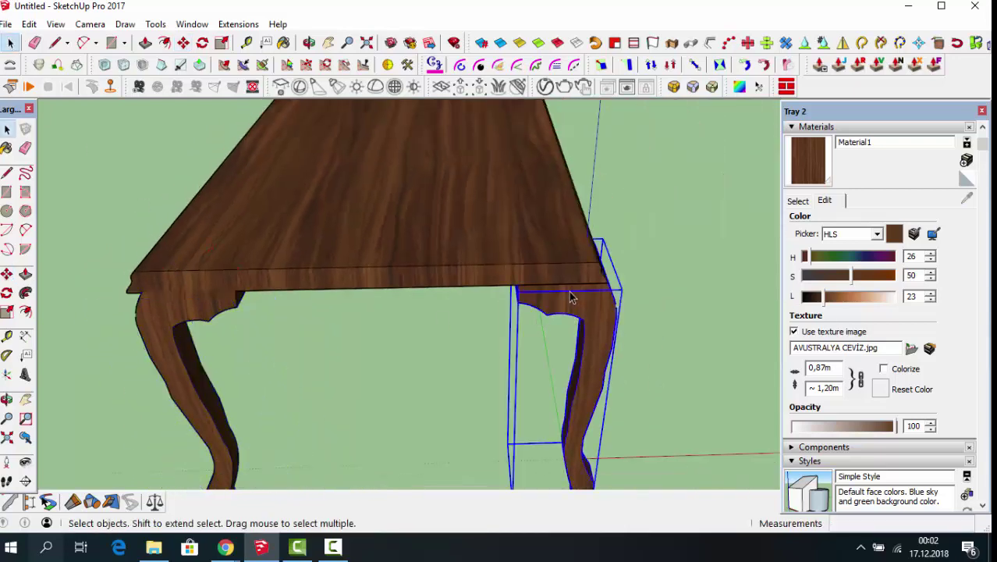
click(184, 42)
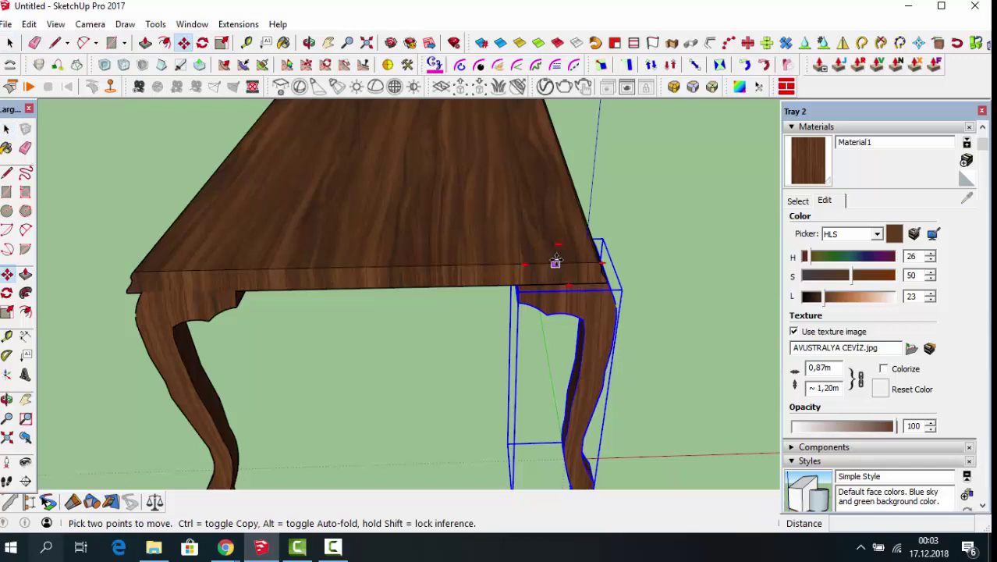
drag(555, 262, 544, 265)
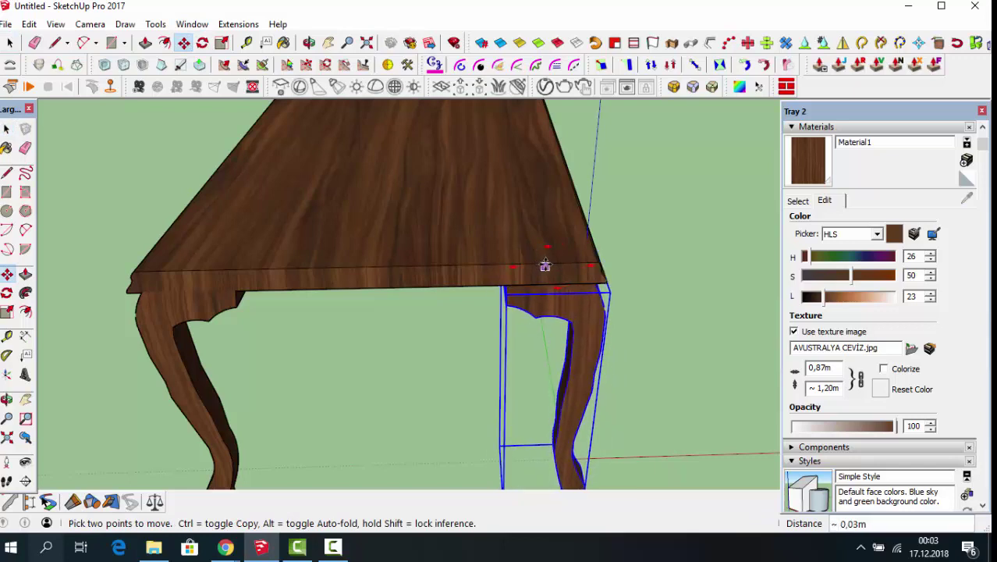
key(space)
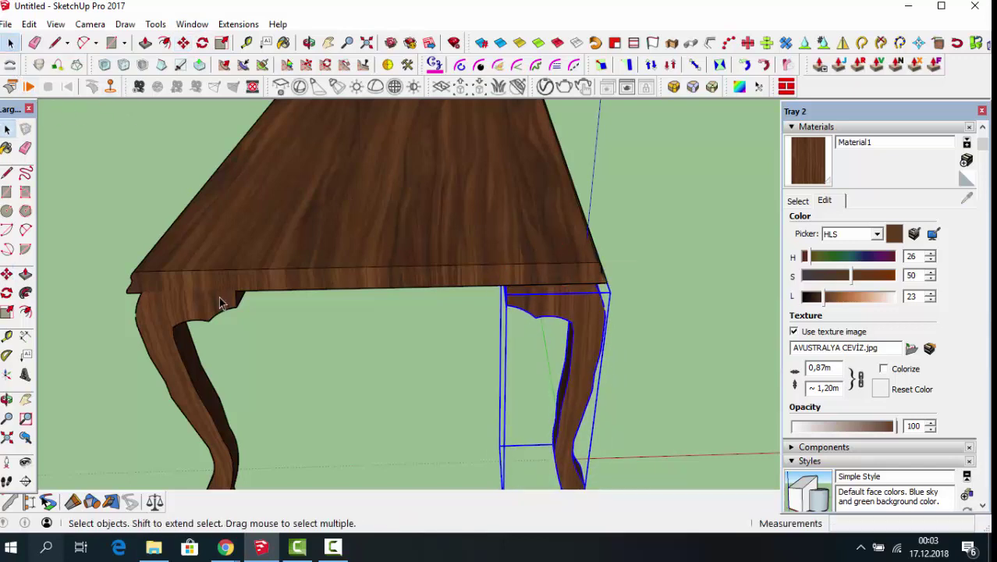
Step: Combine both front legs into a single component
shift+click(201, 312)
right_click(554, 312)
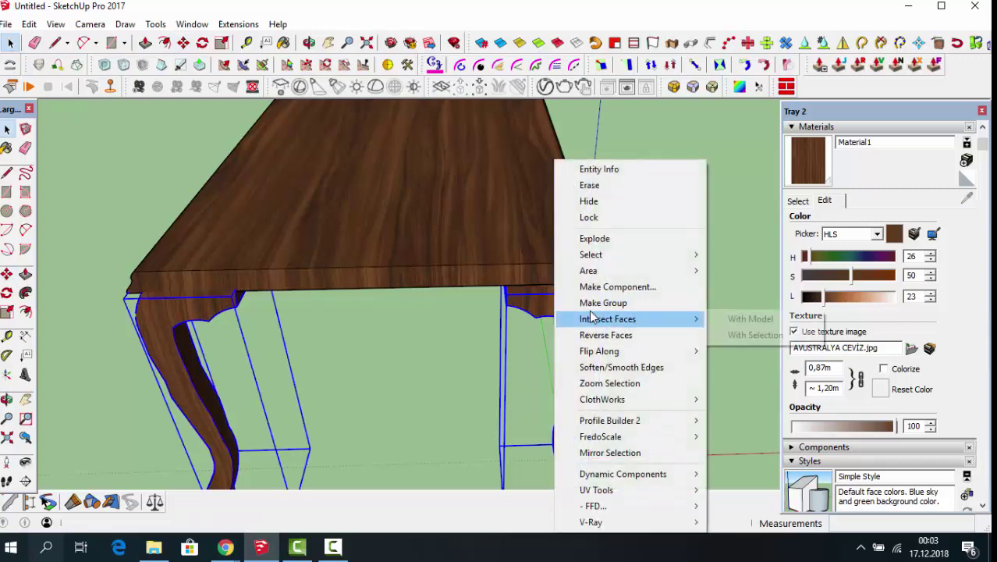
click(630, 287)
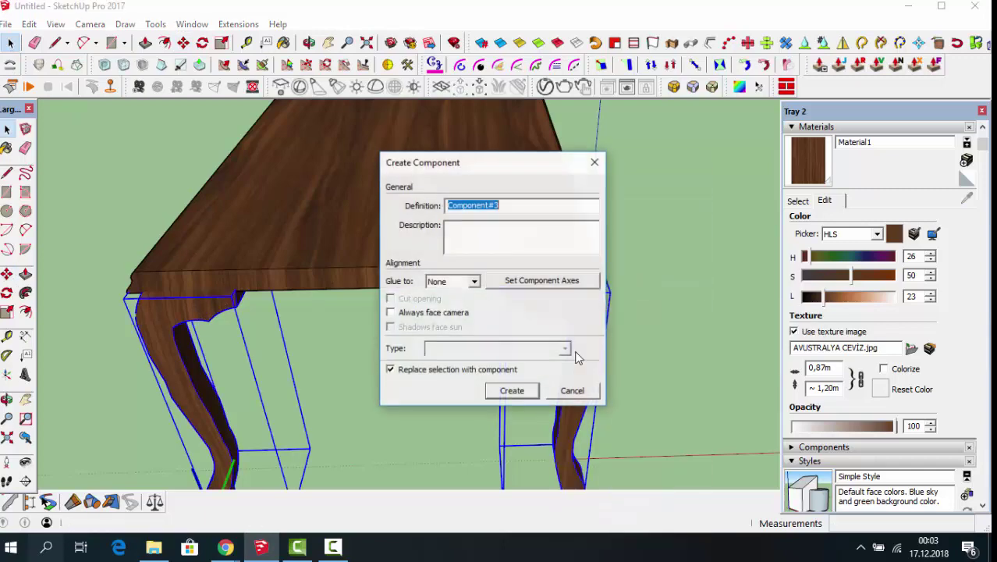
click(524, 392)
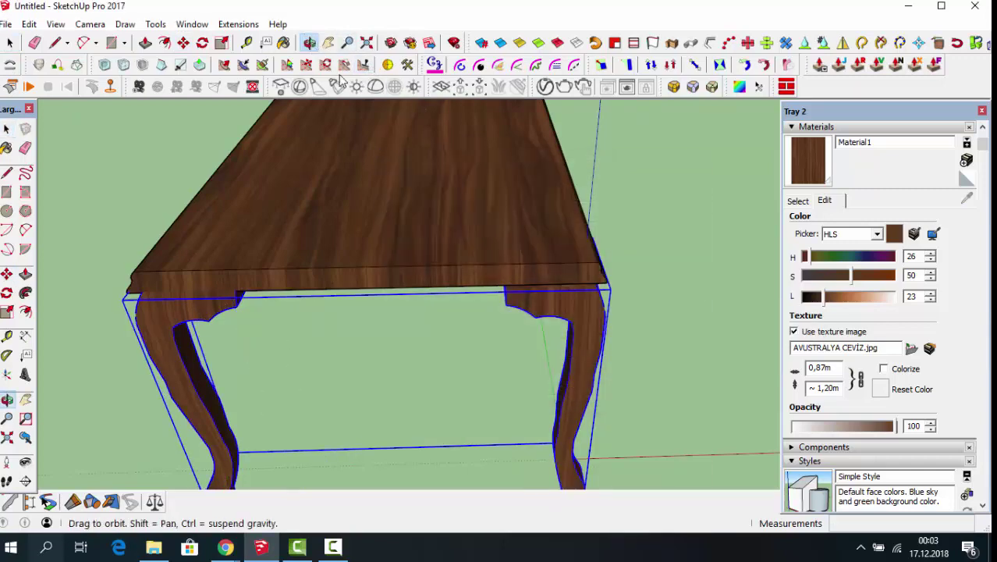
Step: From a side view, begin a Ctrl copy of the leg pair along the table
drag(341, 80, 461, 176)
scroll(396, 272, down, 5)
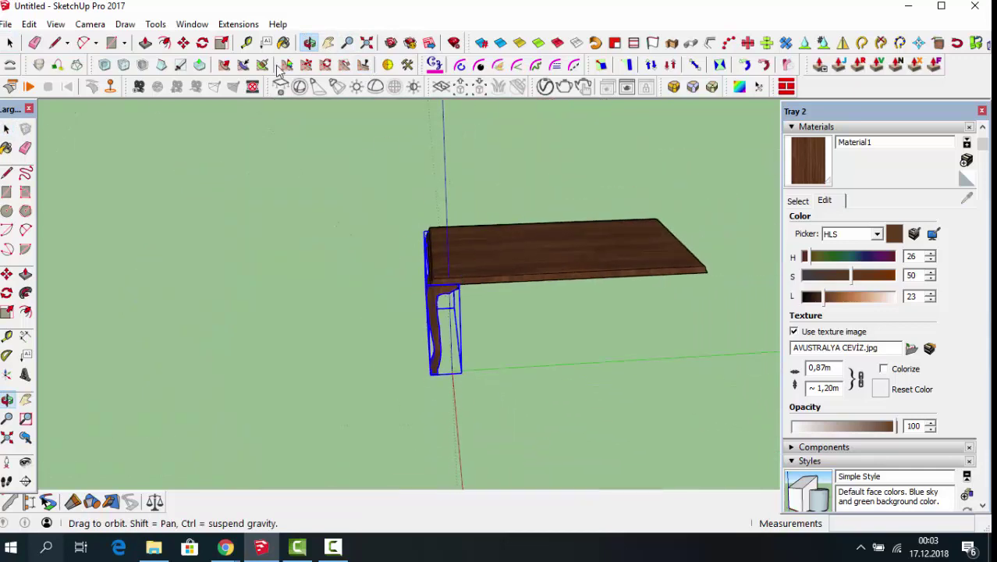
click(184, 44)
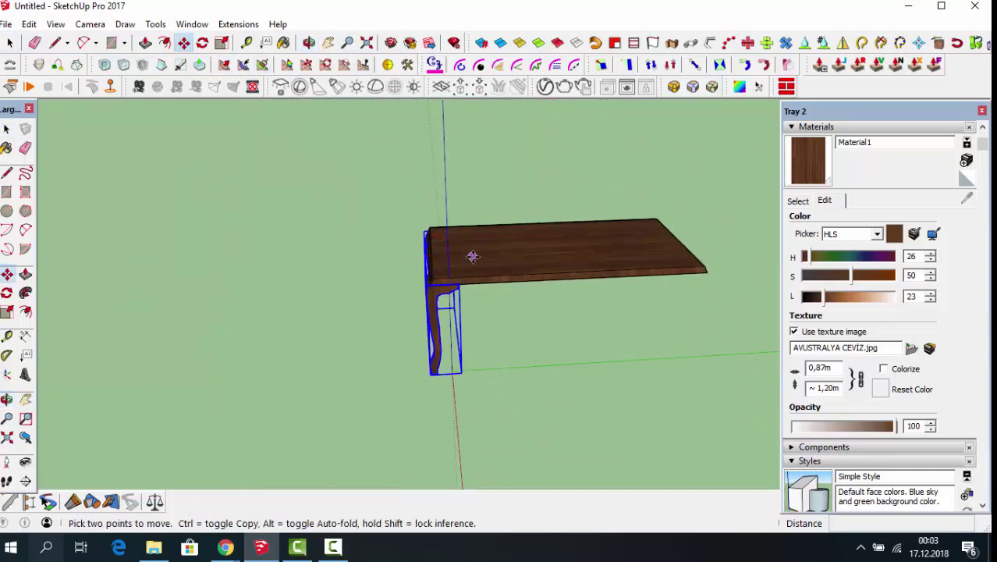
click(474, 258)
key(ctrl)
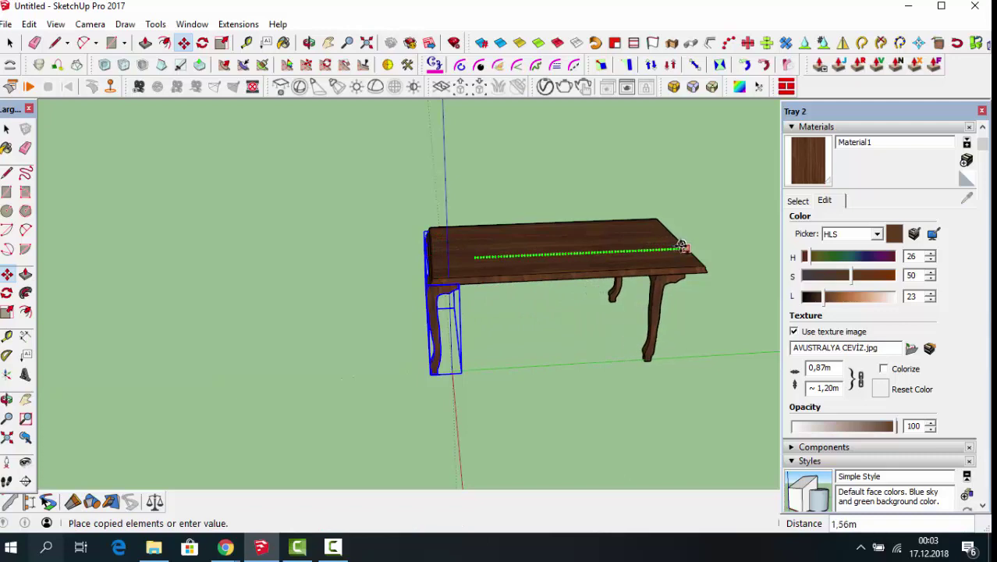
Step: Place the copied leg pair at the table's far end
click(684, 258)
scroll(684, 262, up, 4)
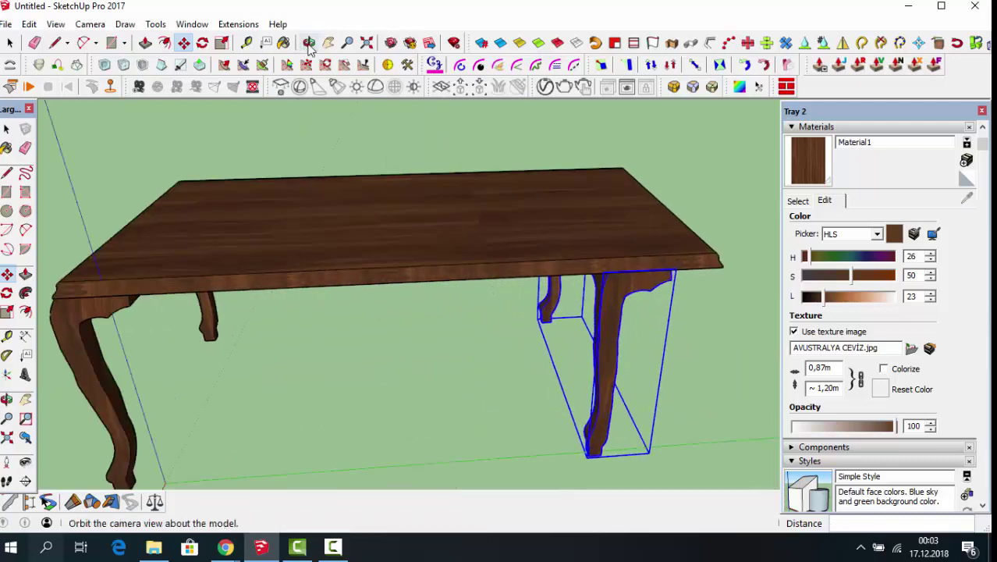
click(331, 44)
drag(285, 286, 148, 246)
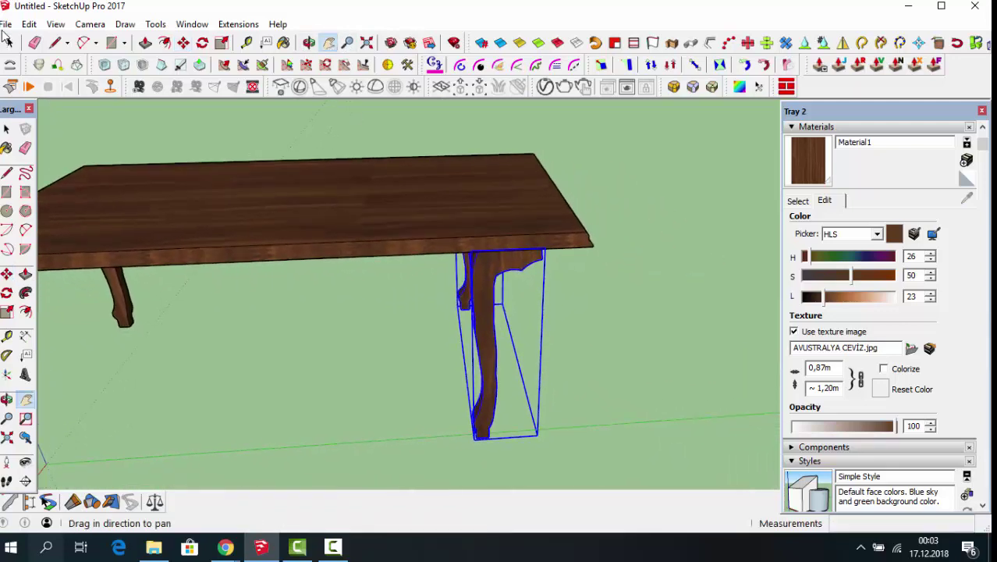
key(space)
Step: Mirror the copied leg pair along the component's green axis
right_click(500, 277)
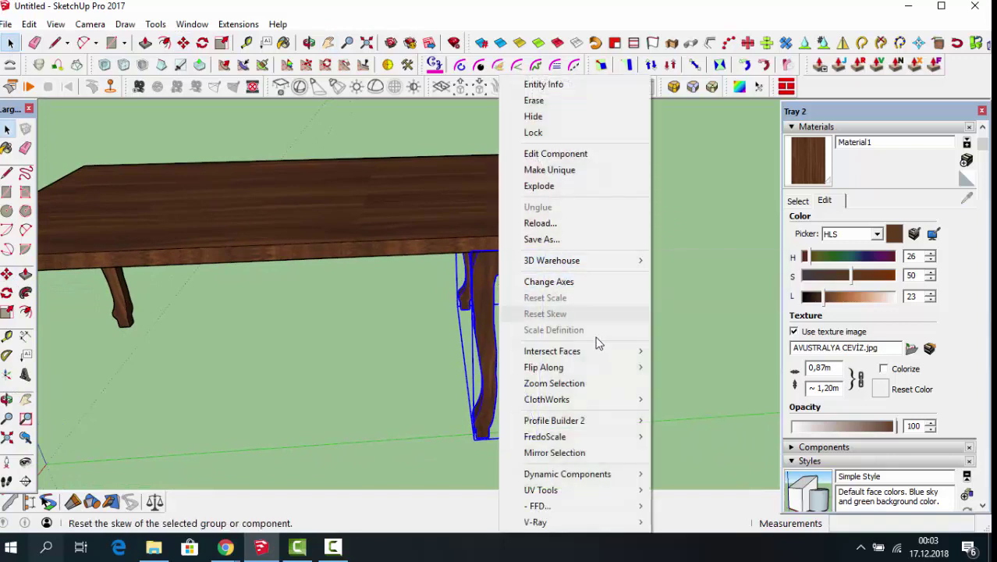
mouse_move(544, 366)
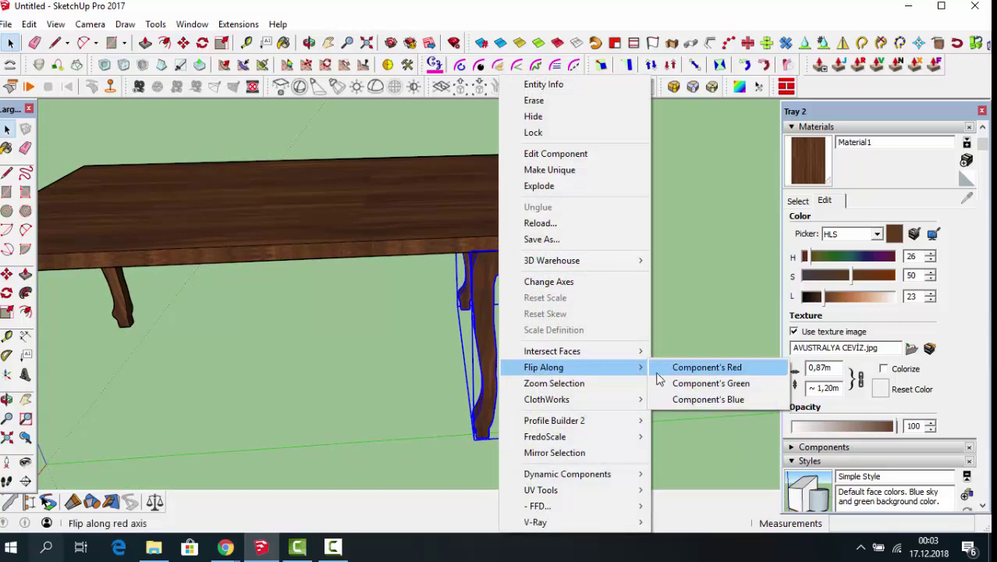
click(704, 383)
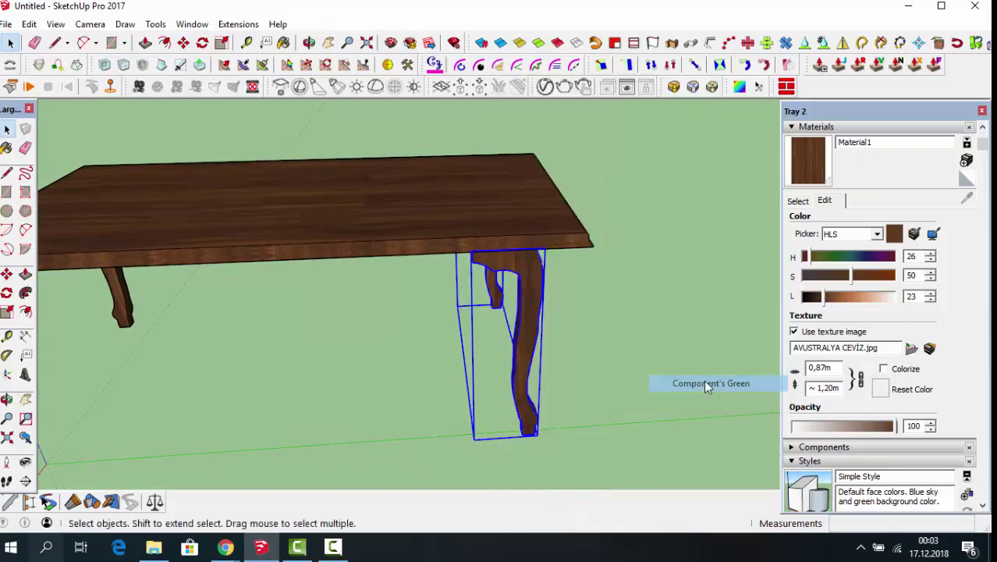
scroll(592, 265, up, 2)
scroll(445, 236, up, 2)
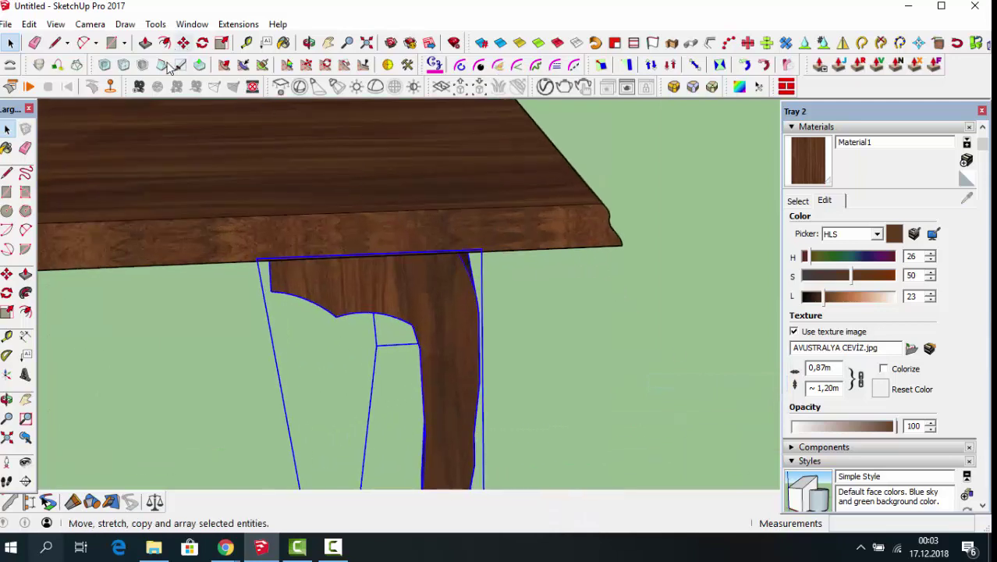
Step: Slide the copied legs 0,15m so they sit flush under the table's far end
click(183, 43)
click(320, 240)
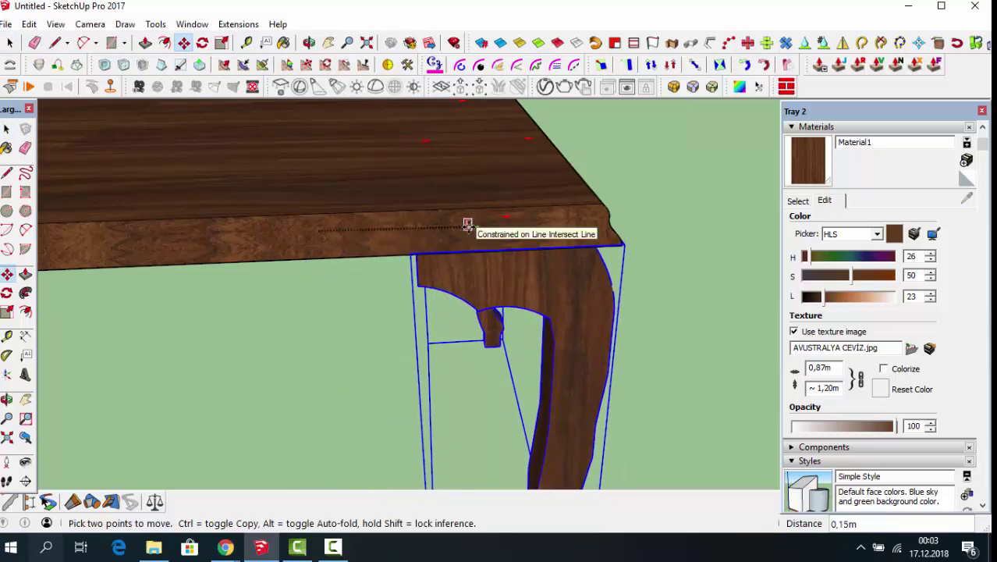
click(467, 224)
click(309, 43)
scroll(436, 251, down, 2)
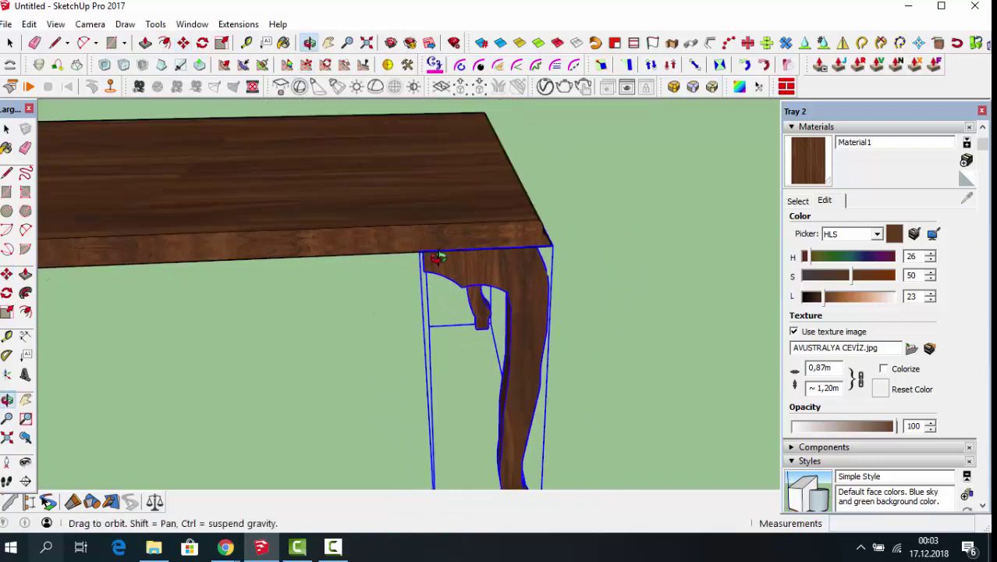
scroll(436, 252, down, 2)
scroll(437, 252, down, 2)
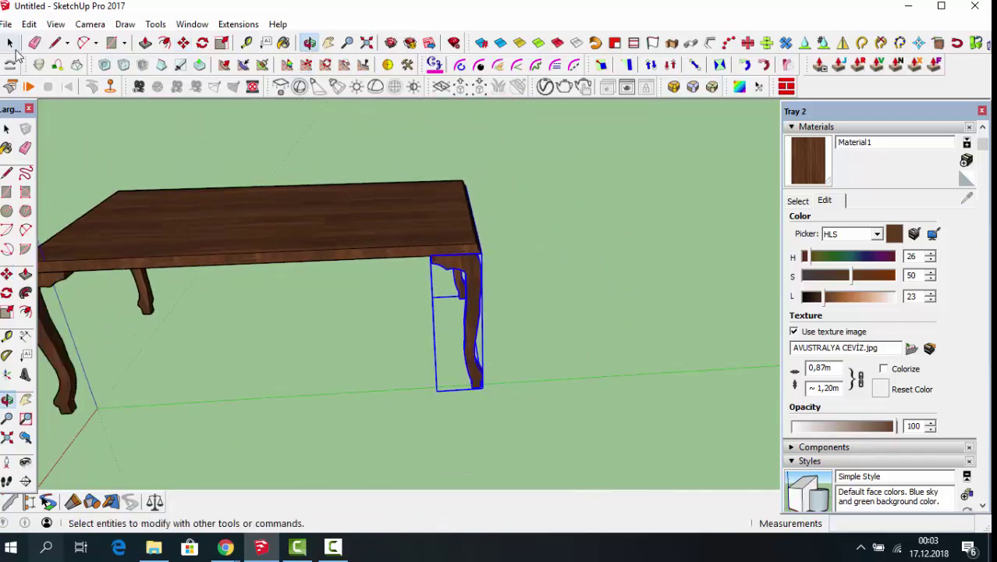
click(10, 43)
Step: Pan and orbit to look down on the four-legged table, then select the top
click(192, 124)
middle_drag(192, 124, 427, 237)
scroll(427, 237, down, 1)
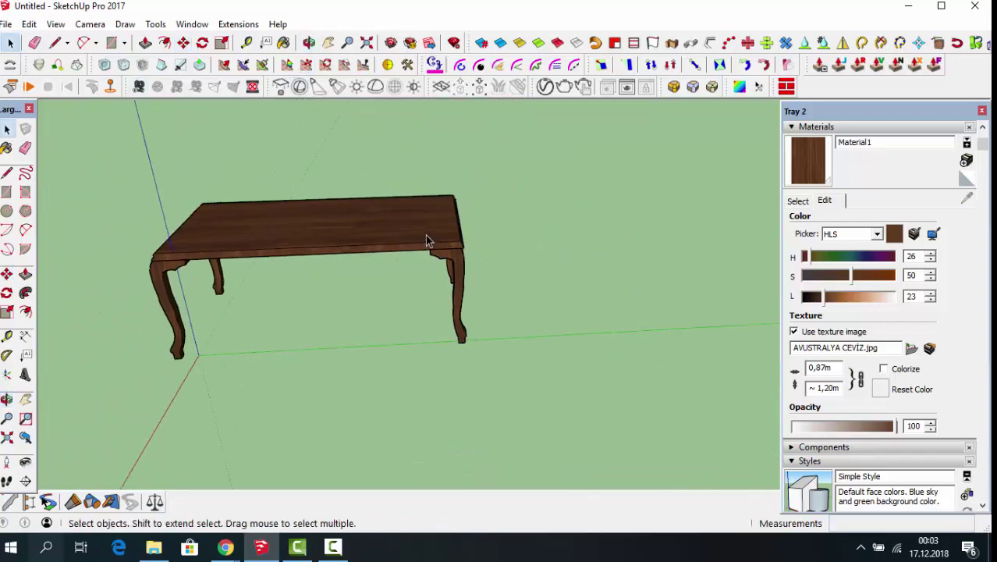
click(328, 42)
mouse_move(323, 265)
mouse_down()
mouse_move(458, 323)
mouse_move(419, 310)
mouse_up()
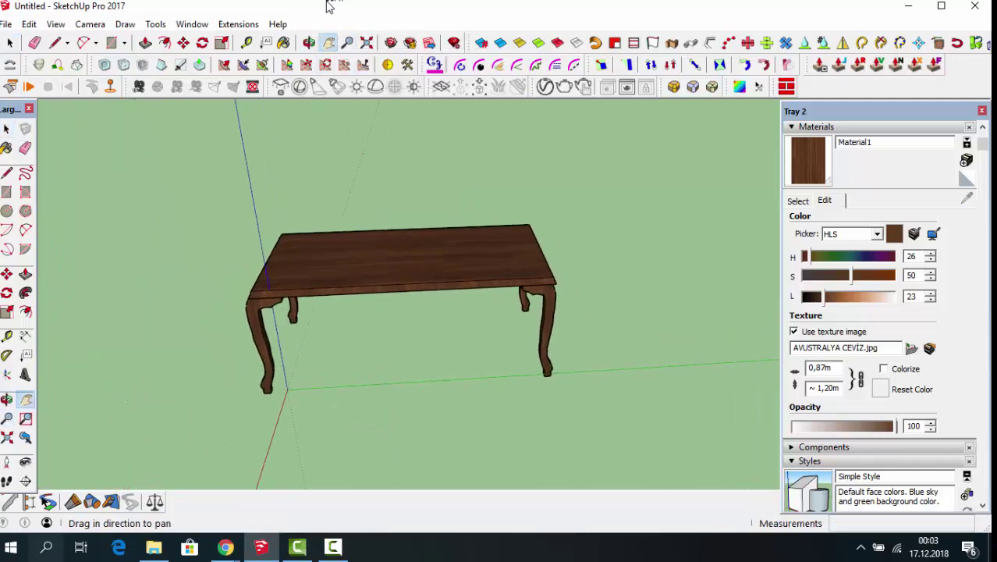
click(309, 43)
mouse_move(267, 227)
mouse_down()
mouse_move(310, 252)
mouse_move(274, 193)
mouse_move(232, 216)
mouse_move(316, 206)
mouse_move(515, 239)
mouse_move(583, 412)
mouse_move(705, 394)
mouse_move(734, 454)
mouse_up()
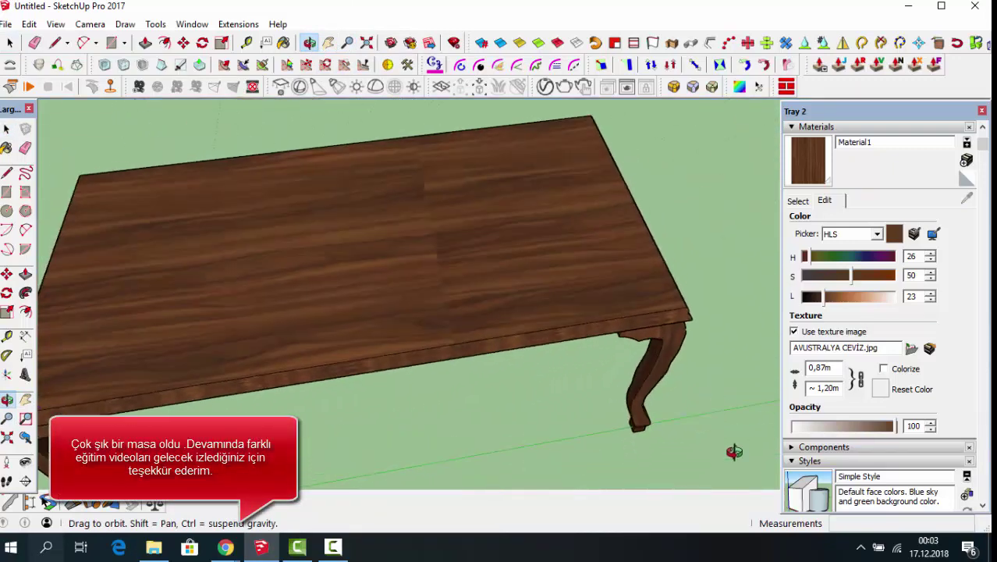
mouse_move(382, 279)
mouse_down()
mouse_move(329, 329)
mouse_move(171, 393)
mouse_up()
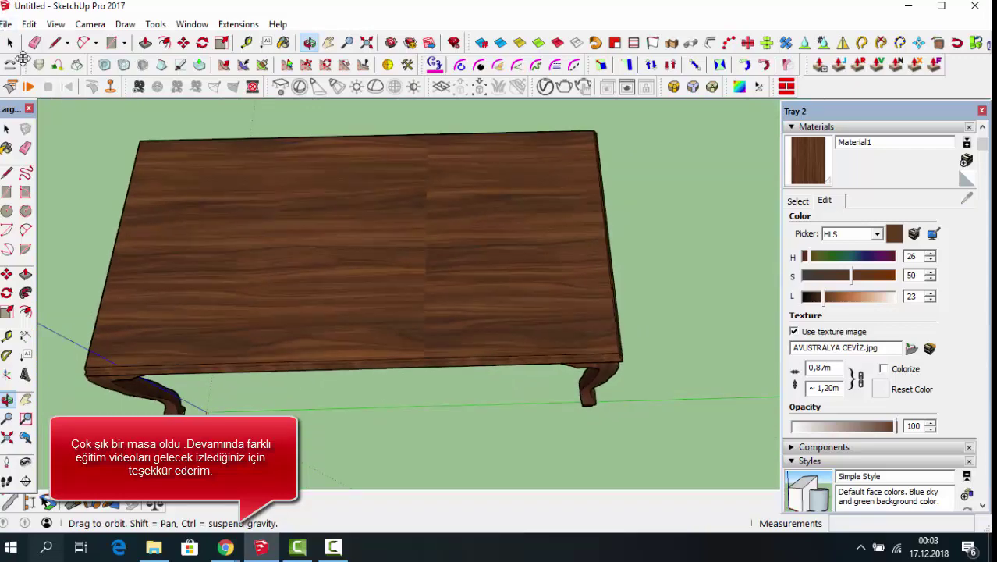
click(9, 43)
click(425, 267)
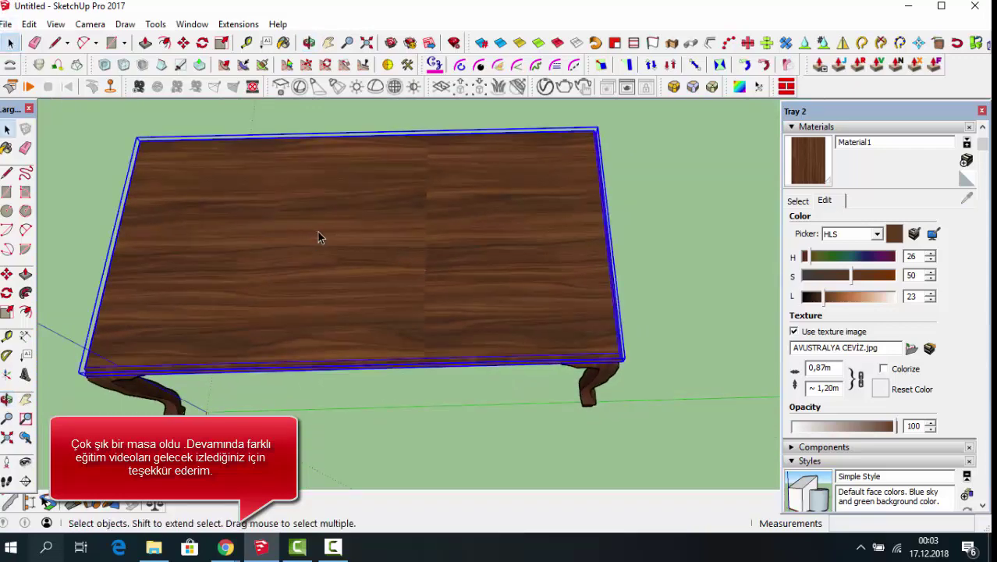
Step: Reposition the top face's walnut texture, stretching the grain lengthwise from front-left to back-right corner
double_click(361, 242)
right_click(381, 264)
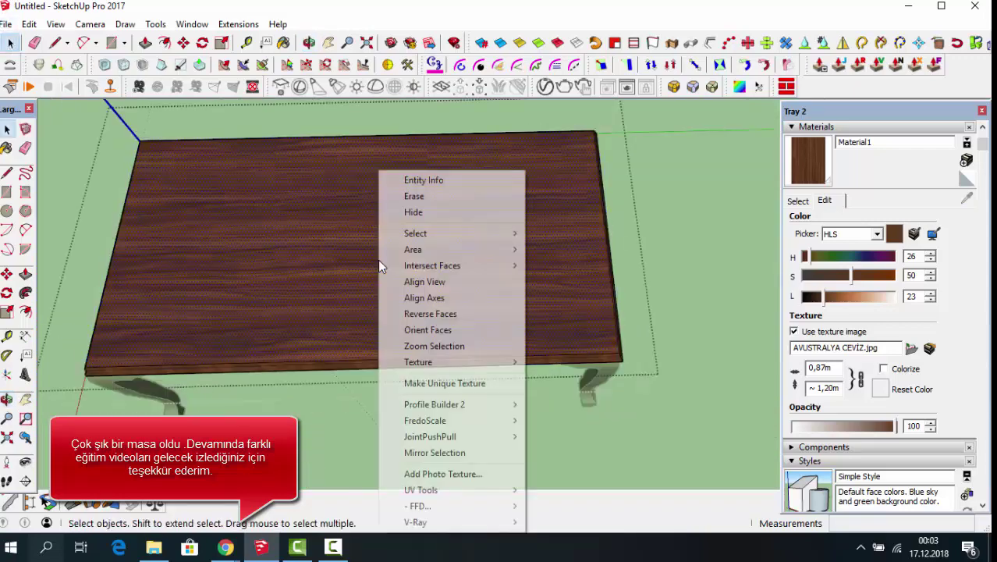
mouse_move(448, 362)
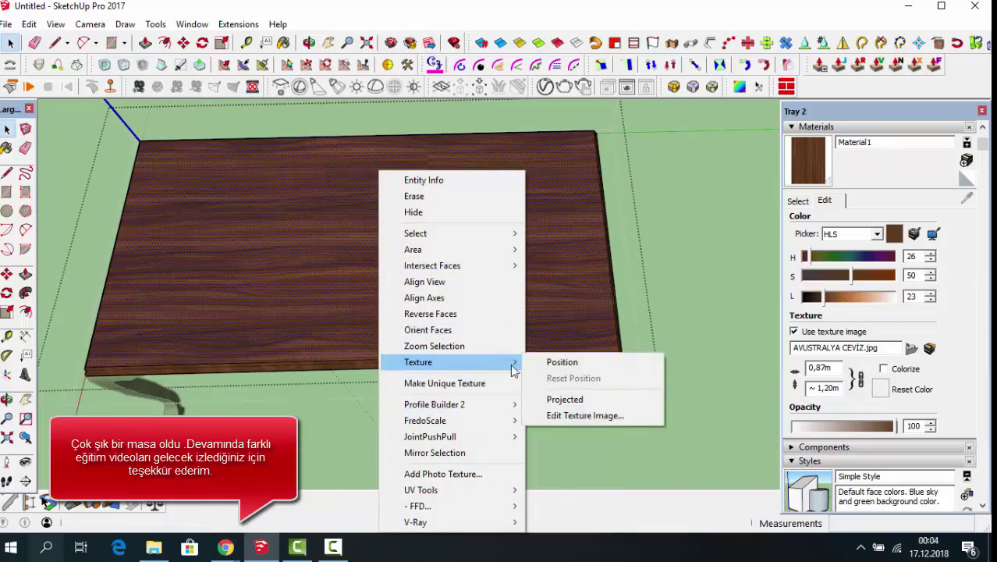
click(560, 364)
mouse_move(337, 269)
mouse_down()
mouse_move(362, 289)
mouse_move(349, 275)
mouse_up()
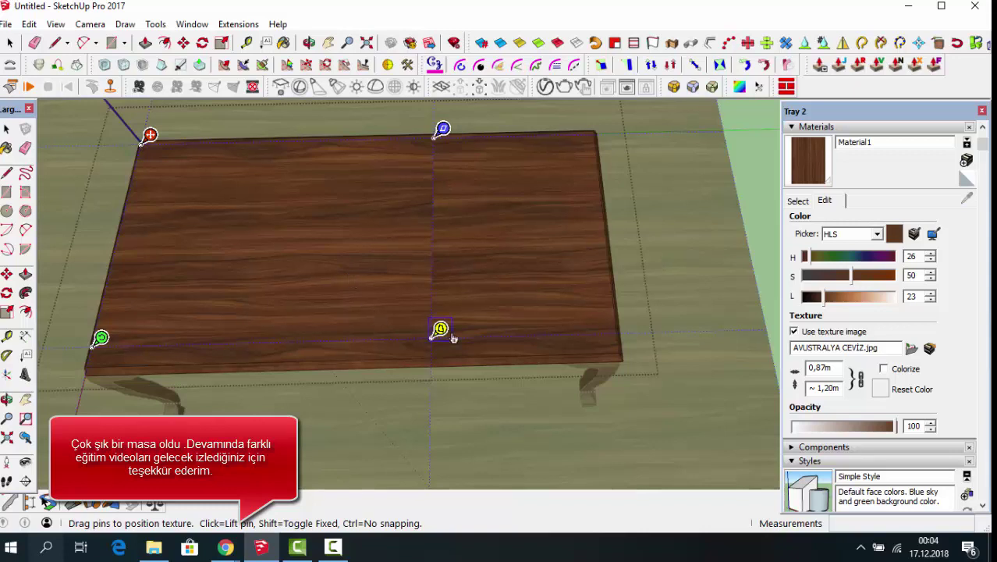
mouse_move(101, 338)
mouse_down()
mouse_move(89, 338)
mouse_move(92, 357)
mouse_up()
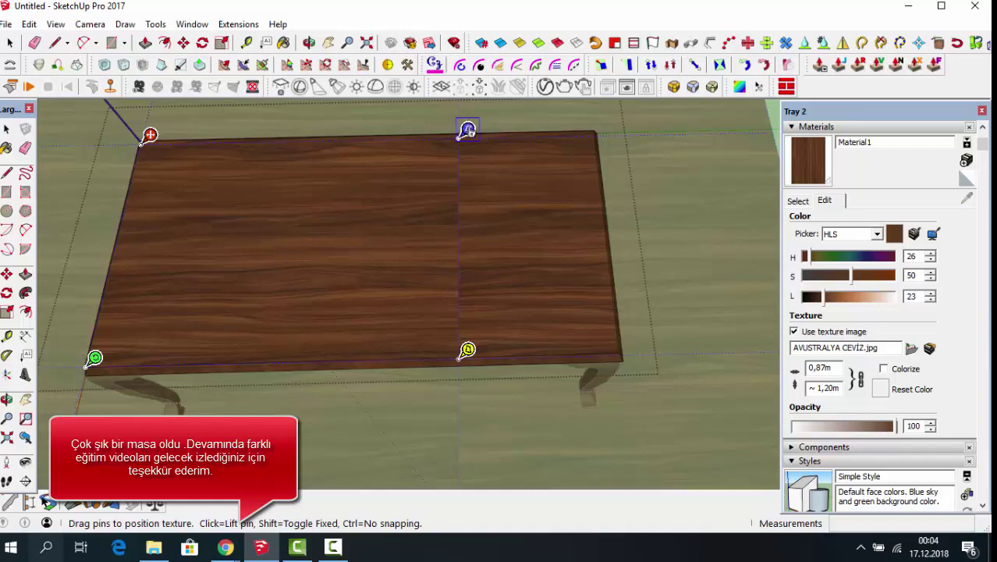
drag(467, 130, 595, 130)
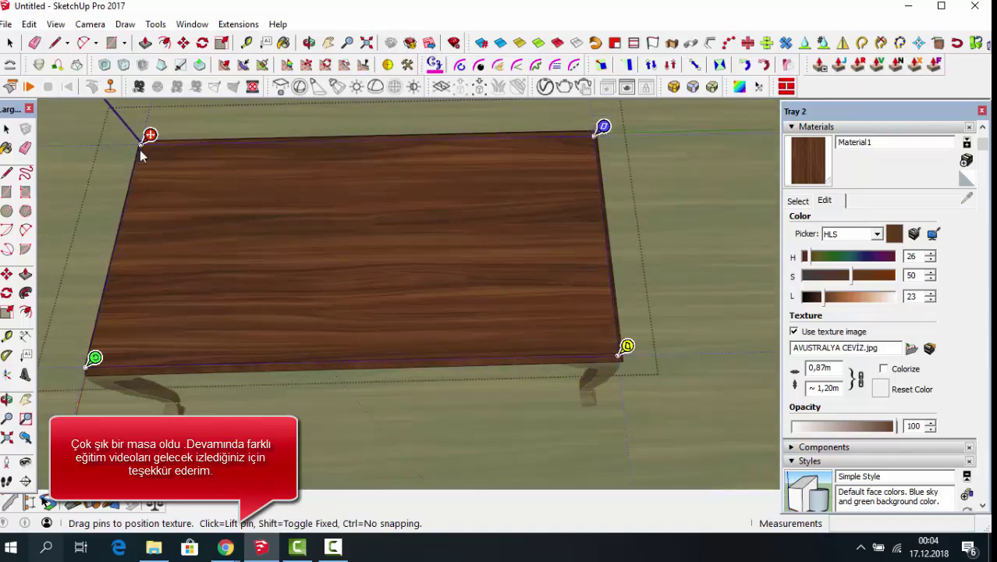
drag(186, 218, 187, 213)
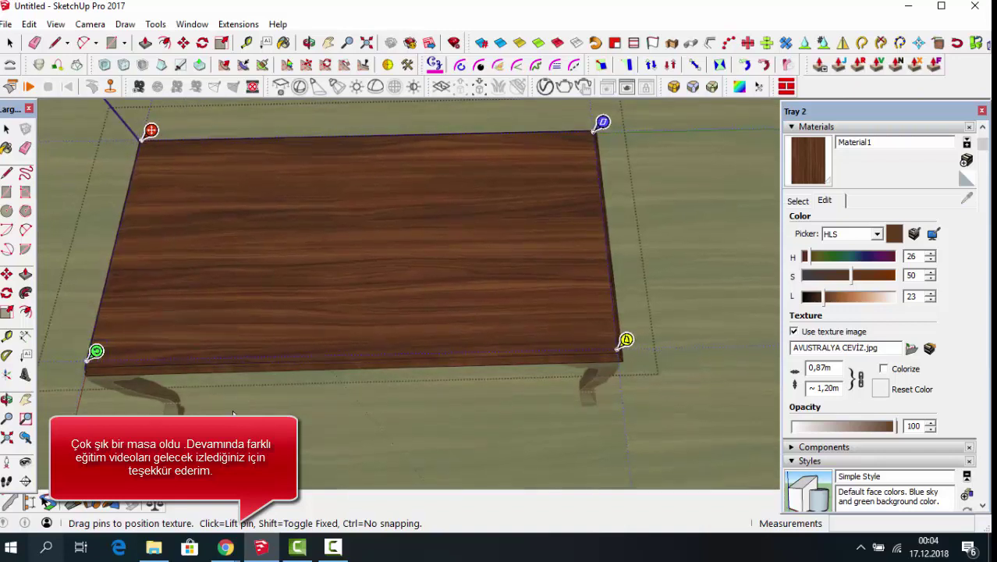
drag(411, 203, 413, 212)
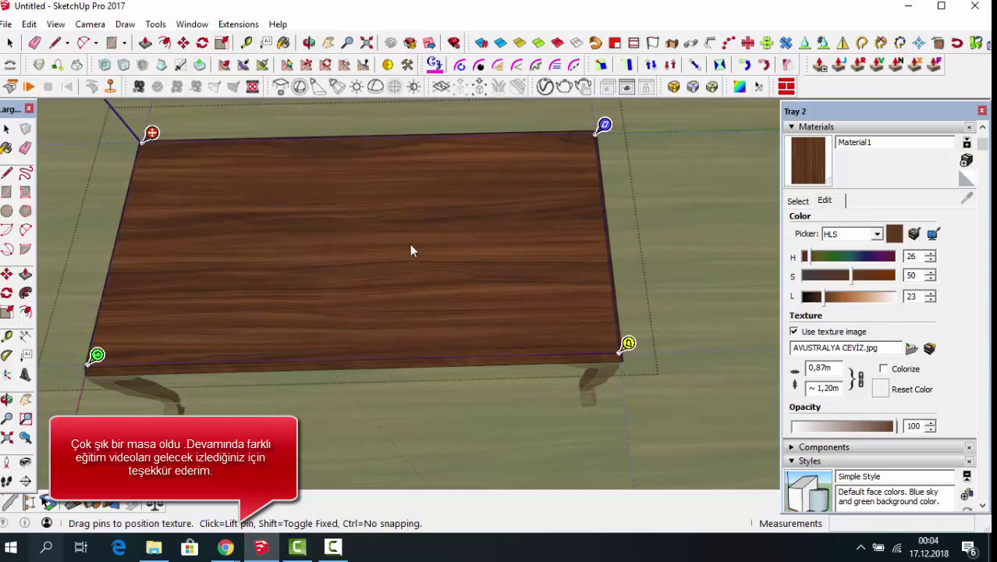
key(Return)
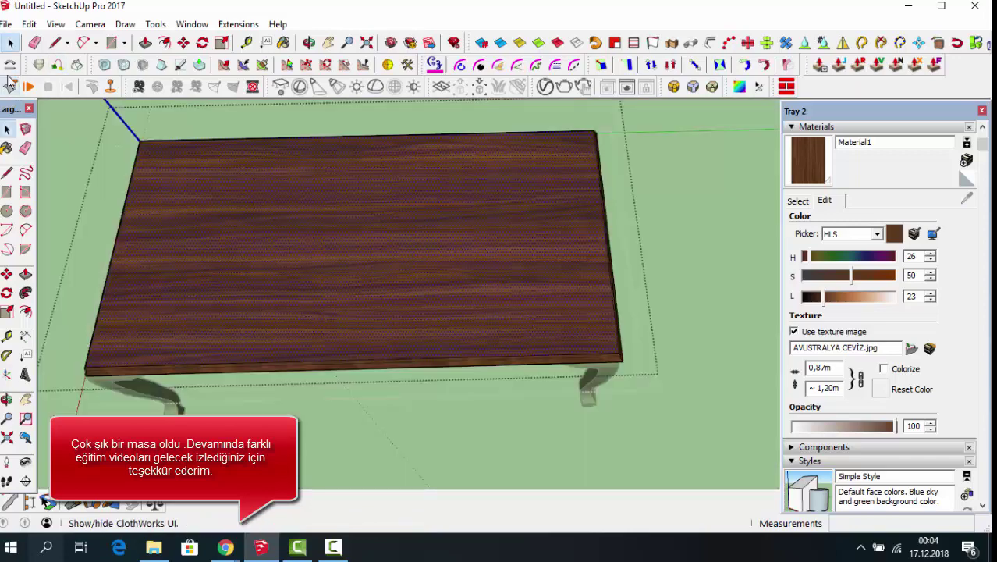
middle_drag(407, 232, 372, 195)
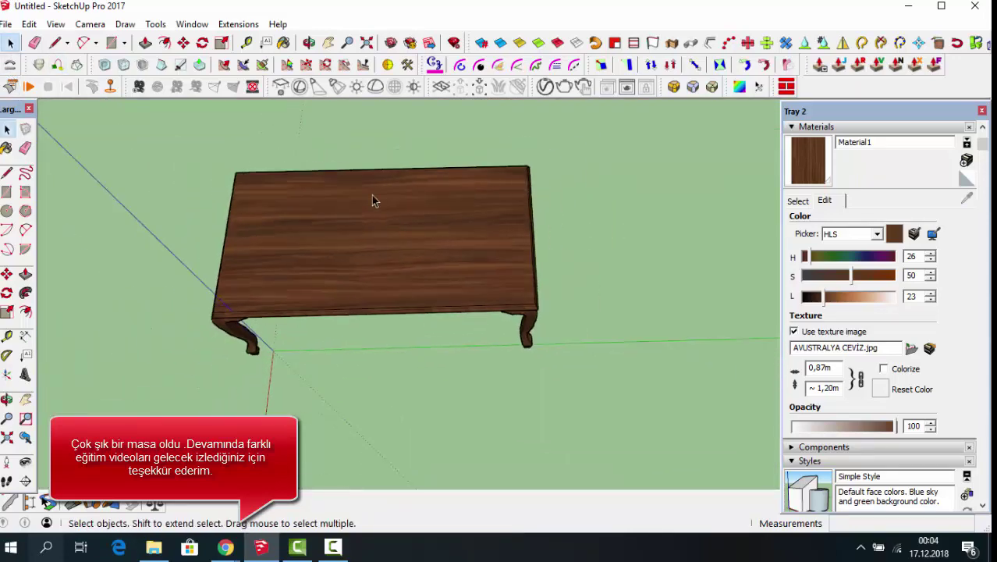
click(308, 42)
mouse_move(330, 334)
mouse_down()
mouse_move(193, 172)
mouse_move(554, 290)
mouse_move(519, 263)
mouse_move(725, 274)
mouse_move(430, 216)
mouse_move(497, 269)
mouse_move(519, 263)
mouse_move(563, 172)
mouse_move(664, 182)
mouse_move(550, 216)
mouse_move(630, 194)
mouse_move(566, 233)
mouse_move(529, 216)
mouse_move(493, 234)
mouse_up()
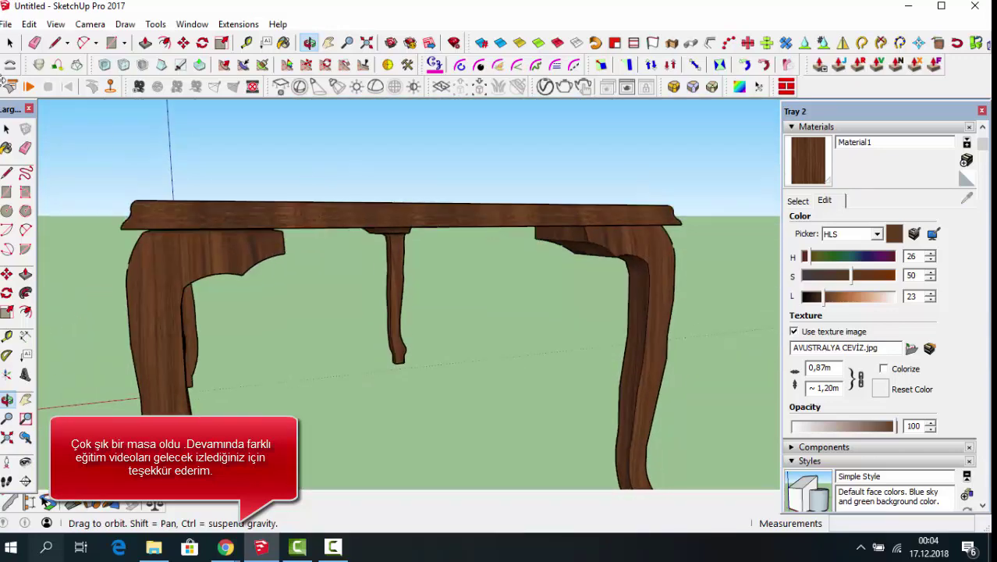
click(9, 43)
click(179, 248)
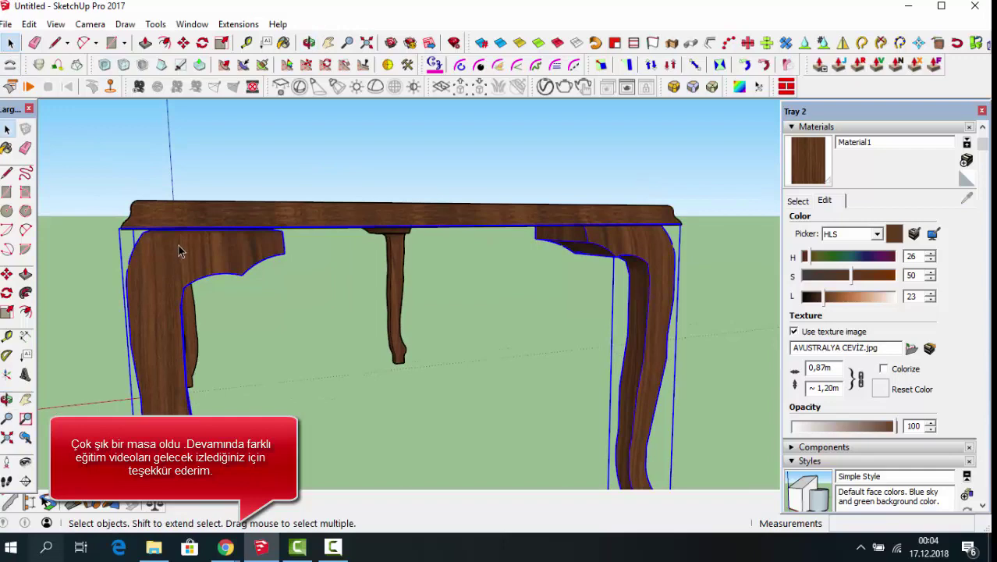
scroll(179, 249, up, 2)
scroll(104, 209, up, 2)
scroll(106, 203, up, 2)
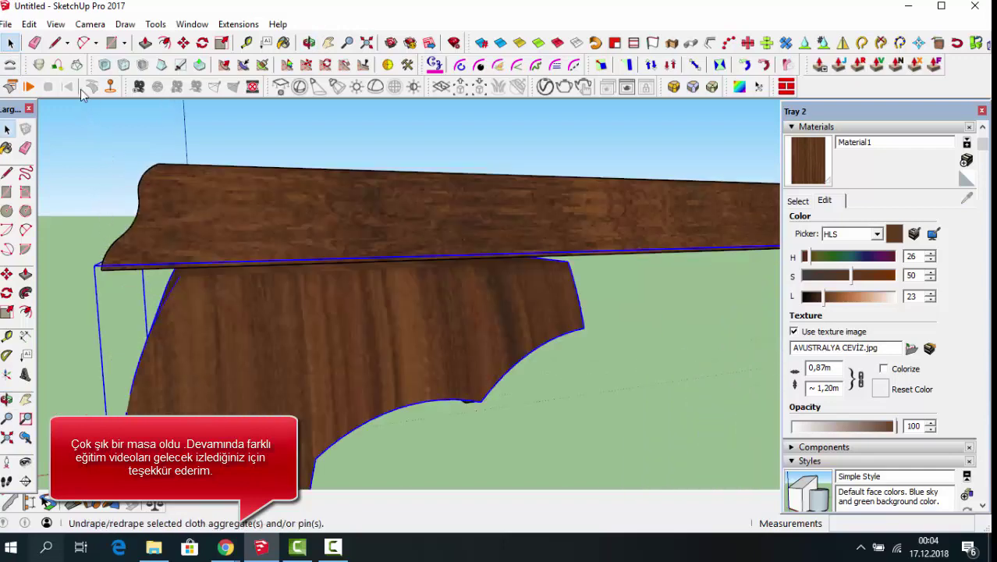
click(183, 42)
scroll(178, 167, up, 2)
scroll(200, 171, up, 1)
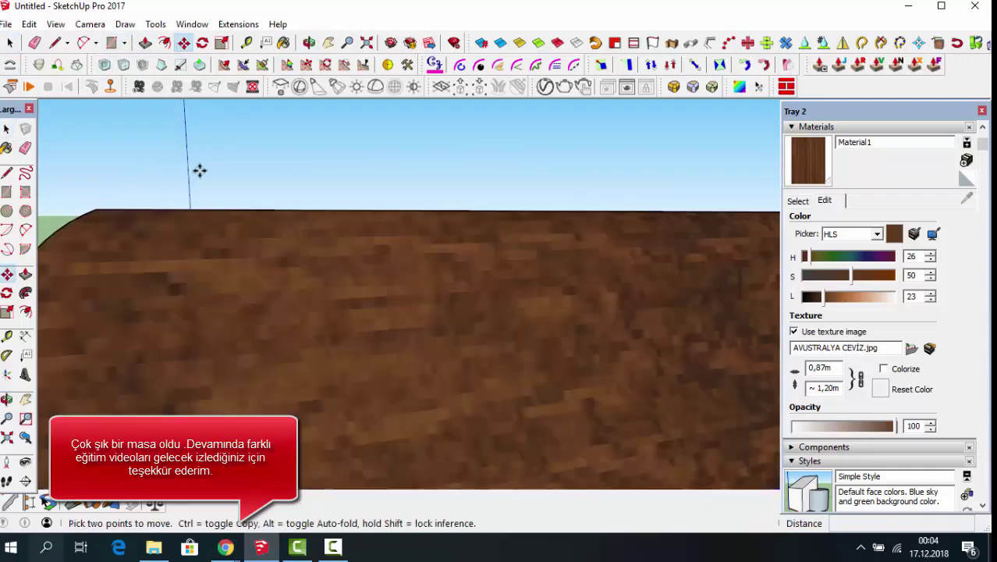
scroll(199, 171, down, 2)
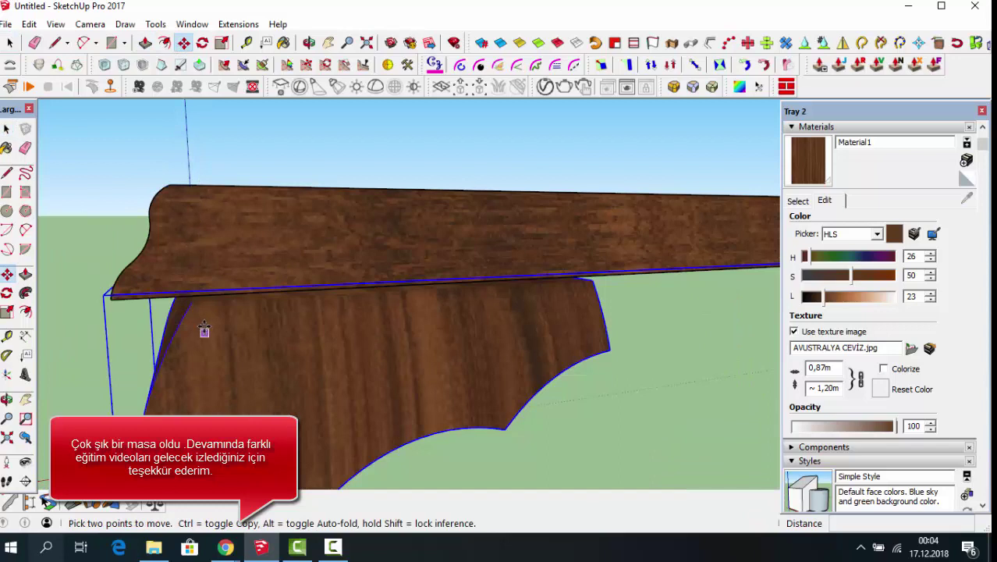
scroll(195, 303, up, 1)
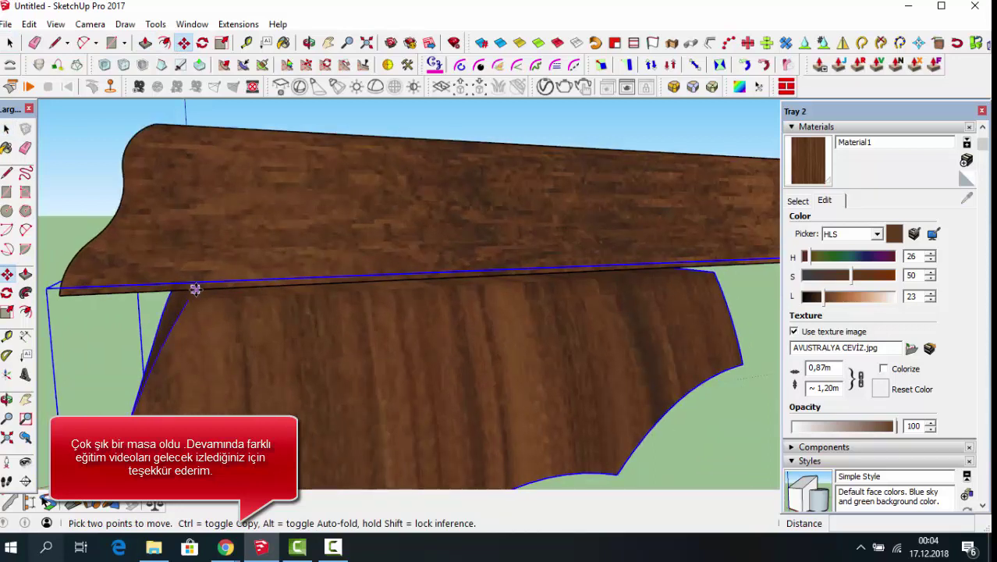
click(202, 223)
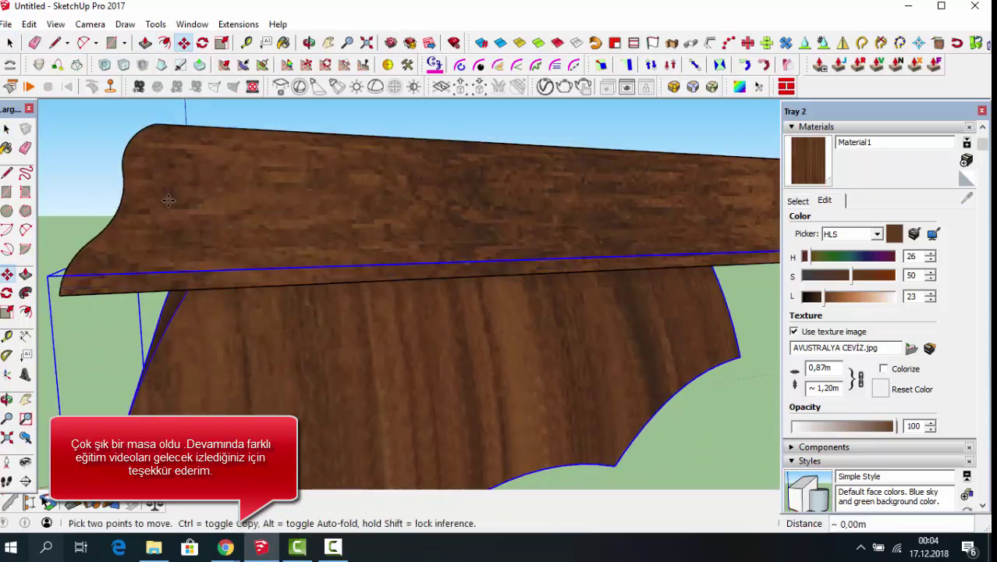
click(7, 43)
click(270, 107)
scroll(296, 187, down, 2)
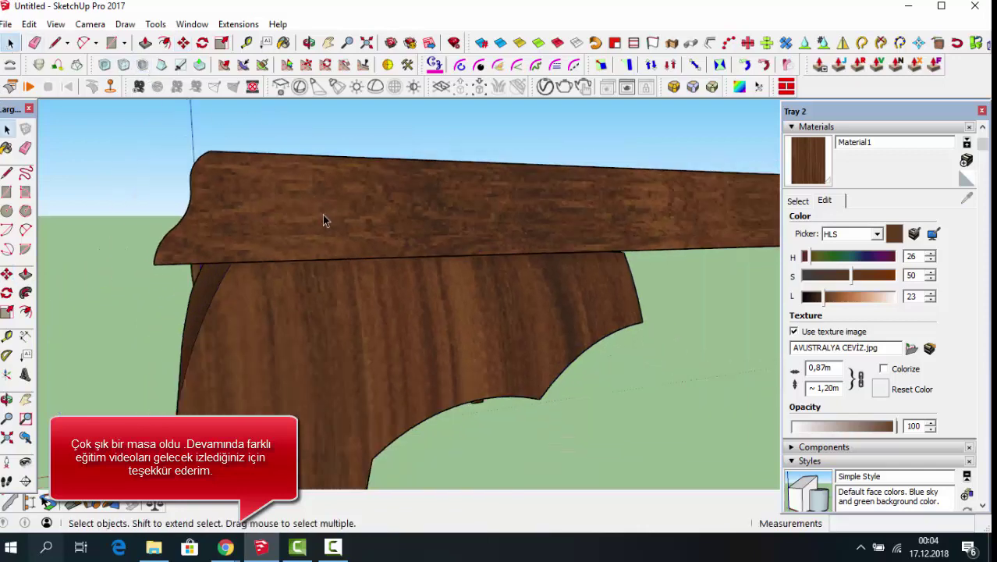
scroll(312, 226, down, 2)
scroll(302, 241, down, 2)
scroll(304, 233, down, 2)
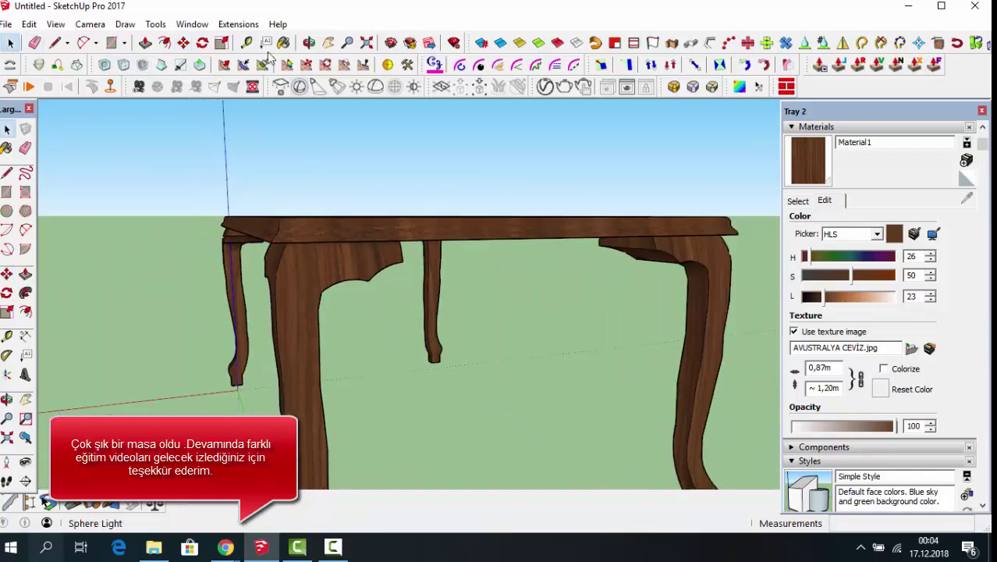
click(309, 42)
mouse_move(390, 328)
mouse_down()
mouse_move(478, 290)
mouse_move(484, 298)
mouse_up()
scroll(483, 298, down, 2)
mouse_move(355, 342)
mouse_down()
mouse_move(312, 289)
mouse_move(550, 255)
mouse_move(396, 328)
mouse_move(434, 320)
mouse_move(596, 339)
mouse_move(639, 397)
mouse_move(596, 390)
mouse_move(656, 379)
mouse_move(381, 304)
mouse_move(516, 349)
mouse_move(540, 285)
mouse_move(410, 278)
mouse_move(432, 345)
mouse_move(415, 298)
mouse_move(512, 305)
mouse_move(525, 281)
mouse_move(449, 349)
mouse_move(451, 296)
mouse_move(437, 351)
mouse_move(468, 312)
mouse_move(476, 326)
mouse_up()
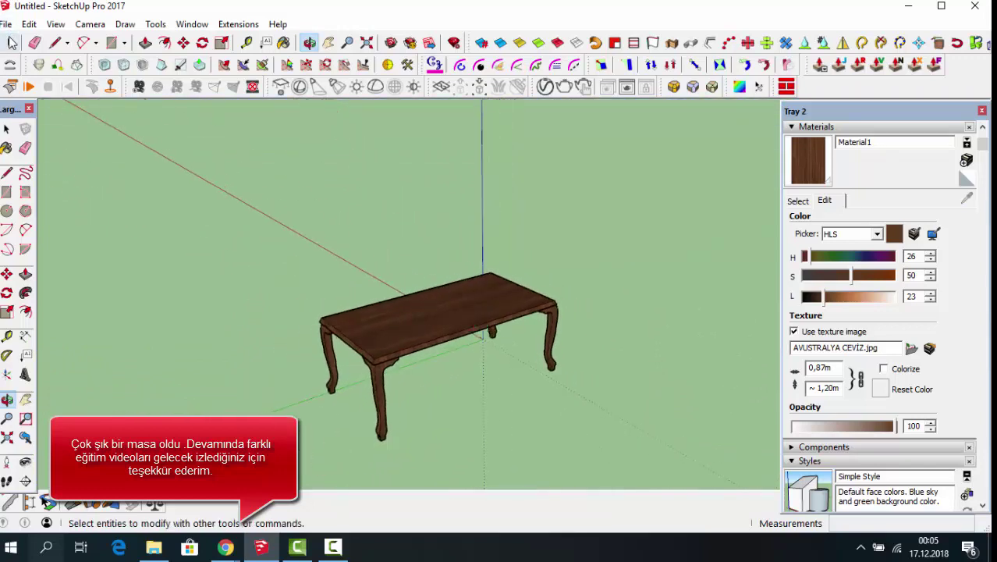
Step: Make the entire table a single group
key(space)
click(457, 330)
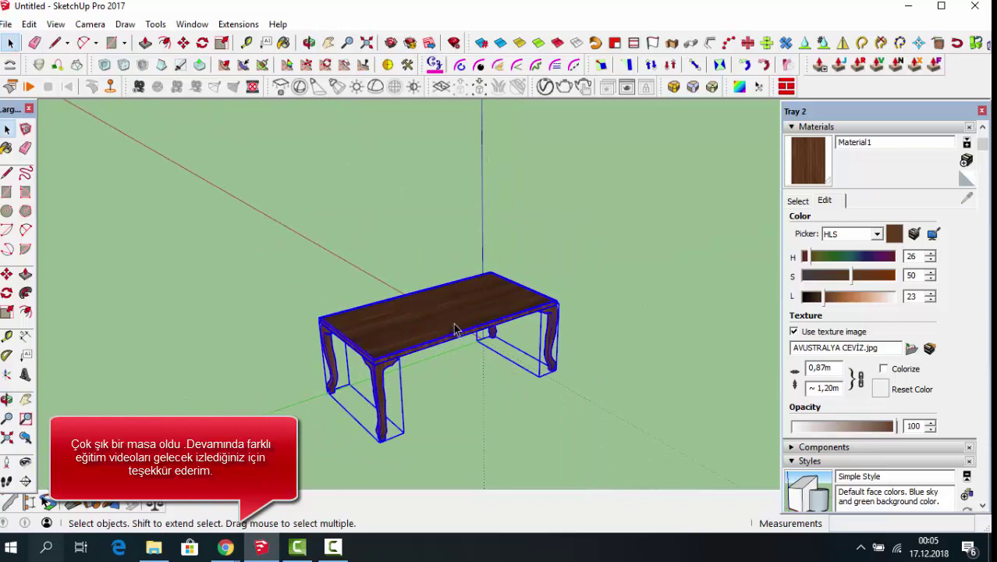
right_click(448, 328)
click(509, 304)
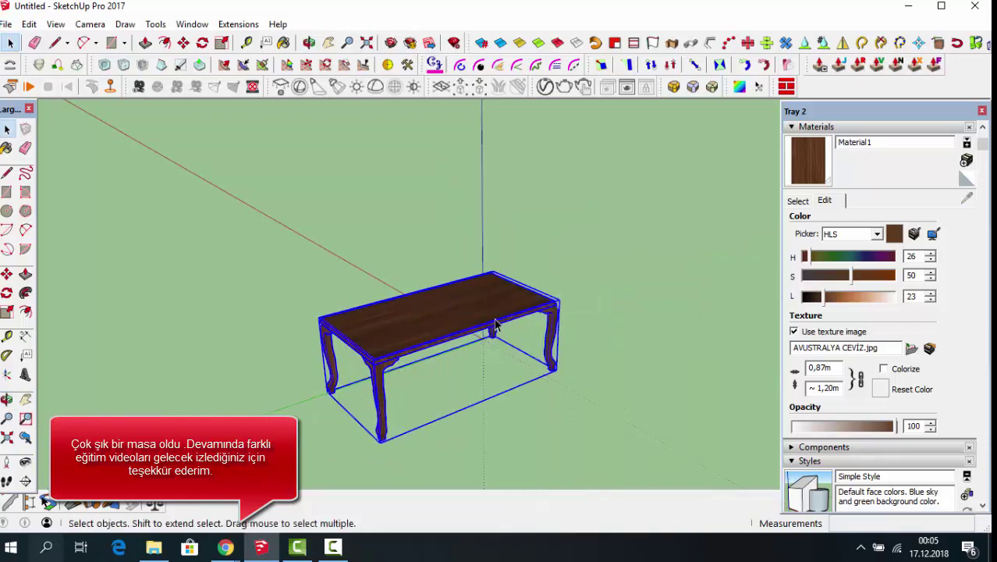
click(187, 245)
Step: Orbit to a front view of the table and open the Save As dialog
scroll(438, 360, up, 2)
scroll(388, 379, up, 3)
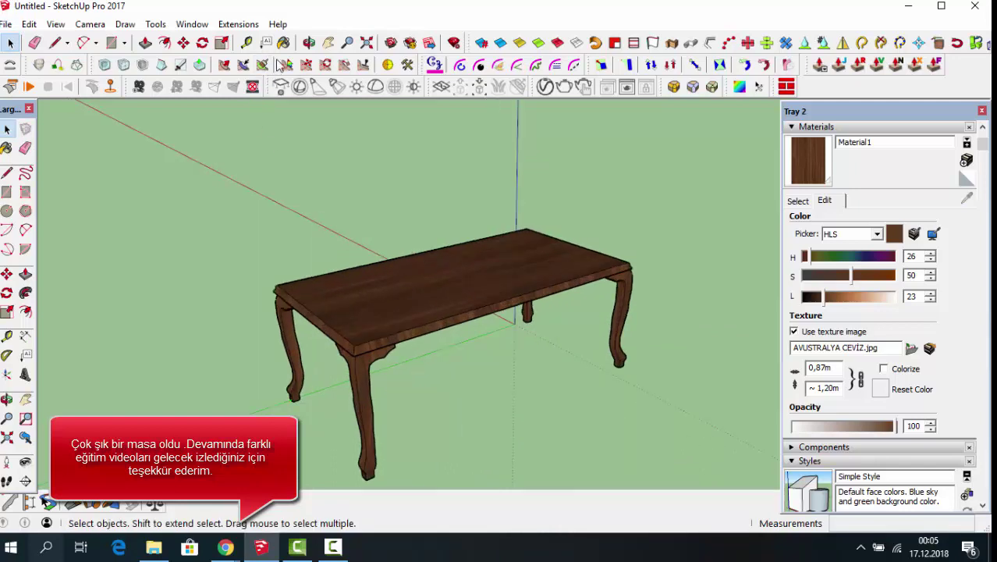
click(309, 42)
mouse_move(468, 257)
mouse_down()
mouse_move(382, 262)
mouse_move(553, 343)
mouse_move(613, 330)
mouse_move(283, 272)
mouse_move(323, 356)
mouse_move(297, 296)
mouse_move(317, 240)
mouse_move(322, 250)
mouse_move(314, 220)
mouse_up()
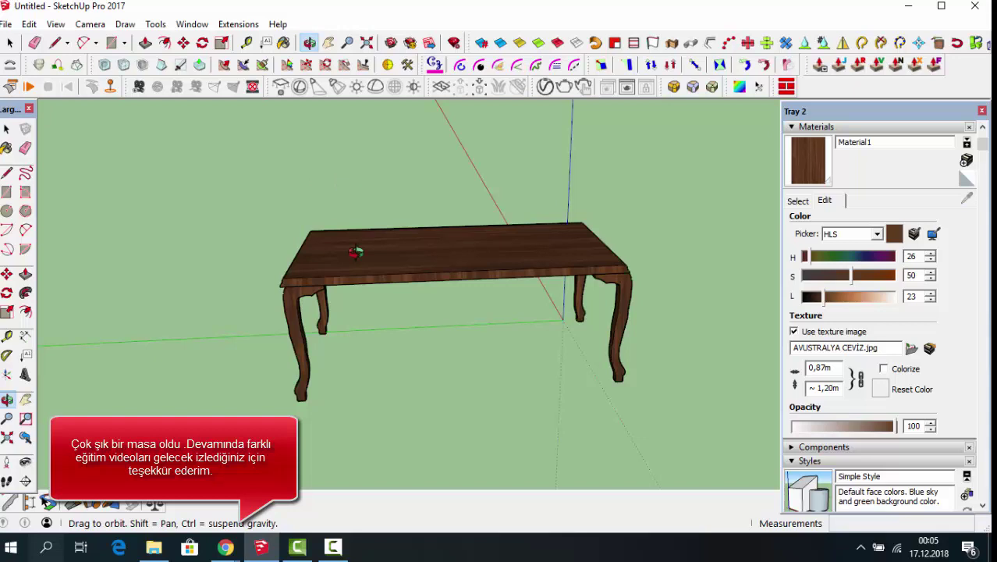
scroll(356, 251, up, 2)
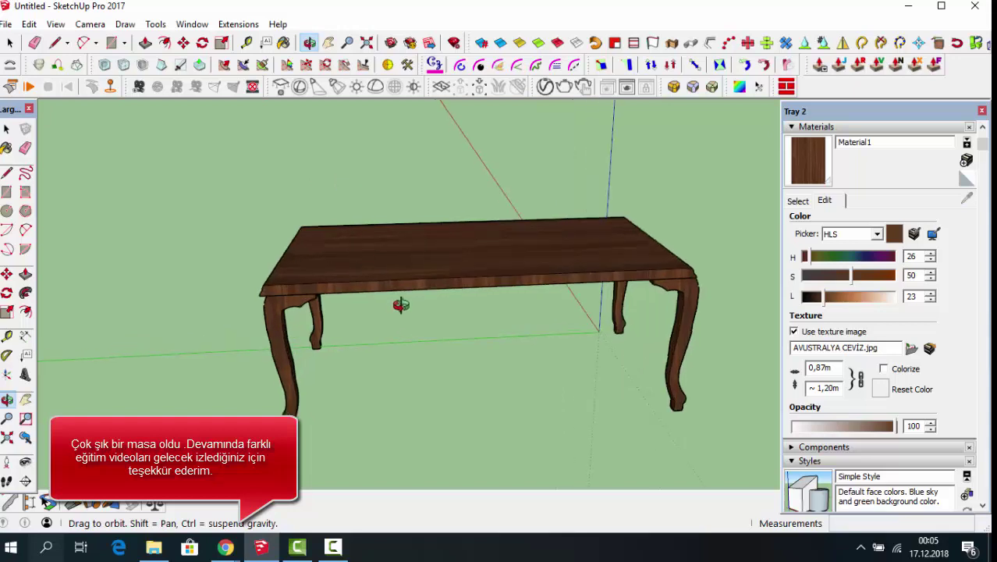
drag(400, 303, 388, 328)
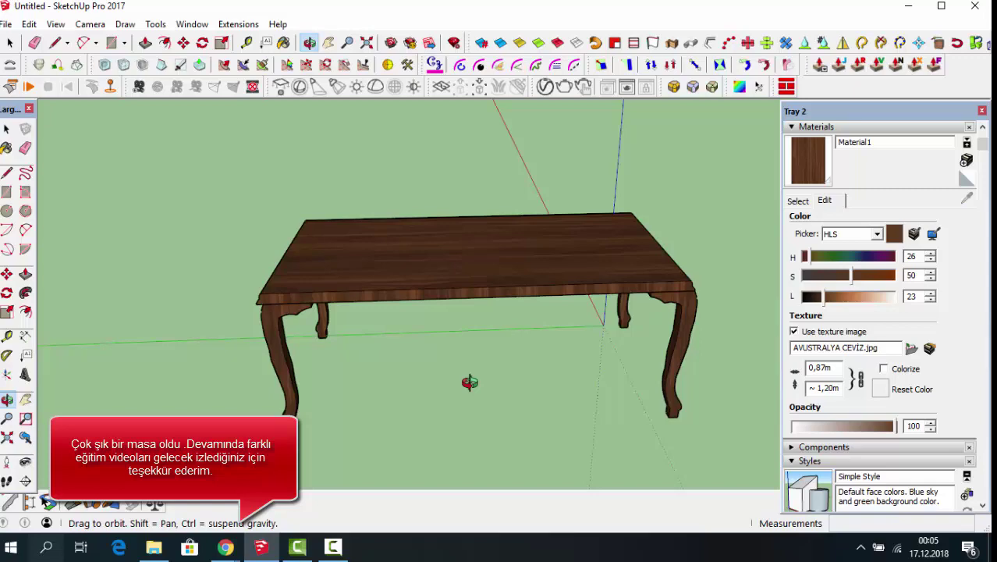
key(ctrl+s)
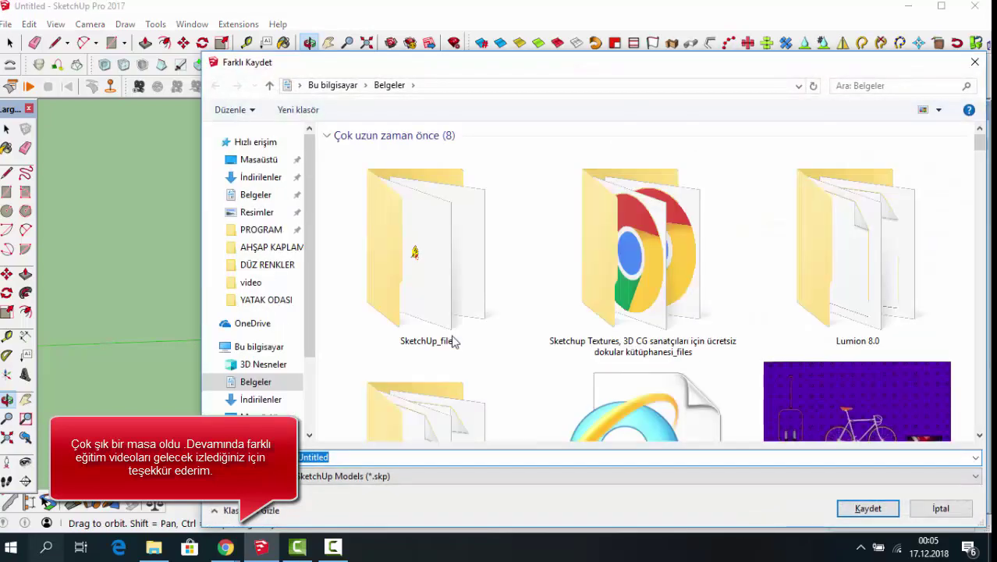